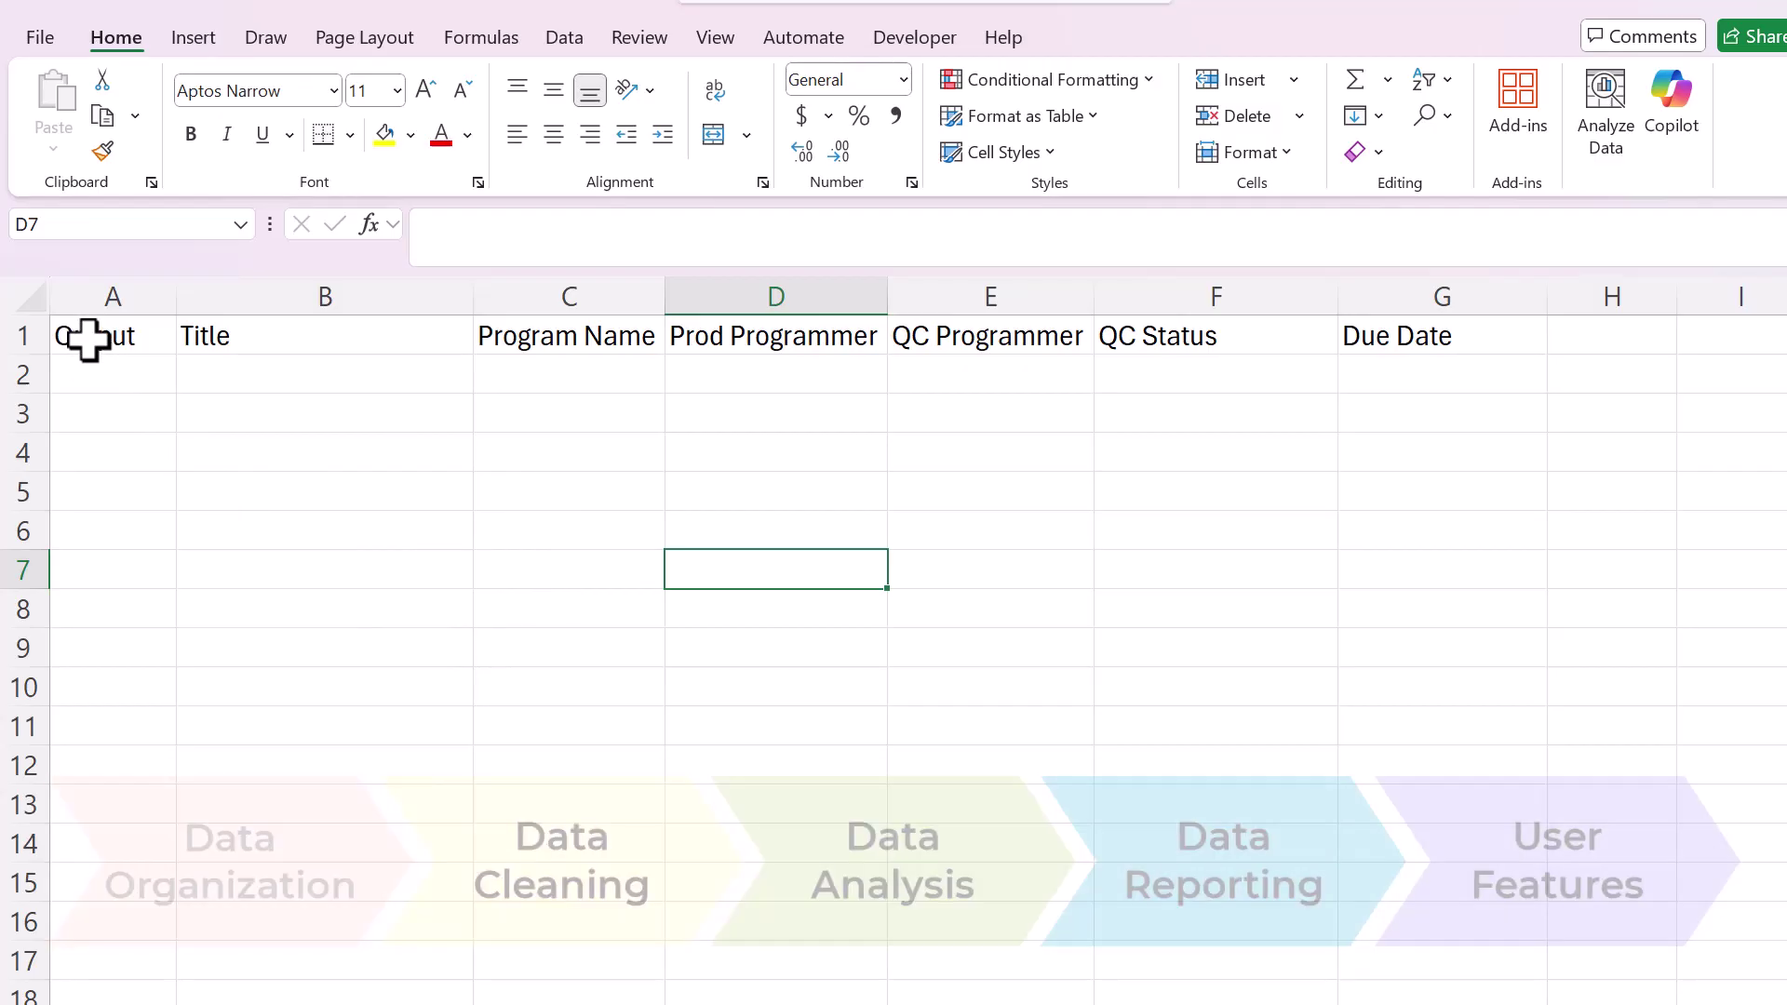
Select the seven A1:G1 tracker headers and bring up the drafted Copilot prompt listing them
left_click_drag(84, 343, 1442, 340)
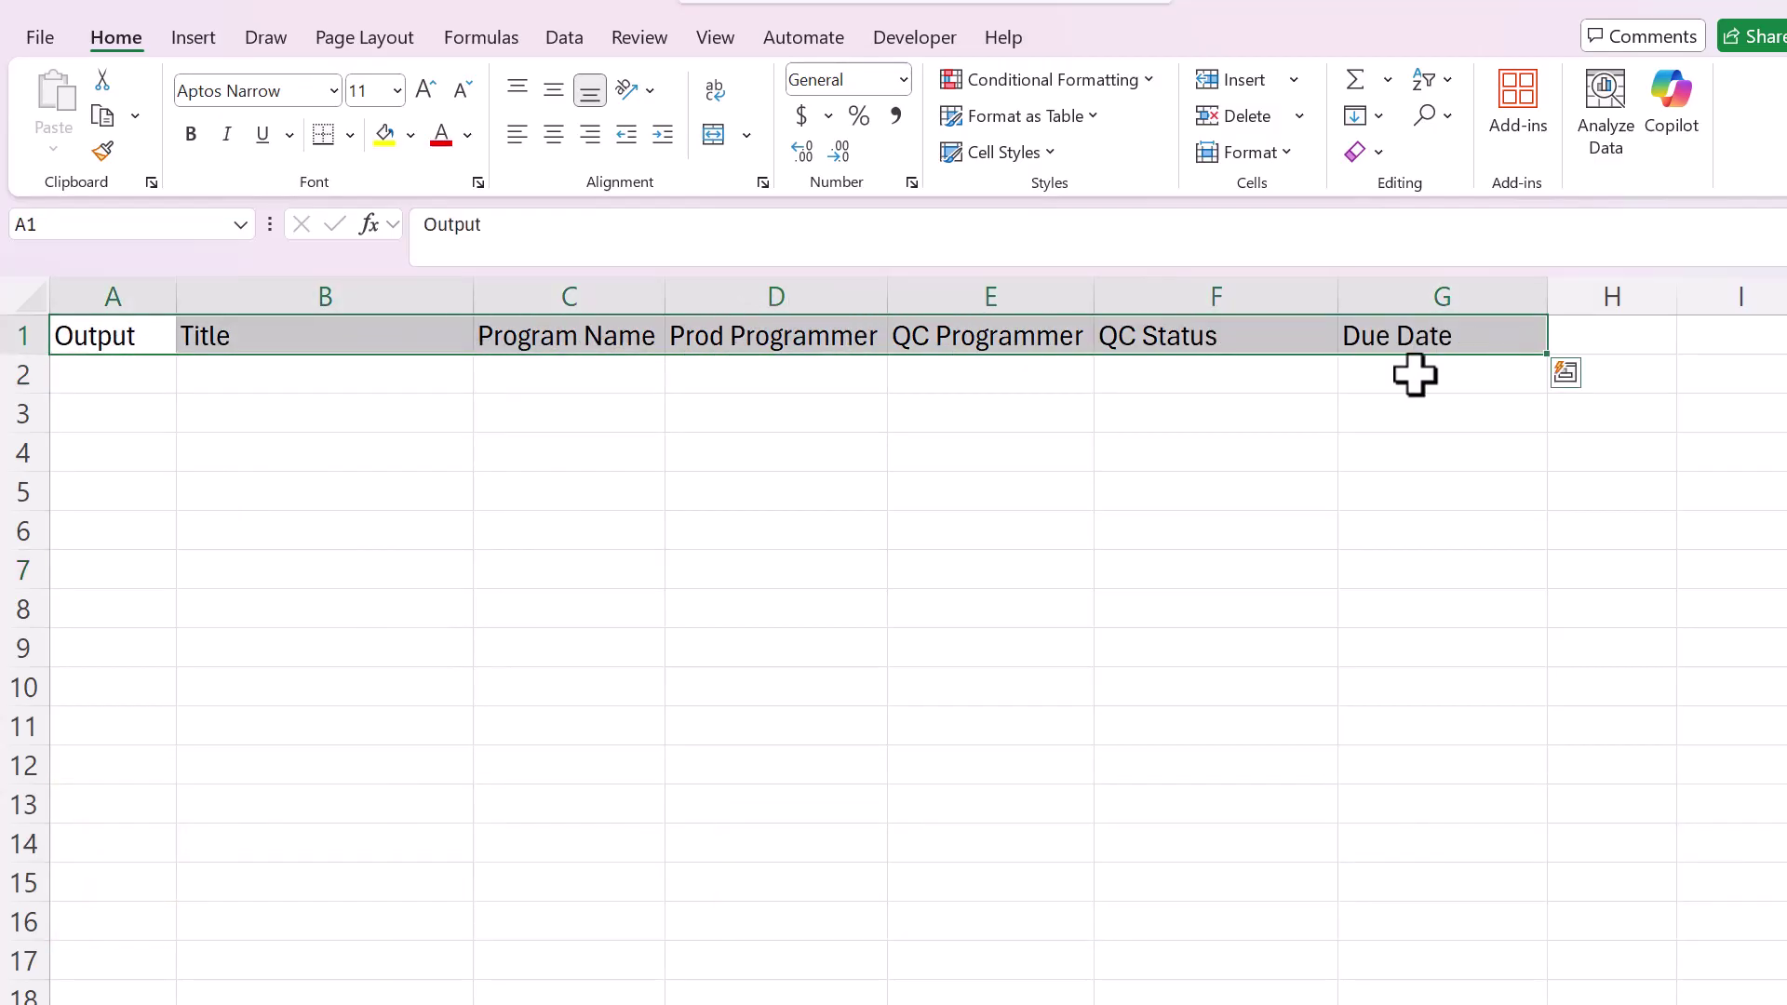
left_click(1069, 484)
left_click(772, 443)
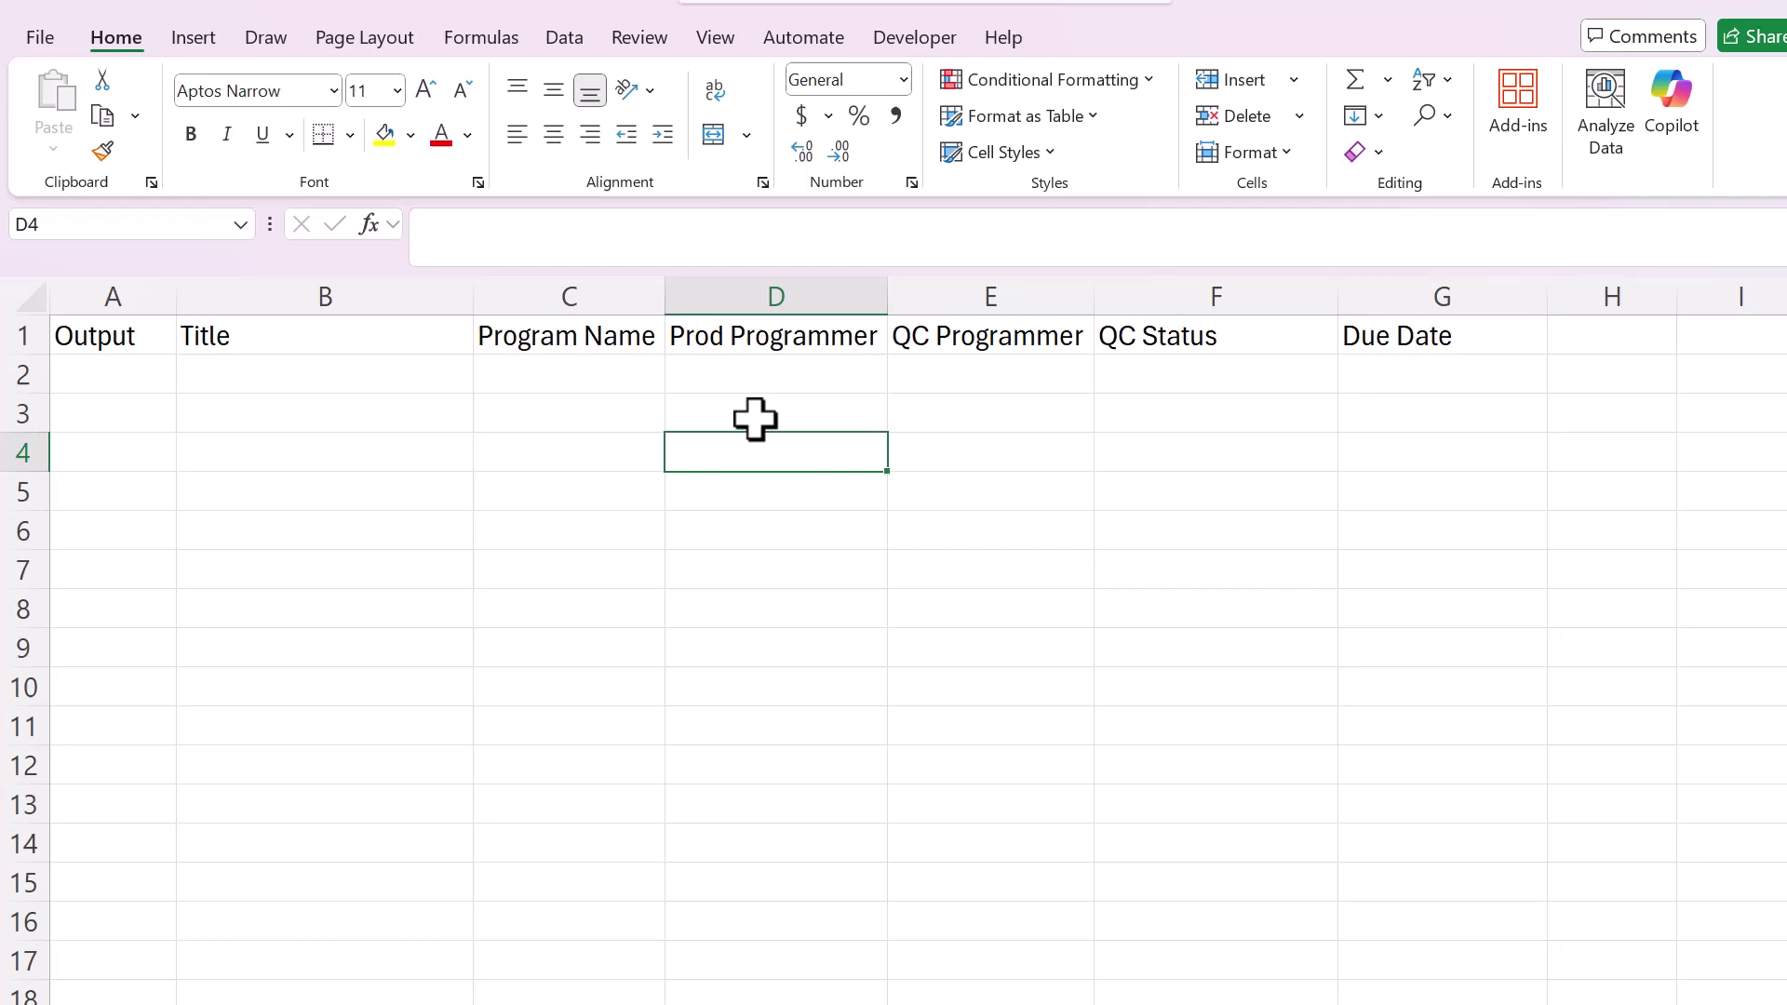
left_click(755, 411)
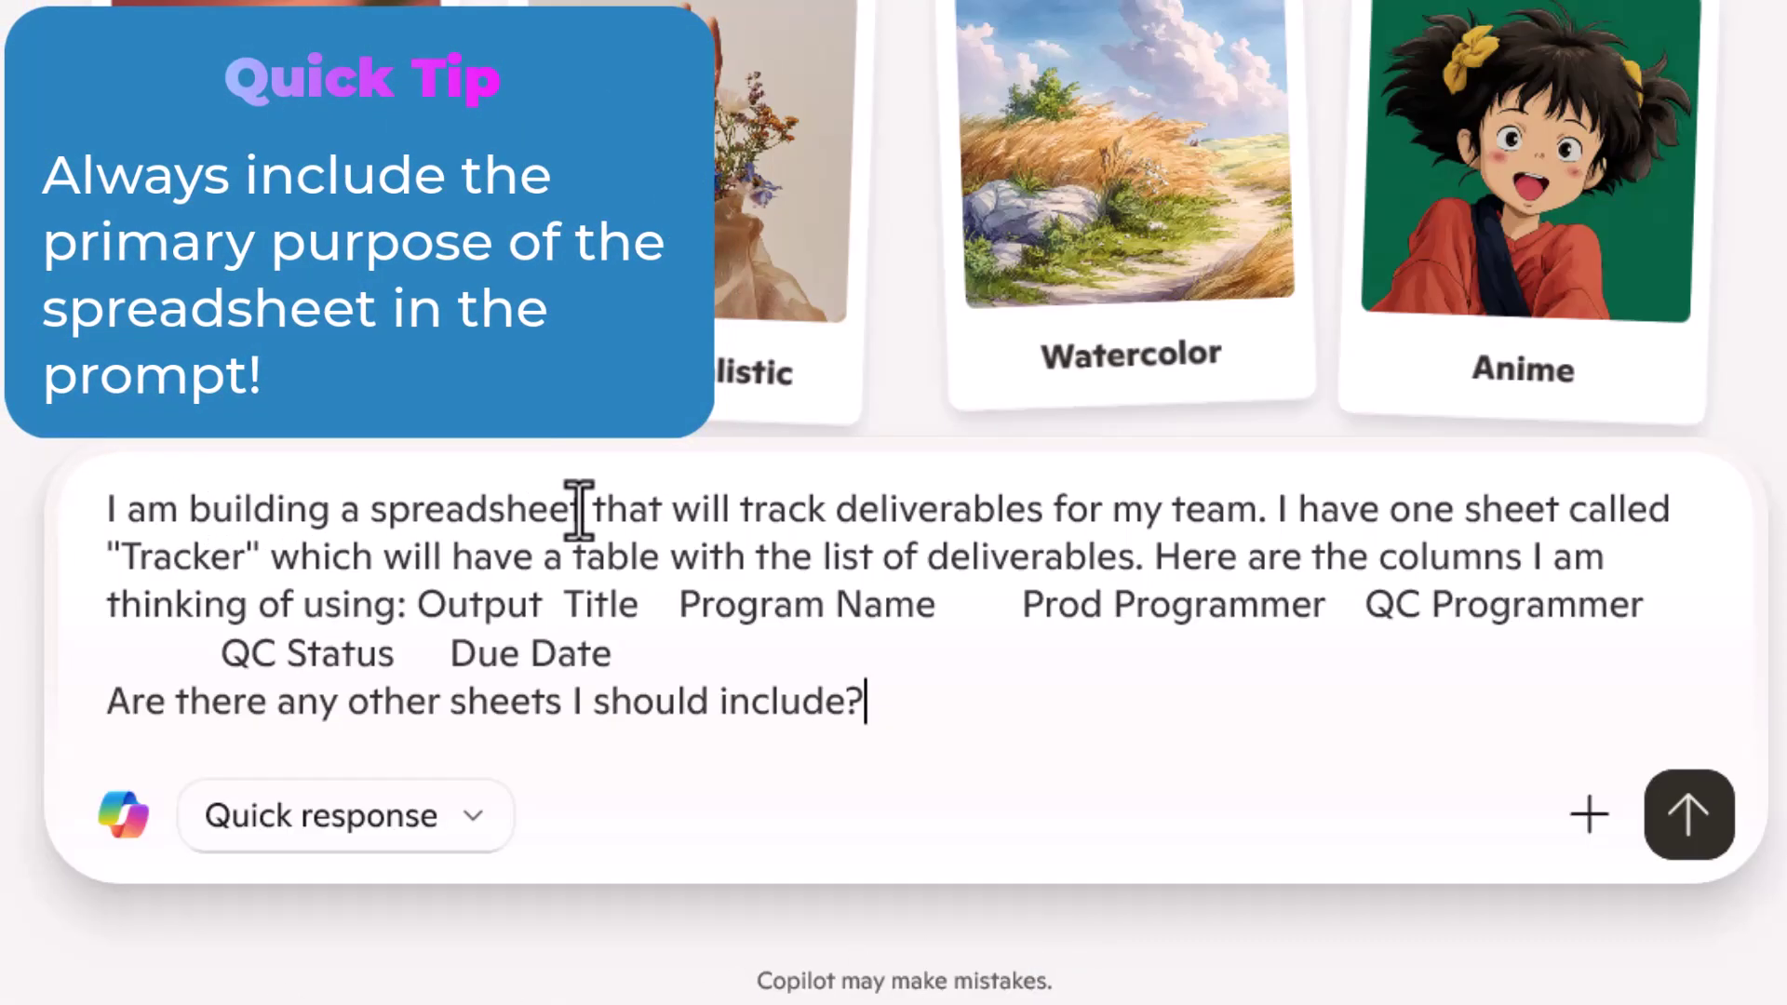
Walk through the prompt's spreadsheet purpose, Tracker sheet sentence and list of column names
left_click_drag(721, 510, 1280, 514)
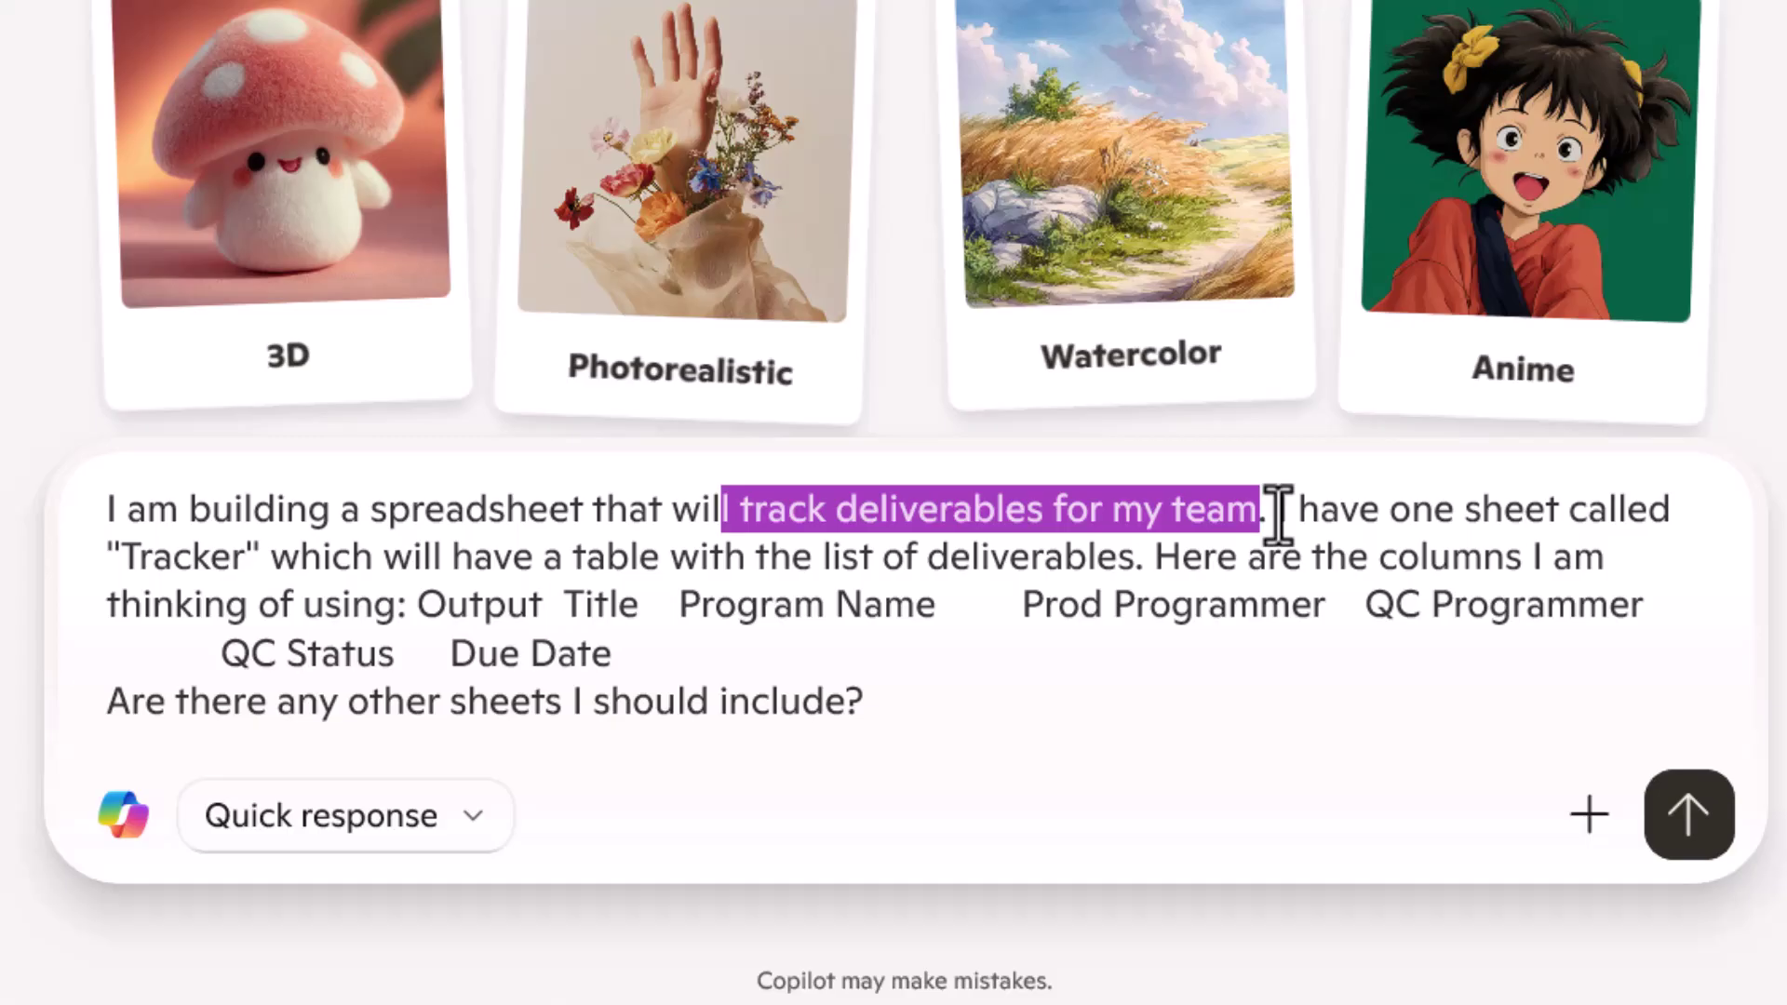
left_click(1280, 511)
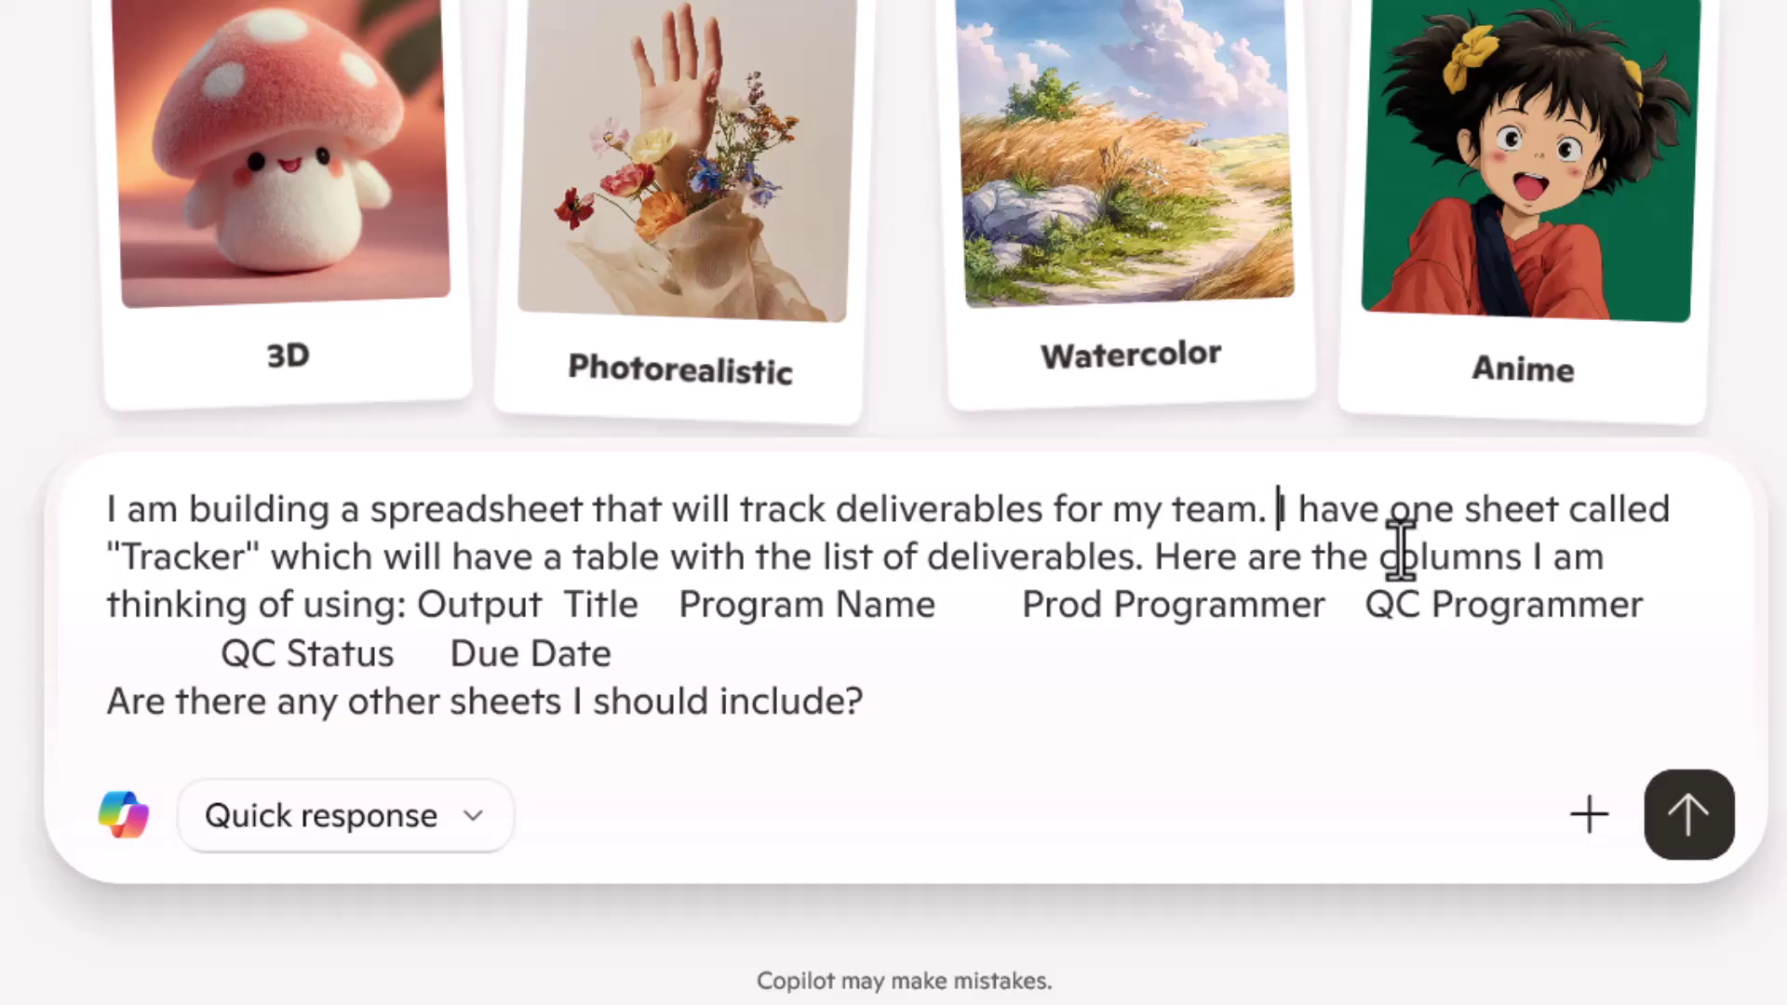
left_click_drag(1271, 511, 1143, 549)
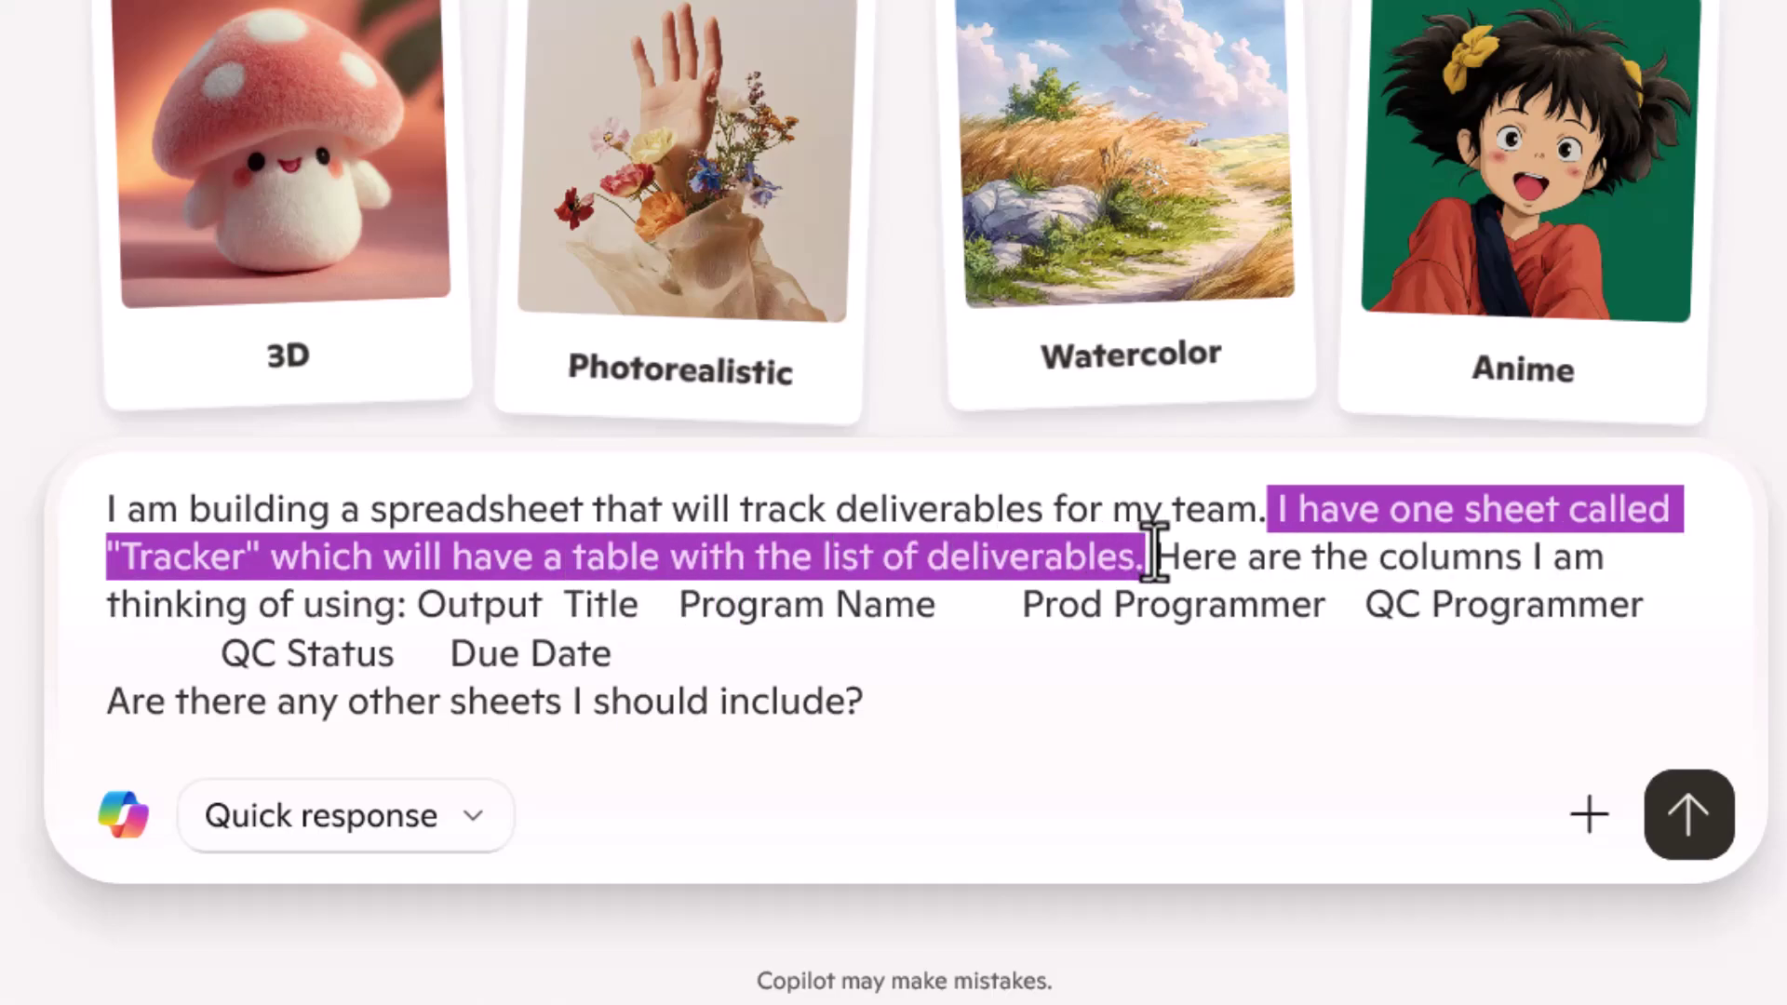
left_click(1156, 551)
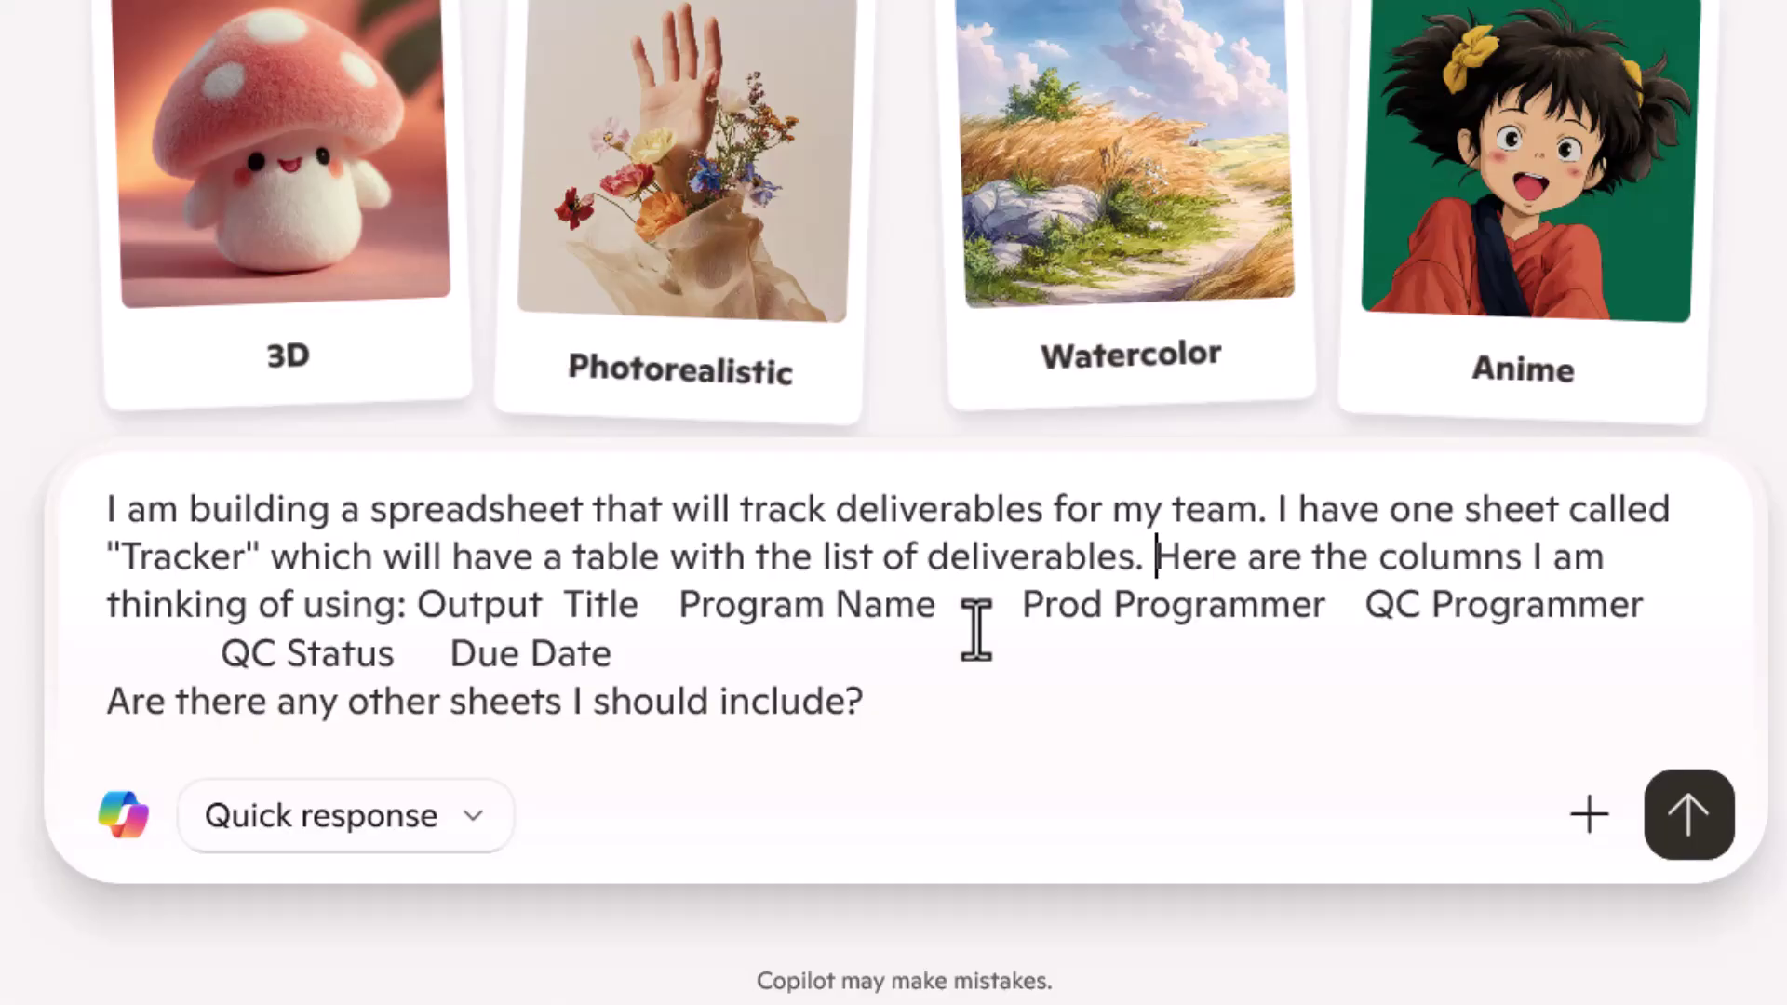
left_click_drag(416, 601, 638, 656)
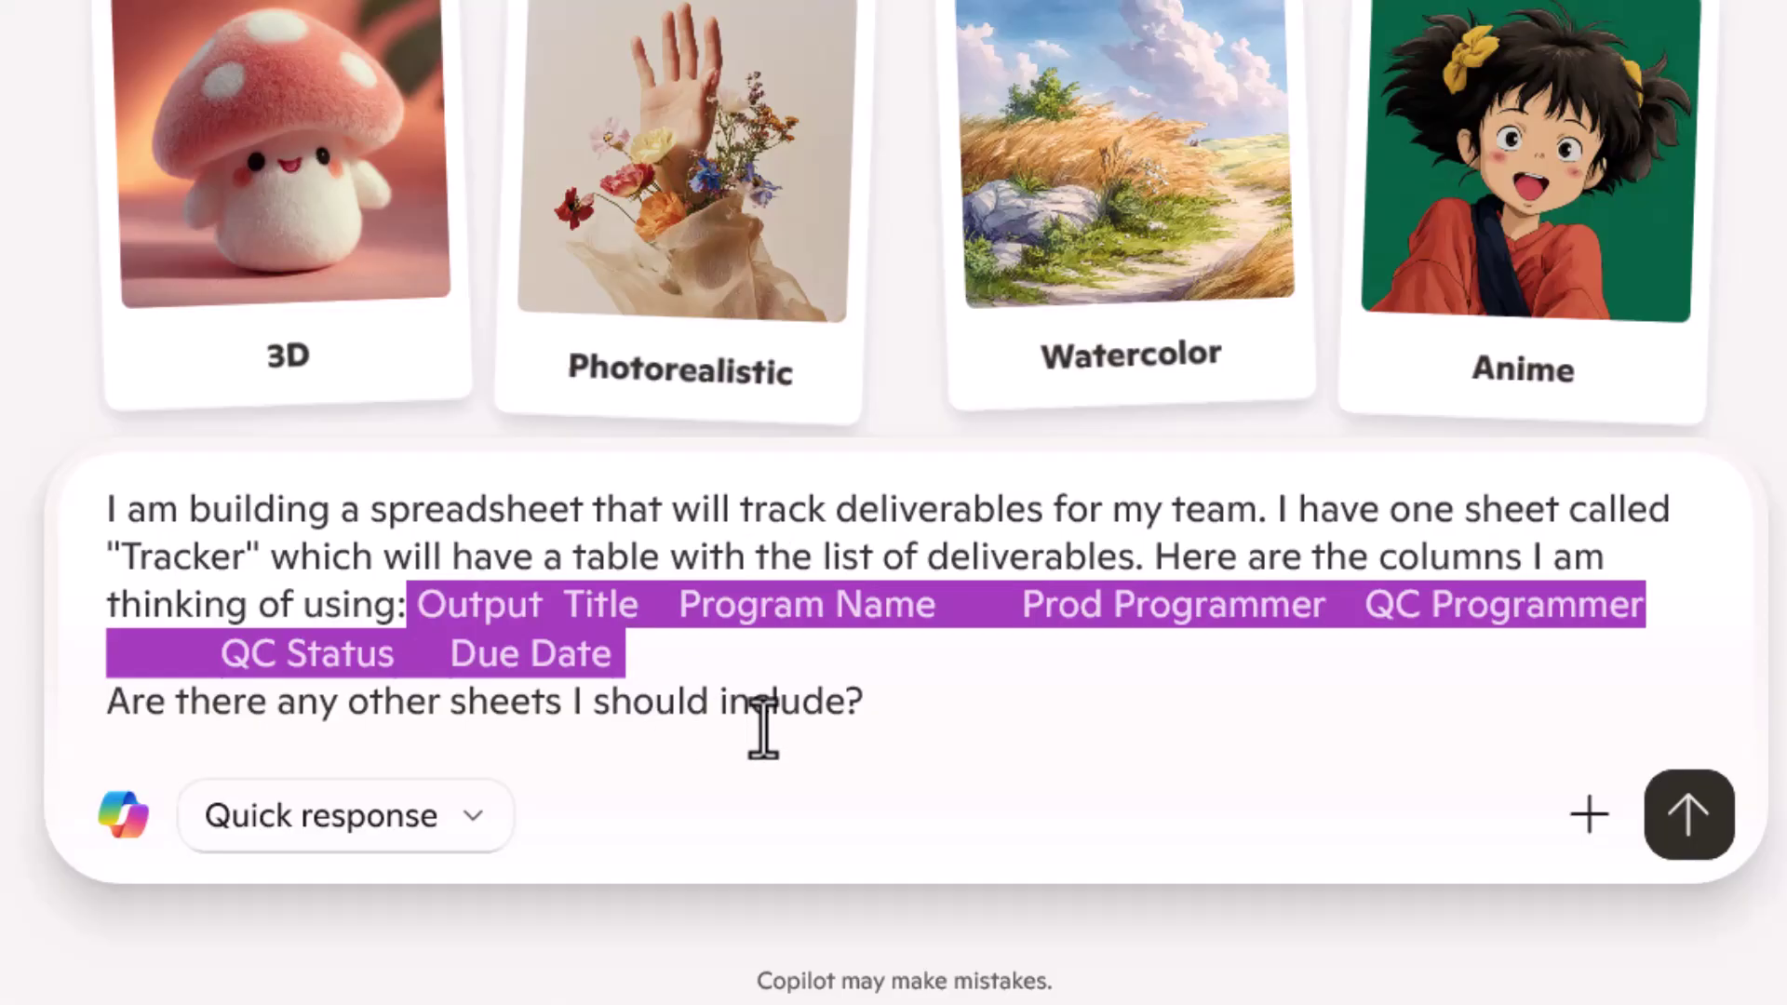
left_click(877, 710)
Point out the closing question about which other sheets to include, then send the prompt
left_click_drag(861, 707, 445, 707)
left_click_drag(217, 731, 58, 726)
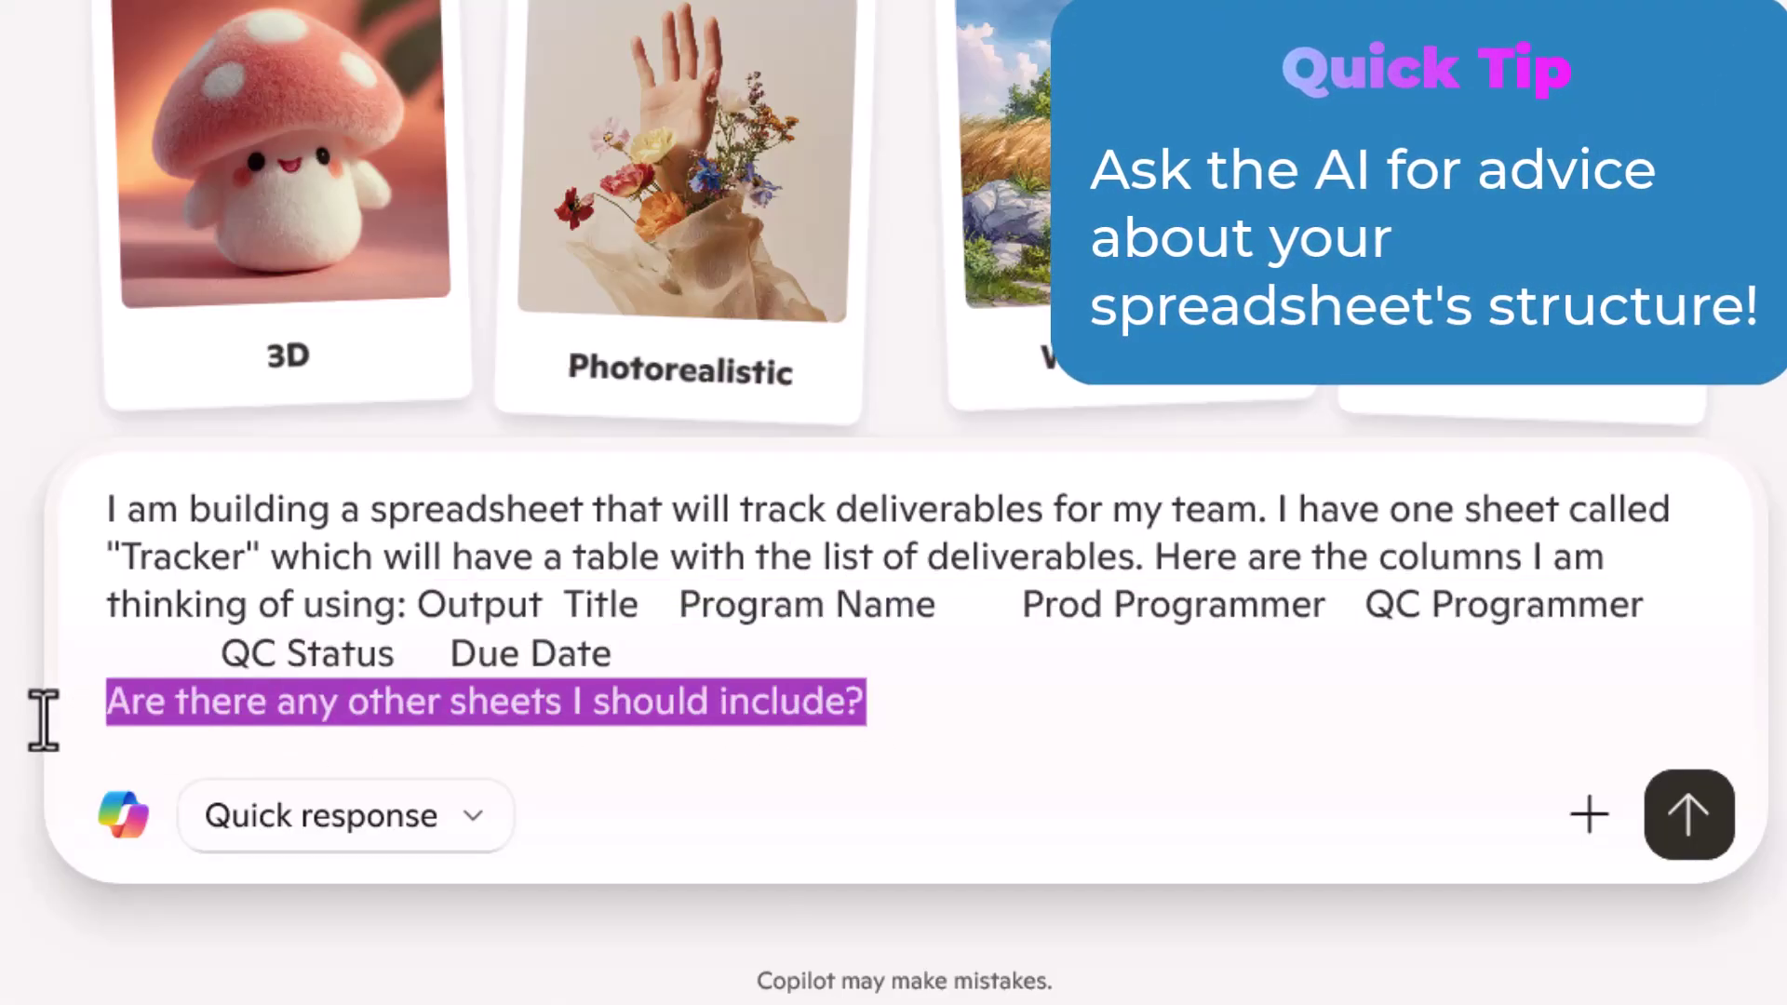
left_click(1028, 717)
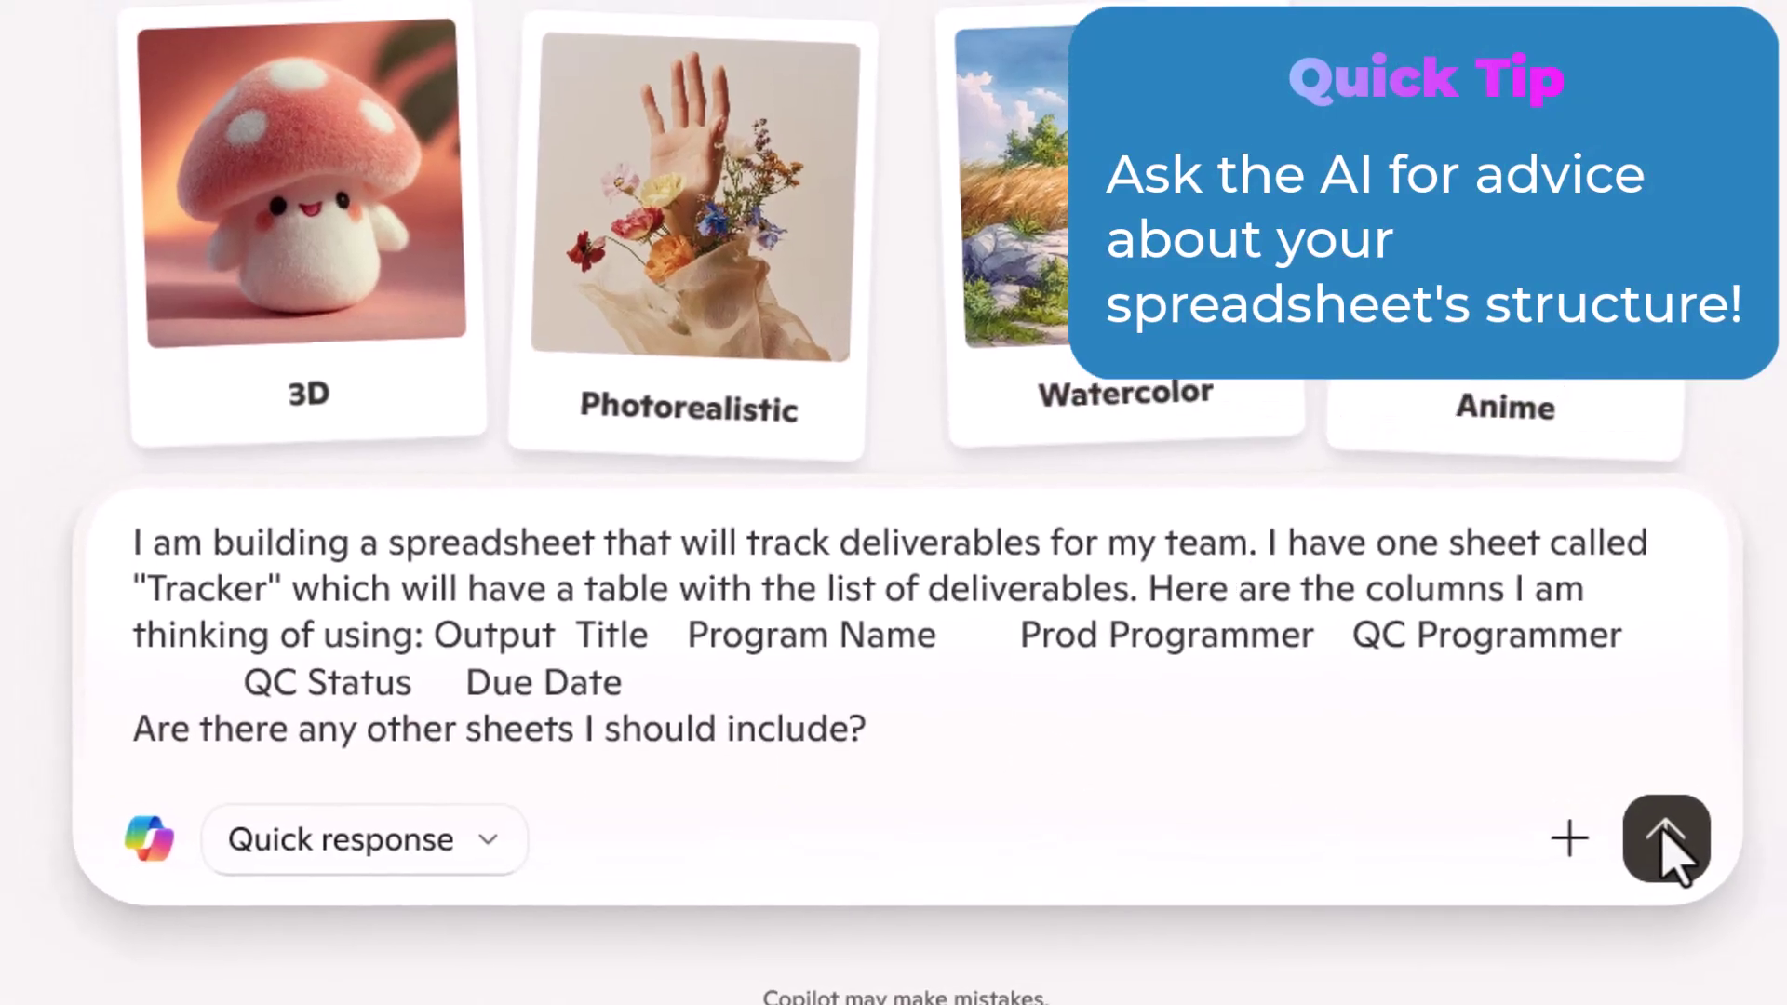
left_click(1676, 823)
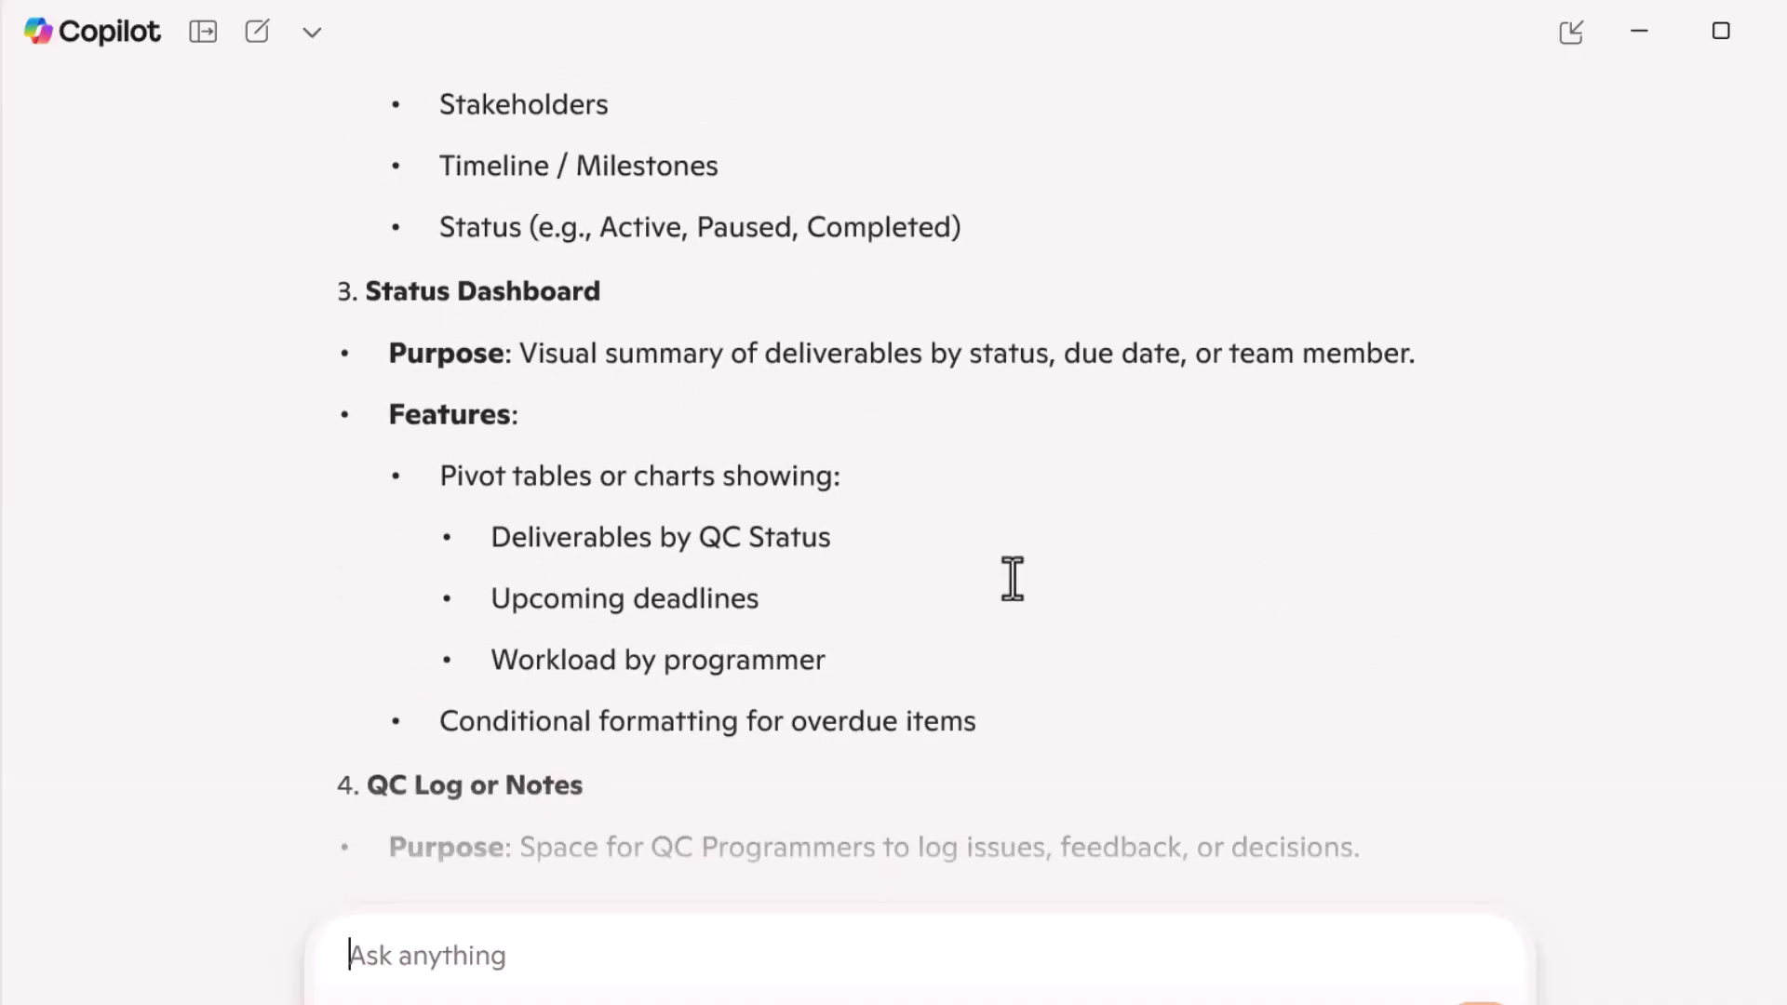
Read Copilot's suggested extra sheets, highlighting the Status Dashboard and QC Log or Notes headings
left_click_drag(351, 286, 598, 294)
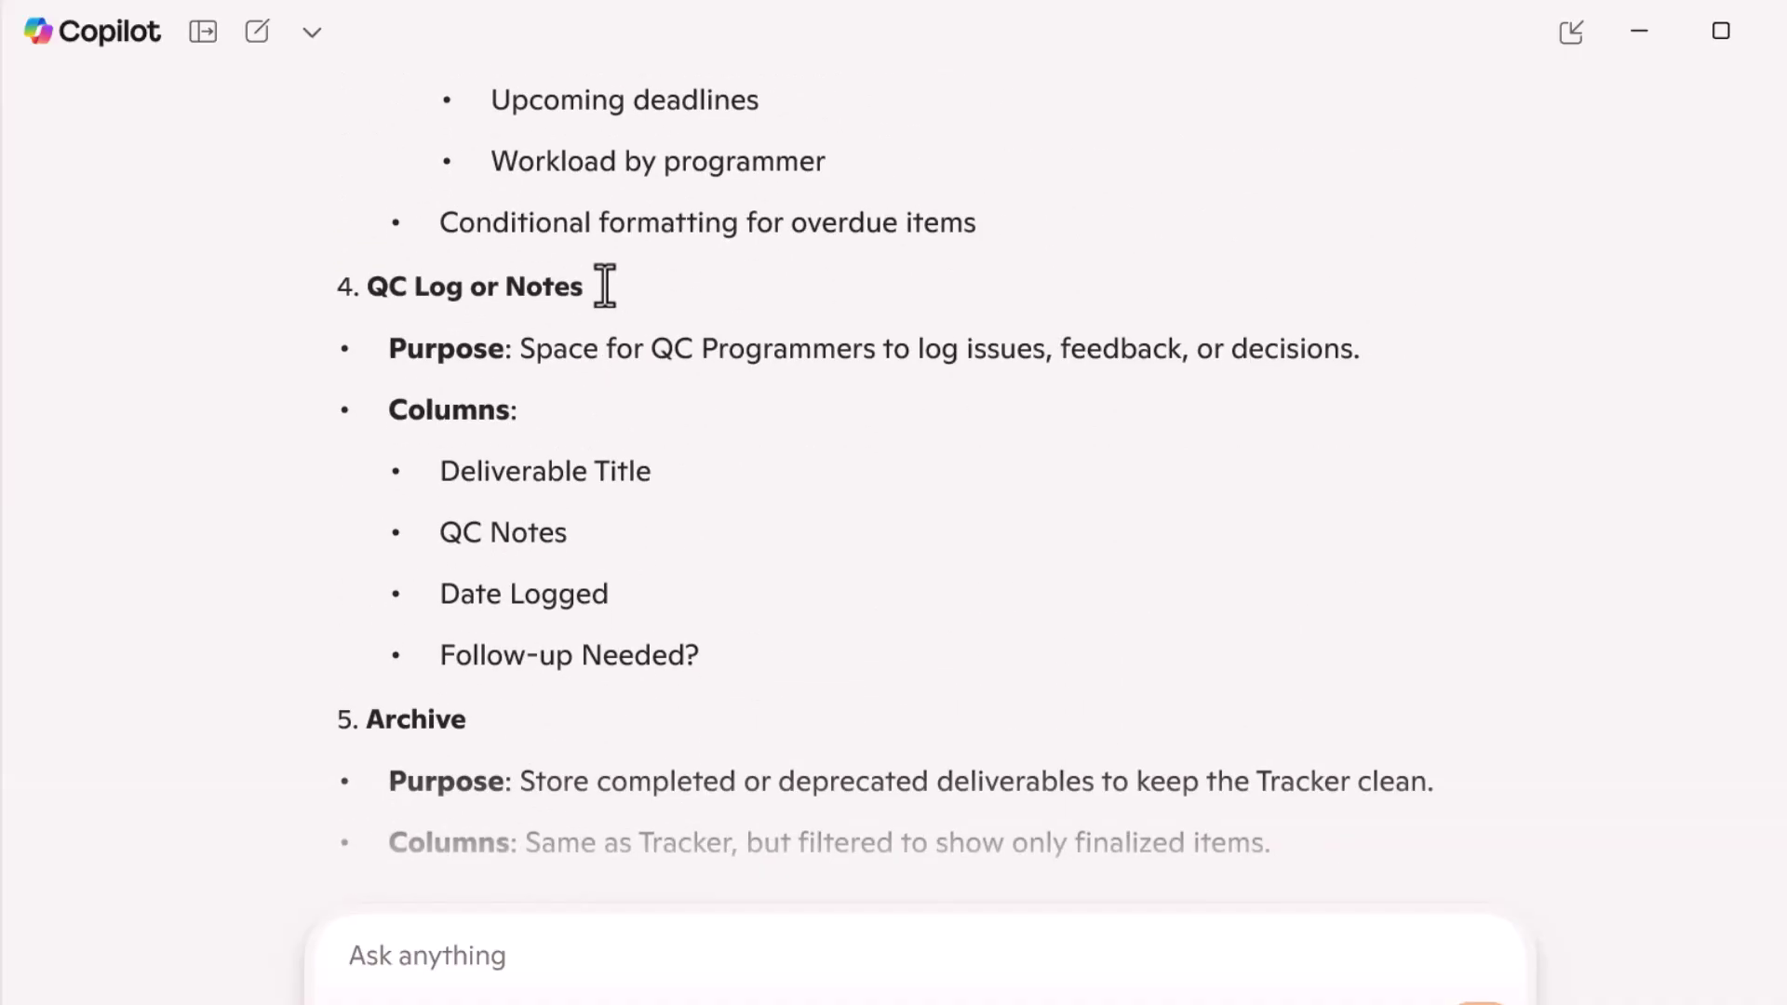
left_click_drag(455, 283, 455, 295)
scroll(622, 298, "up", 15)
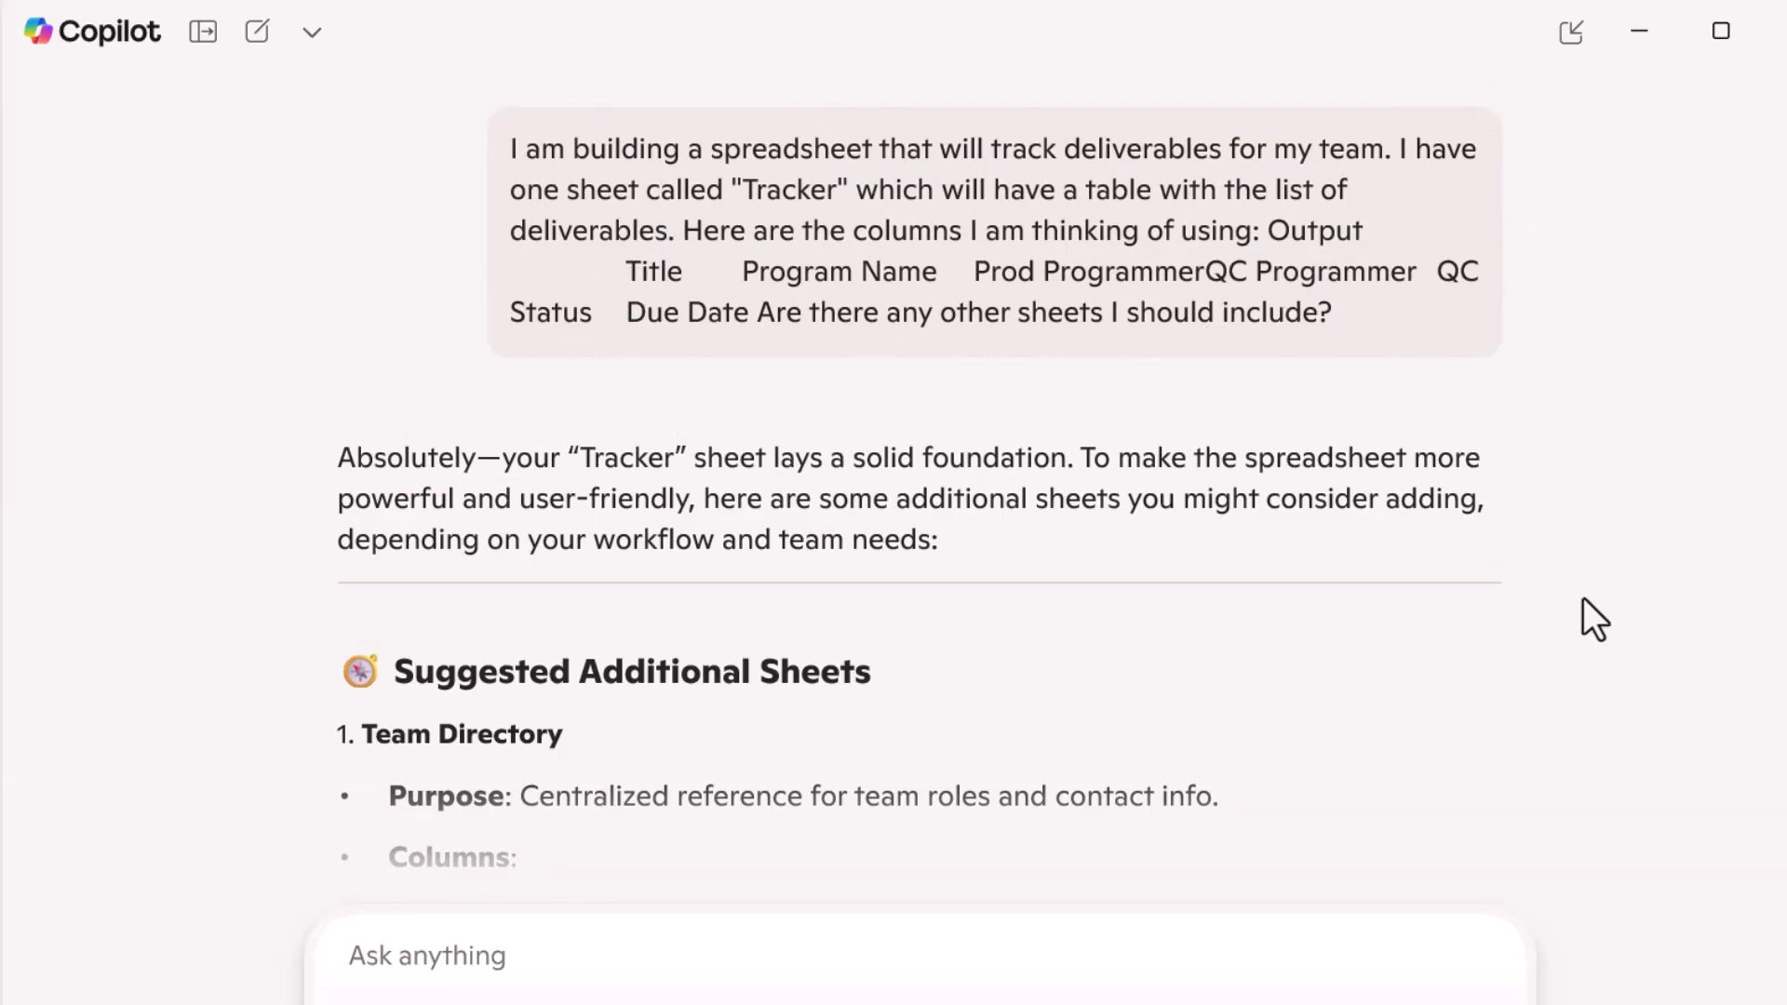
scroll(1583, 601, "down", 10)
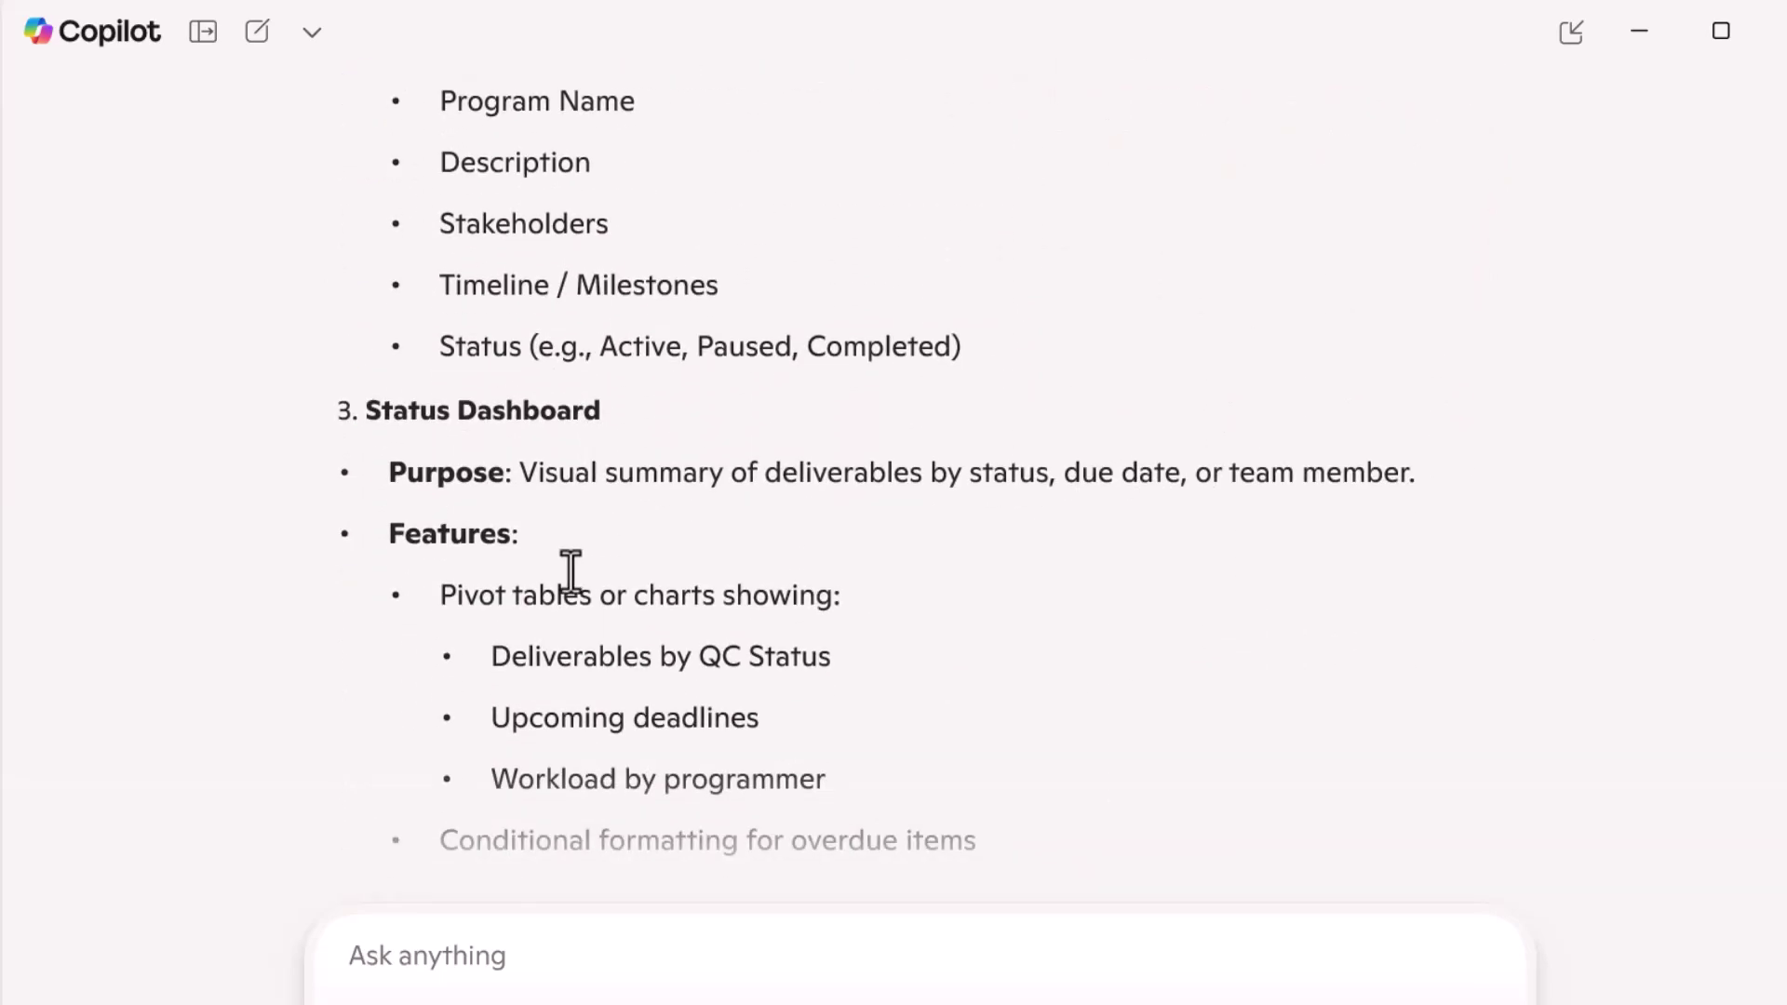
scroll(570, 571, "down", 5)
scroll(367, 183, "up", 3)
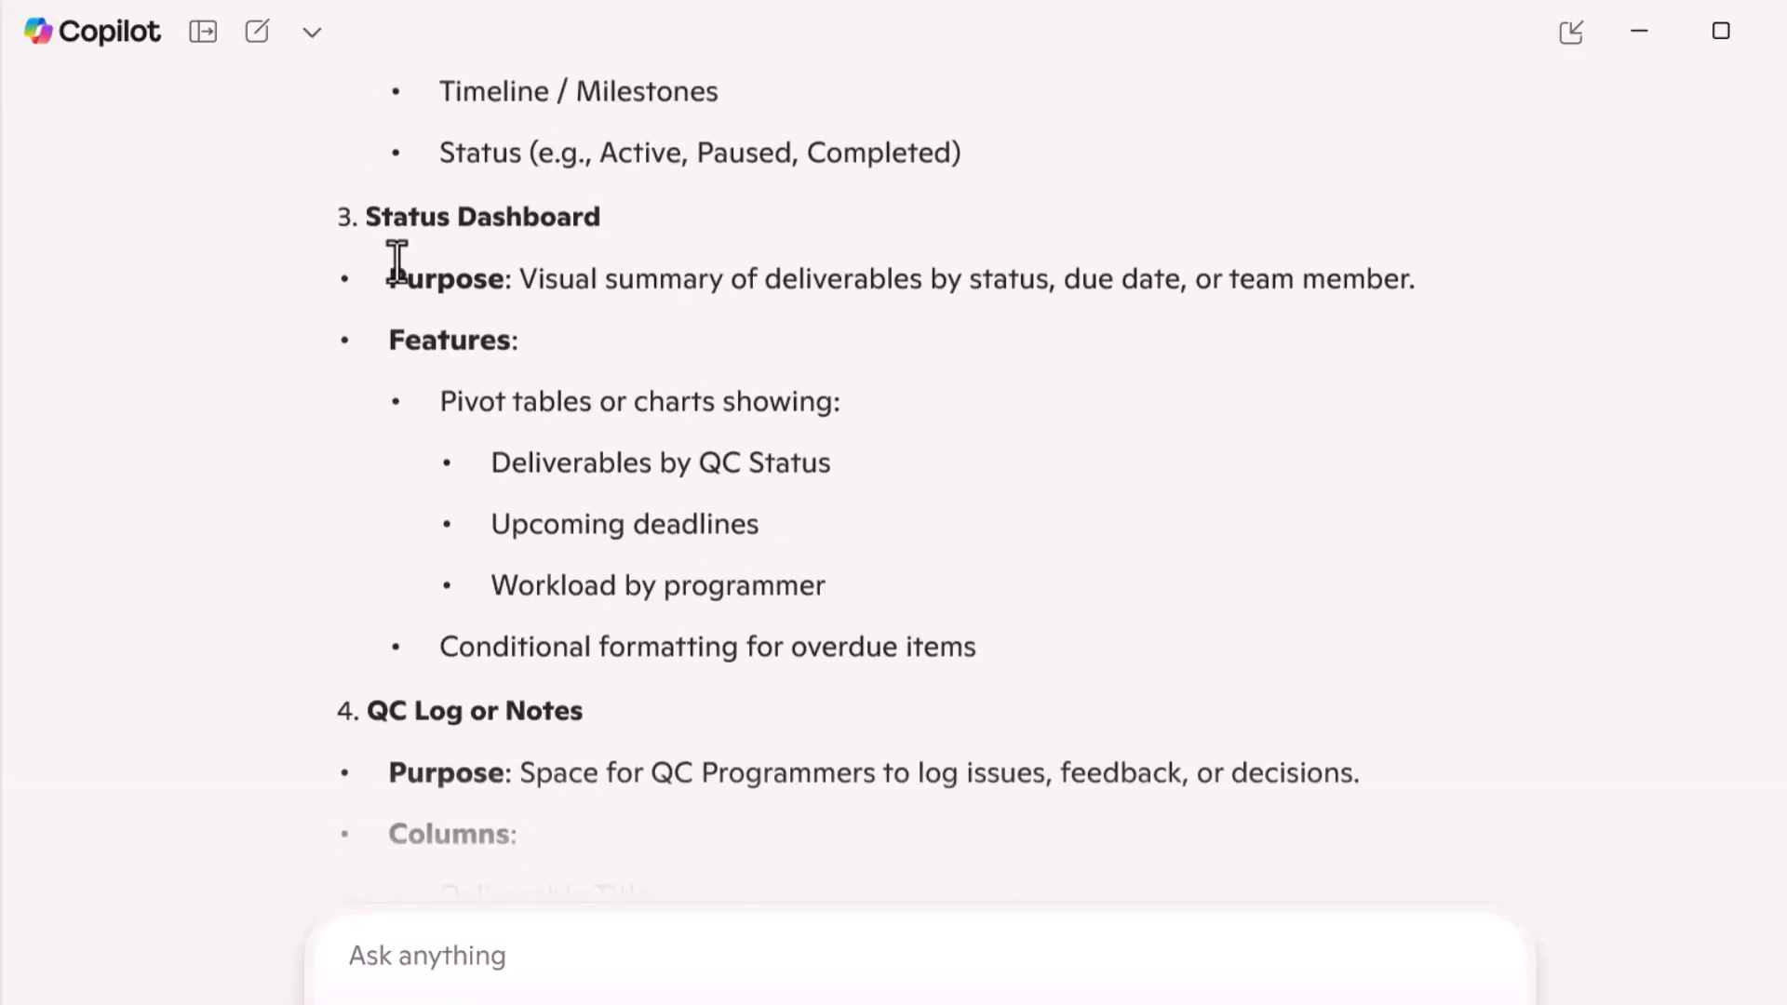
scroll(386, 266, "up", 1)
left_click_drag(371, 287, 434, 289)
scroll(451, 450, "down", 7)
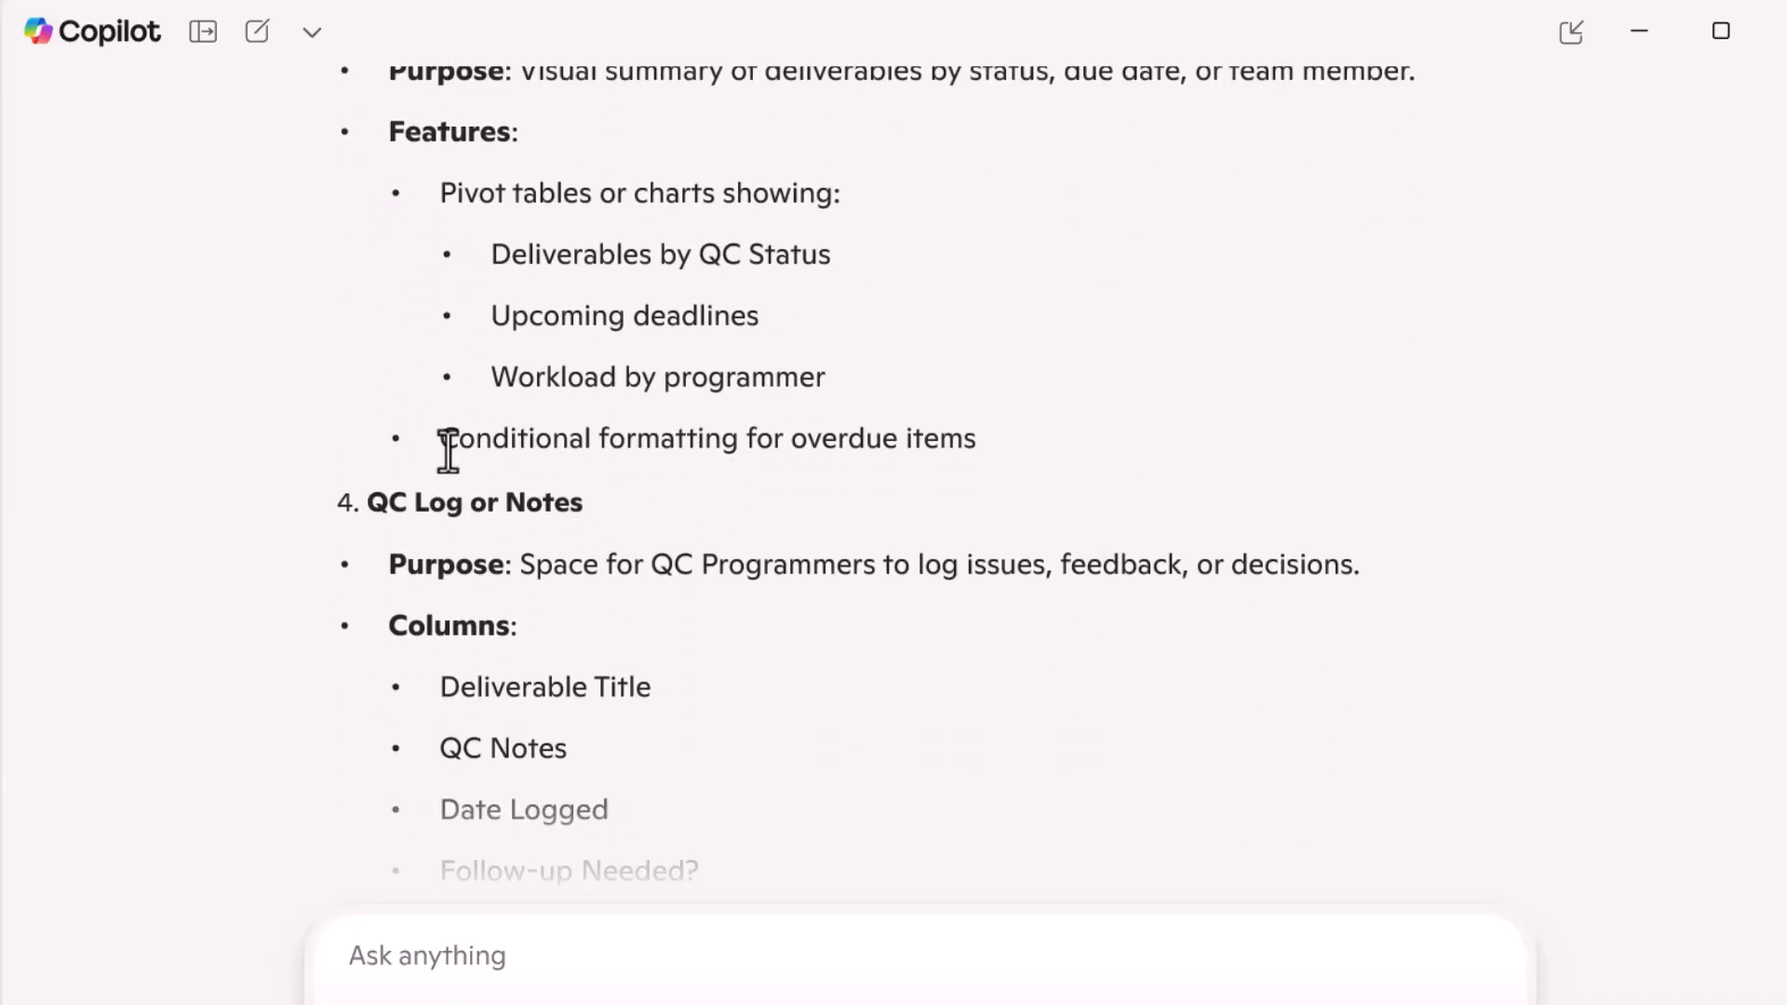
left_click_drag(618, 280, 446, 280)
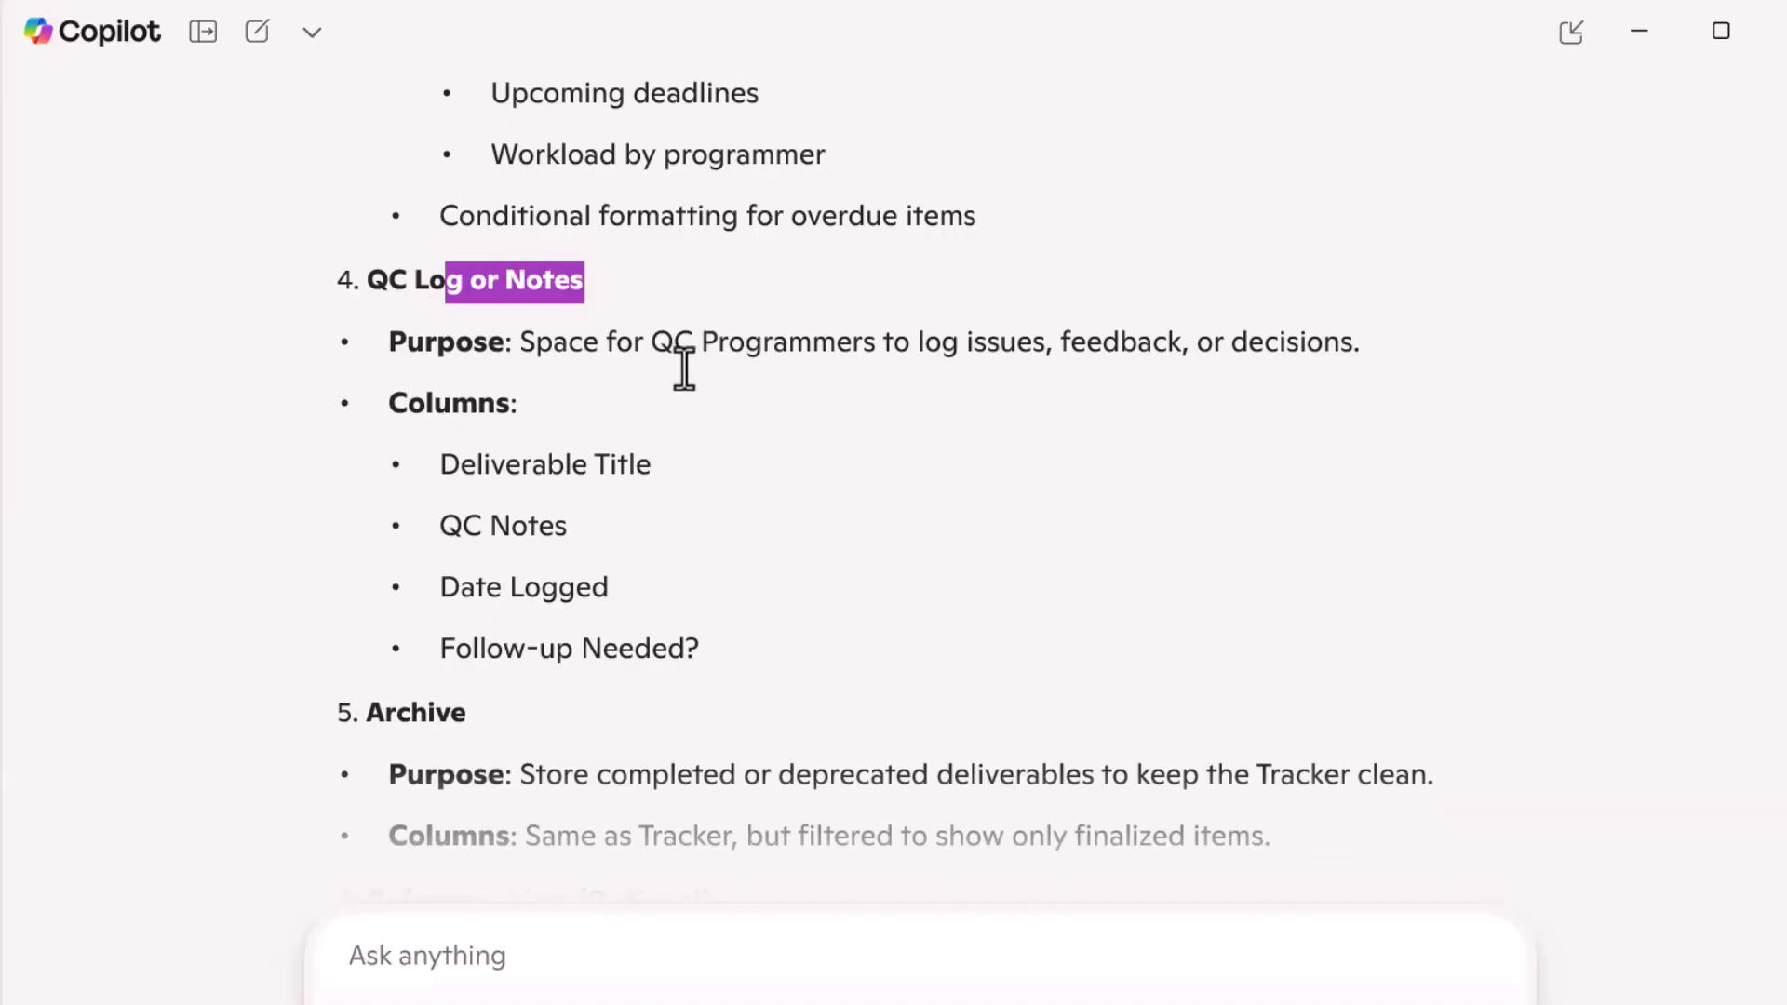
left_click(686, 367)
scroll(686, 367, "down", 5)
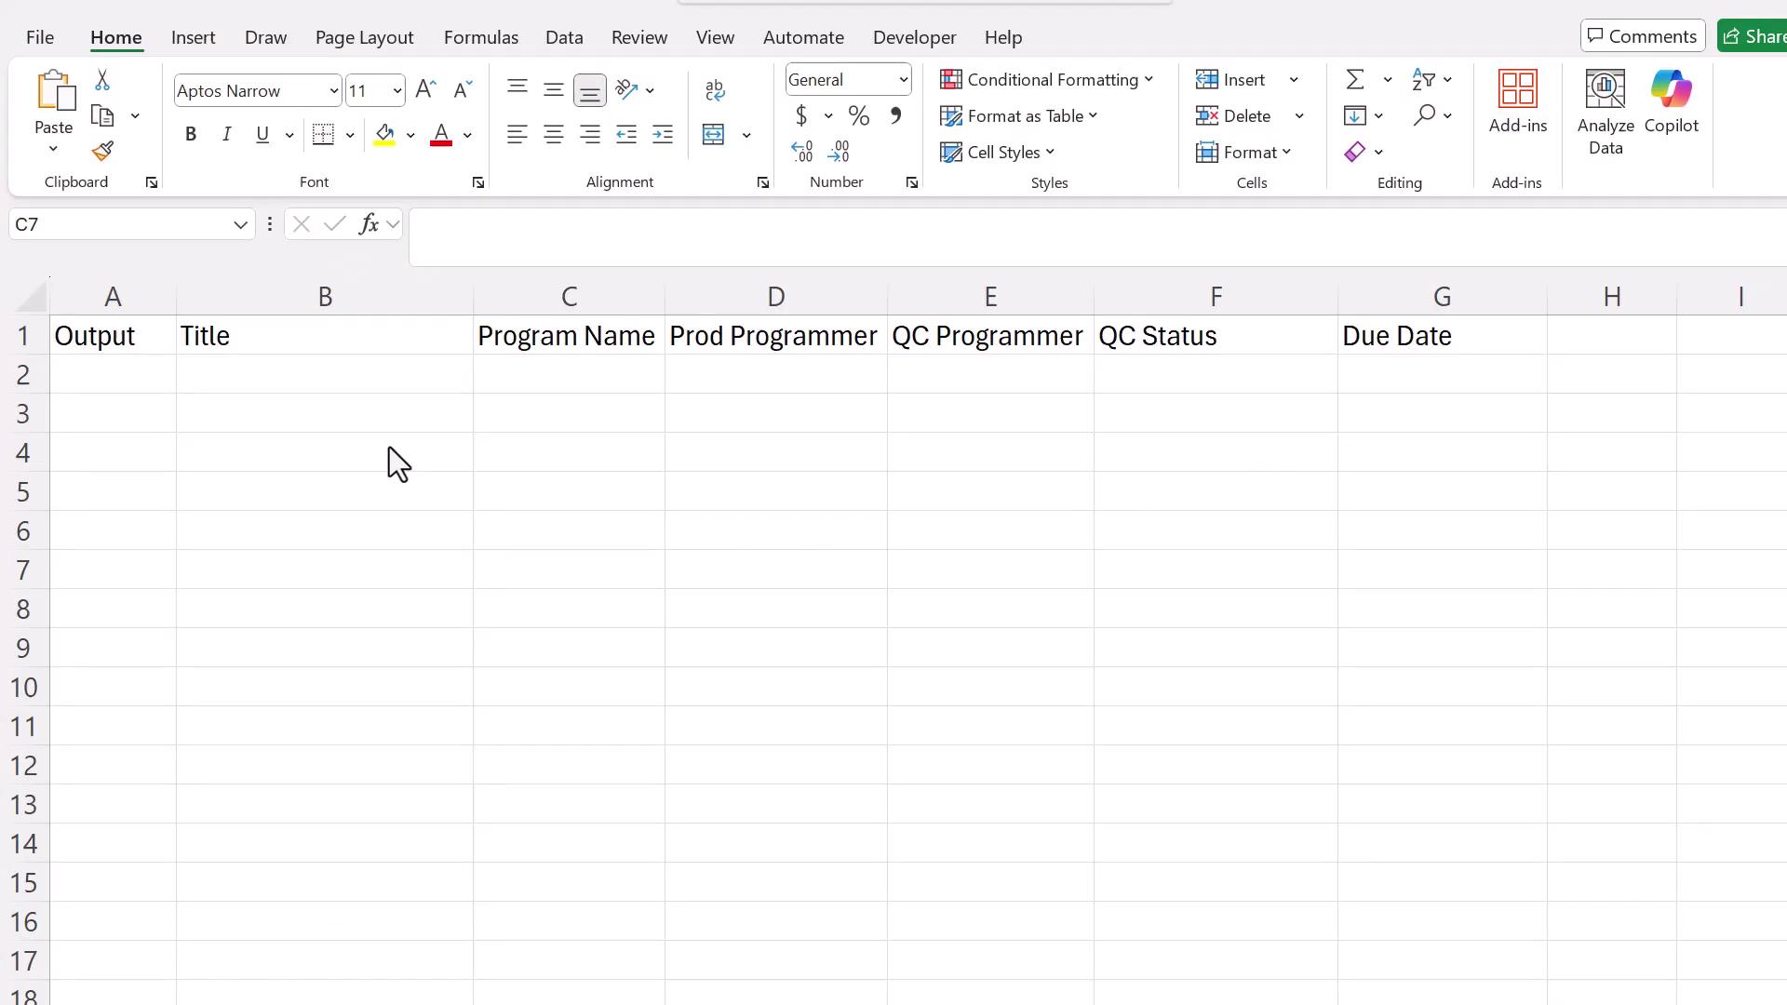
Convert the header row into an Excel table with 'My table has headers' ticked
left_click(286, 328)
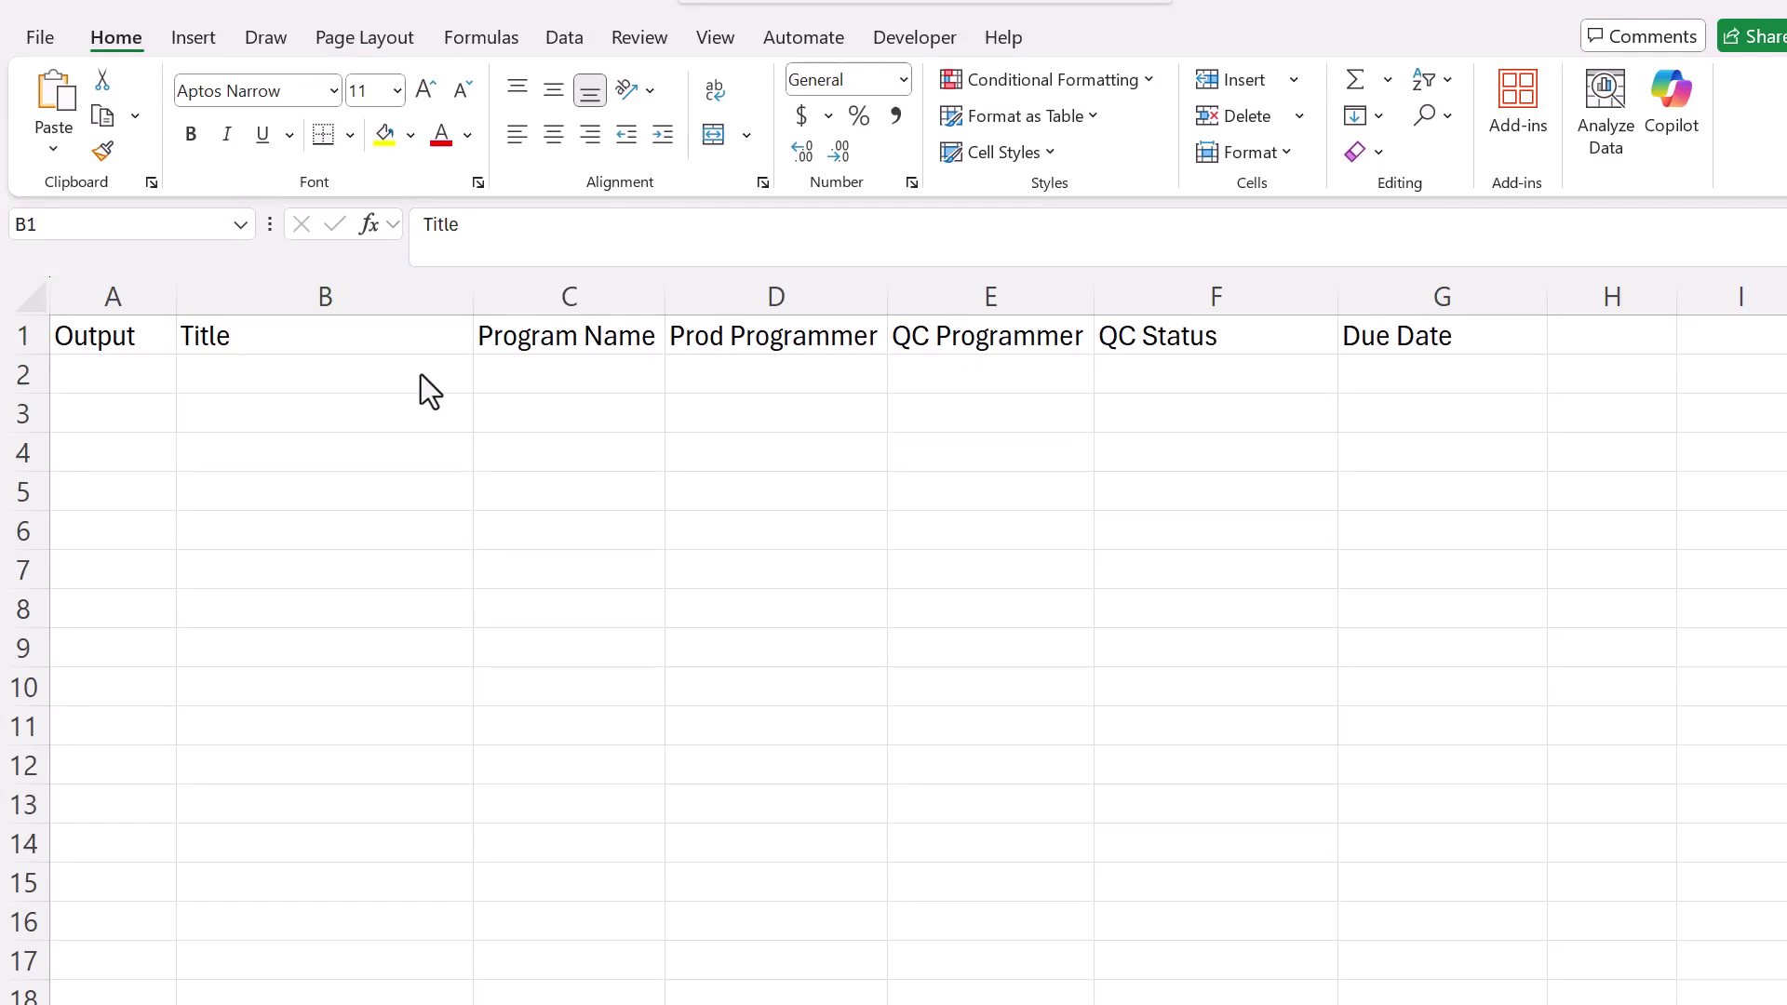
left_click(319, 332)
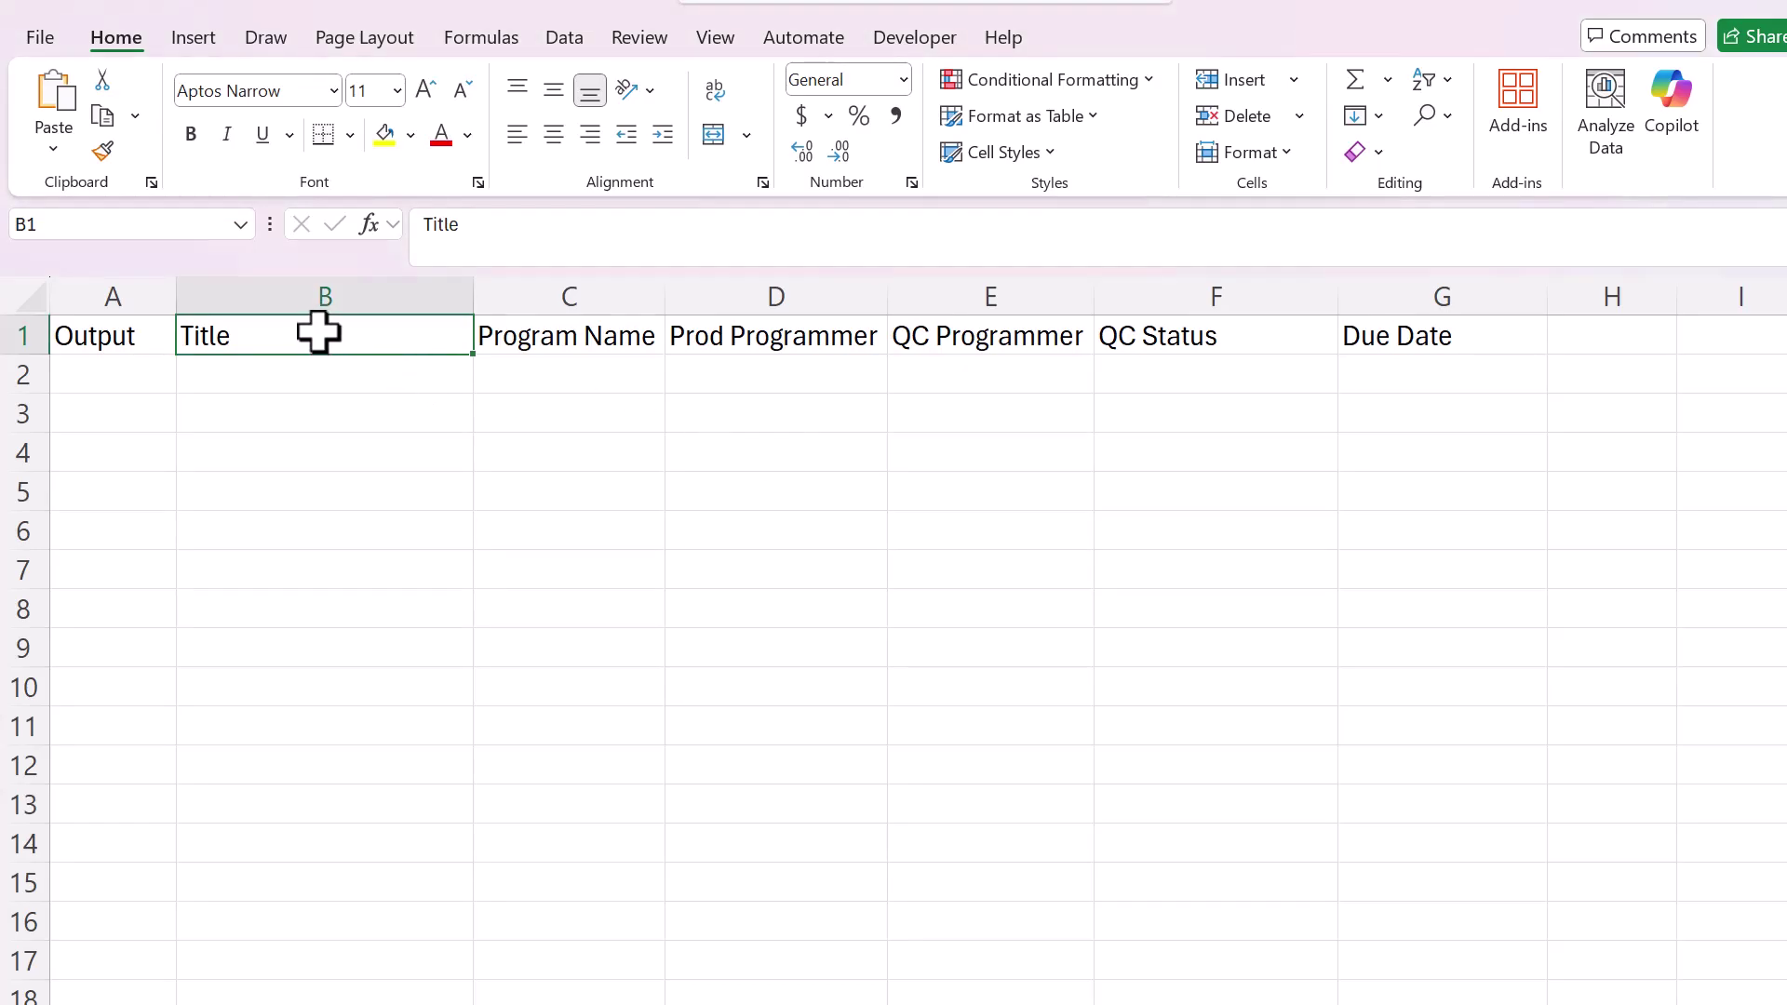
left_click(195, 39)
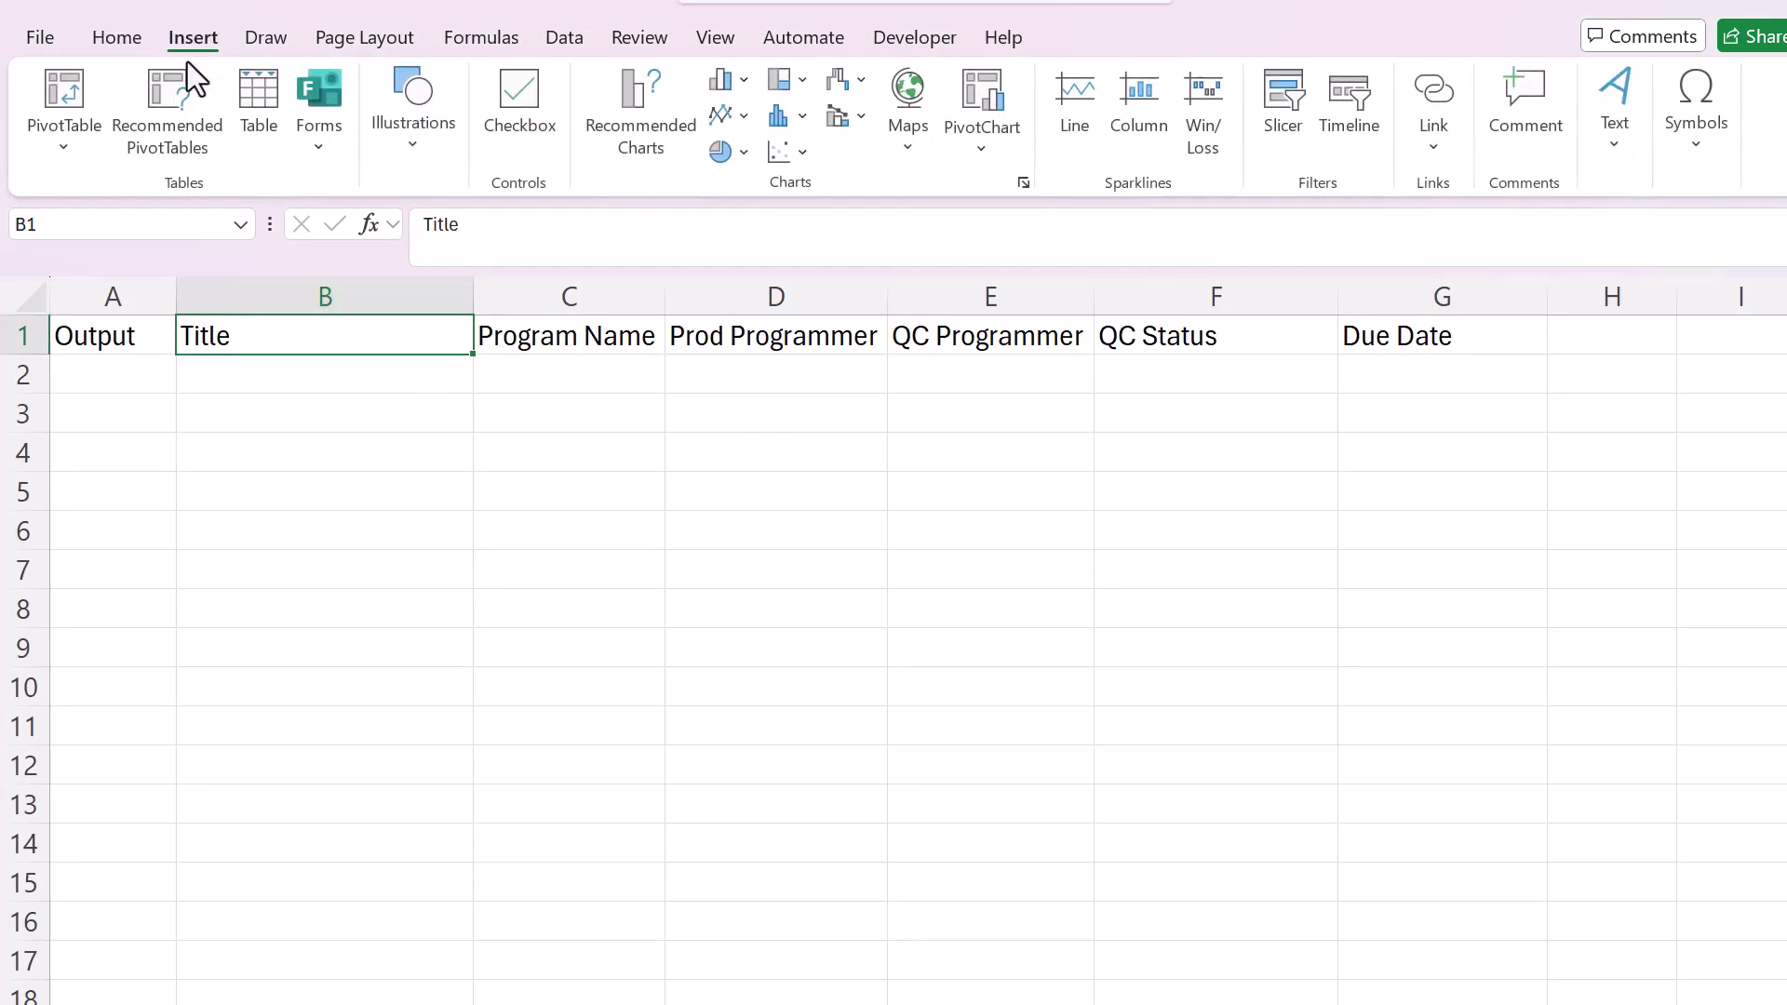
left_click(258, 138)
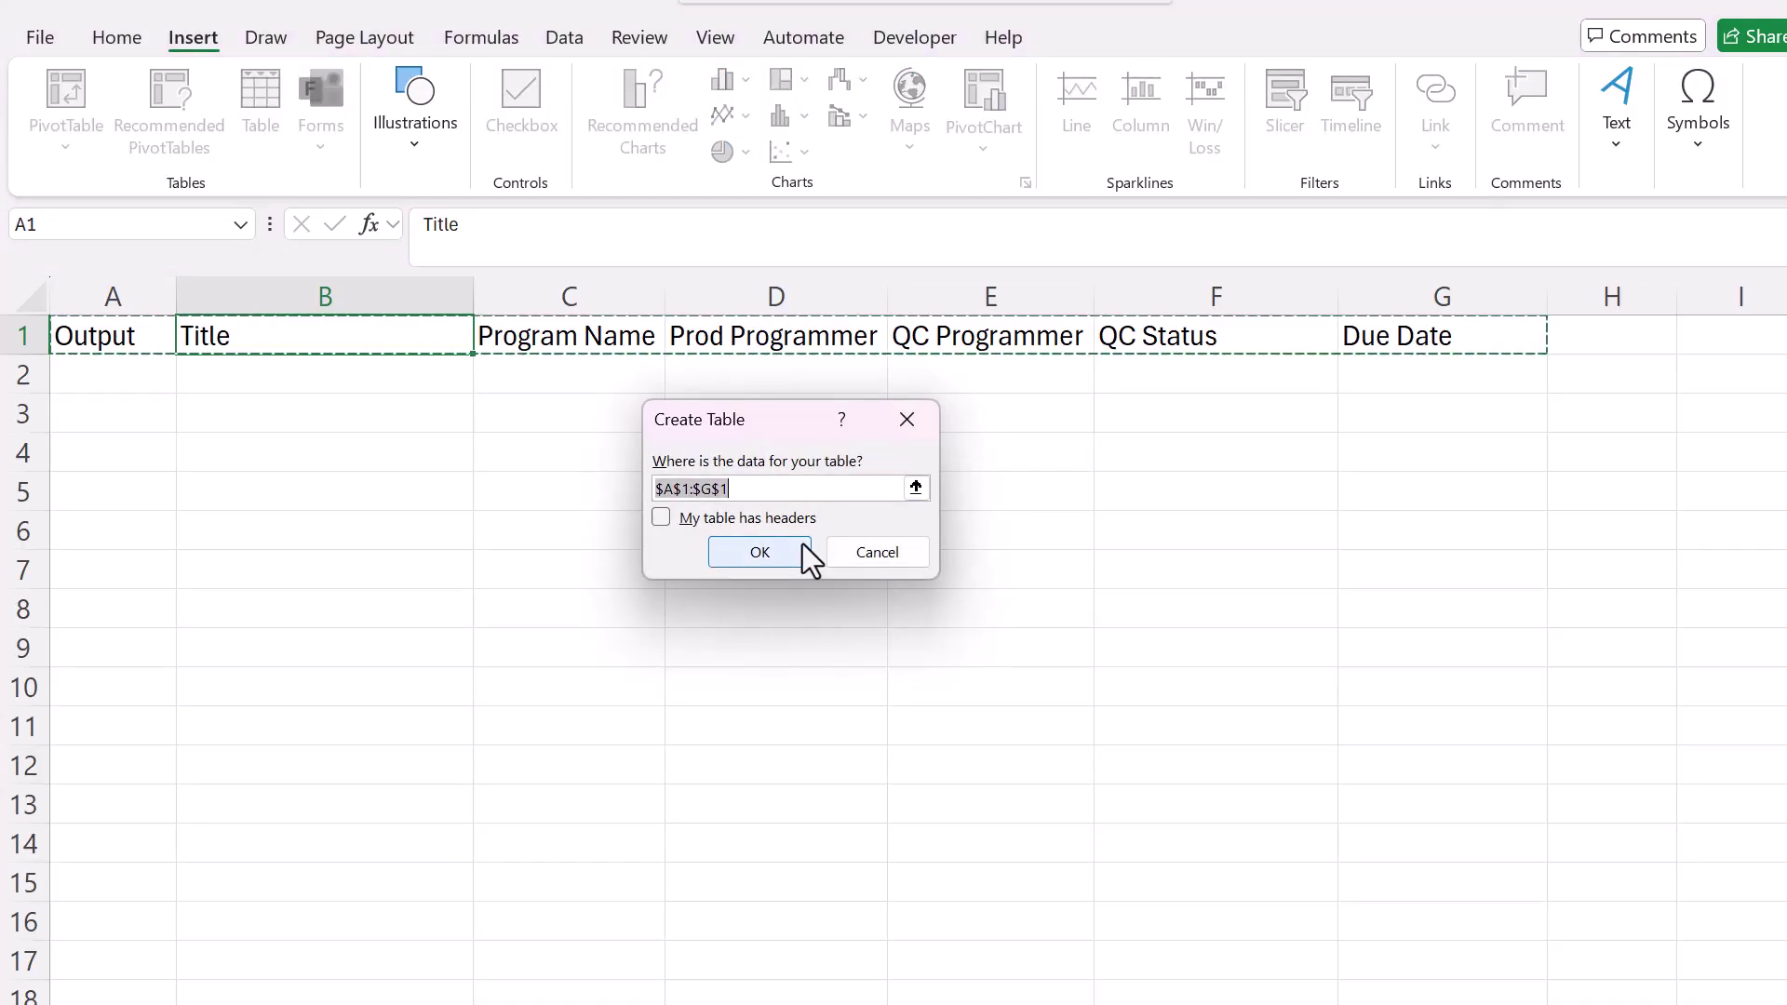
left_click(752, 517)
left_click(779, 555)
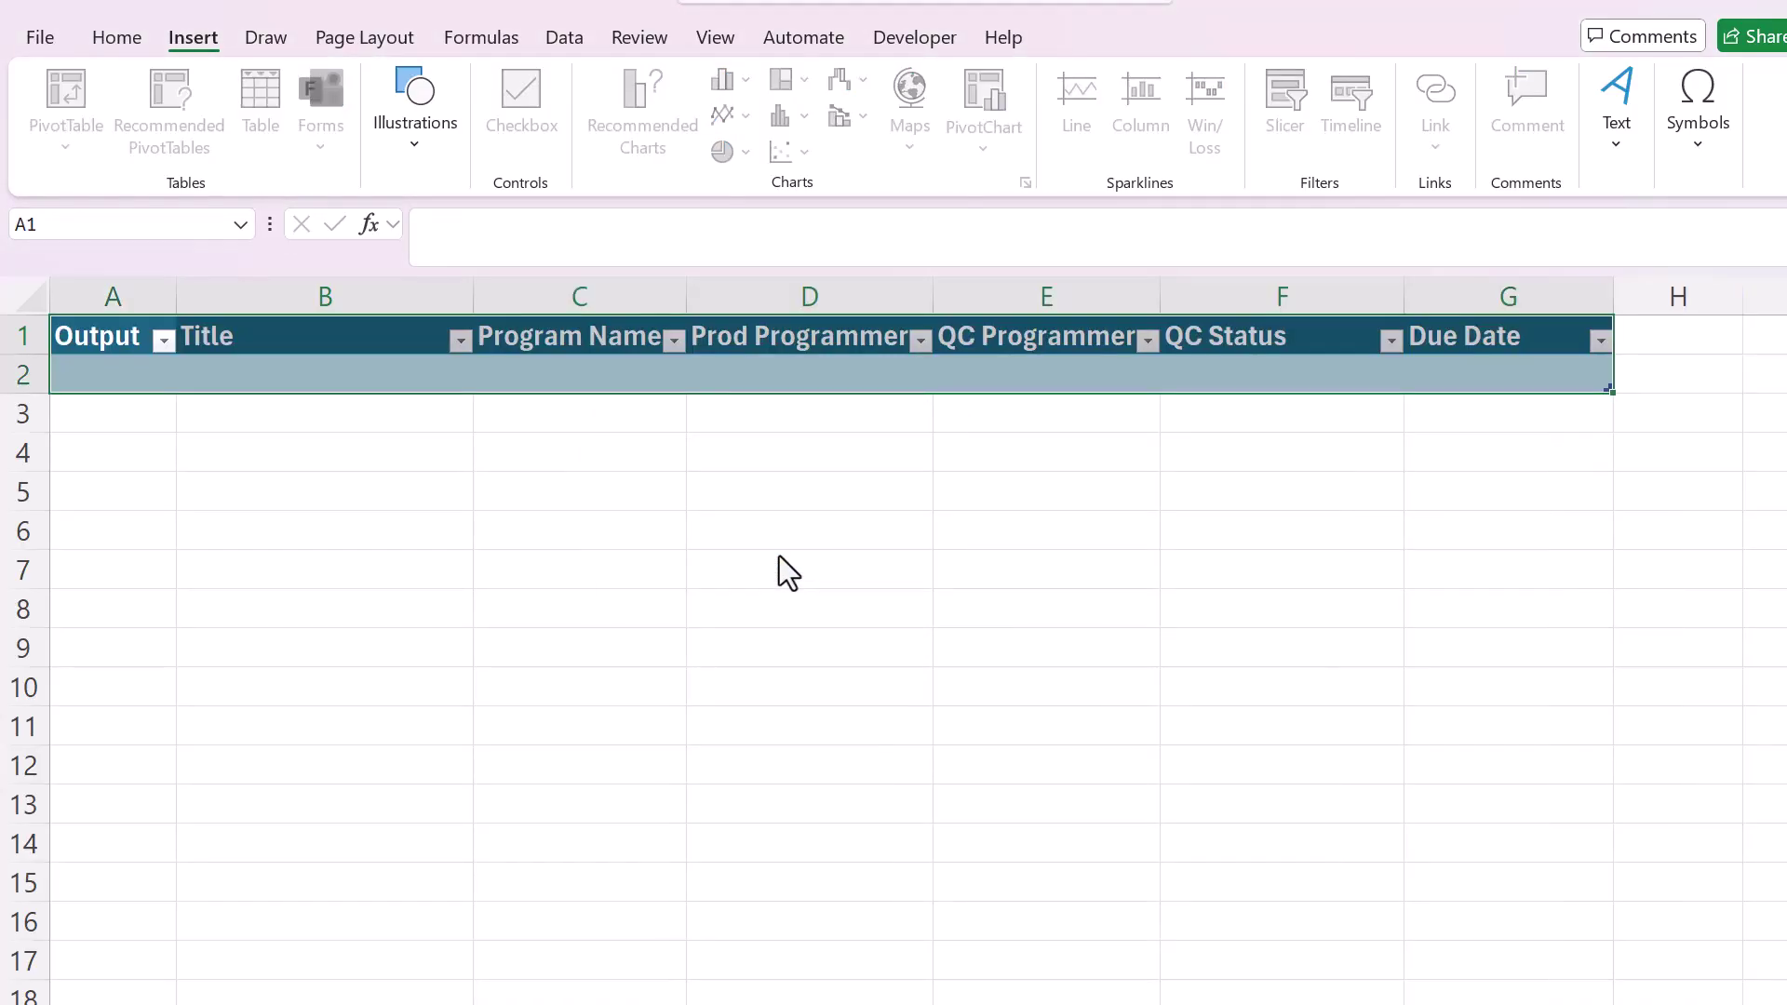
left_click(490, 496)
Apply the dark blue table style from the Table Design styles gallery
left_click(873, 339)
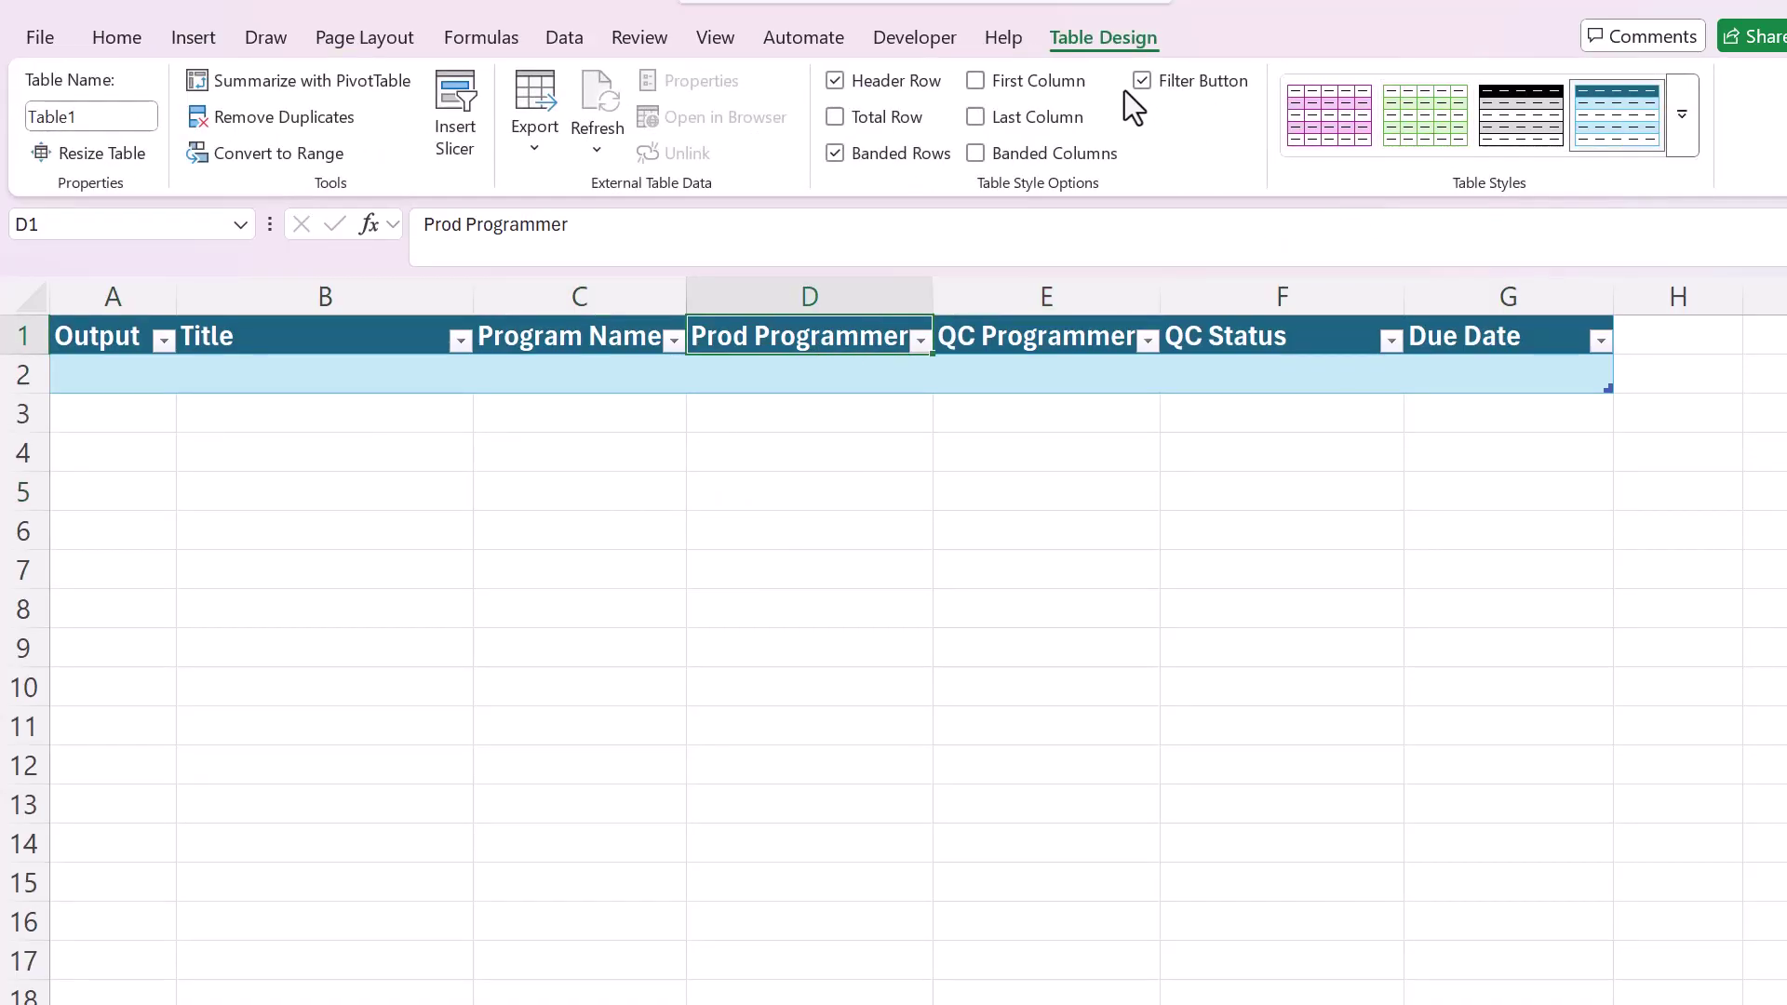
left_click(1672, 136)
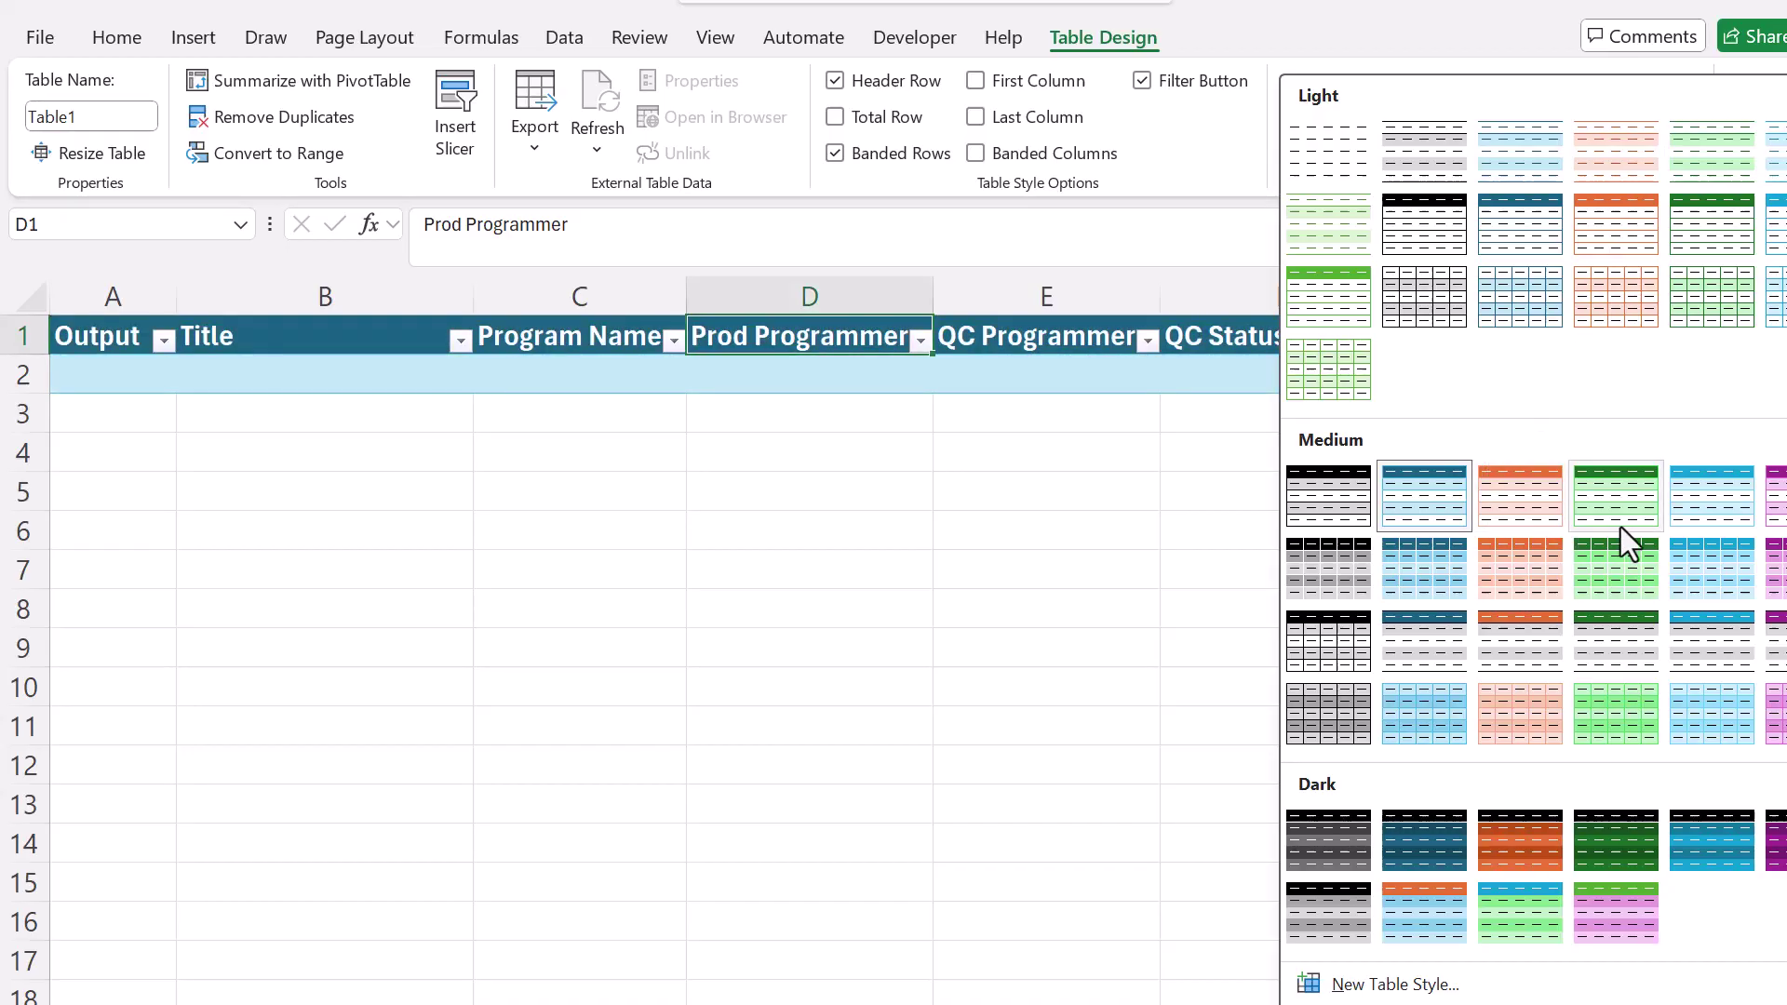
left_click(1522, 248)
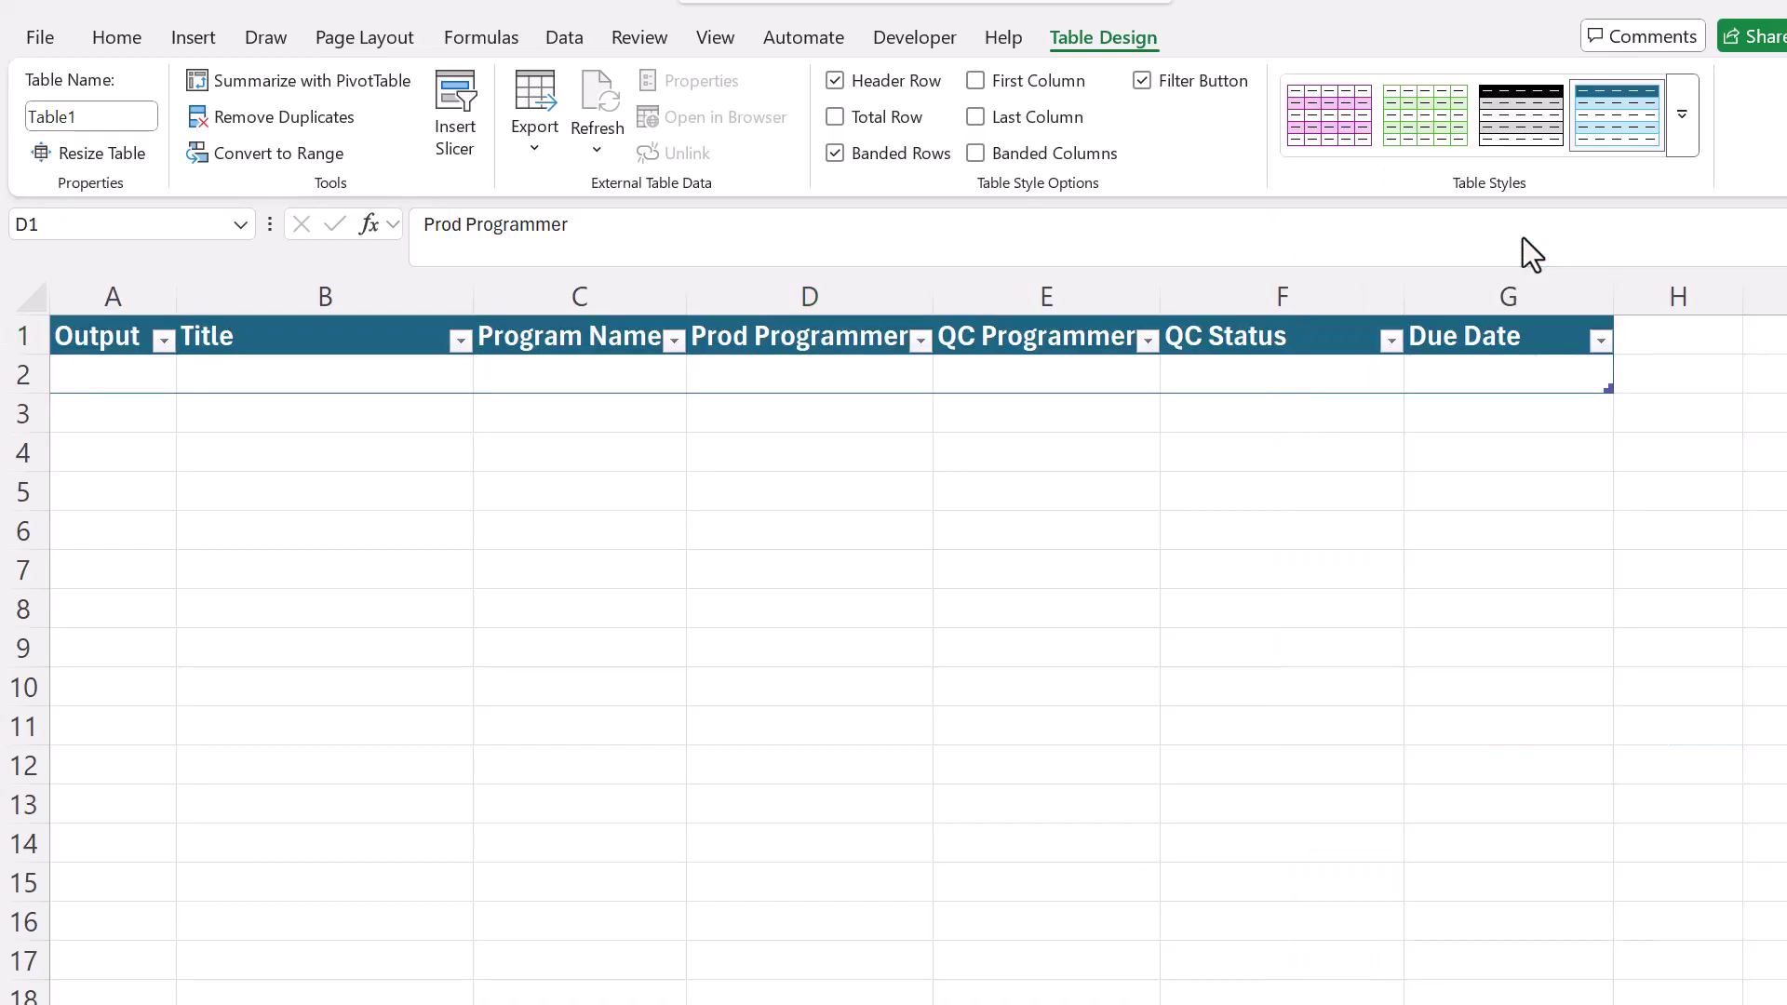
left_click(606, 582)
Widen columns C, D and E to fit Program Name, Prod Programmer and QC Programmer
left_click_drag(687, 295, 722, 296)
left_click_drag(982, 287, 1013, 283)
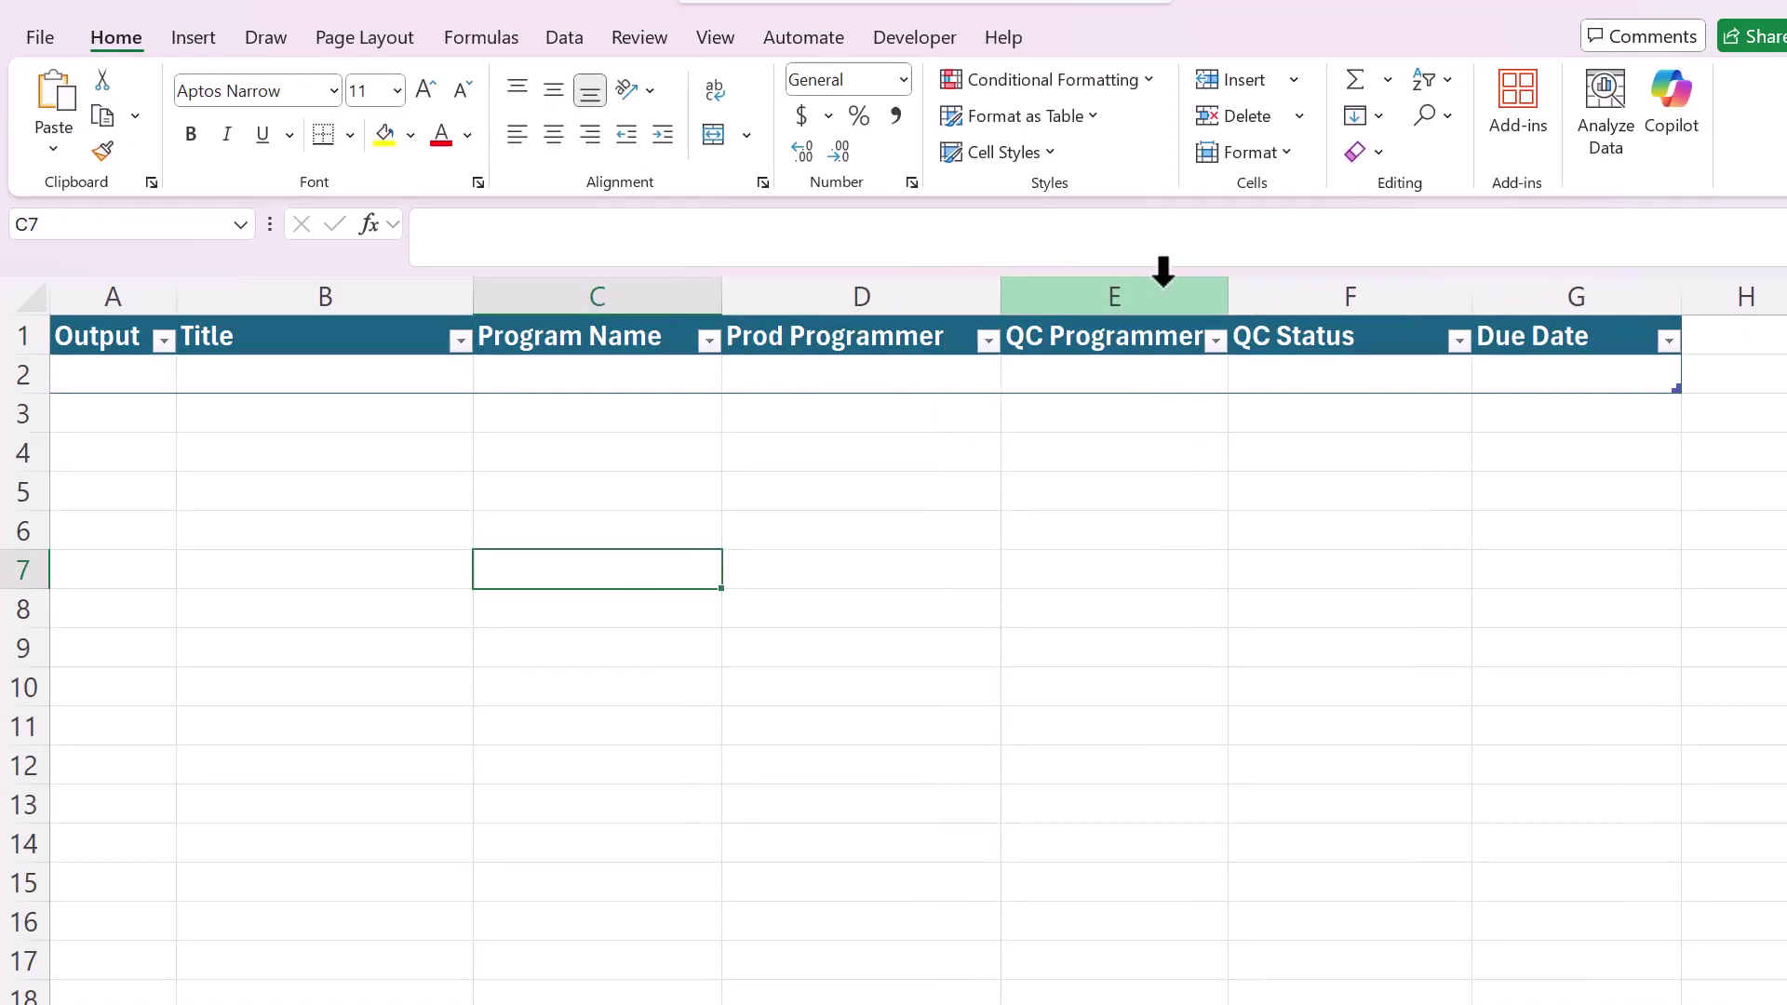
left_click_drag(1226, 283, 1279, 295)
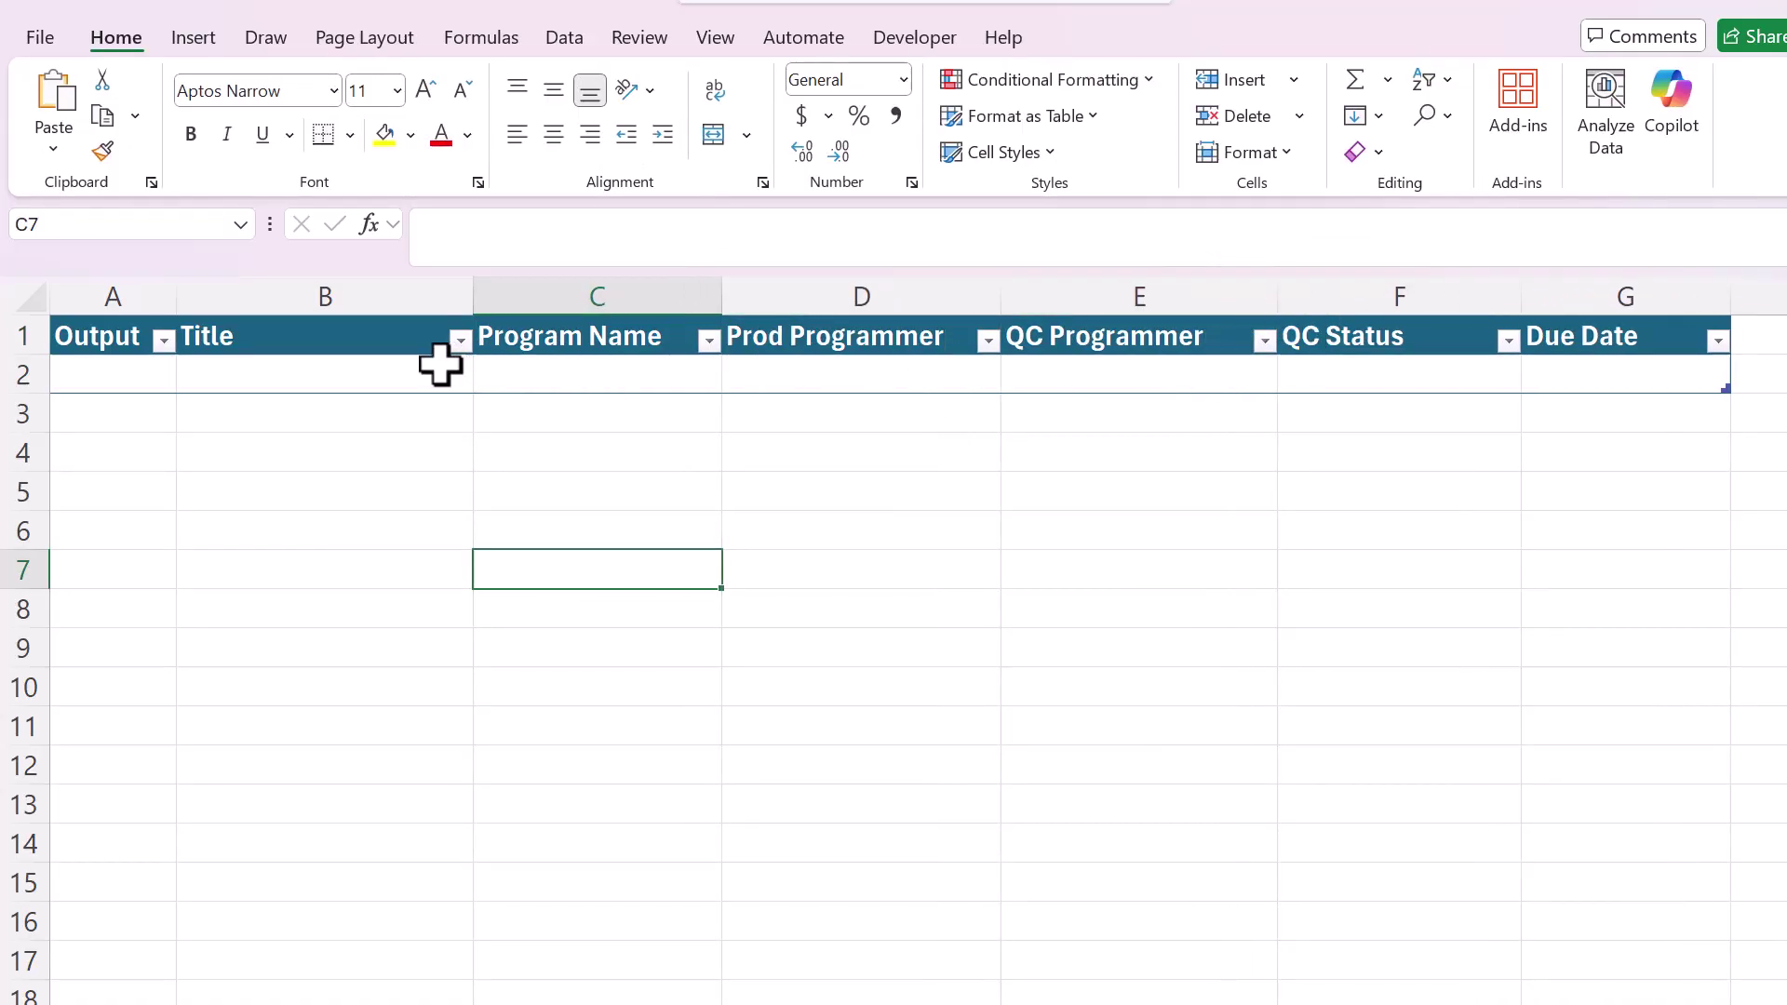
left_click_drag(87, 364, 1535, 459)
left_click(743, 489)
Walk through the prompt's opening test-data request, the Tracker table mention and the Output format sentence
left_click(436, 421)
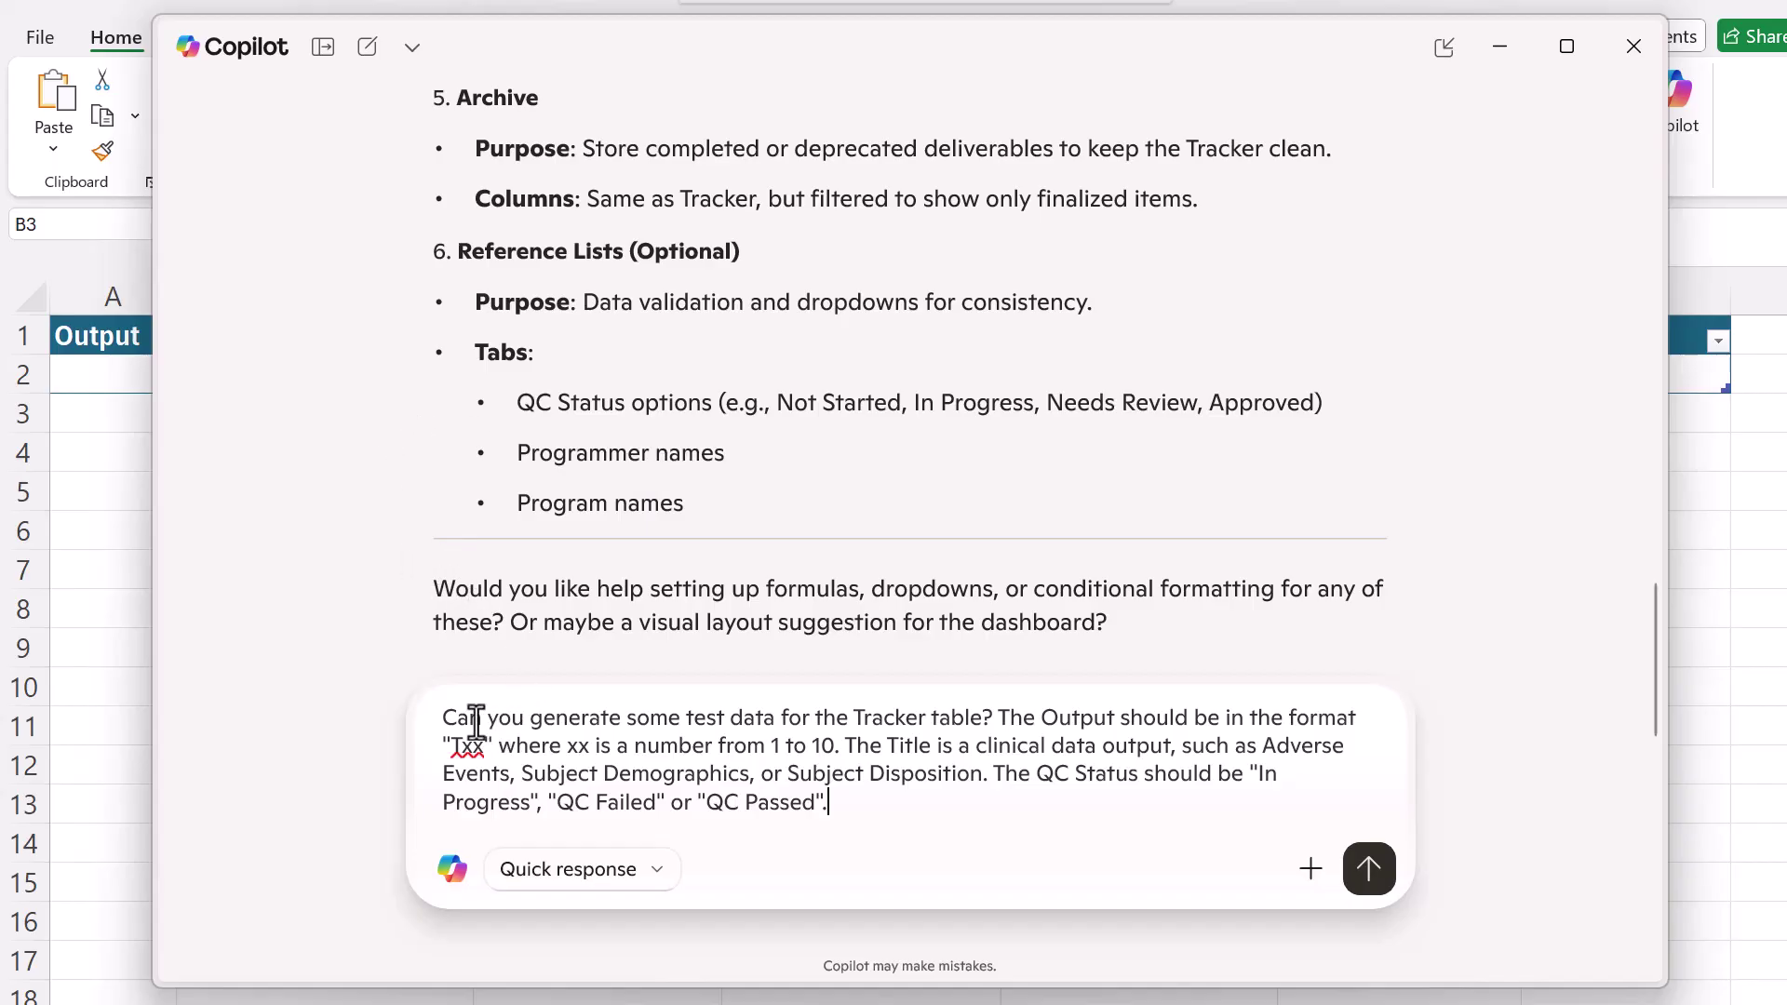
left_click_drag(443, 718, 760, 707)
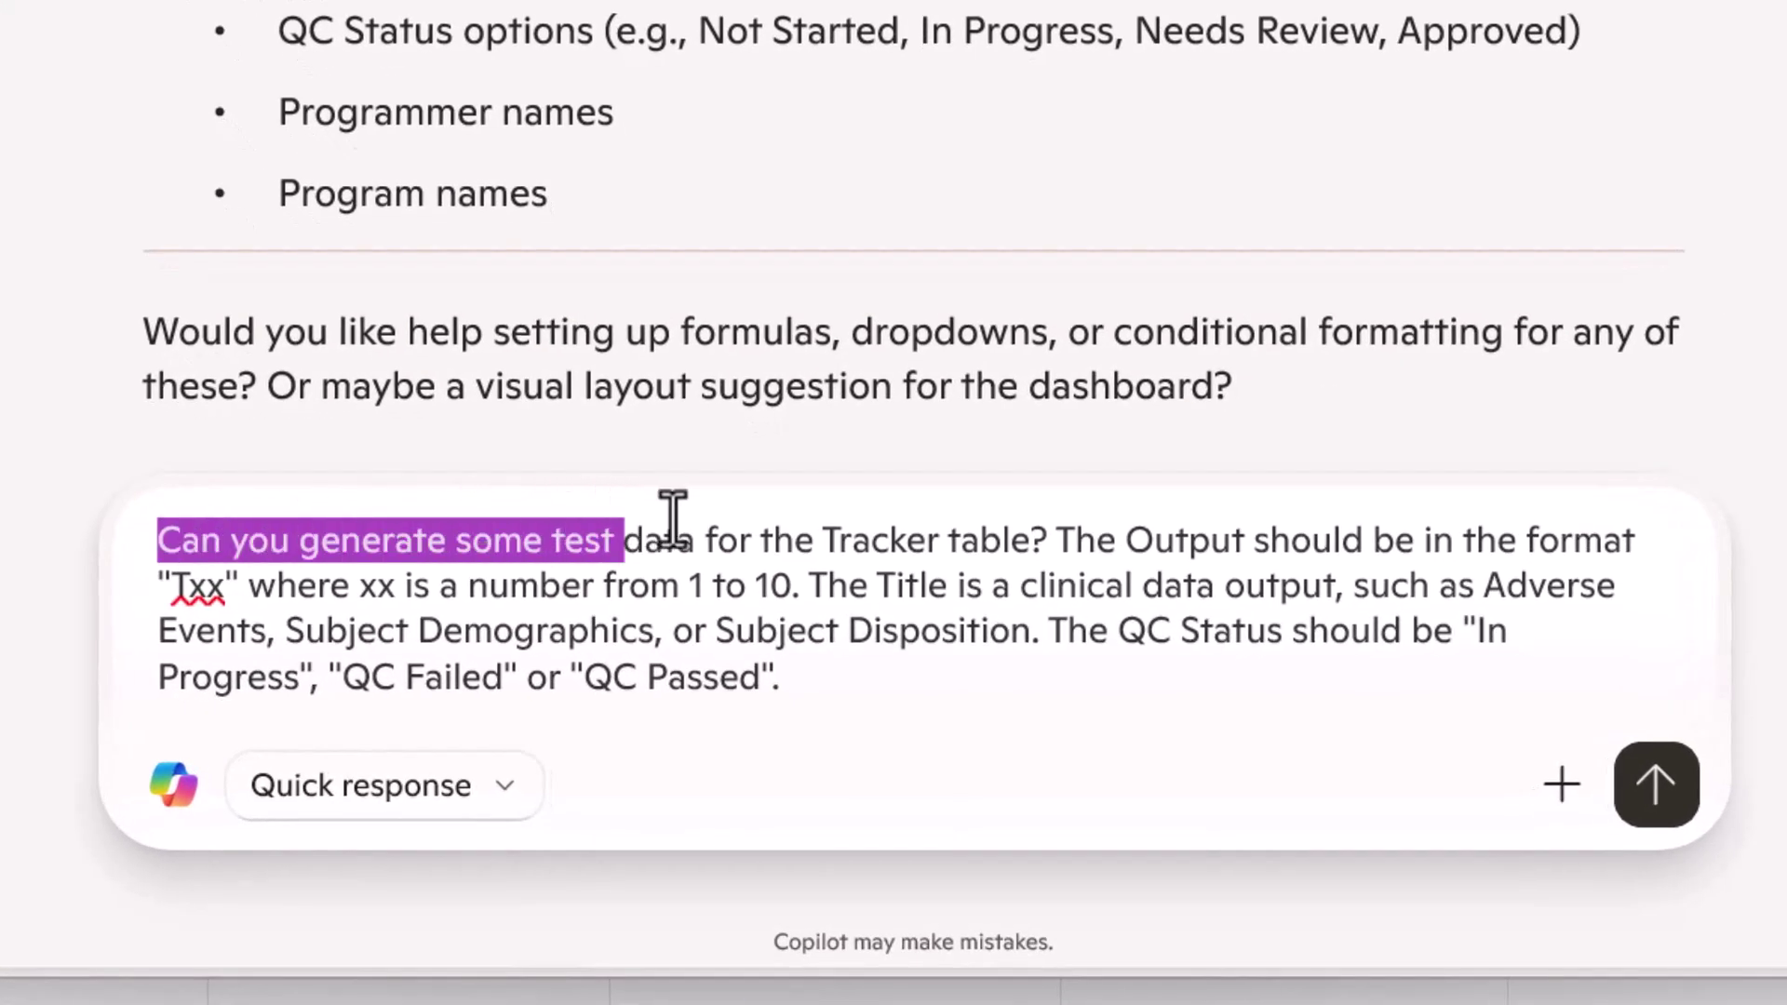
left_click_drag(674, 517, 1117, 531)
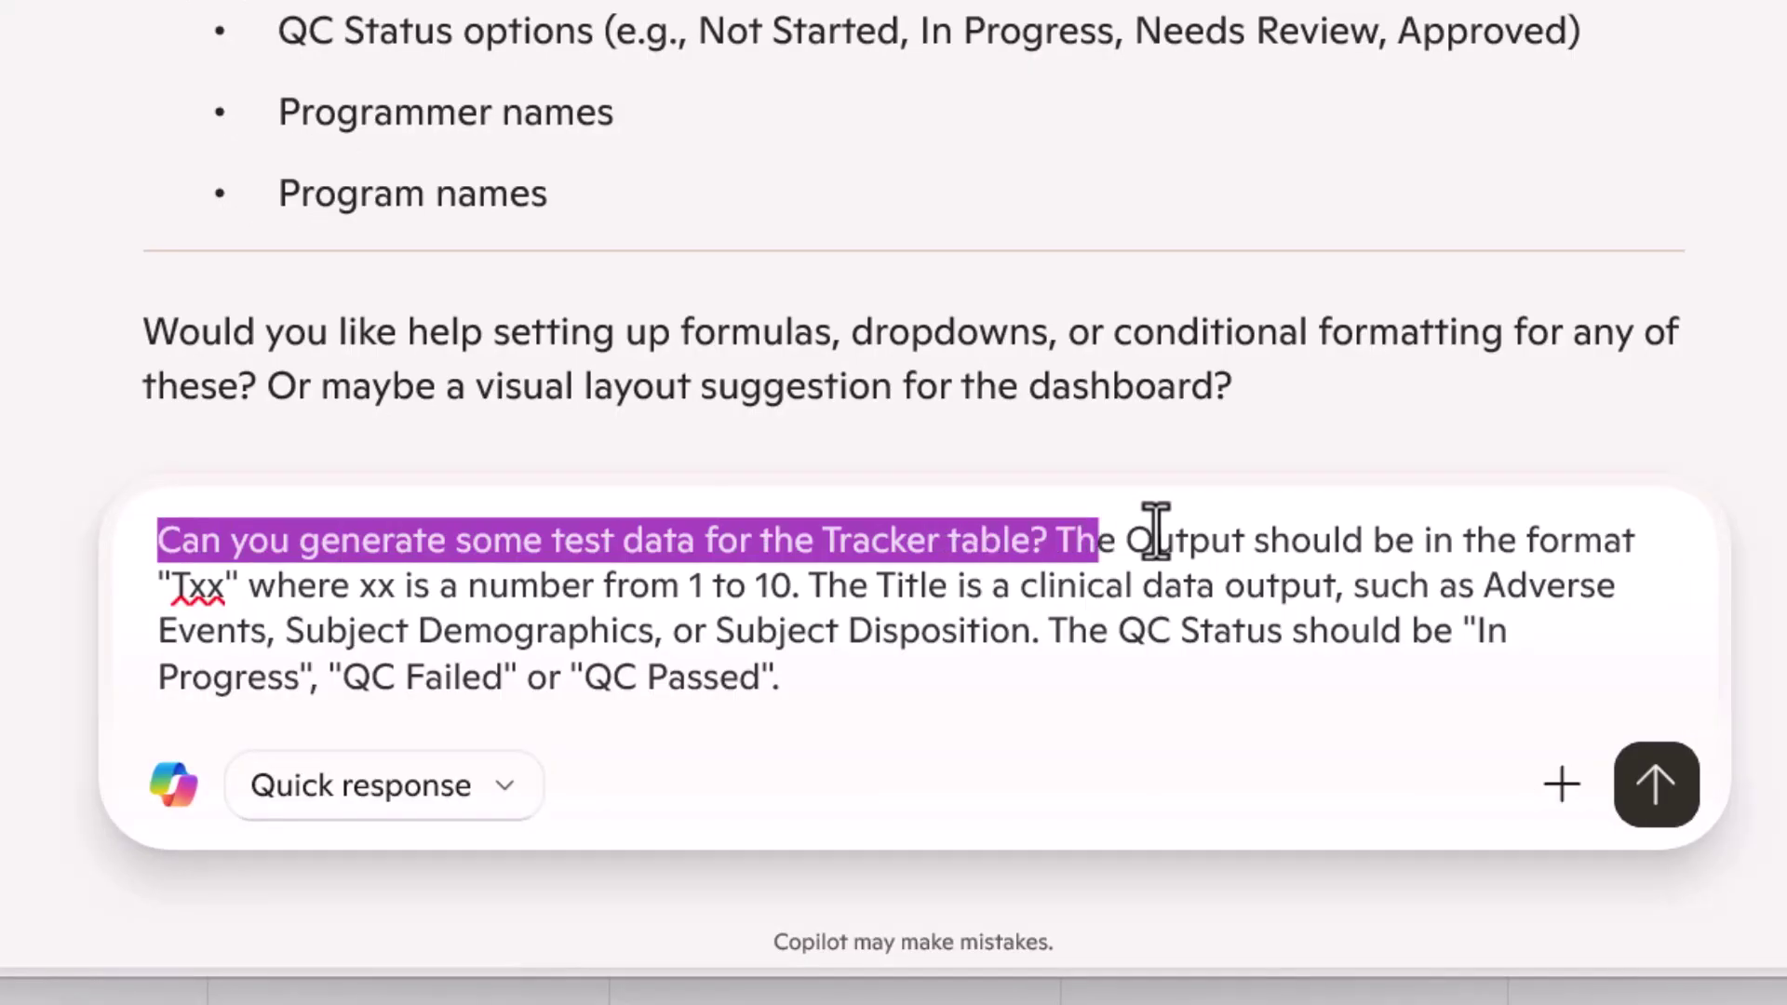
left_click(1154, 536)
double_click(854, 539)
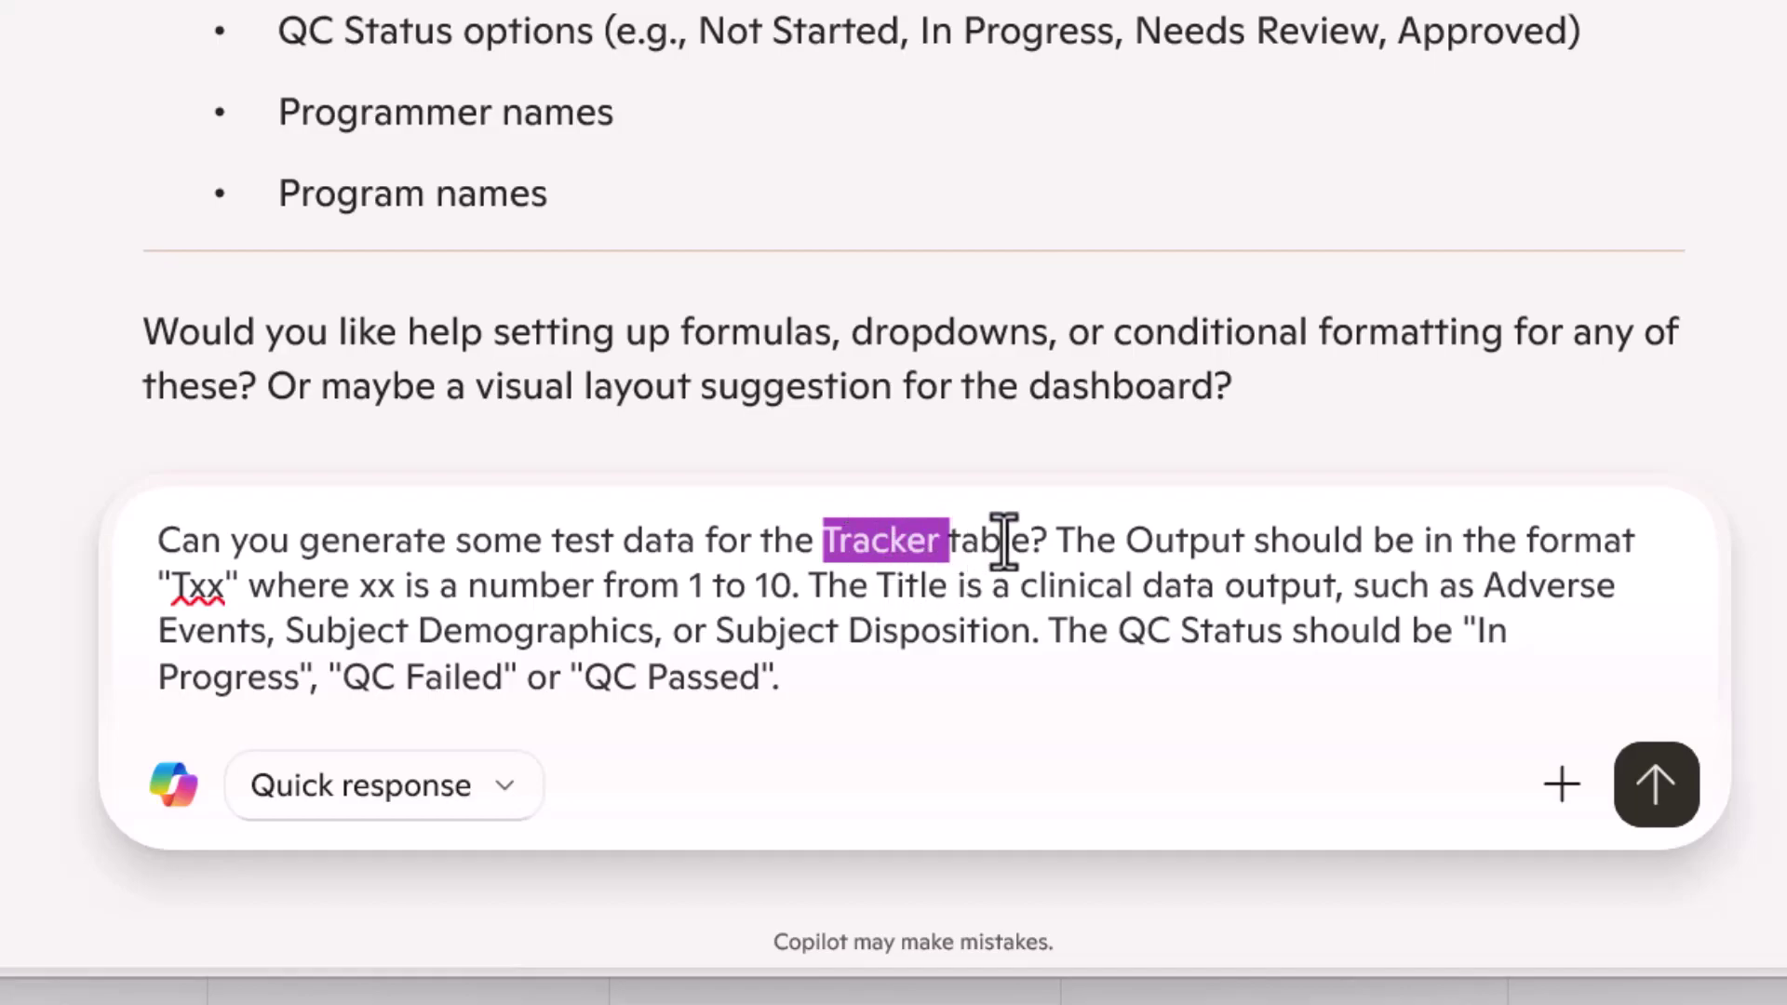
left_click(1099, 538)
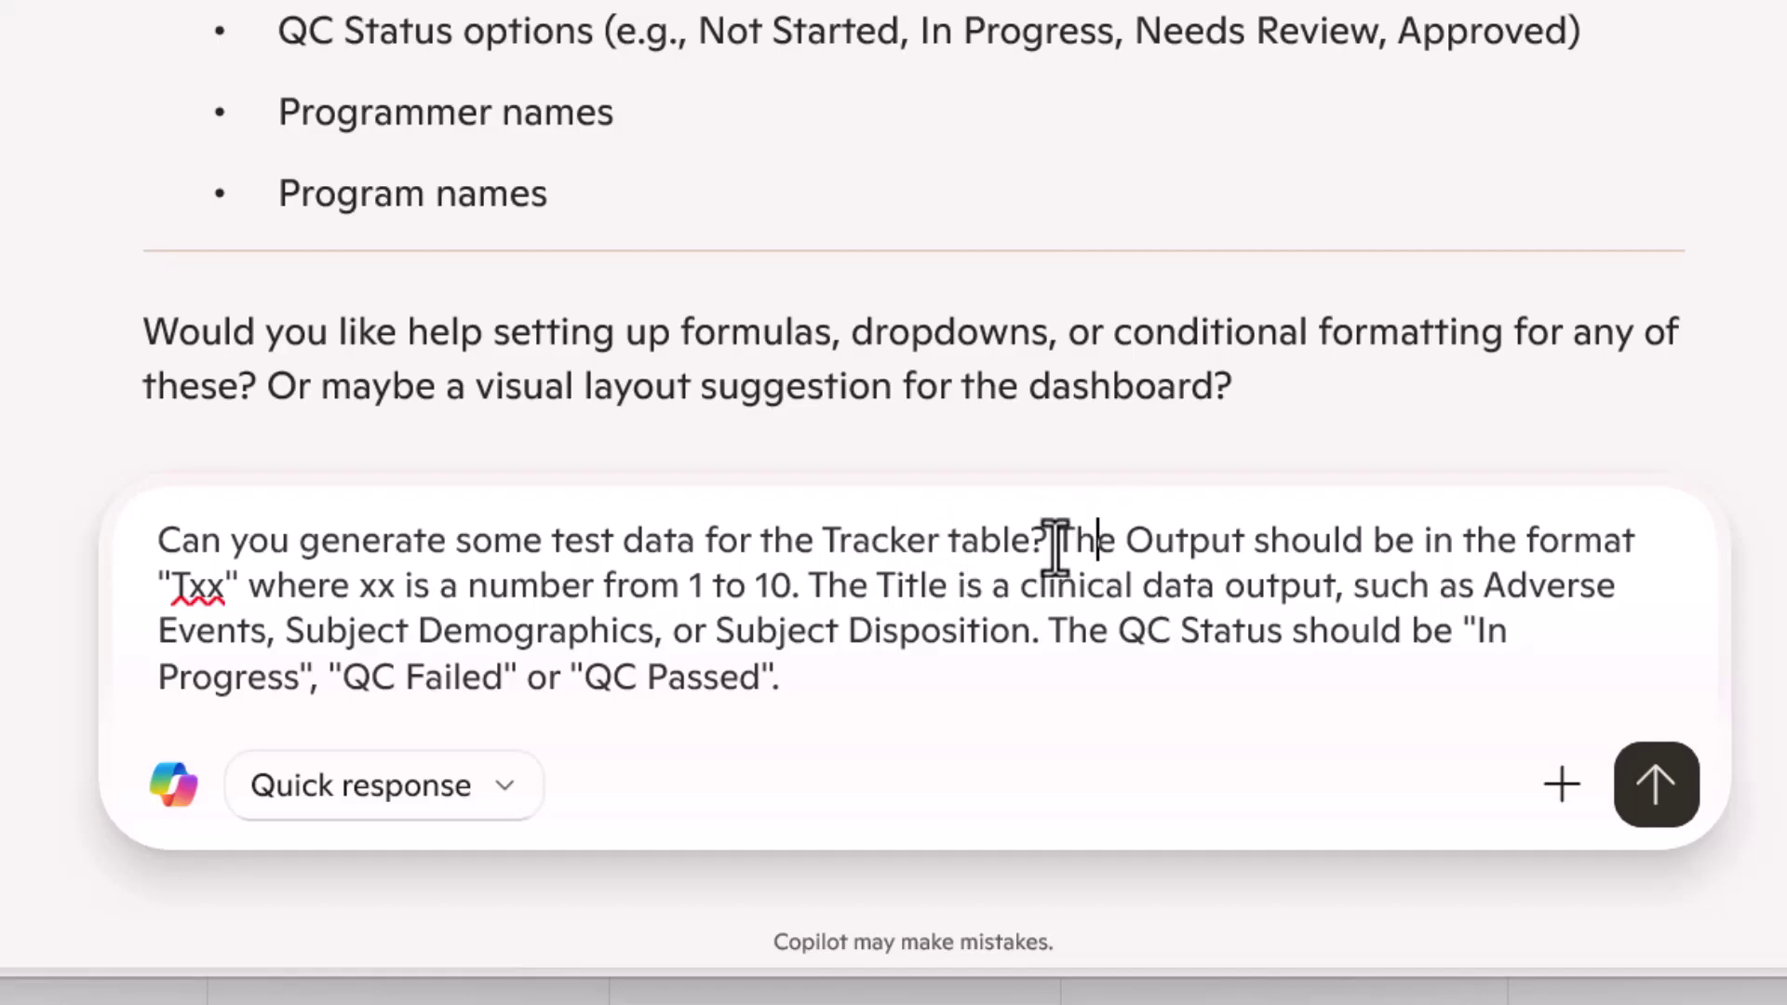
double_click(1084, 540)
left_click_drag(1059, 540, 813, 584)
left_click(813, 584)
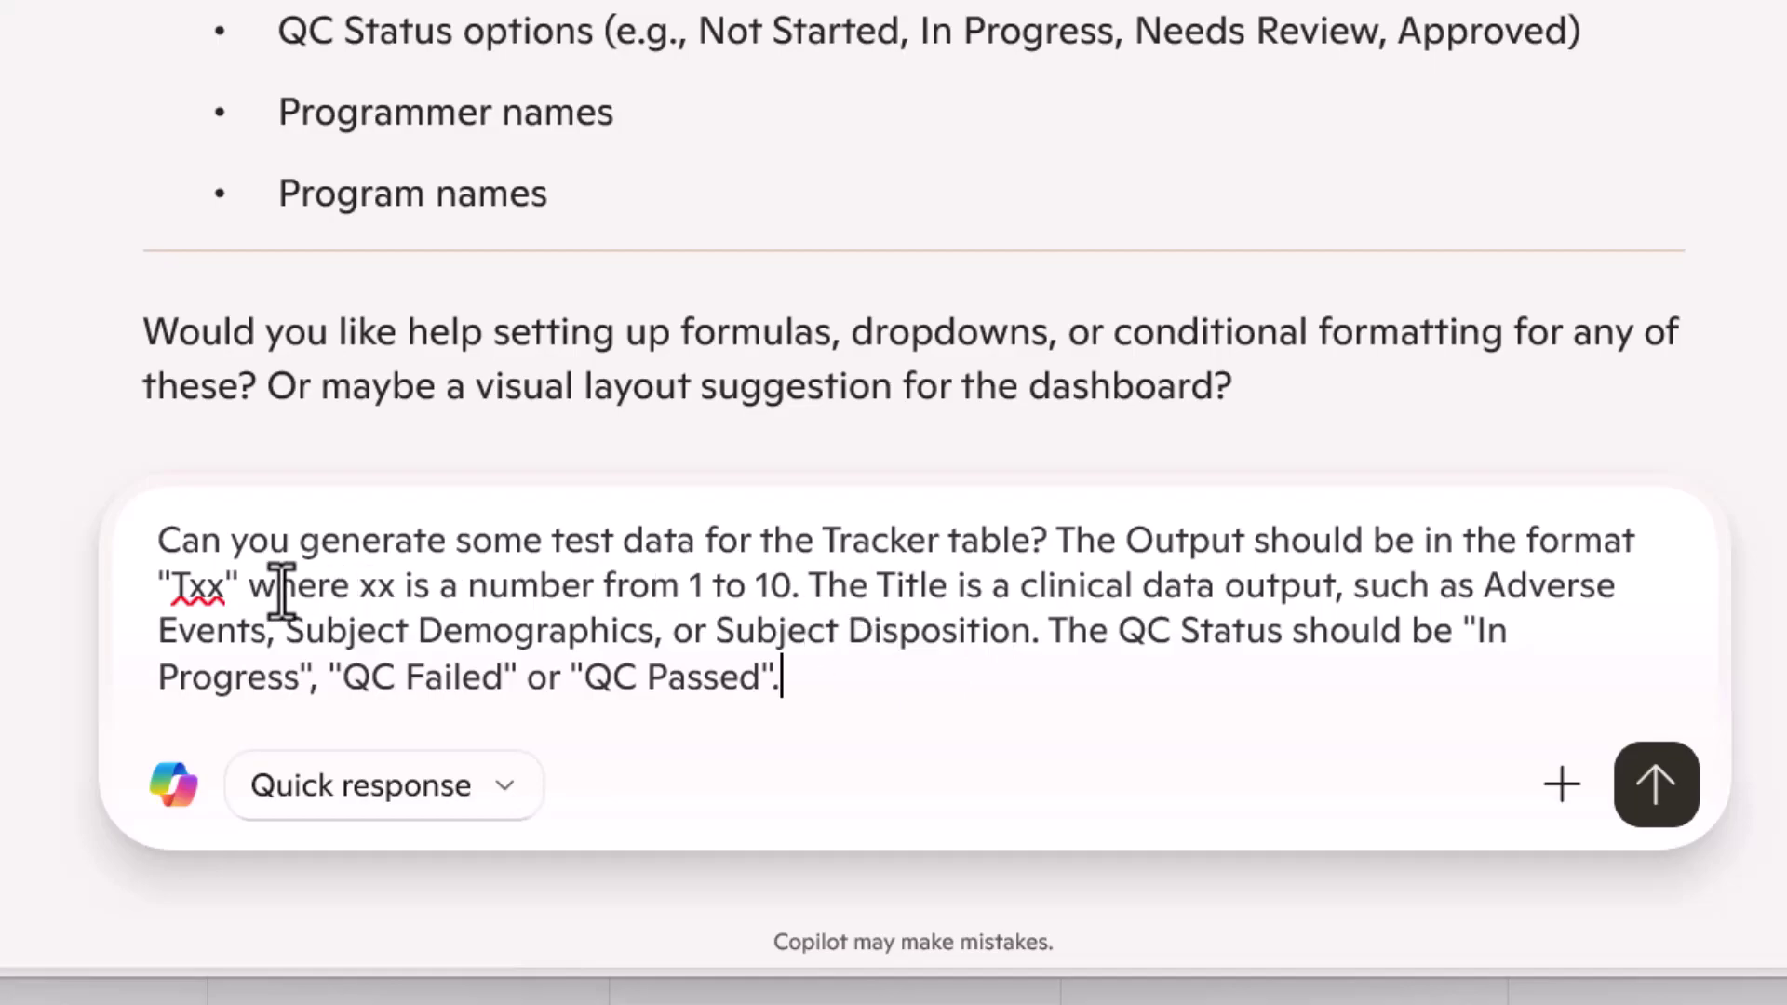
Point out the Txx output format, the 1 to 10 range and the Title values description
left_click_drag(185, 587, 1022, 586)
left_click(800, 586)
left_click_drag(684, 586, 818, 586)
left_click(814, 587)
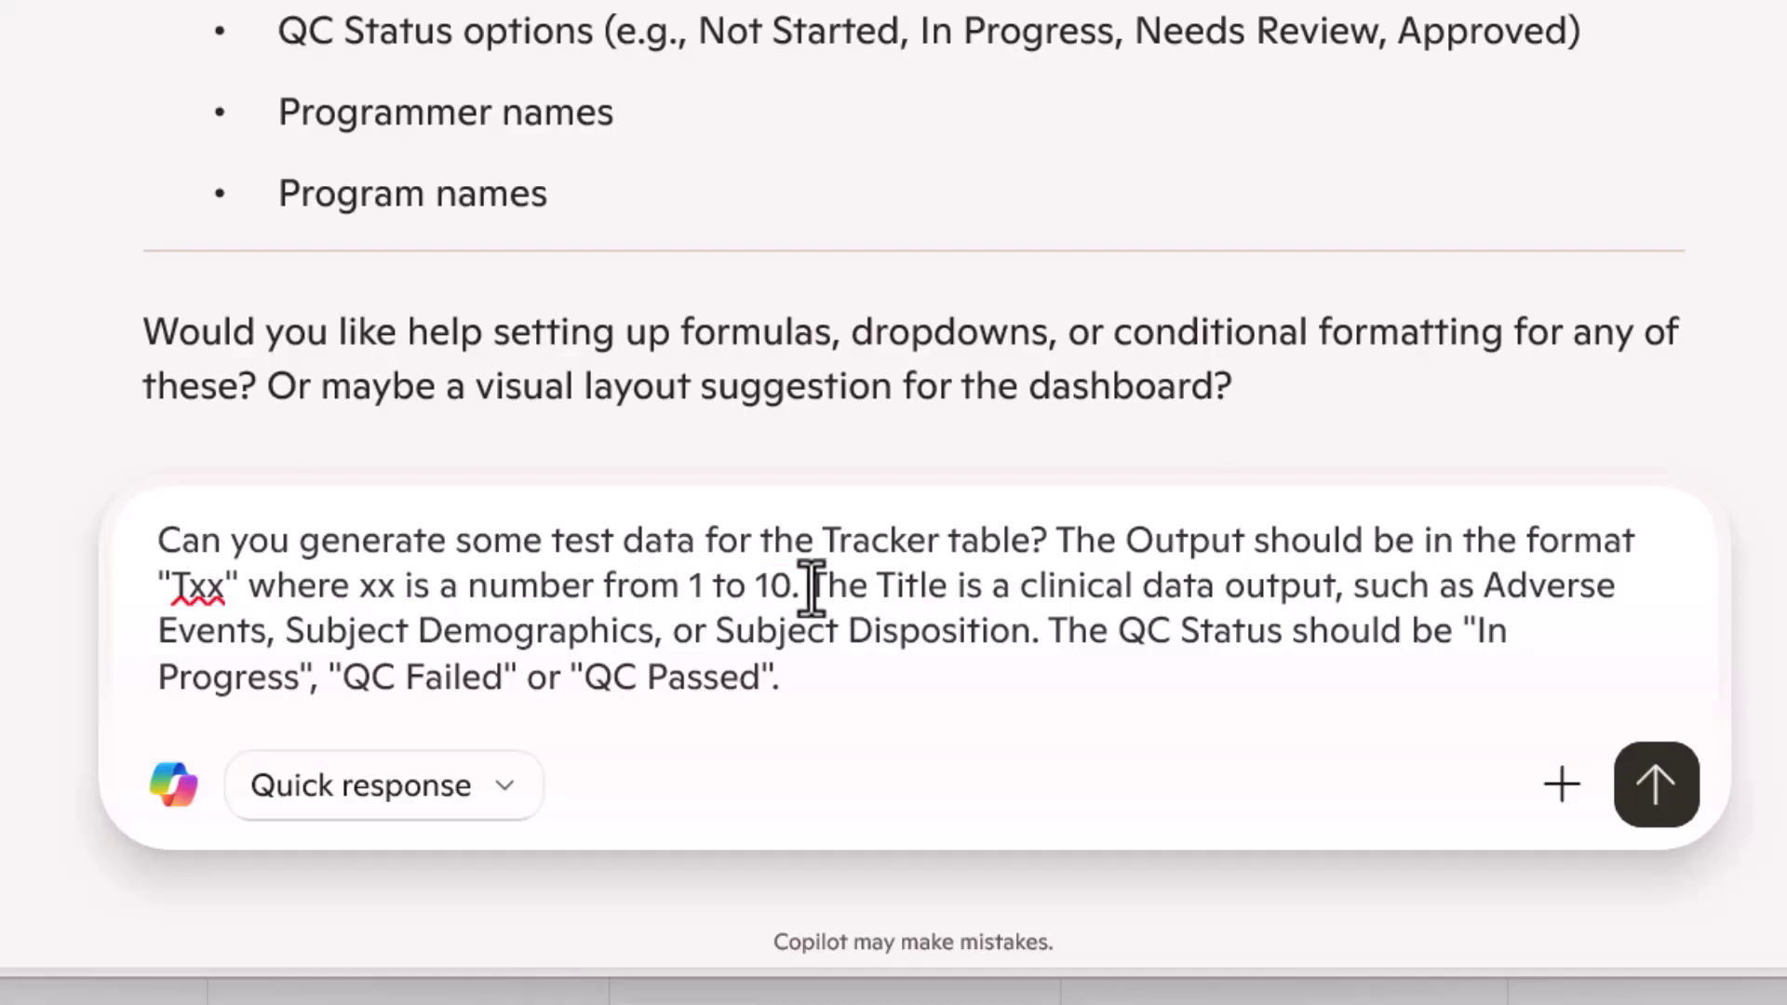
left_click_drag(826, 588, 829, 638)
left_click(1077, 642)
Point out the three allowed QC Status values, then send the test-data request
left_click_drag(1049, 637, 1236, 662)
left_click(929, 696)
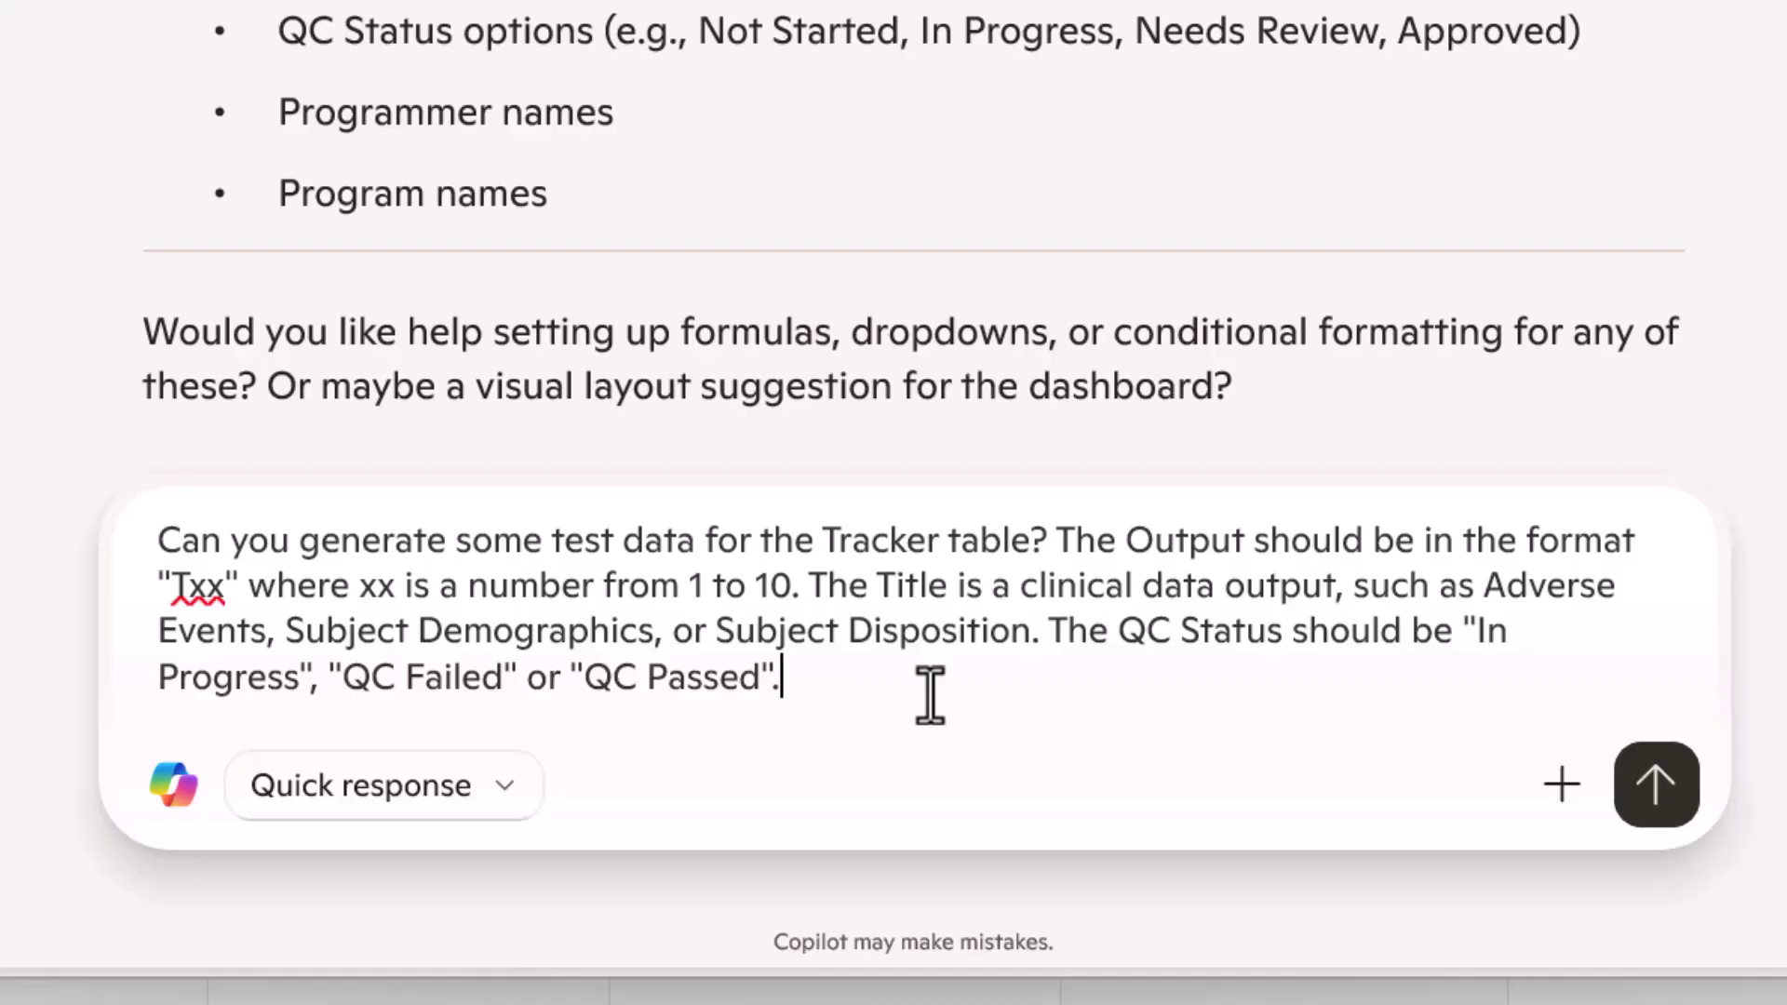
left_click_drag(930, 696, 1502, 605)
left_click(1508, 618)
left_click(1671, 809)
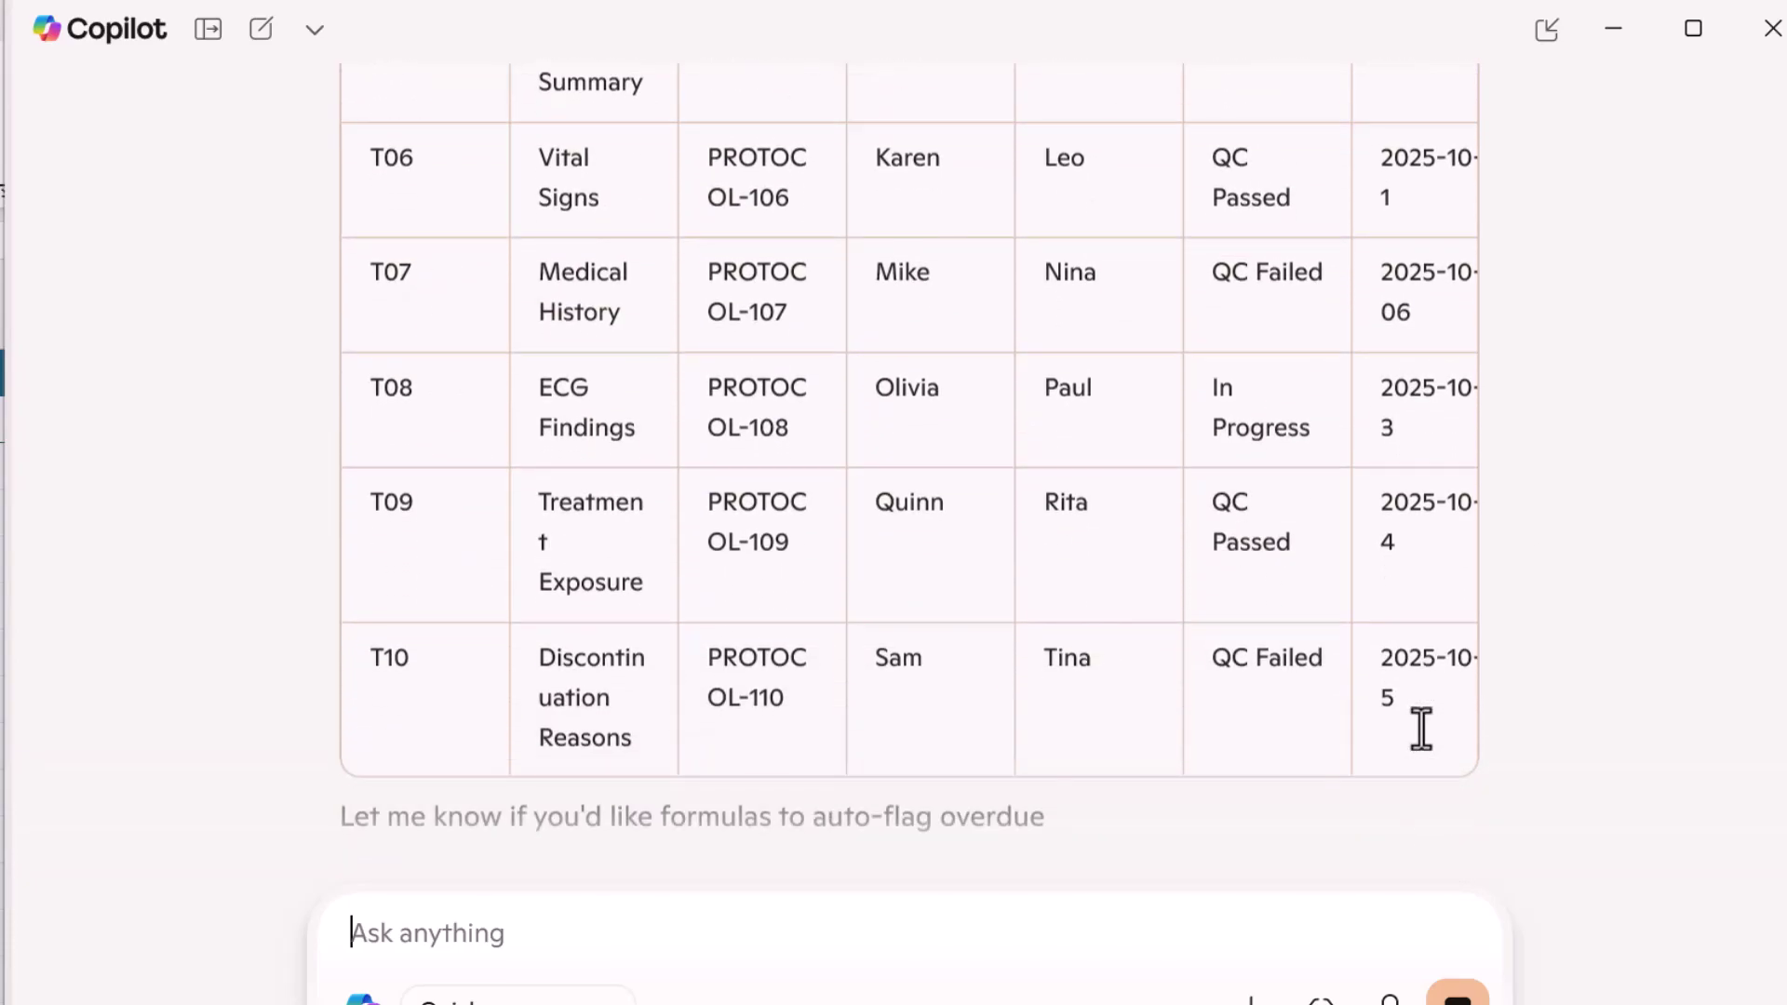
Scroll through Copilot's ten-row T01–T10 test data reply
scroll(1249, 571, "up", 10)
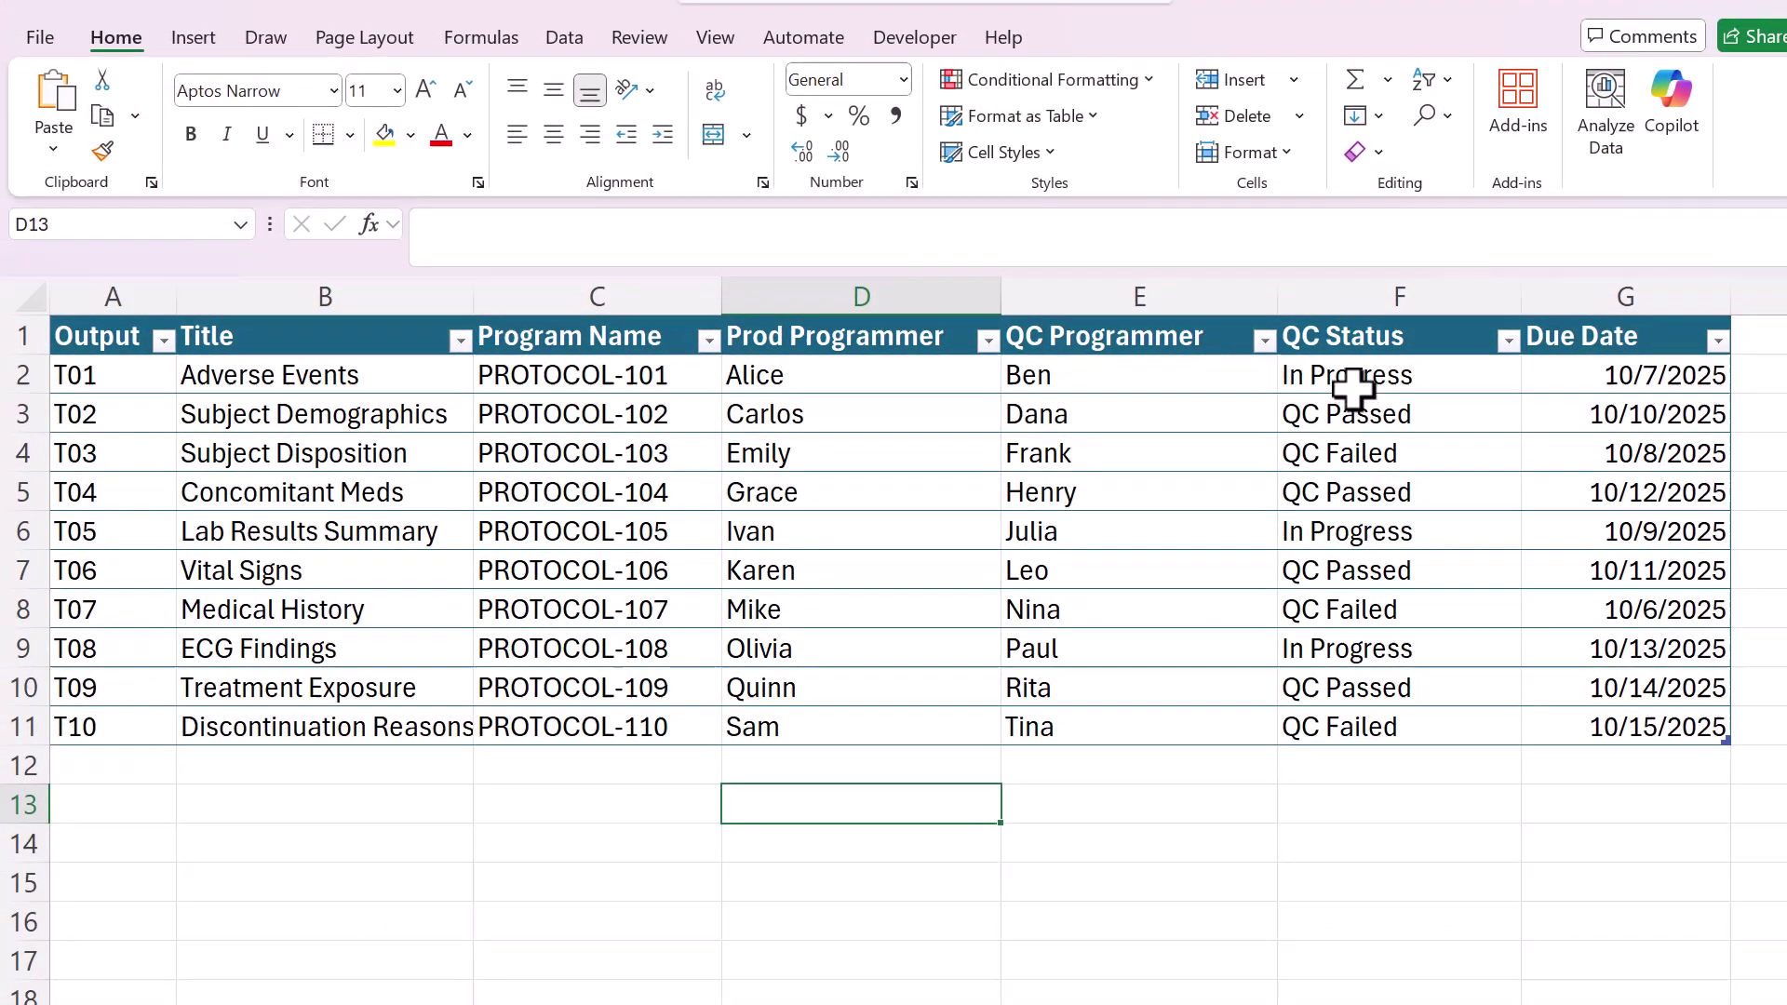
Format the Due Date values G2:G11 with the 3/14 month/day date type
left_click(1587, 316)
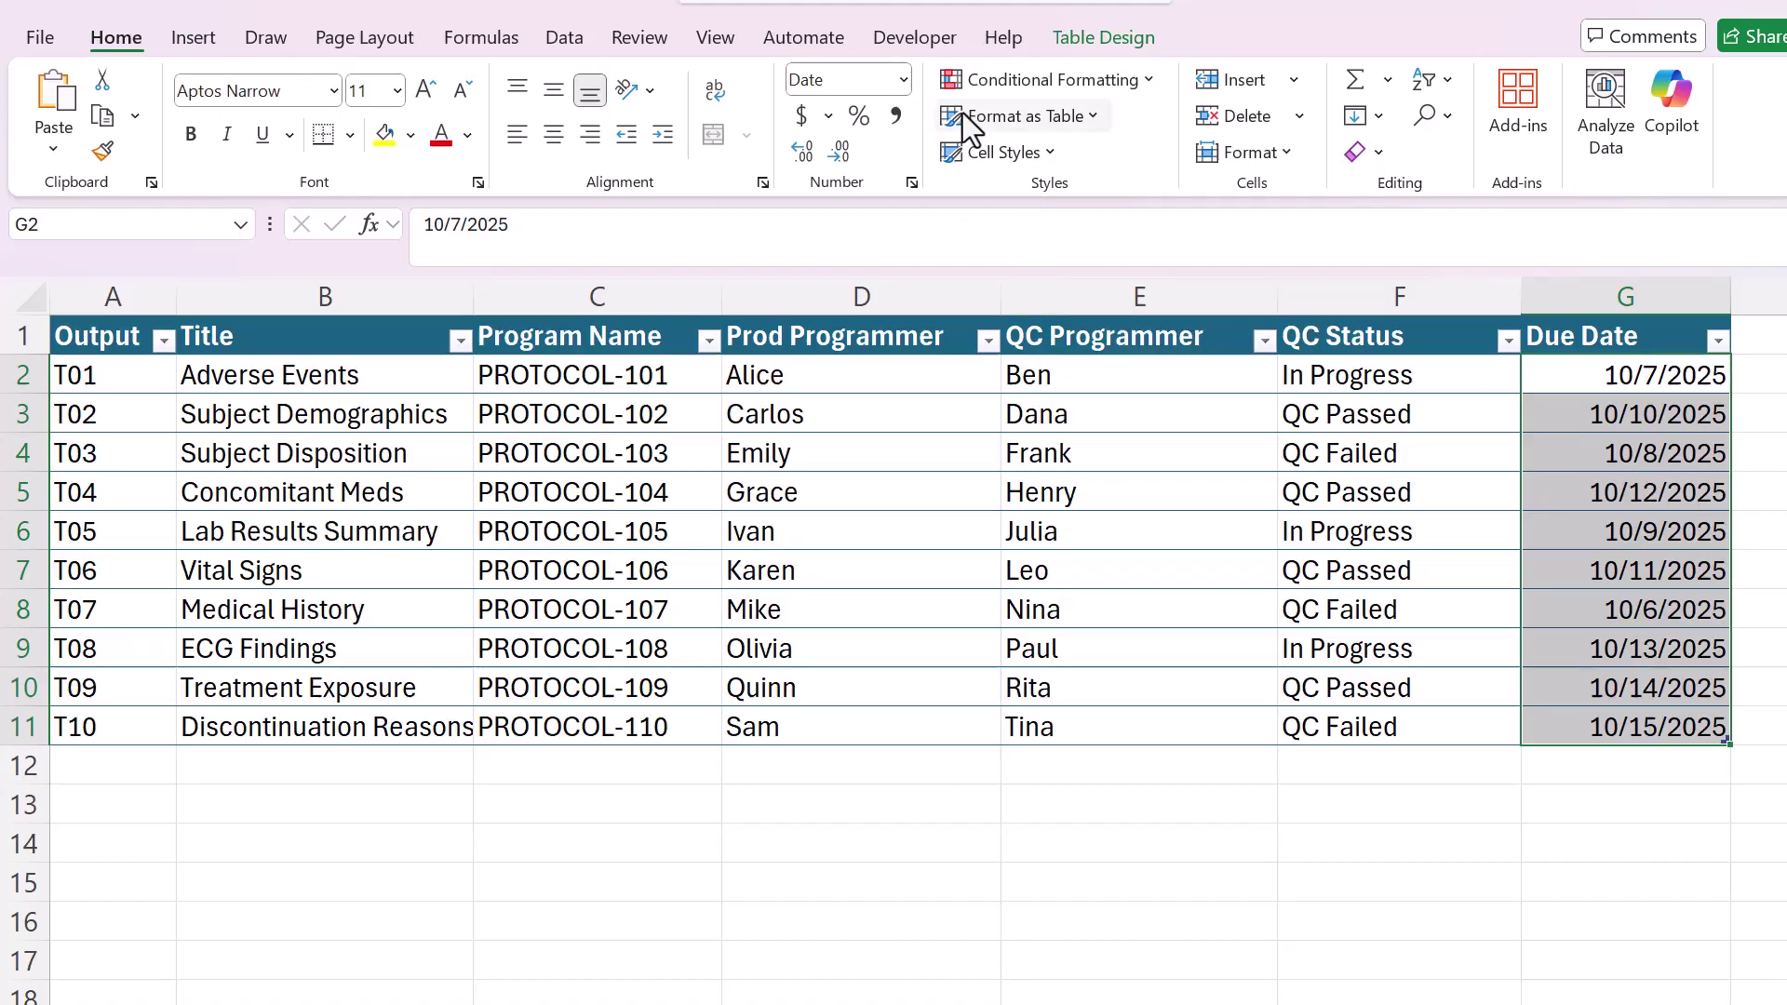
left_click(903, 79)
left_click(957, 860)
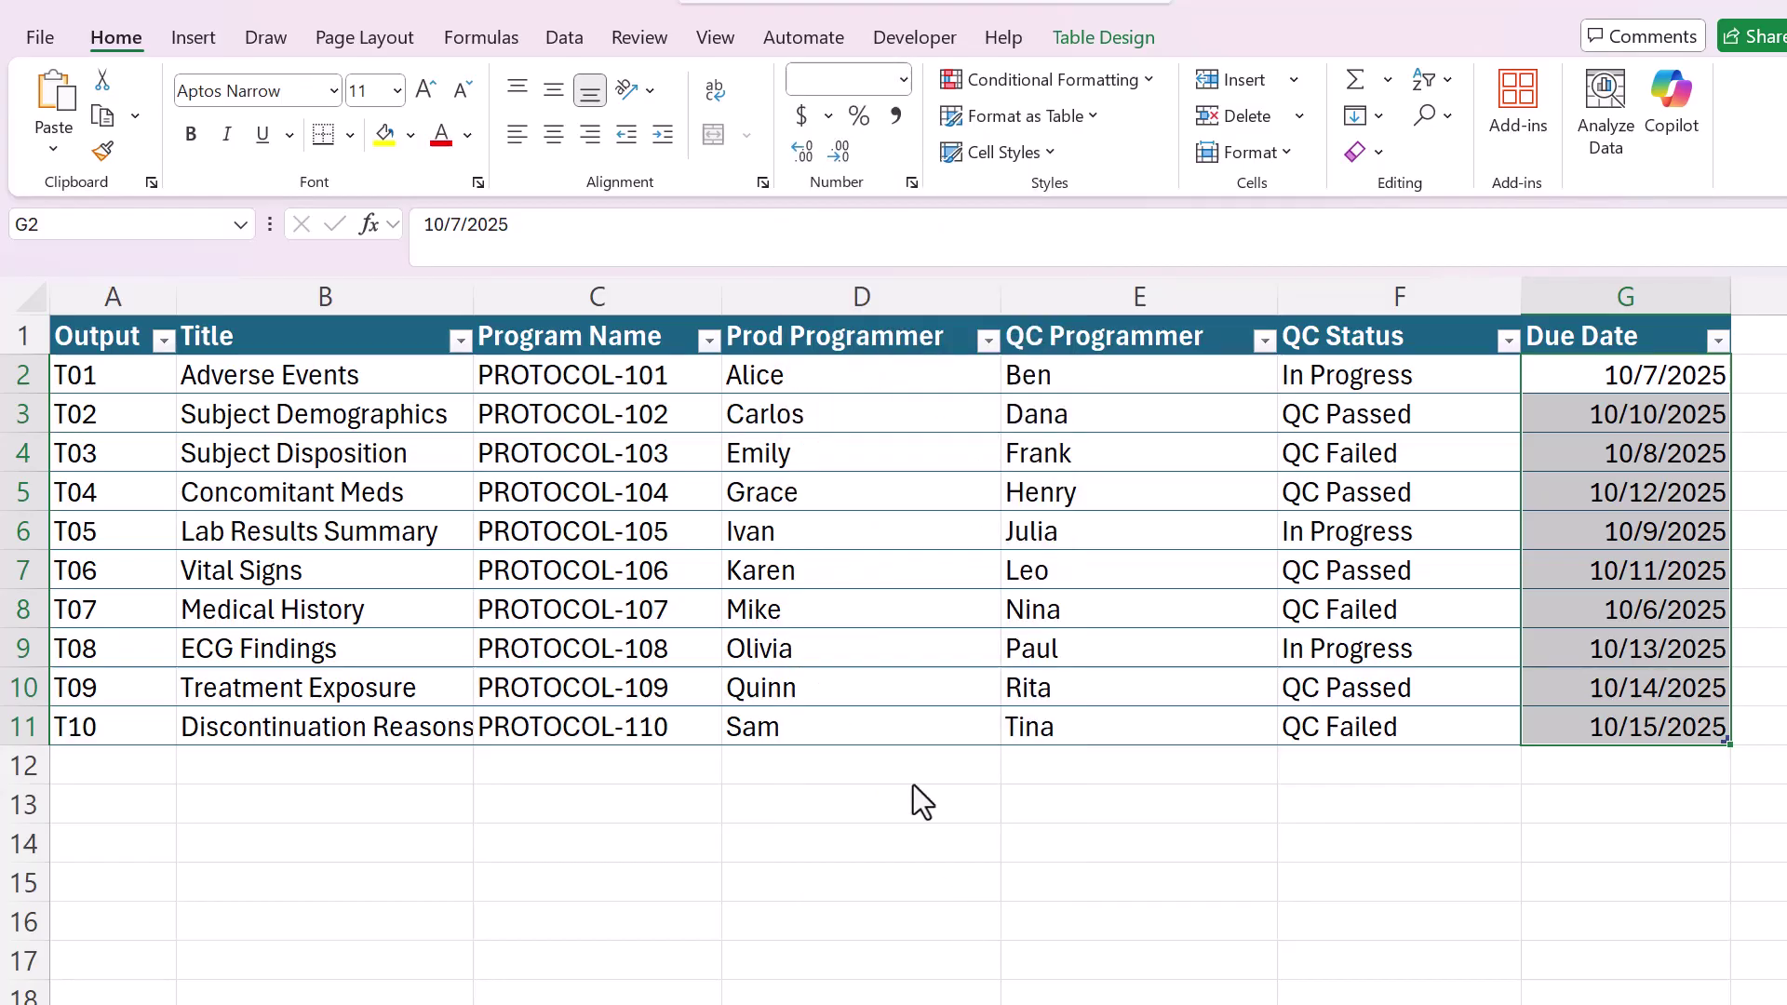
scroll(691, 342, "down", 1)
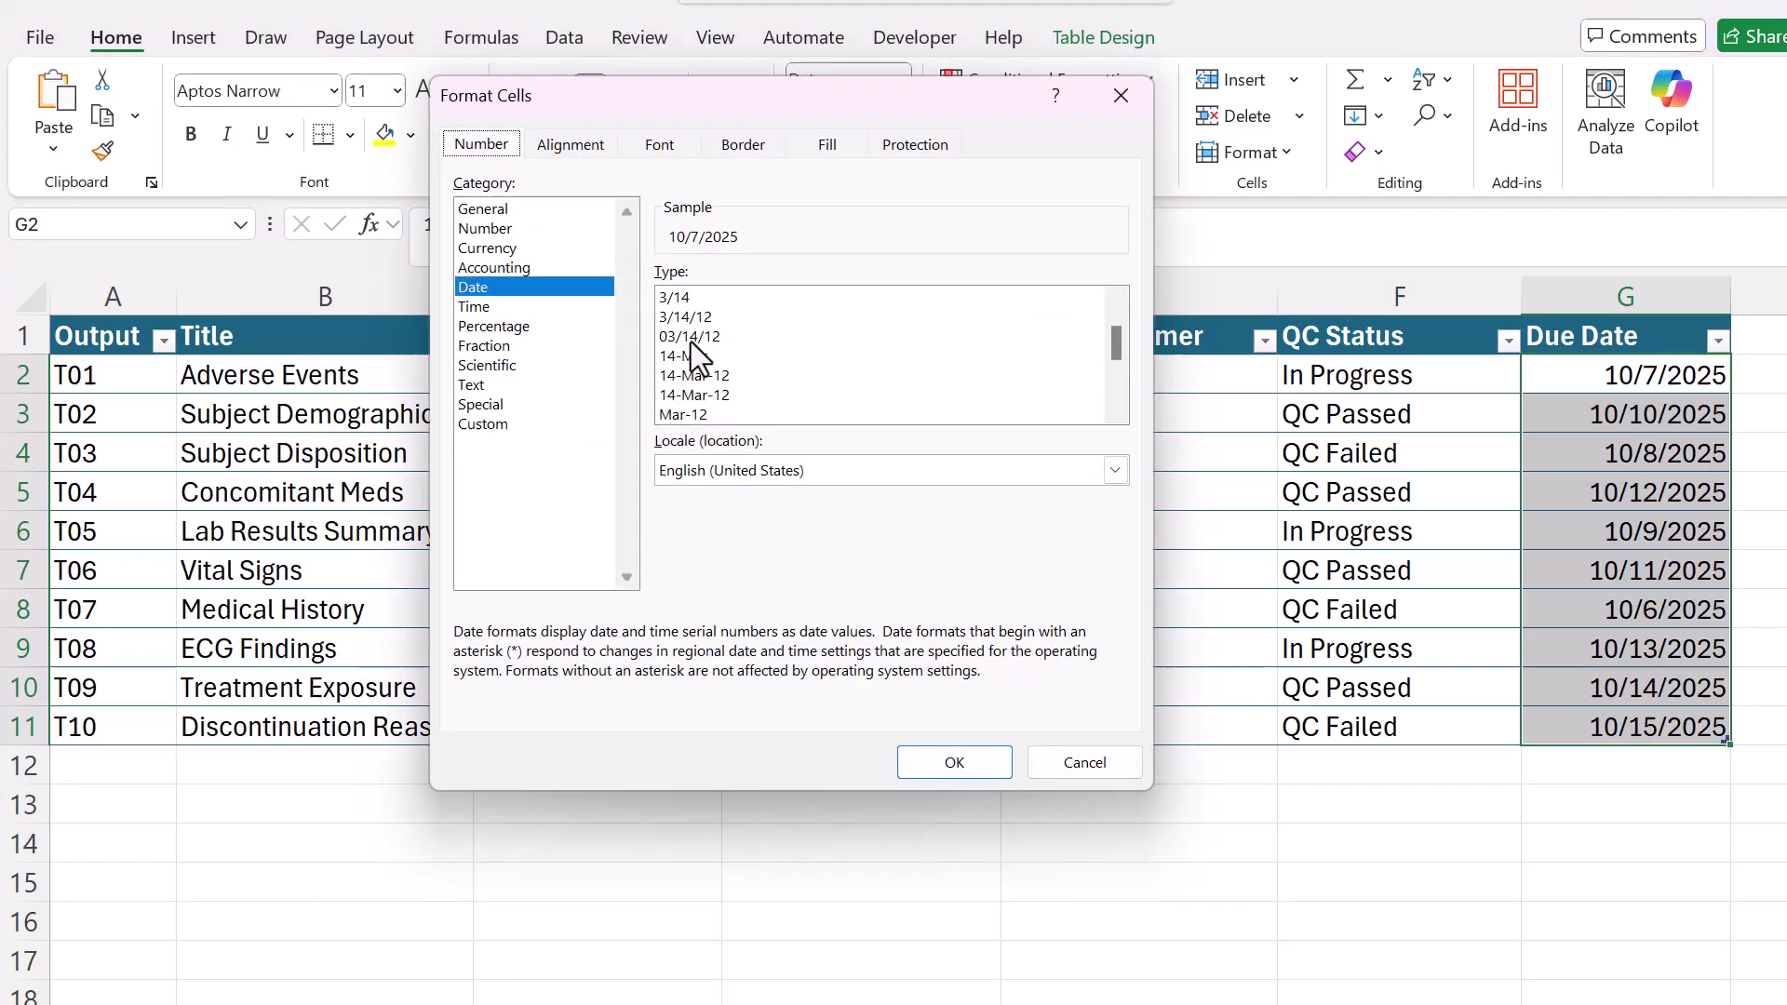
scroll(690, 342, "up", 1)
left_click(688, 355)
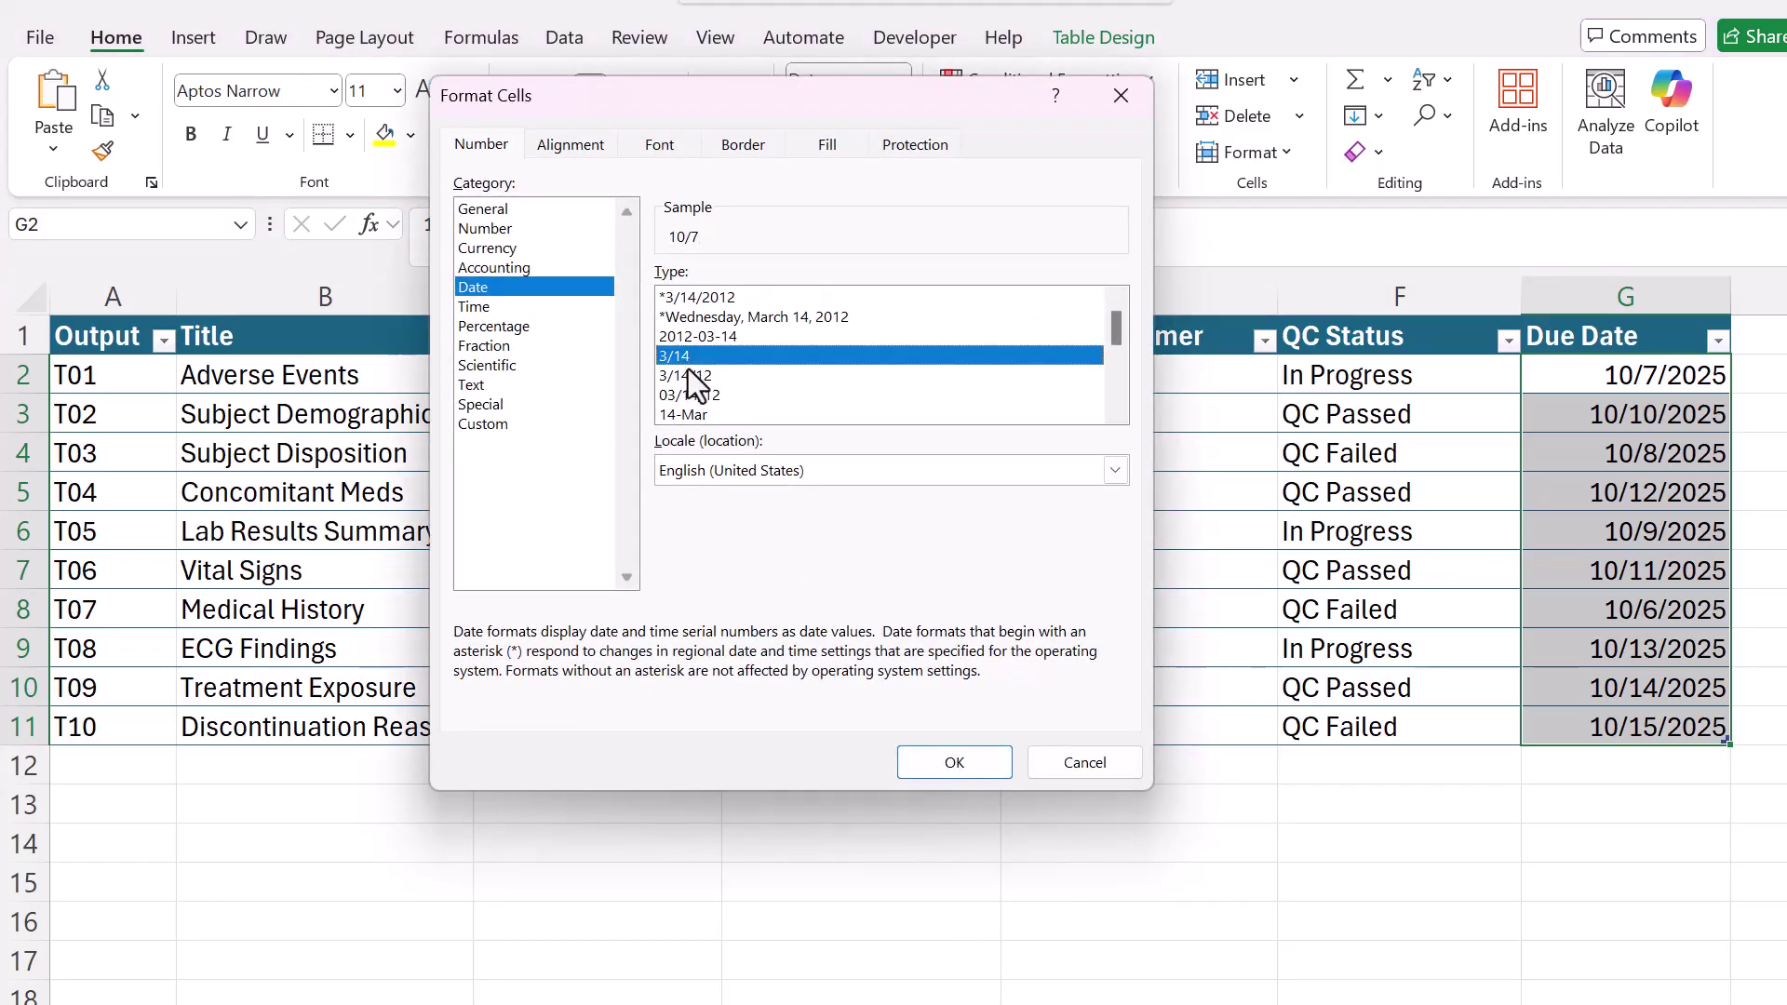
left_click(985, 768)
Check the long Discontinuation Reasons title in the Tracker table
left_click(1339, 831)
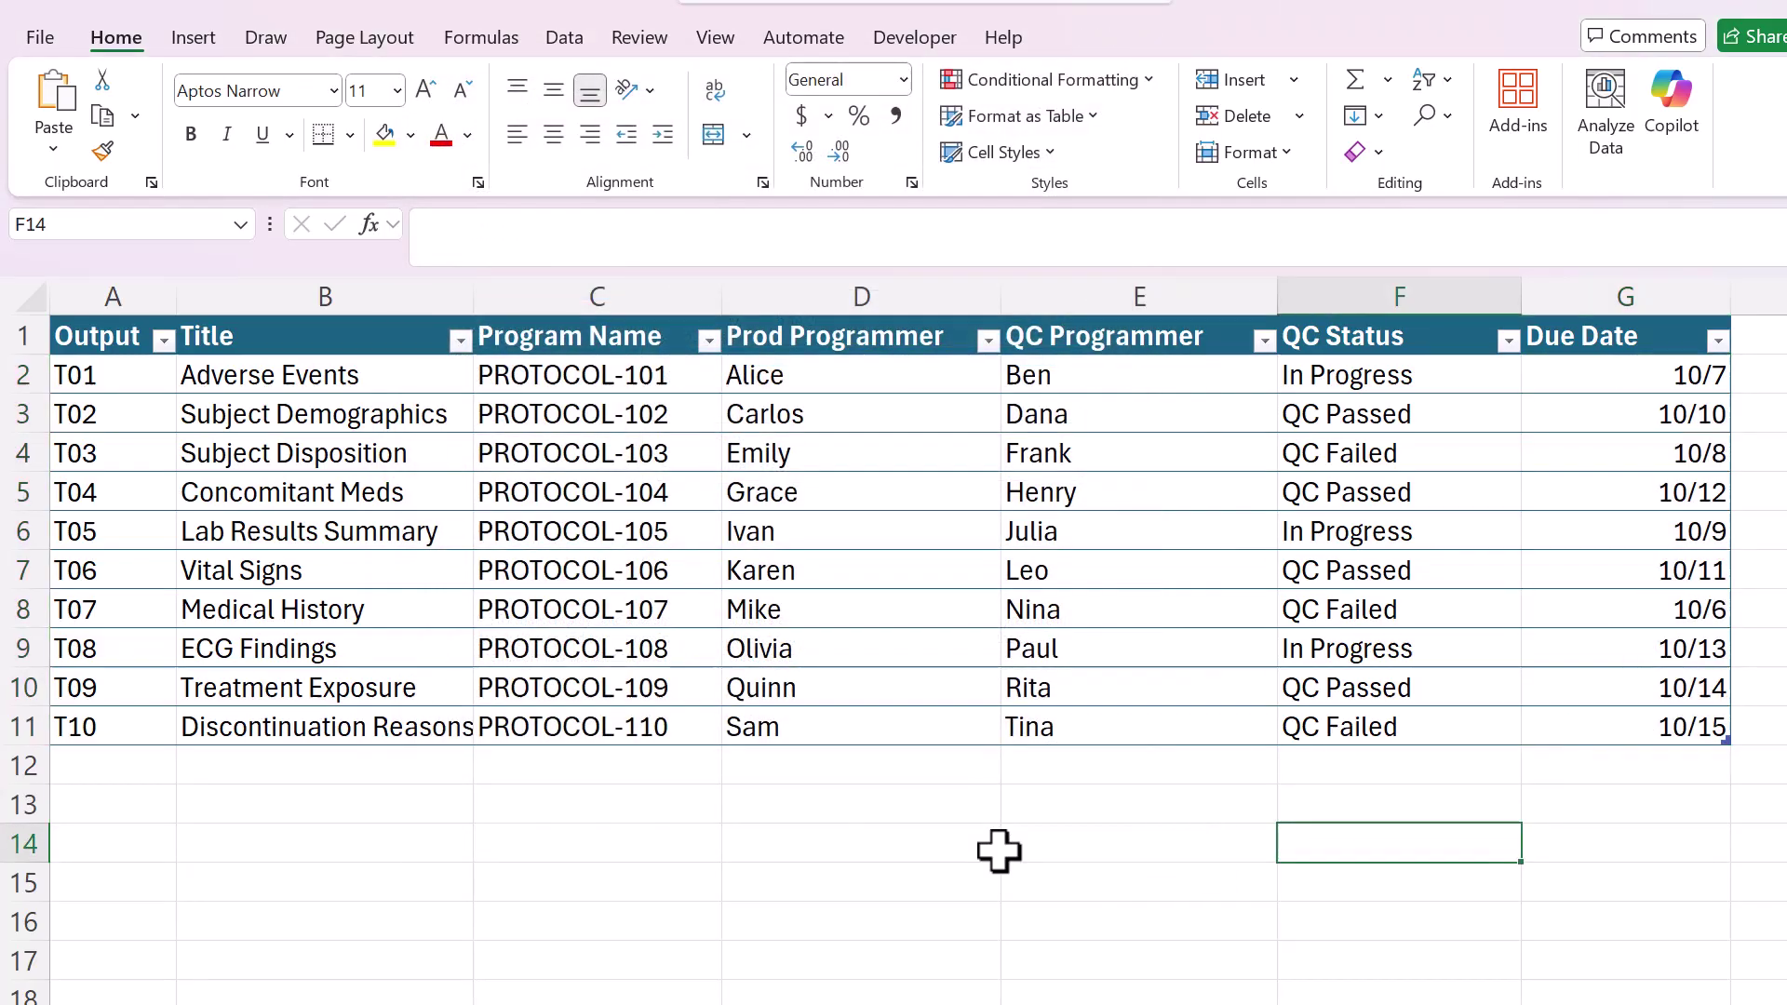
left_click(856, 486)
left_click(489, 523)
left_click(351, 527)
left_click(391, 718)
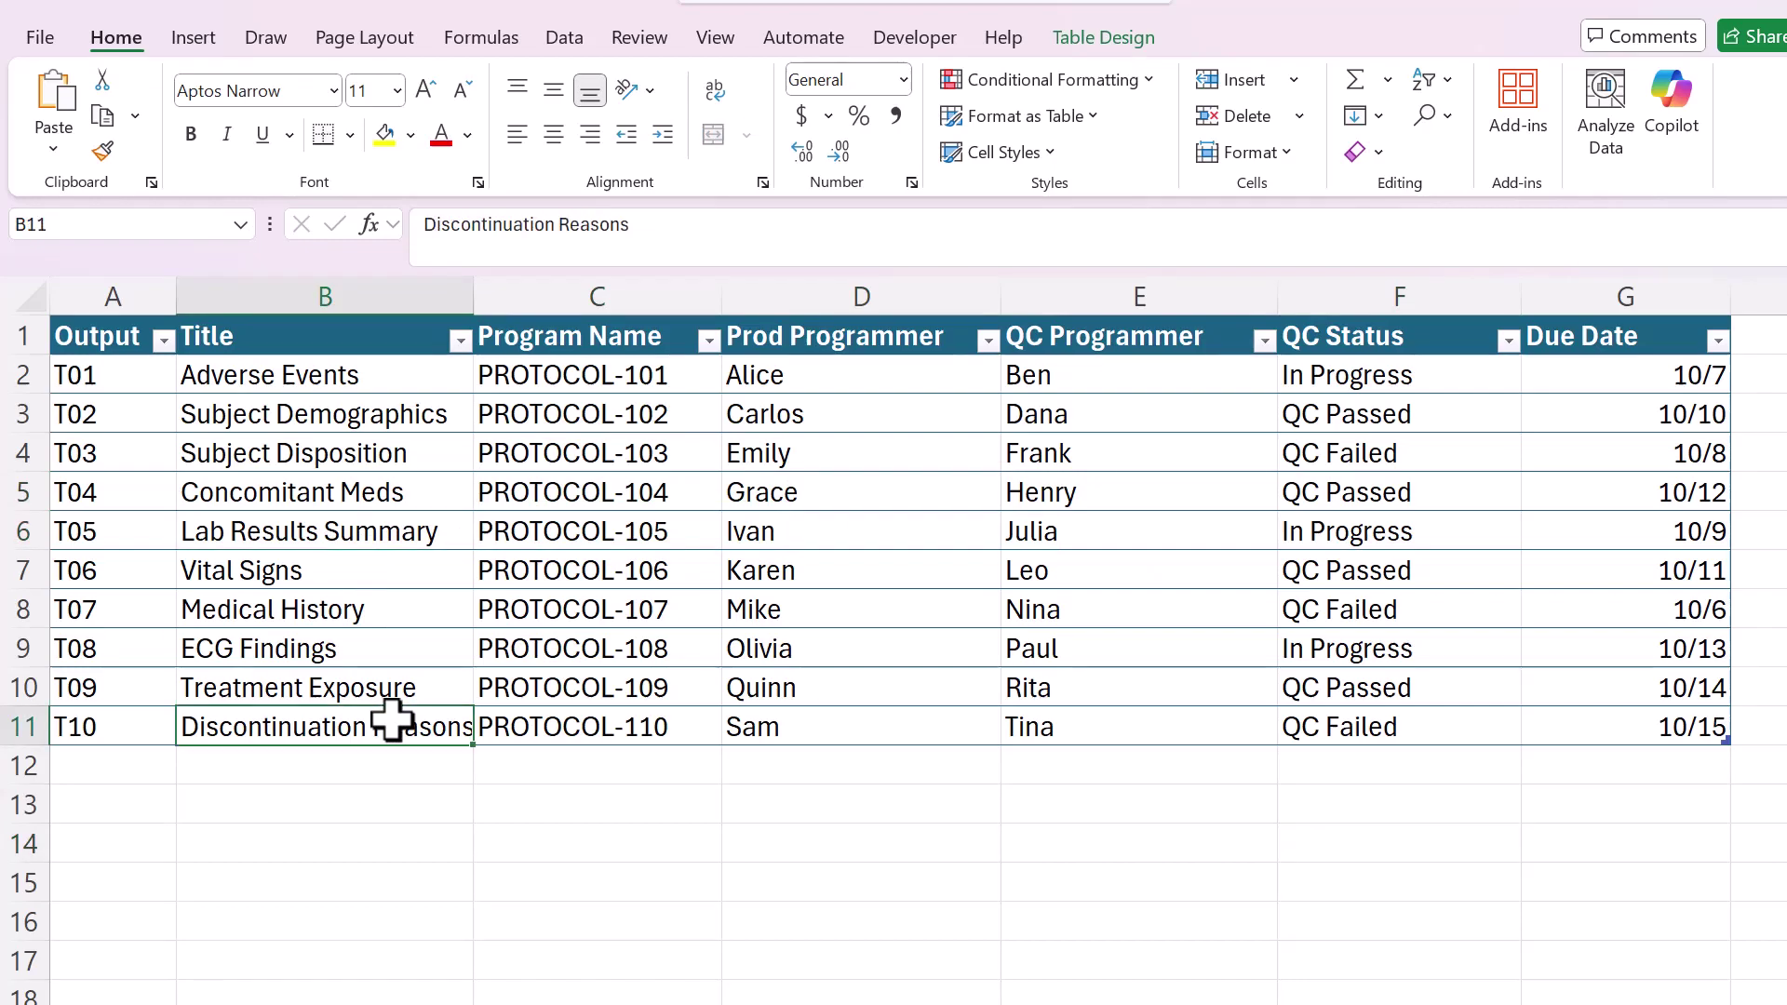
left_click(1033, 829)
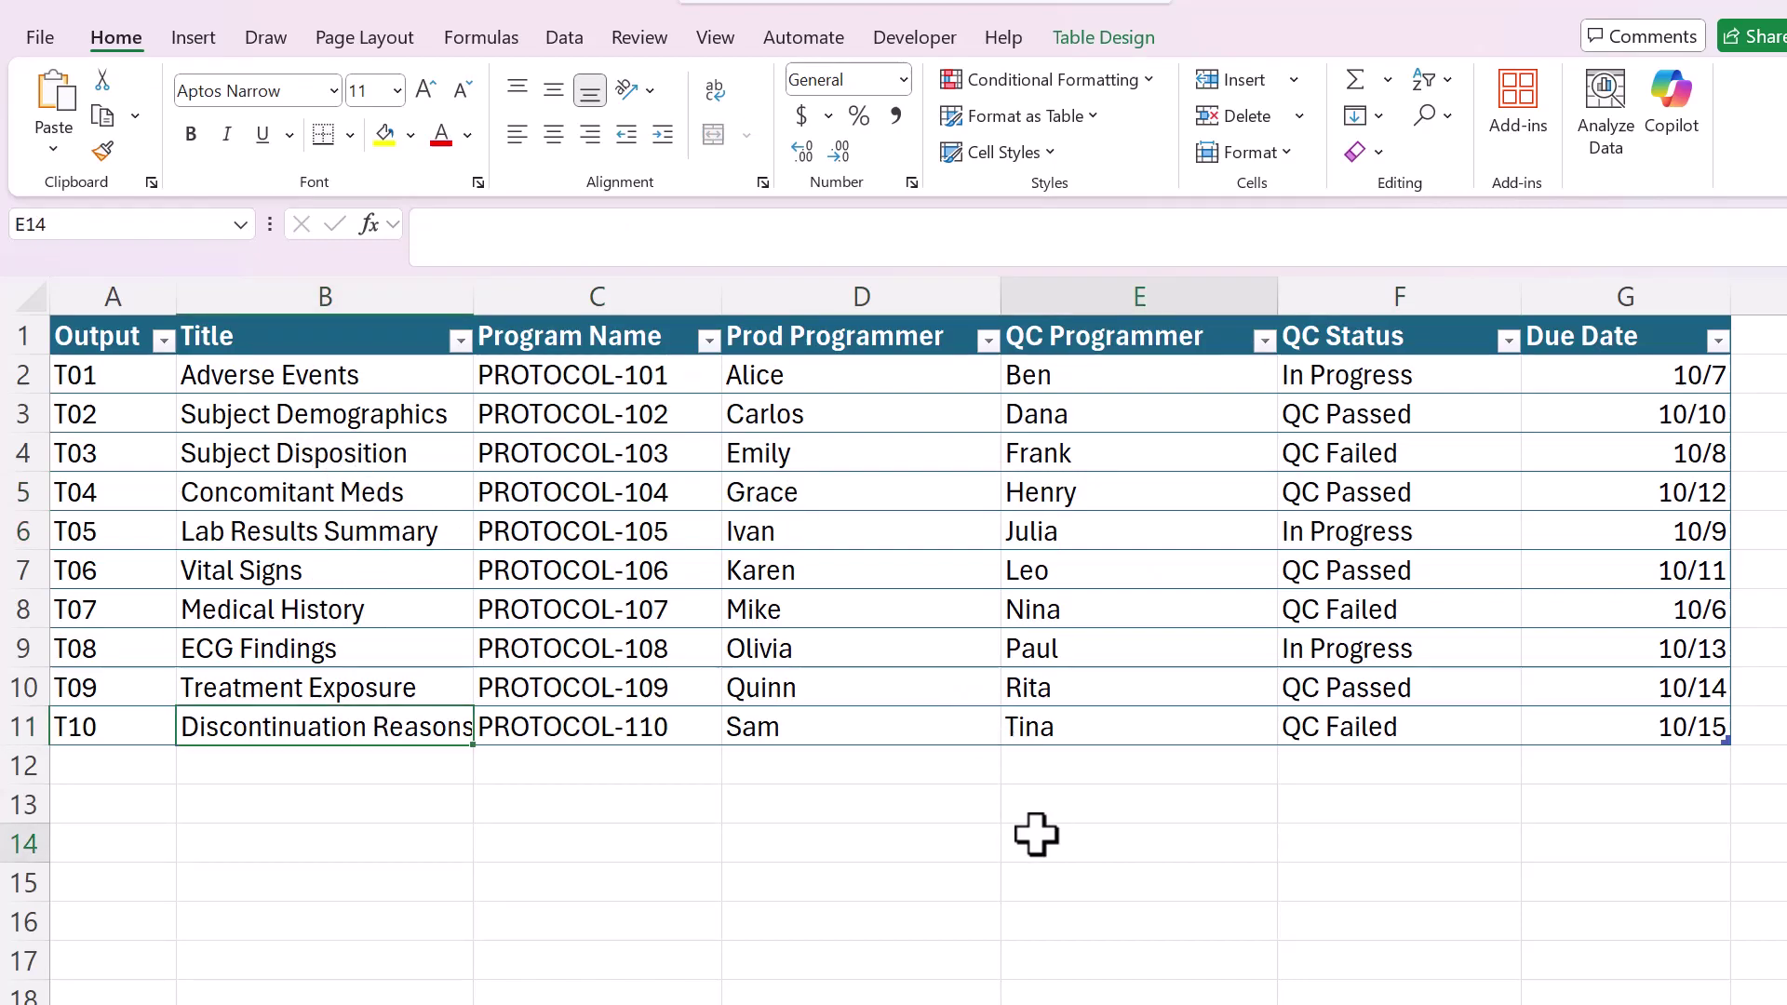
key("Left")
key("Up")
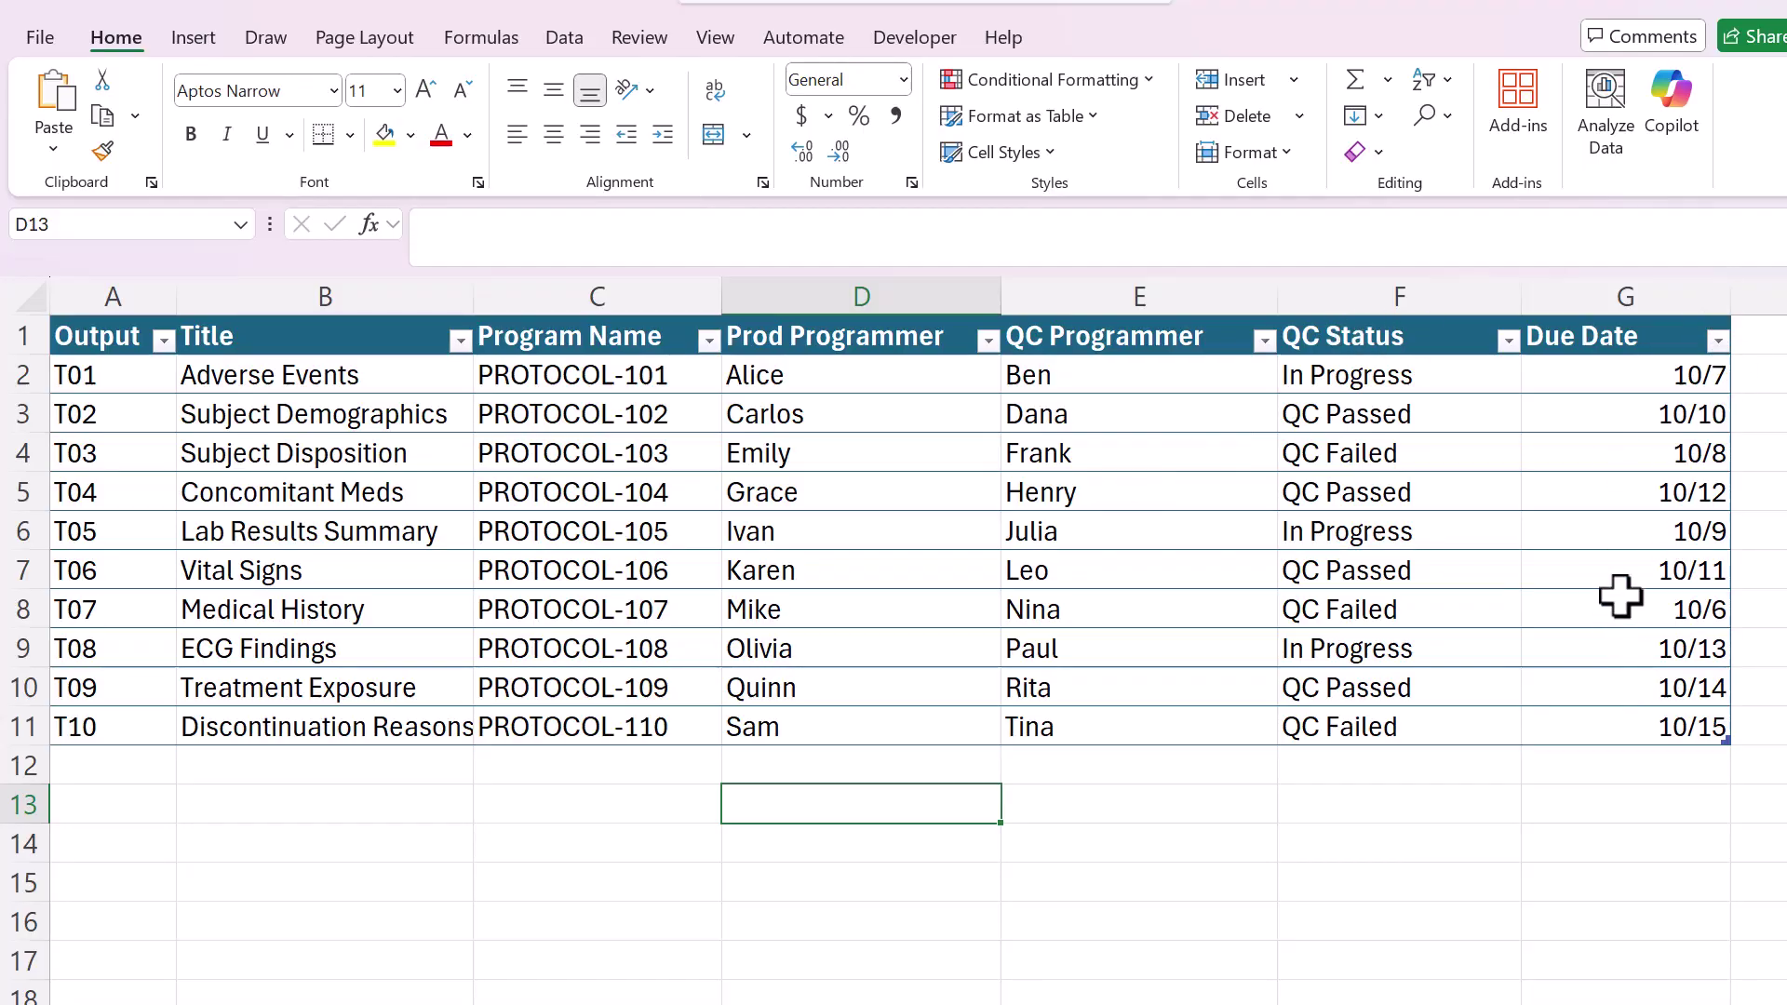
left_click(1362, 413)
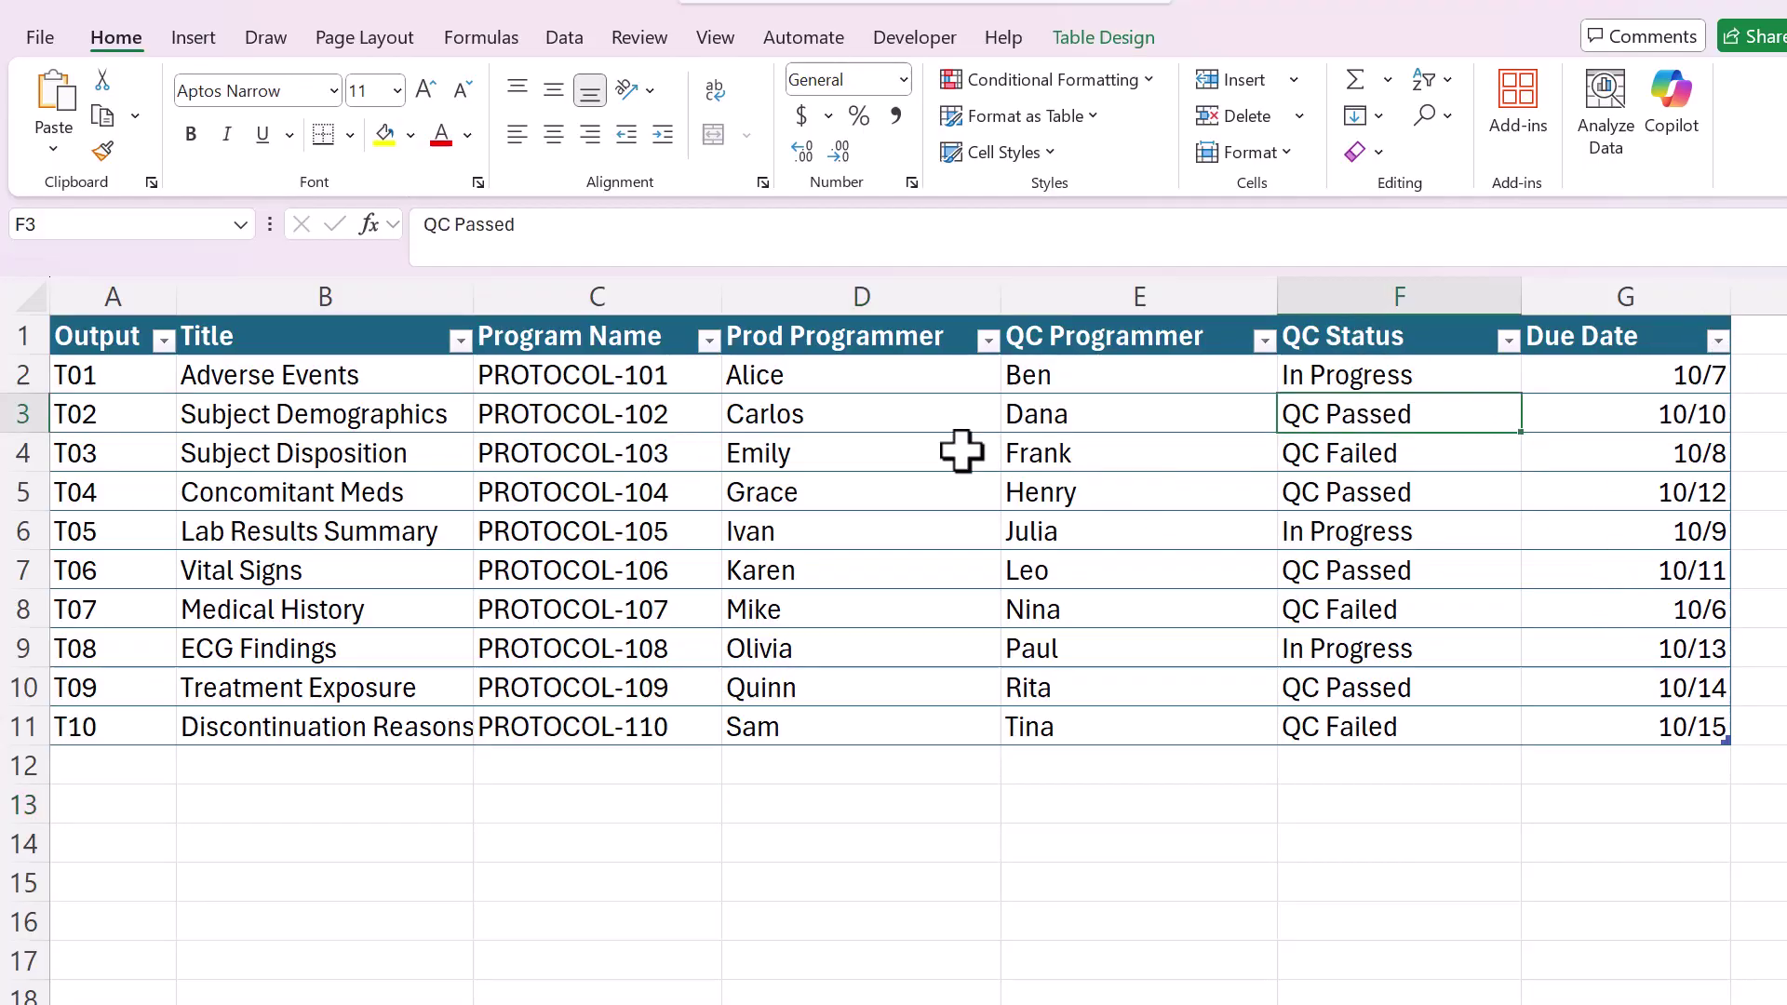
left_click(1025, 480)
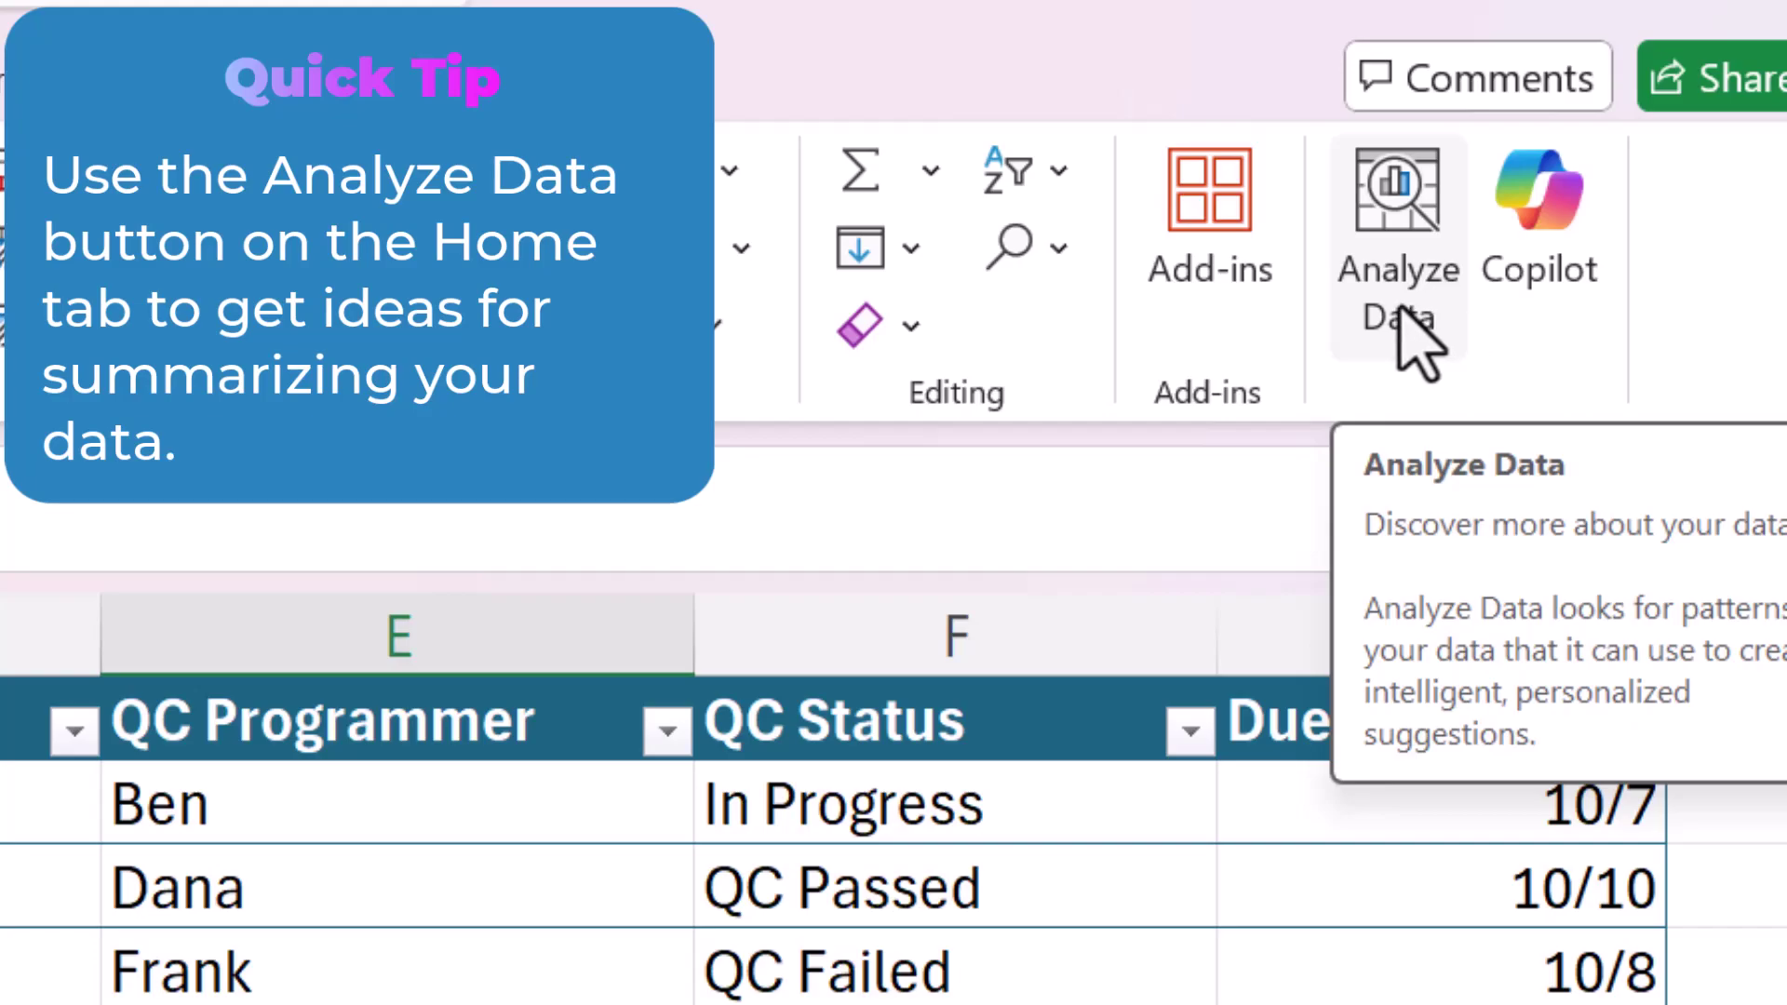
Insert an Analyze Data PivotChart of 'Percentage distribution of QC Status', then return to the Tracker sheet
left_click(1400, 315)
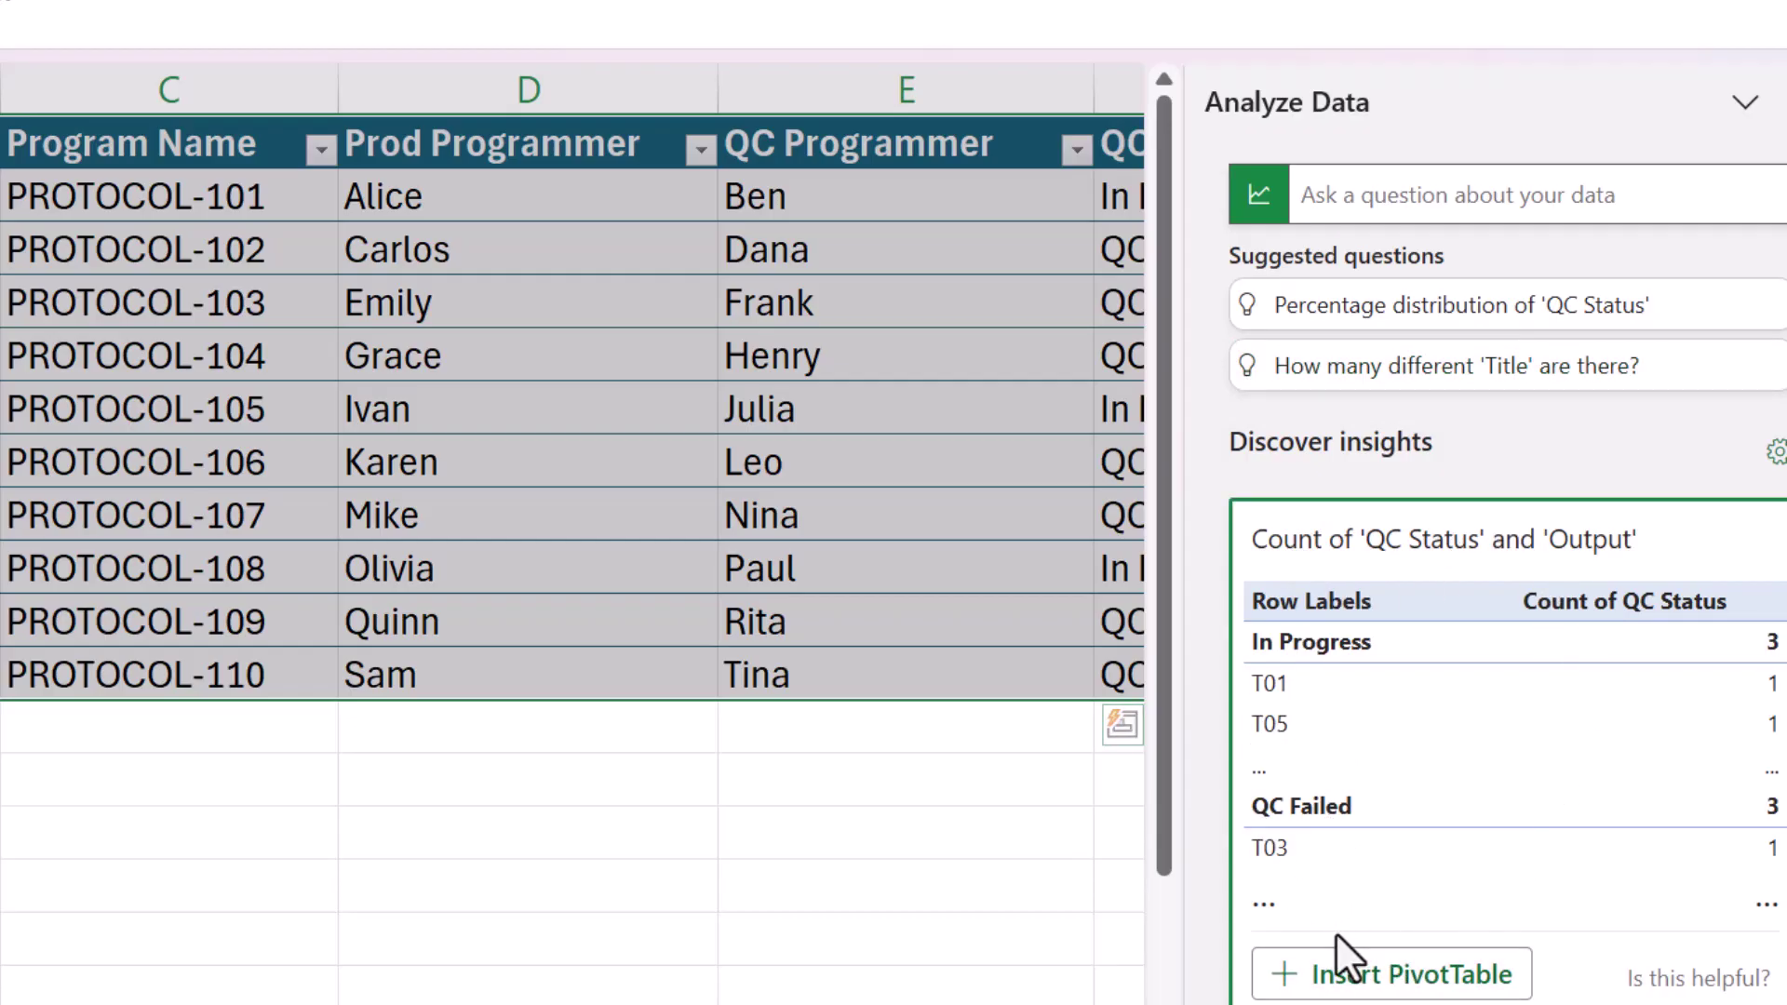
left_click(1340, 197)
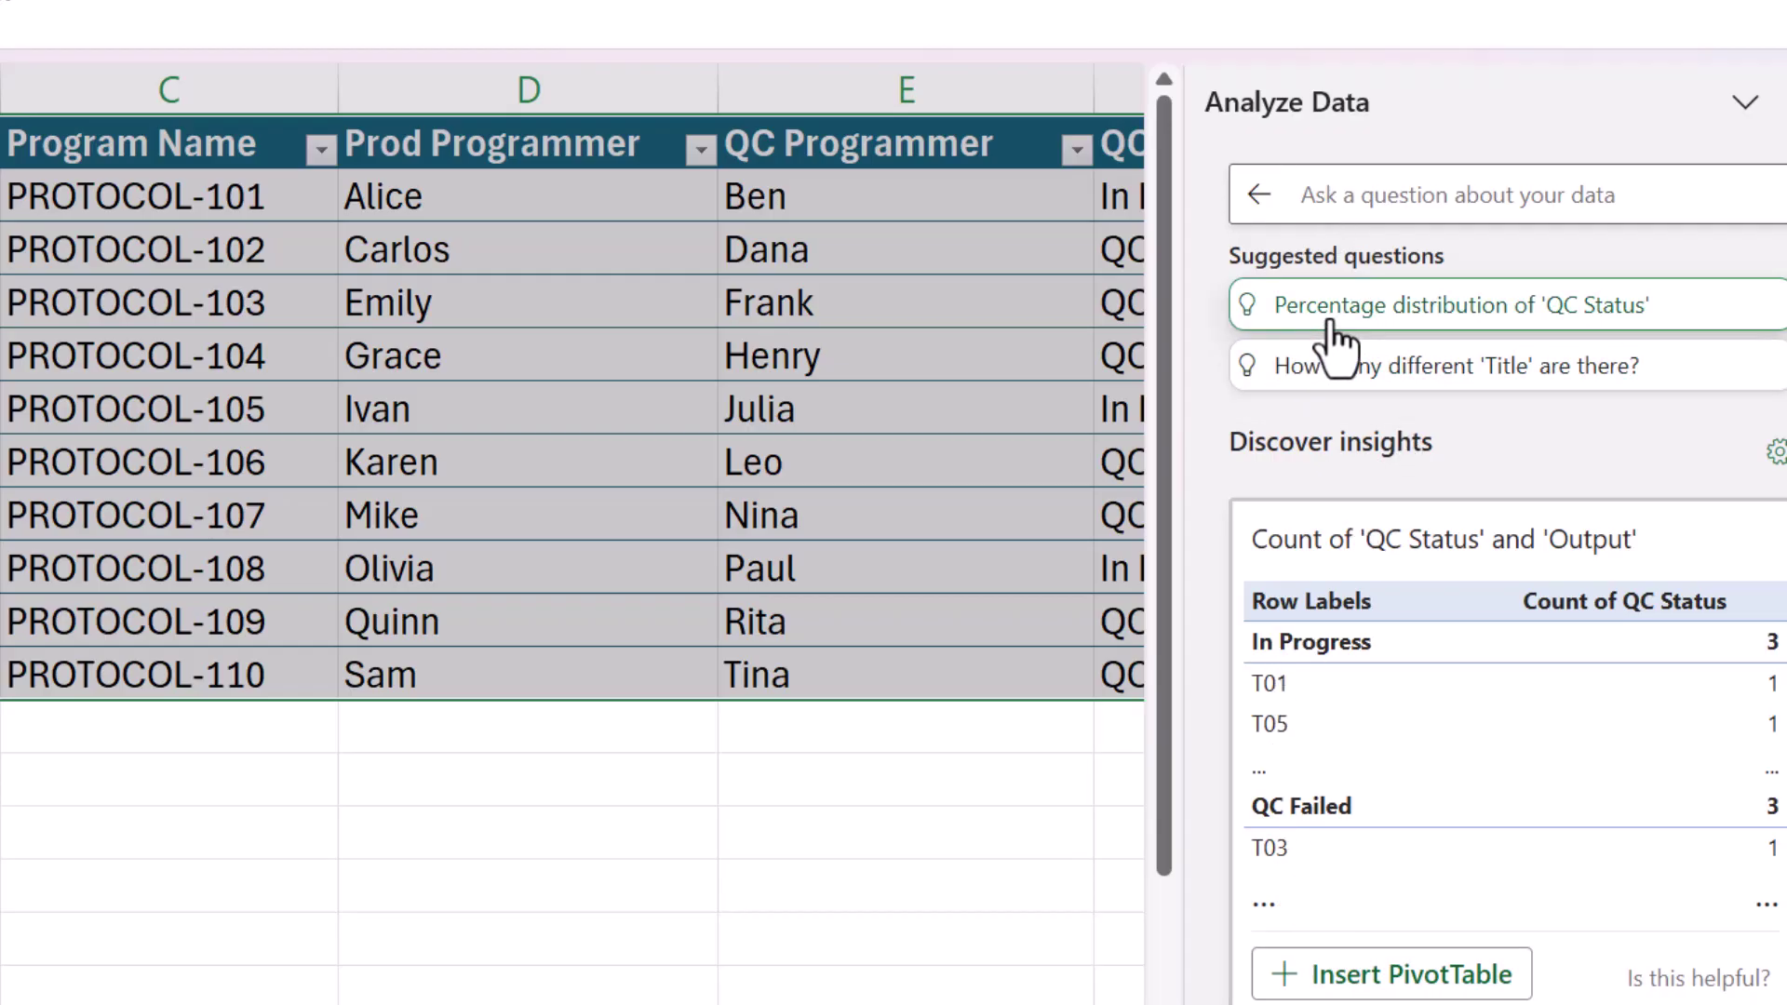
left_click(1334, 323)
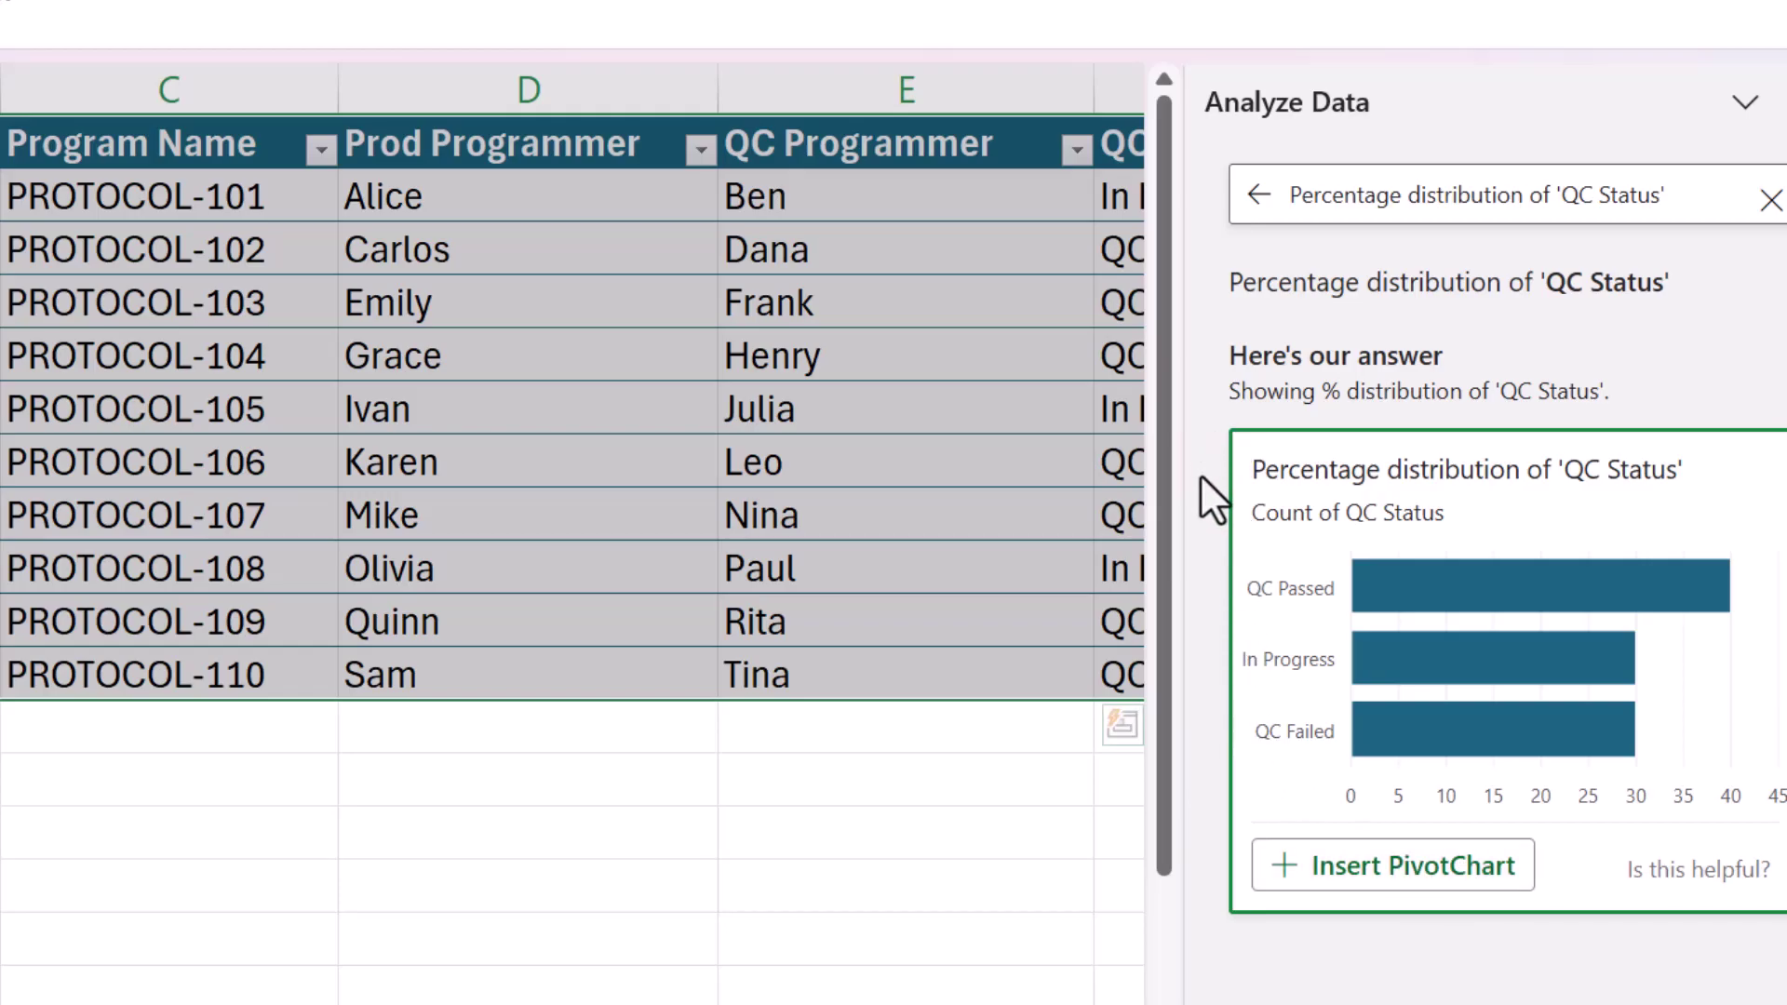
left_click(1314, 868)
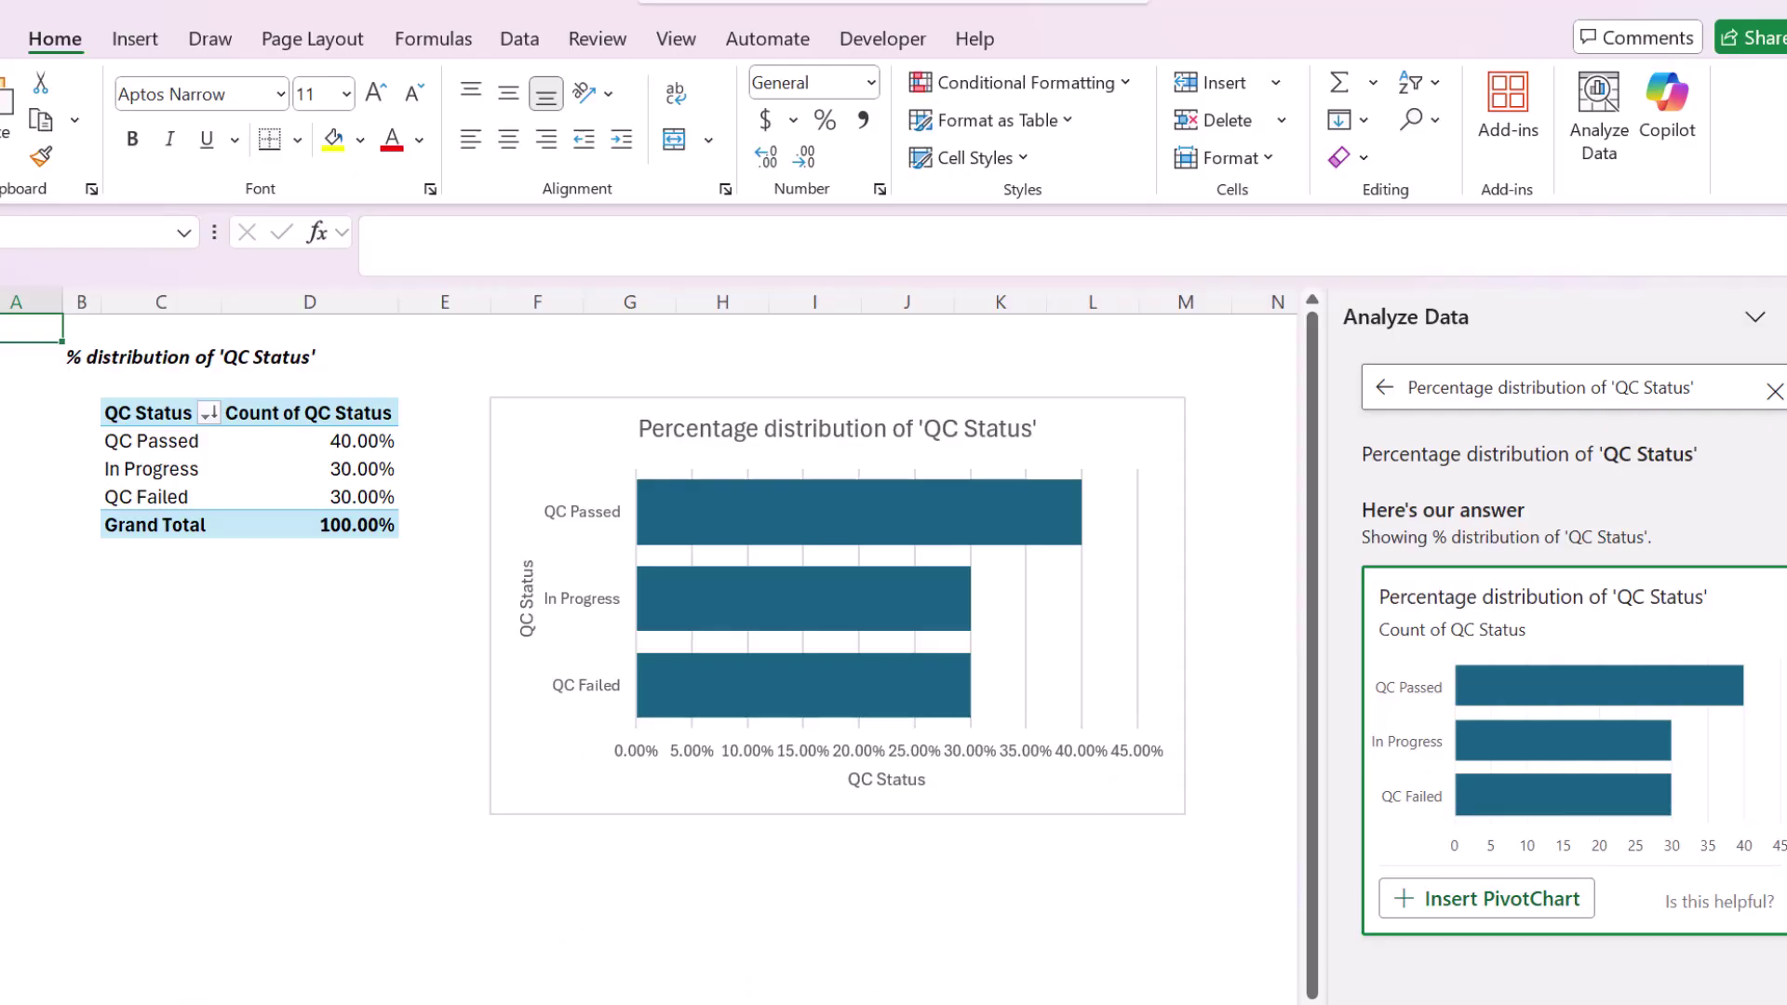
key("ctrl+Page_Down")
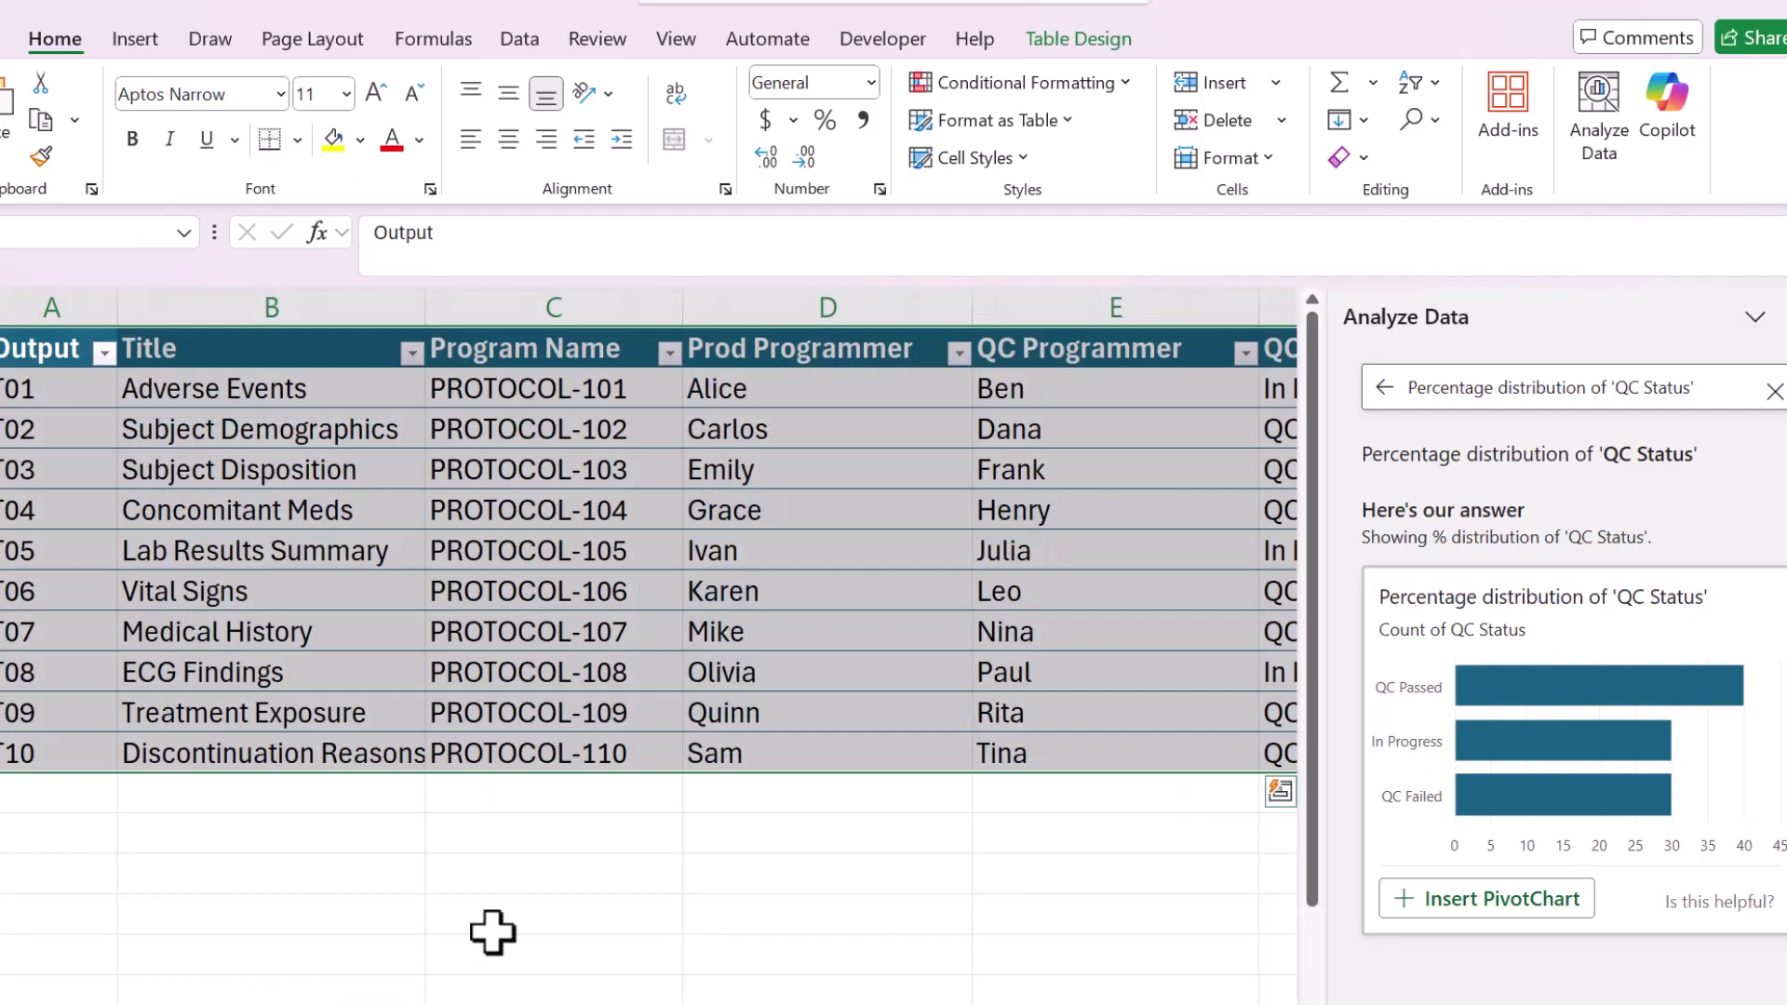
Paste and send Copilot a question asking how to count the QC Passed rows
left_click(560, 859)
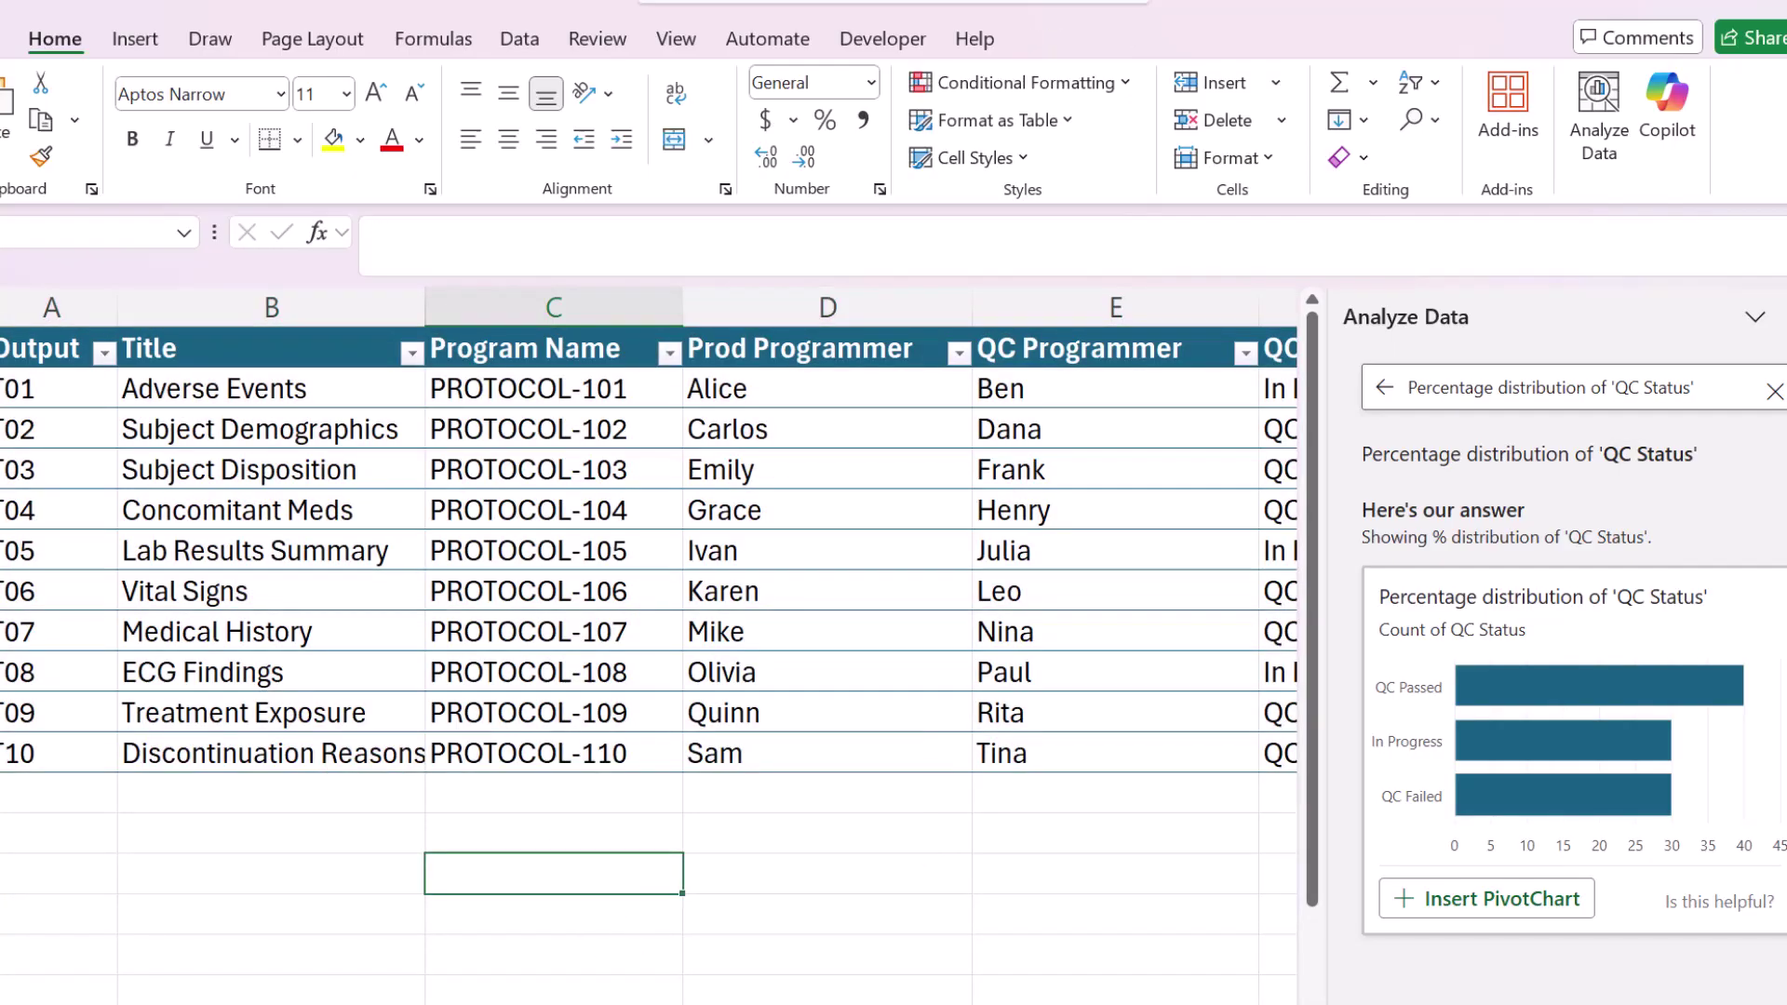
key("alt+Tab")
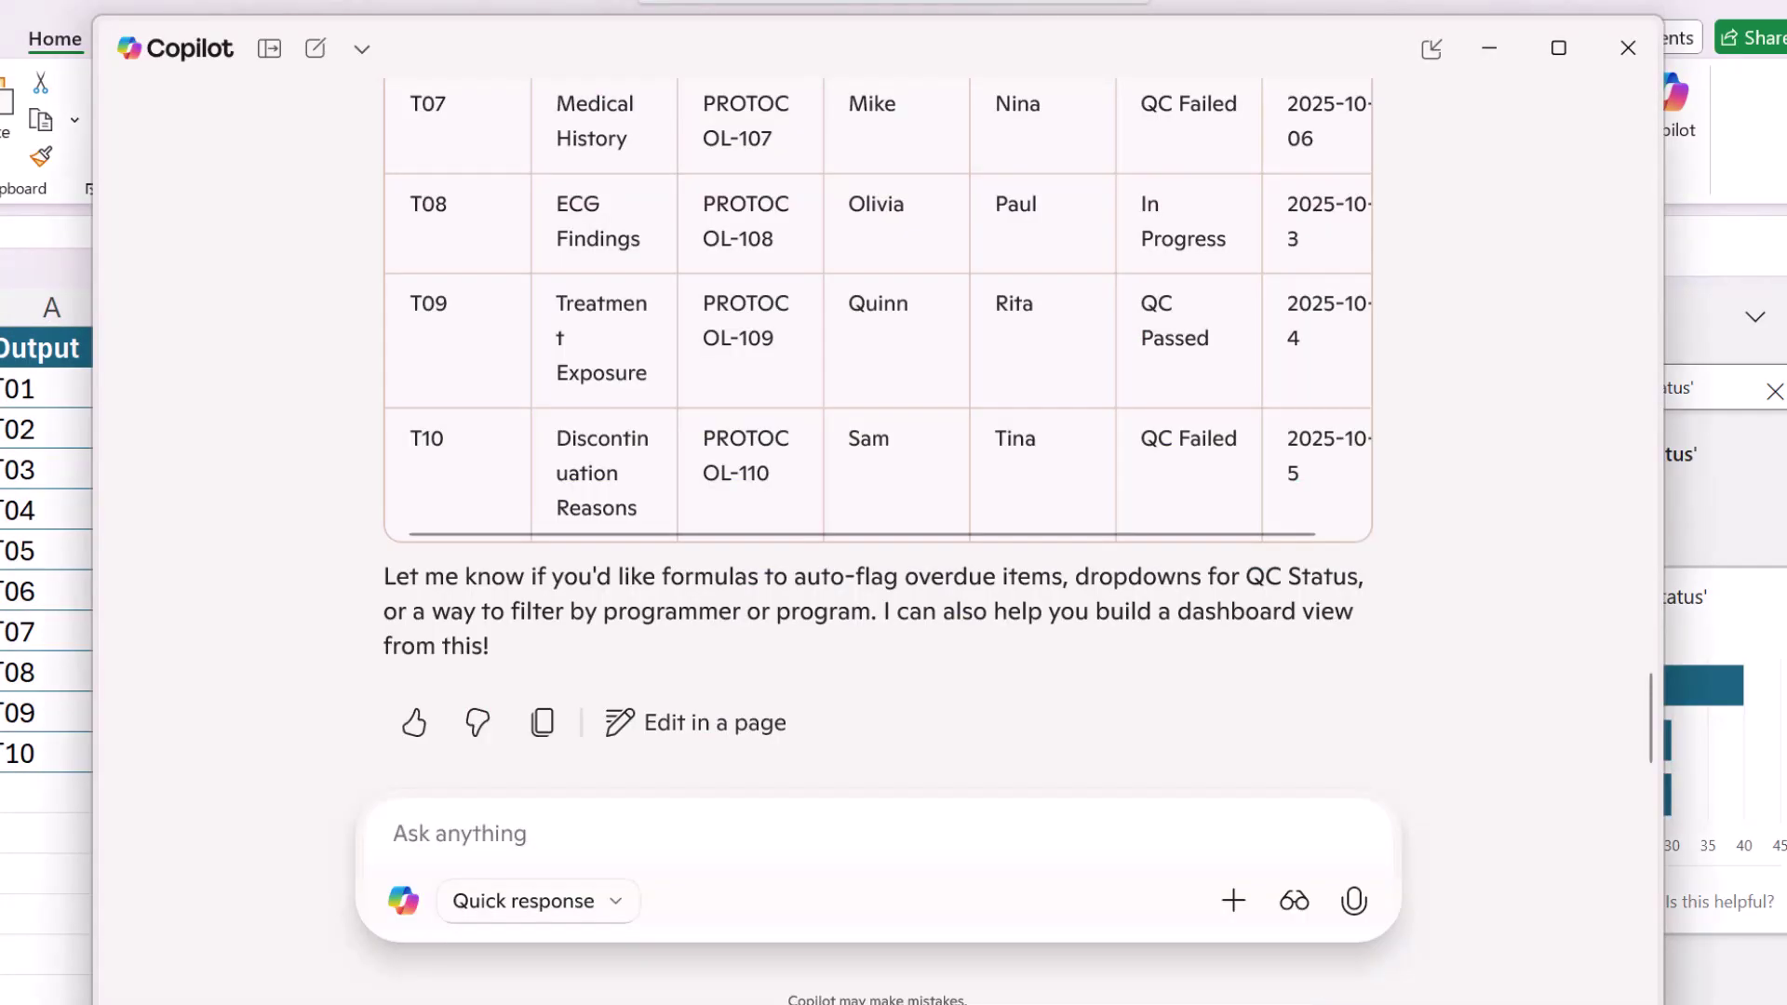
left_click(522, 825)
type("Can you suggest a formula to use that will help me count the number of rows that are QC Passed?")
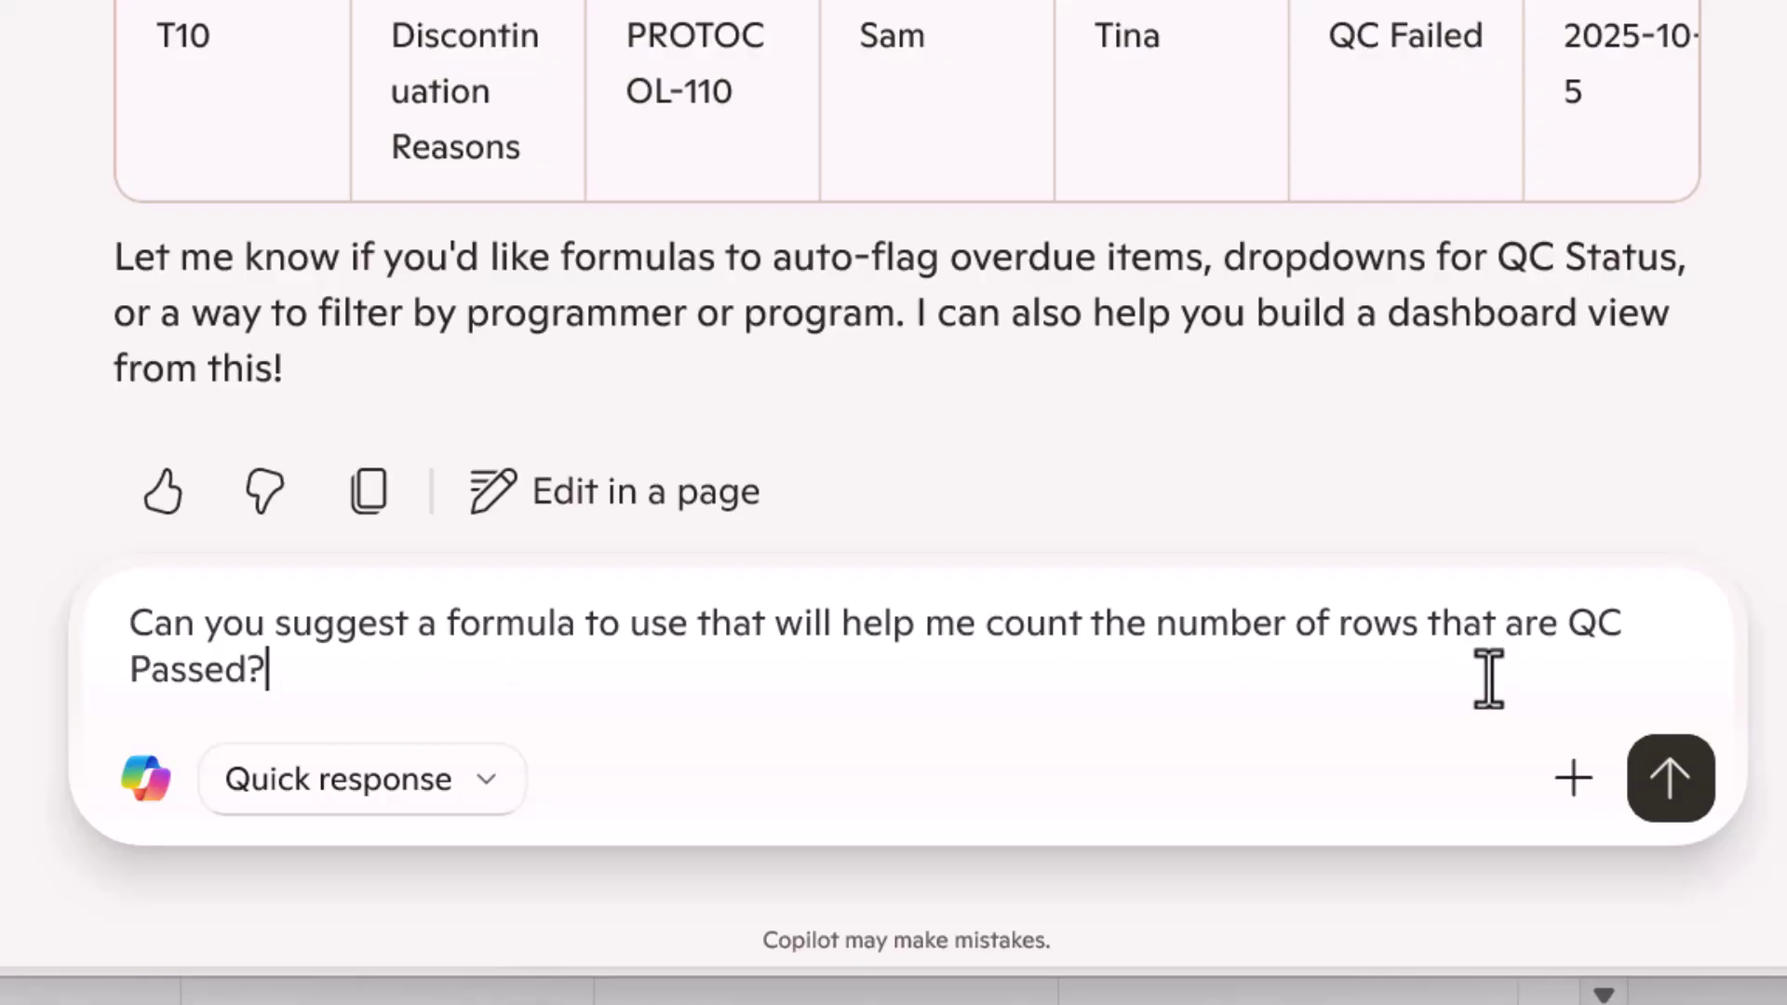
left_click(1672, 782)
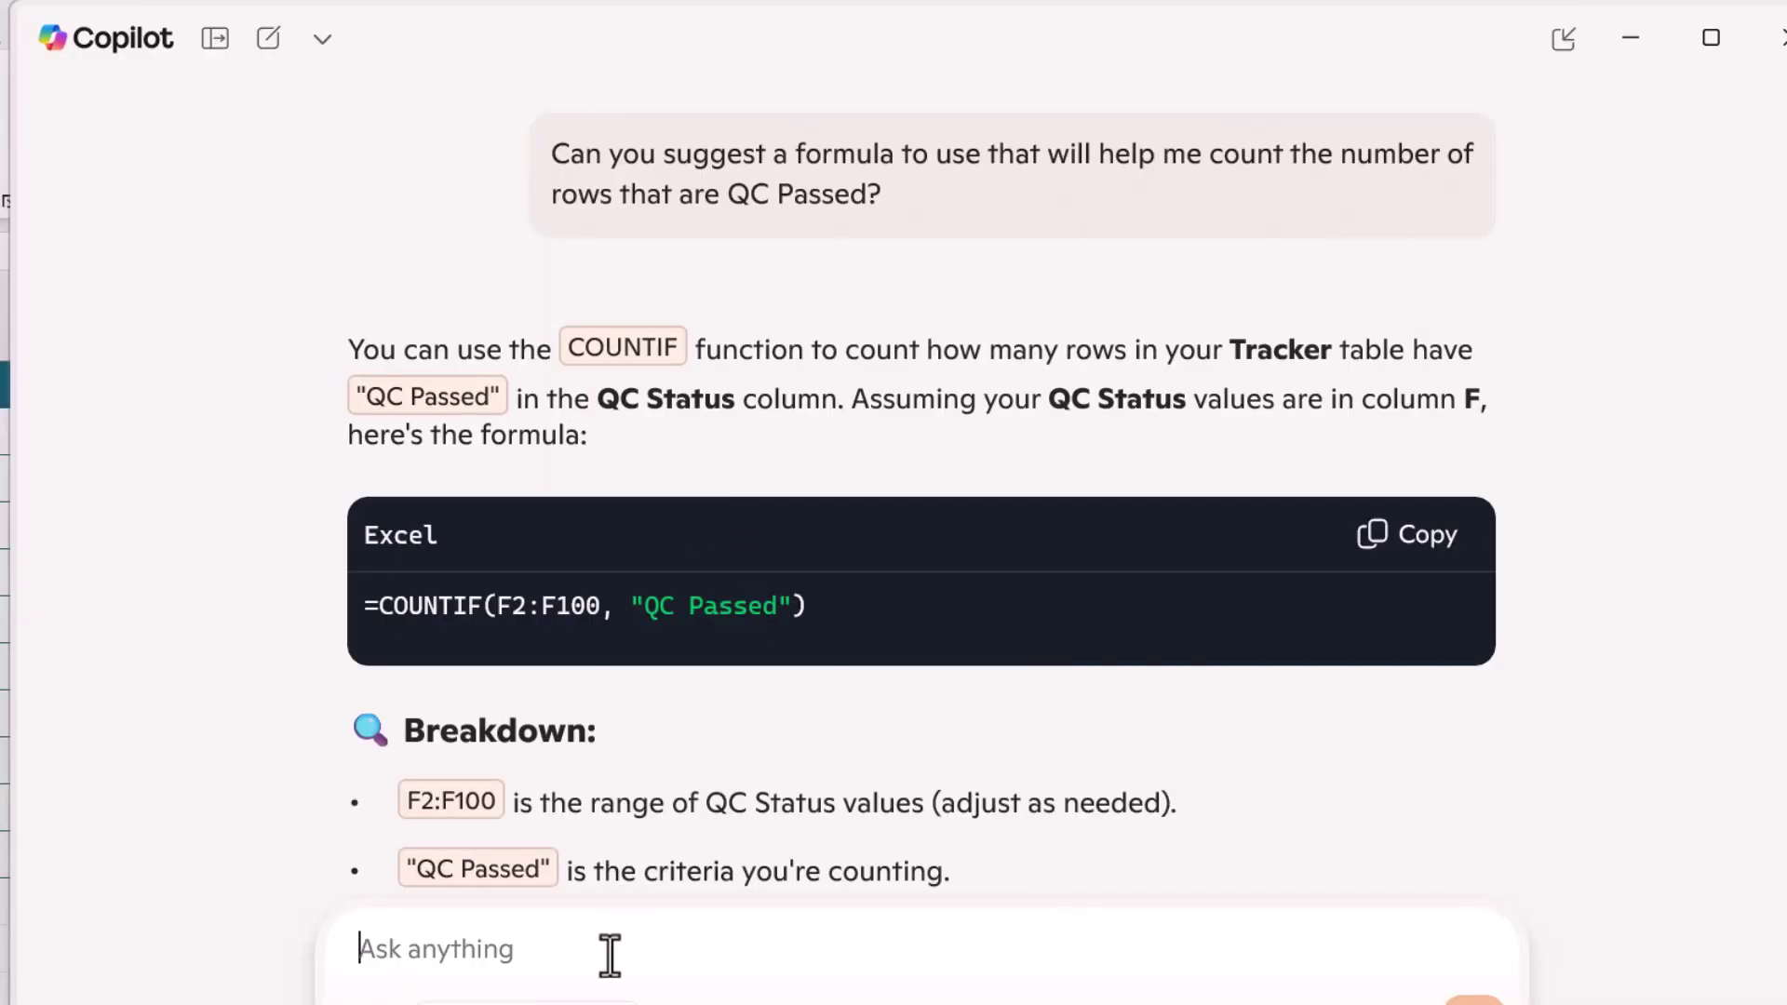
Review the suggested COUNTIF formula and its F2:F100 counted range
left_click_drag(359, 606, 837, 627)
left_click(837, 614)
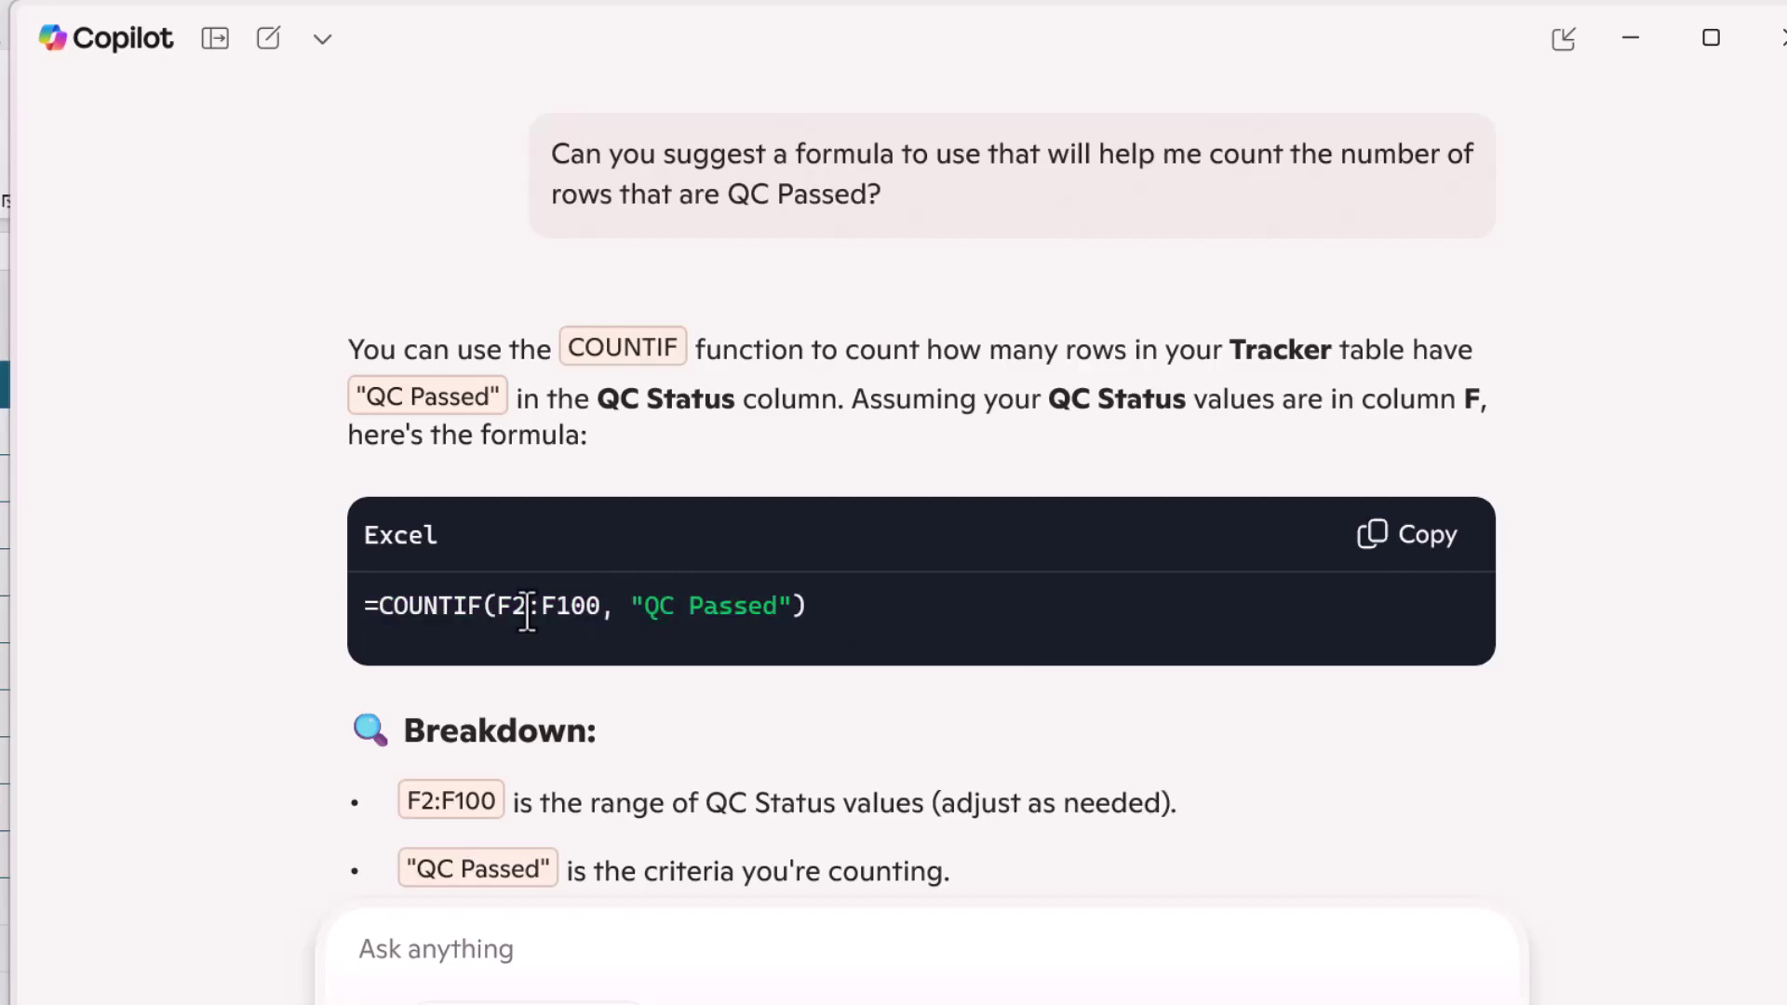
left_click_drag(604, 609, 566, 616)
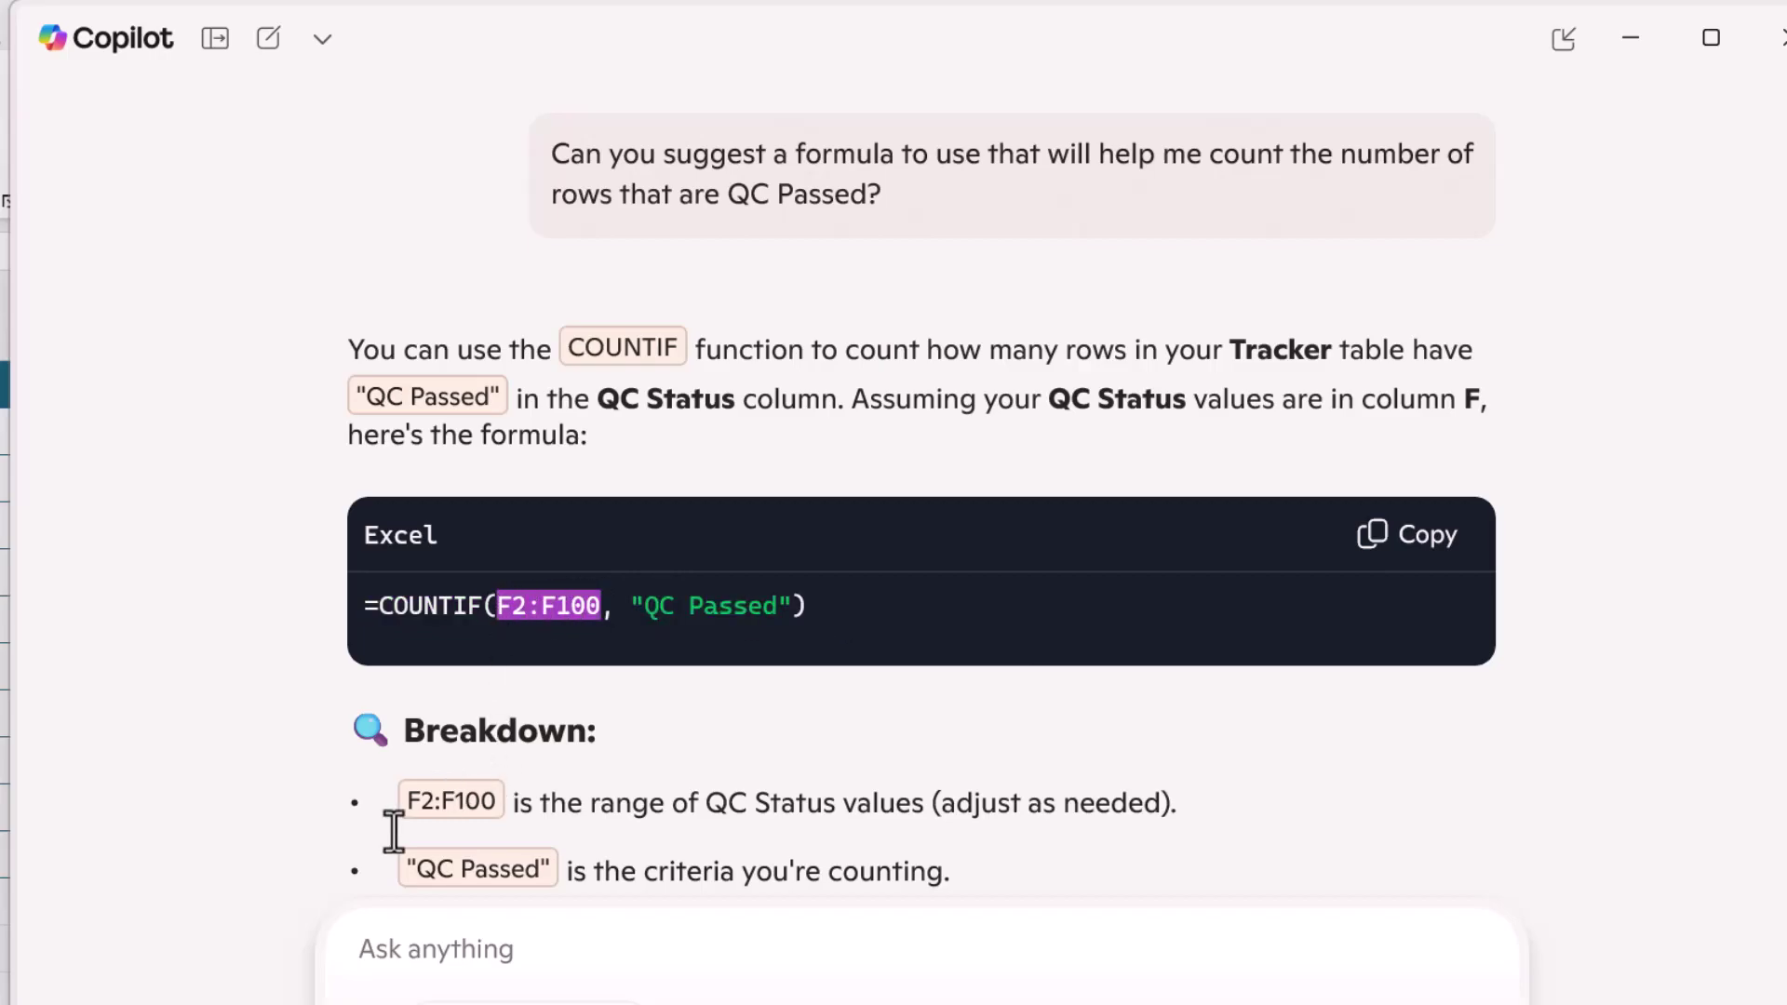
left_click(610, 738)
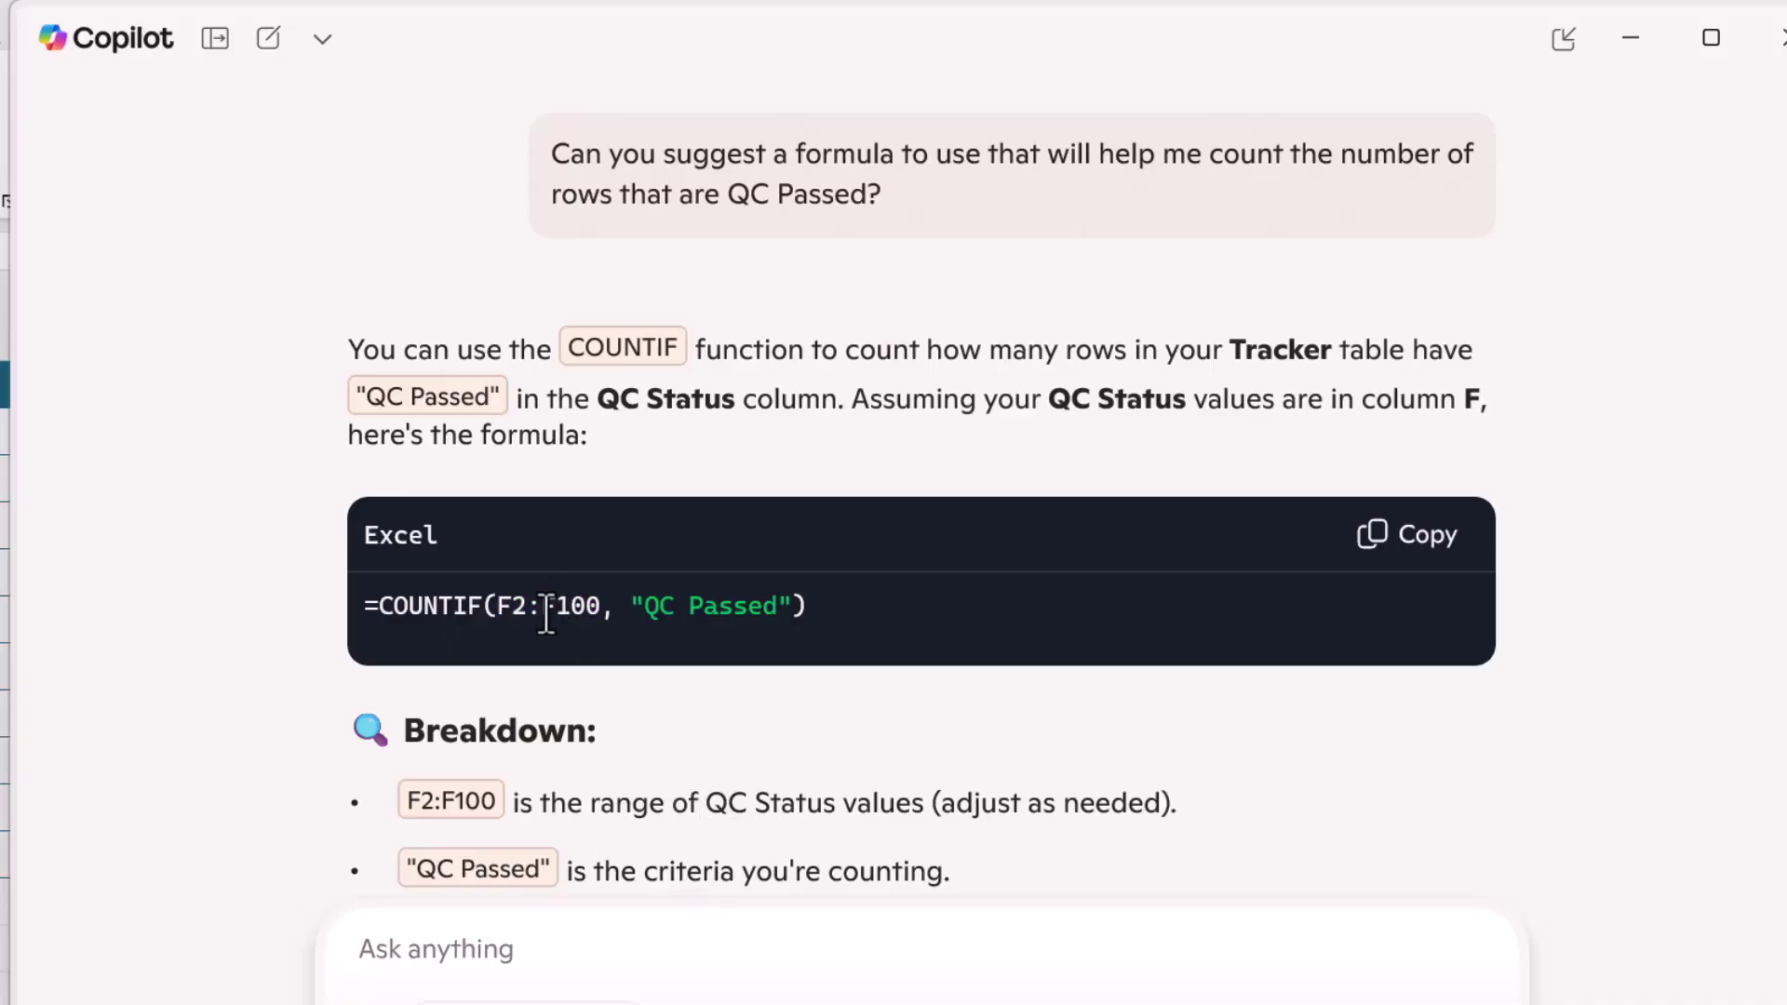
left_click_drag(498, 605, 596, 614)
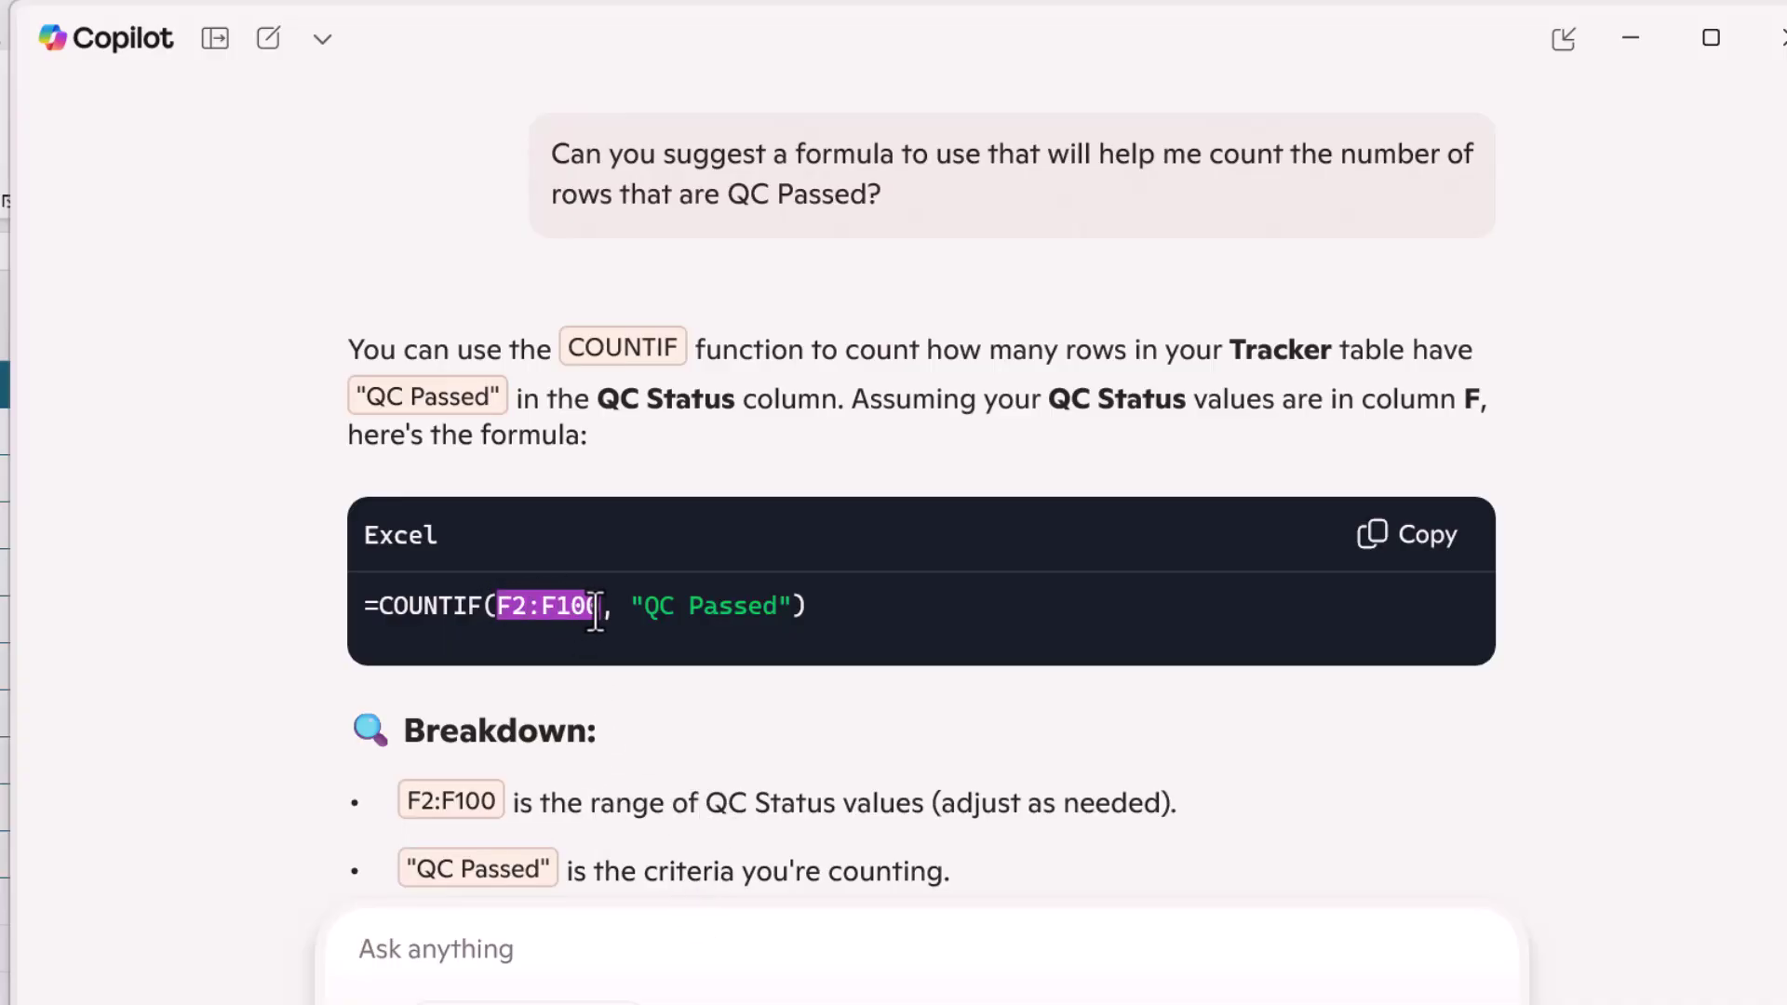
left_click(597, 613)
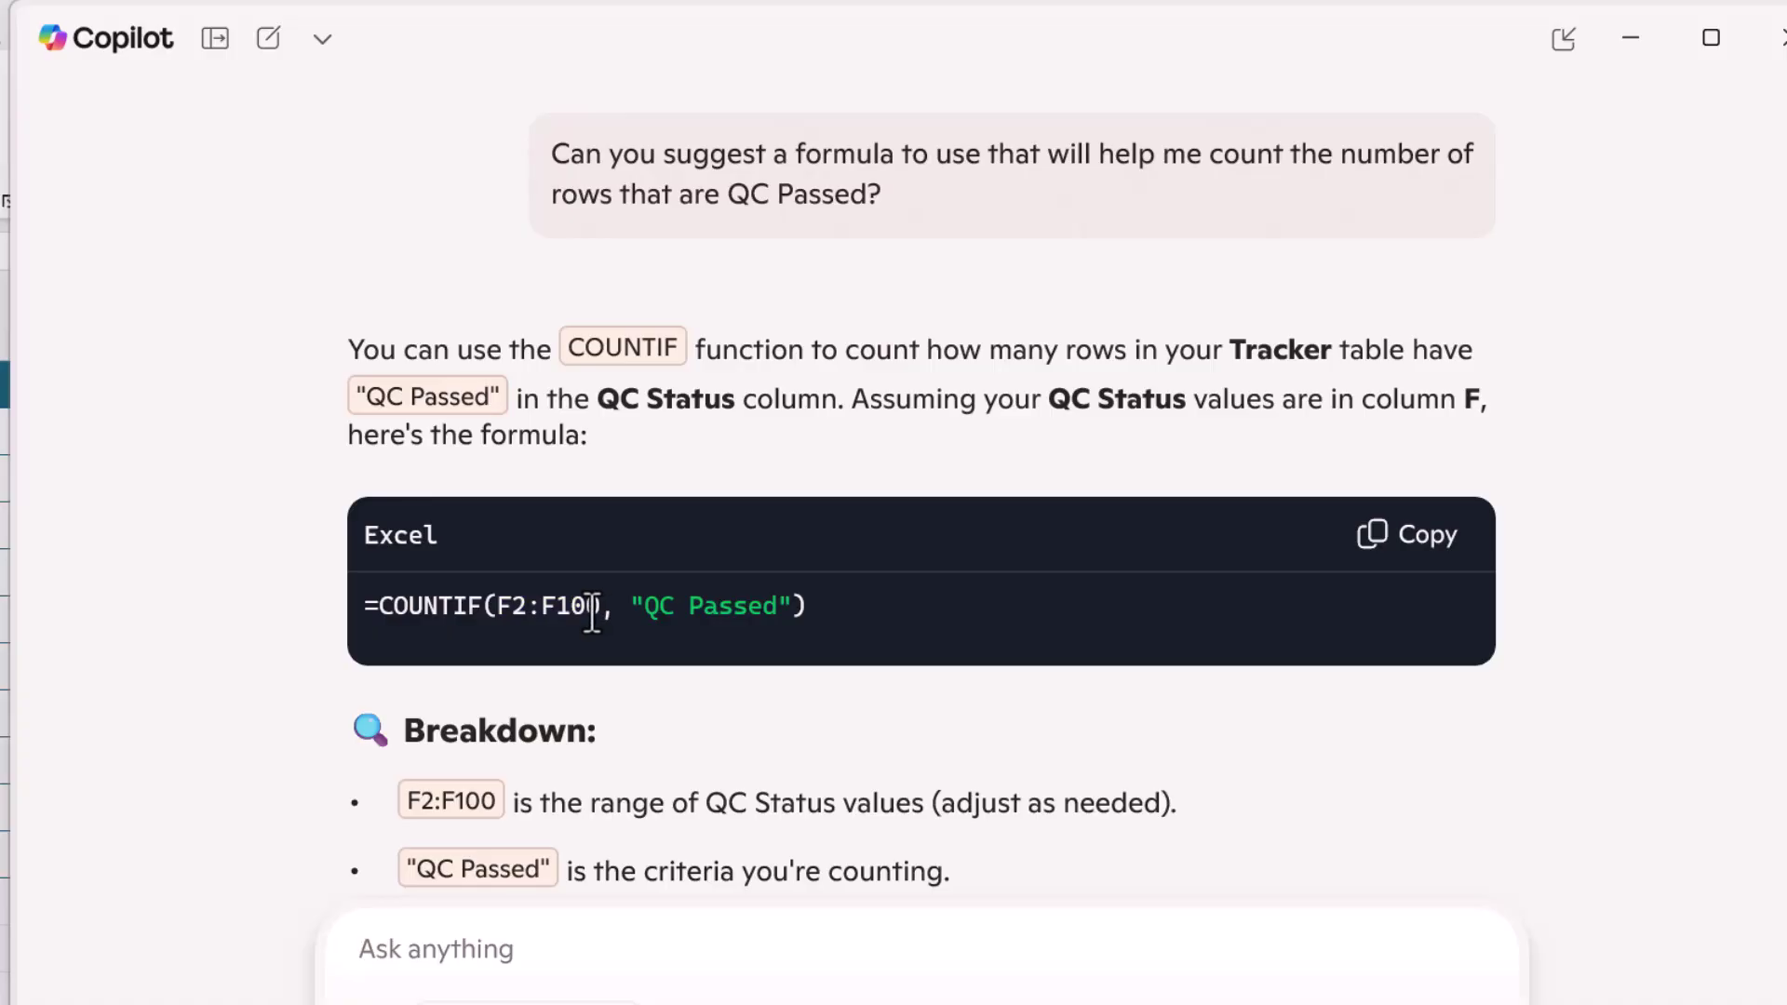
Read the note about naming the table TrackerTable for a structured-reference formula
scroll(558, 838, "down", 1)
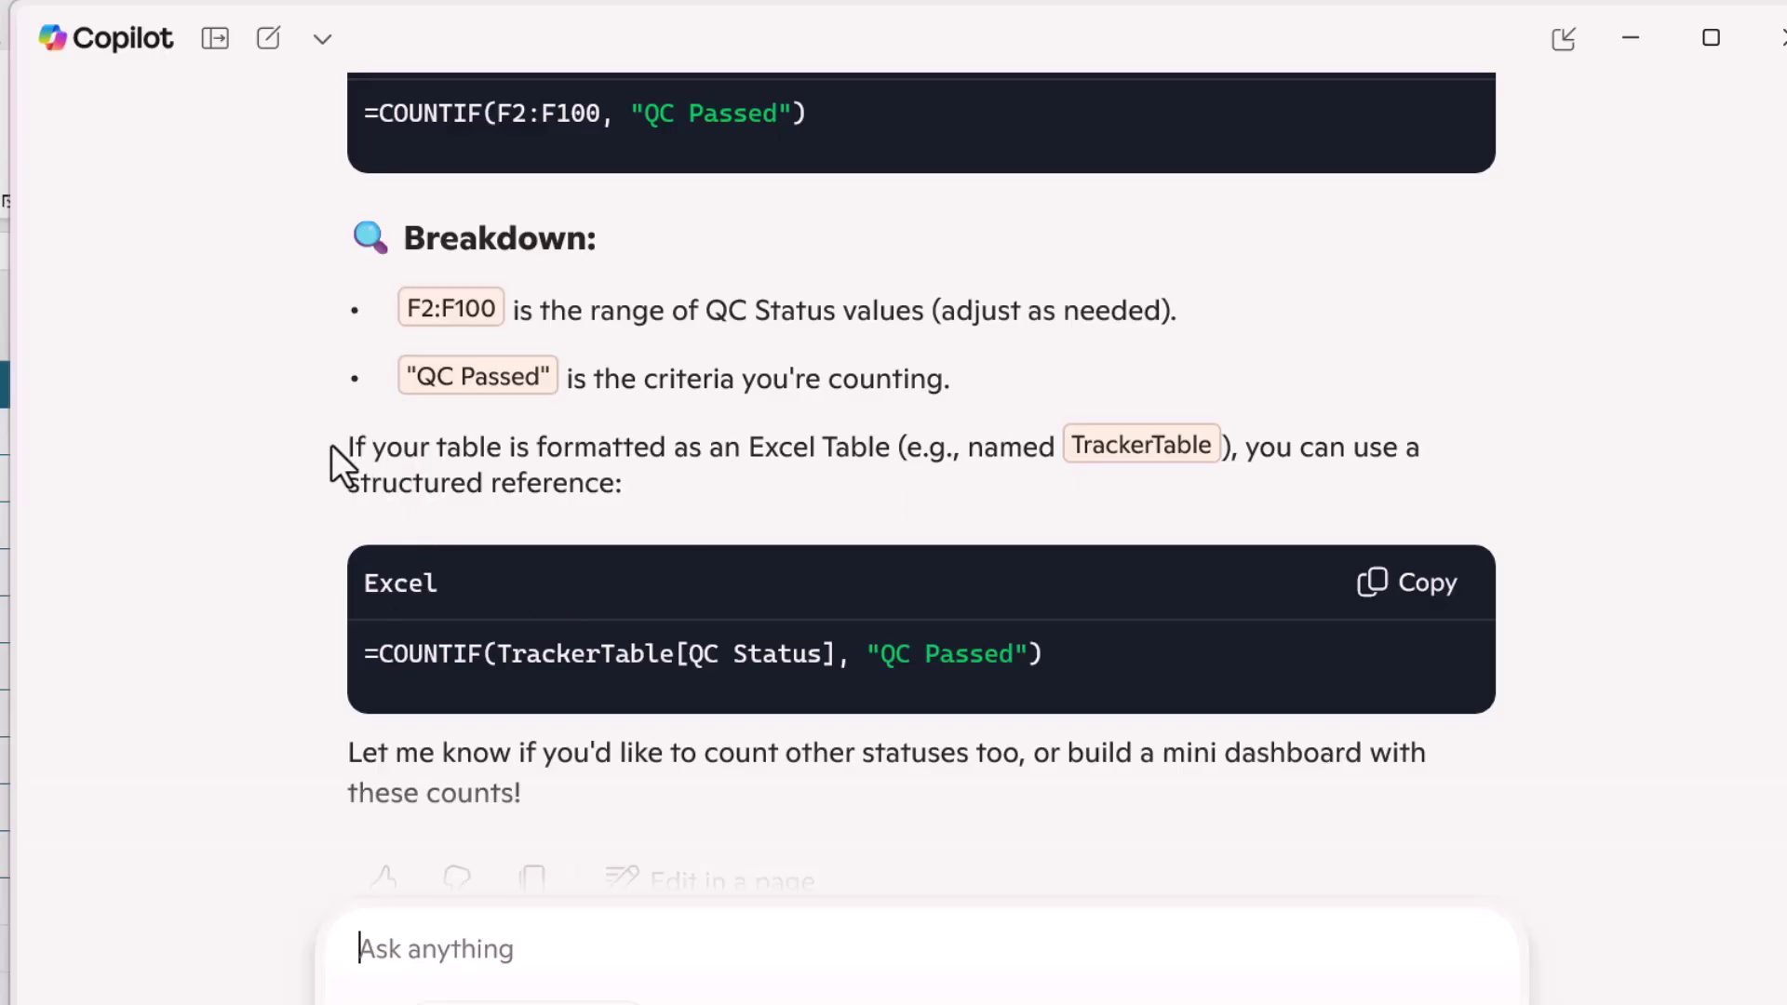
left_click_drag(548, 458, 1164, 458)
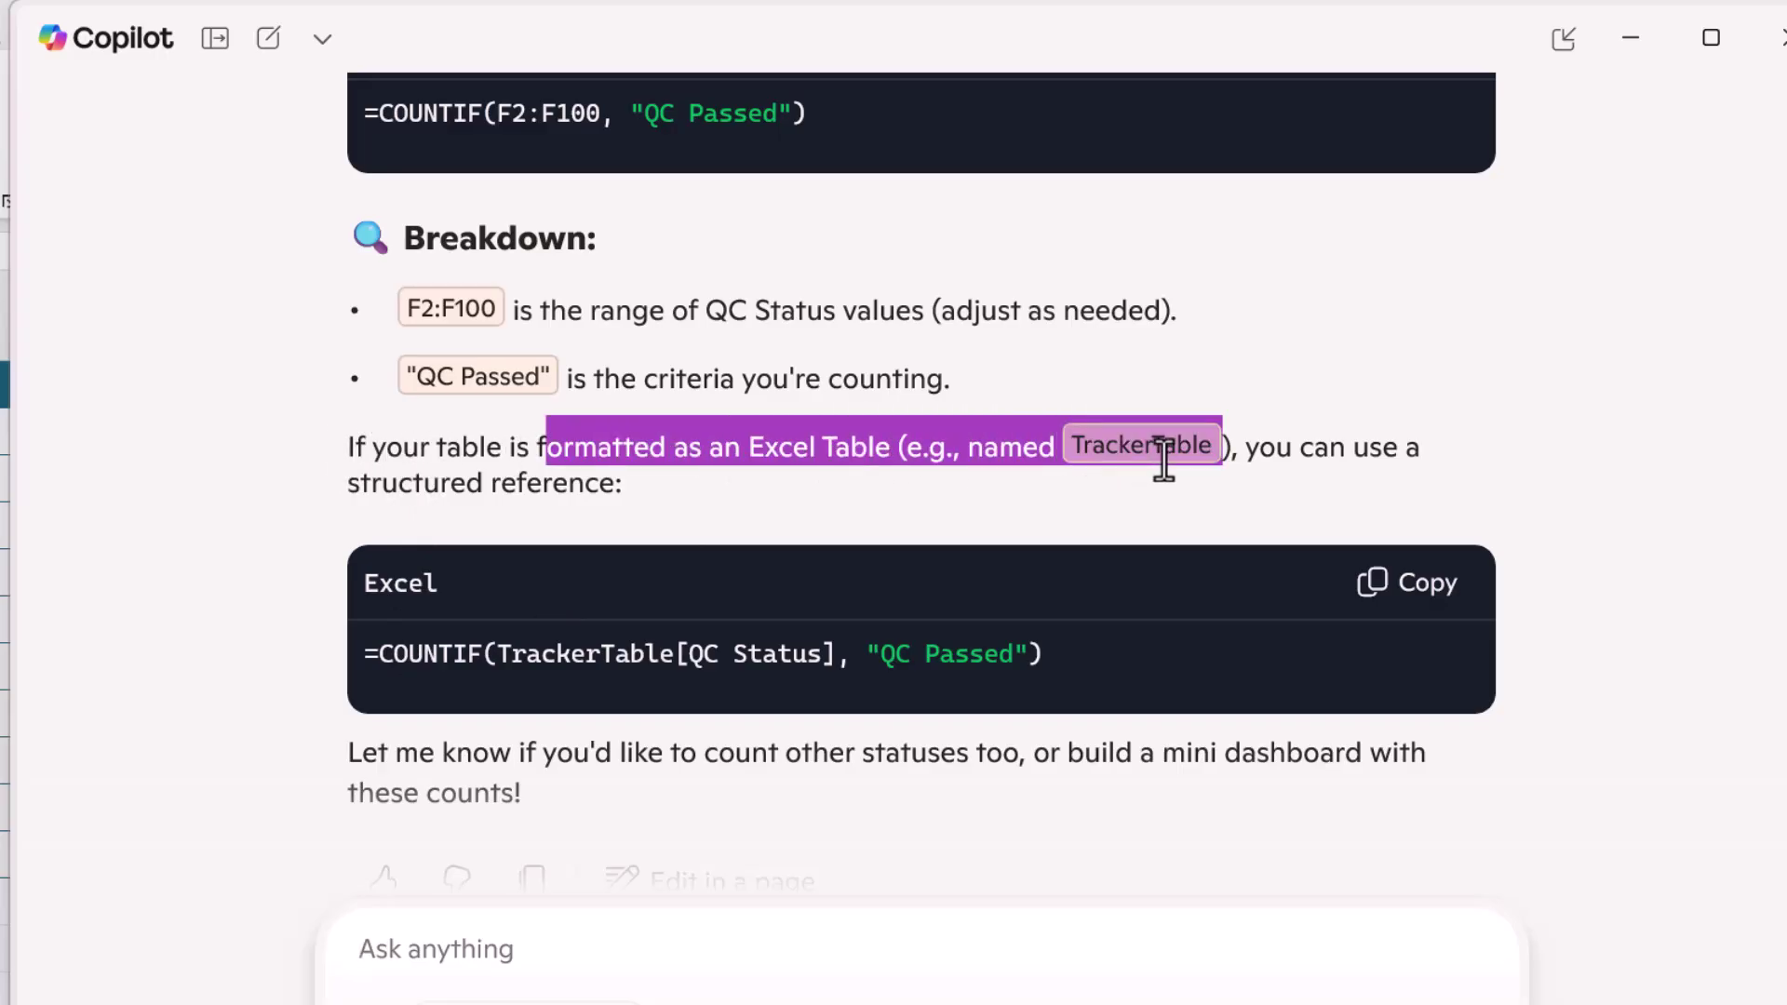
left_click(1316, 454)
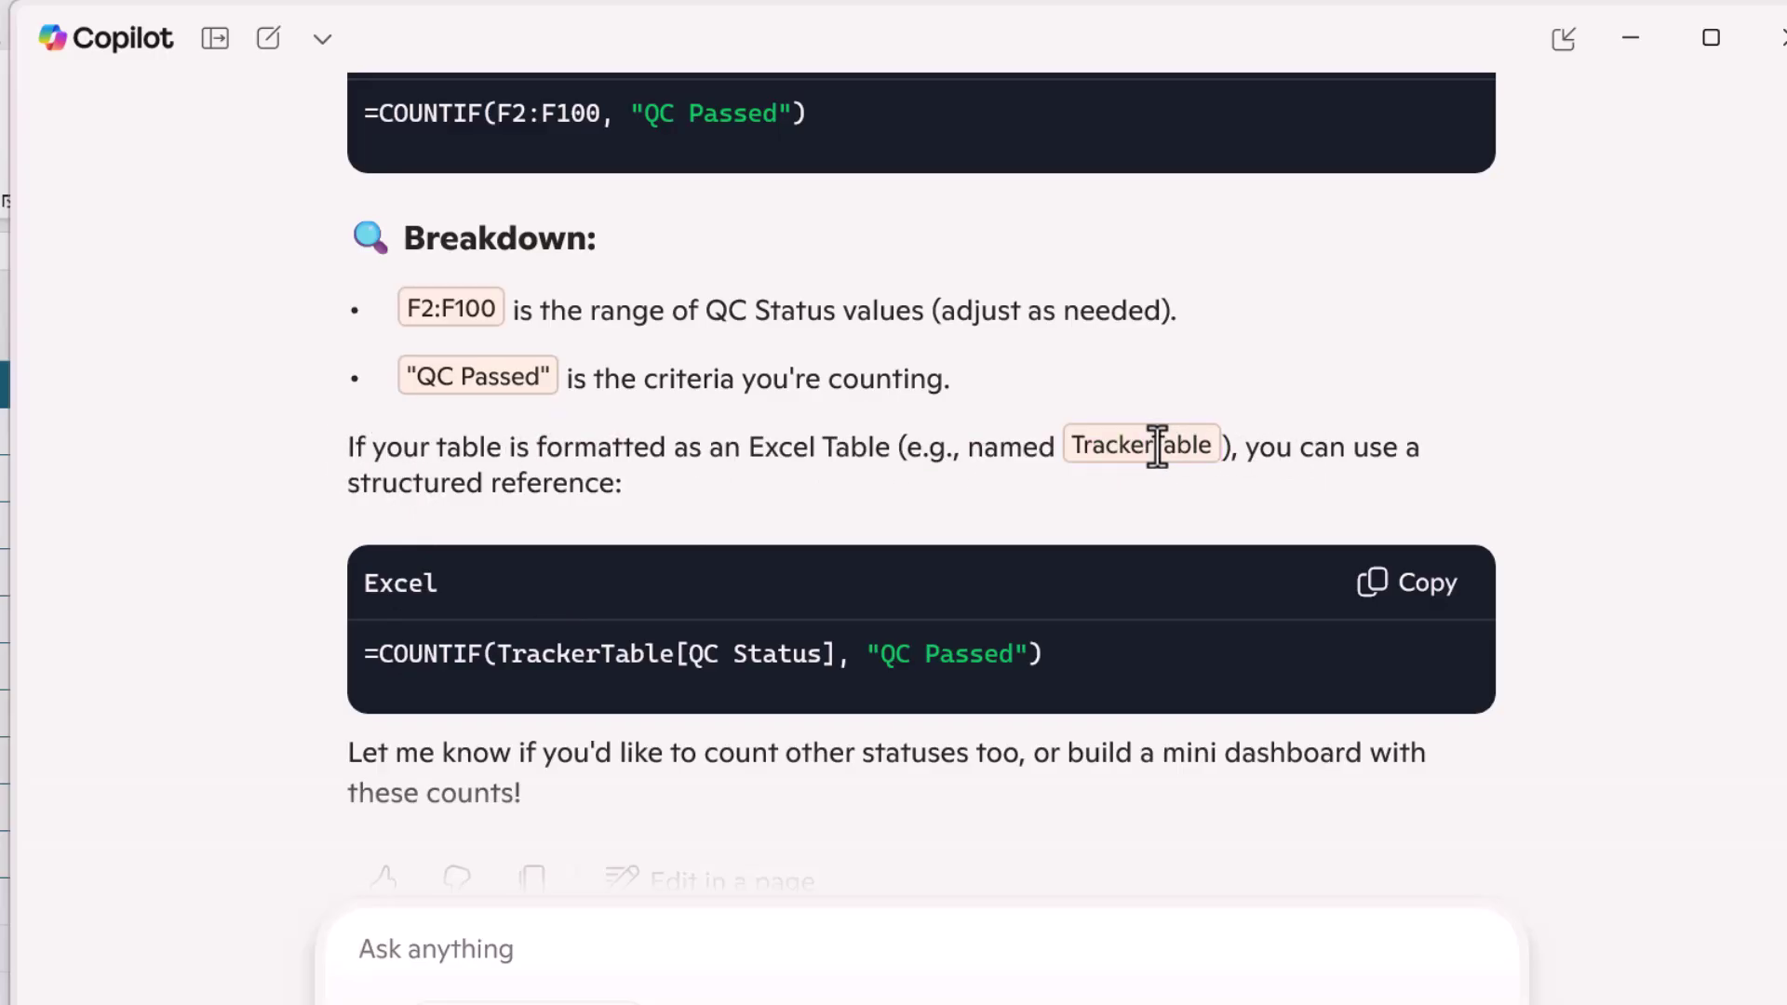
scroll(337, 538, "up", 3)
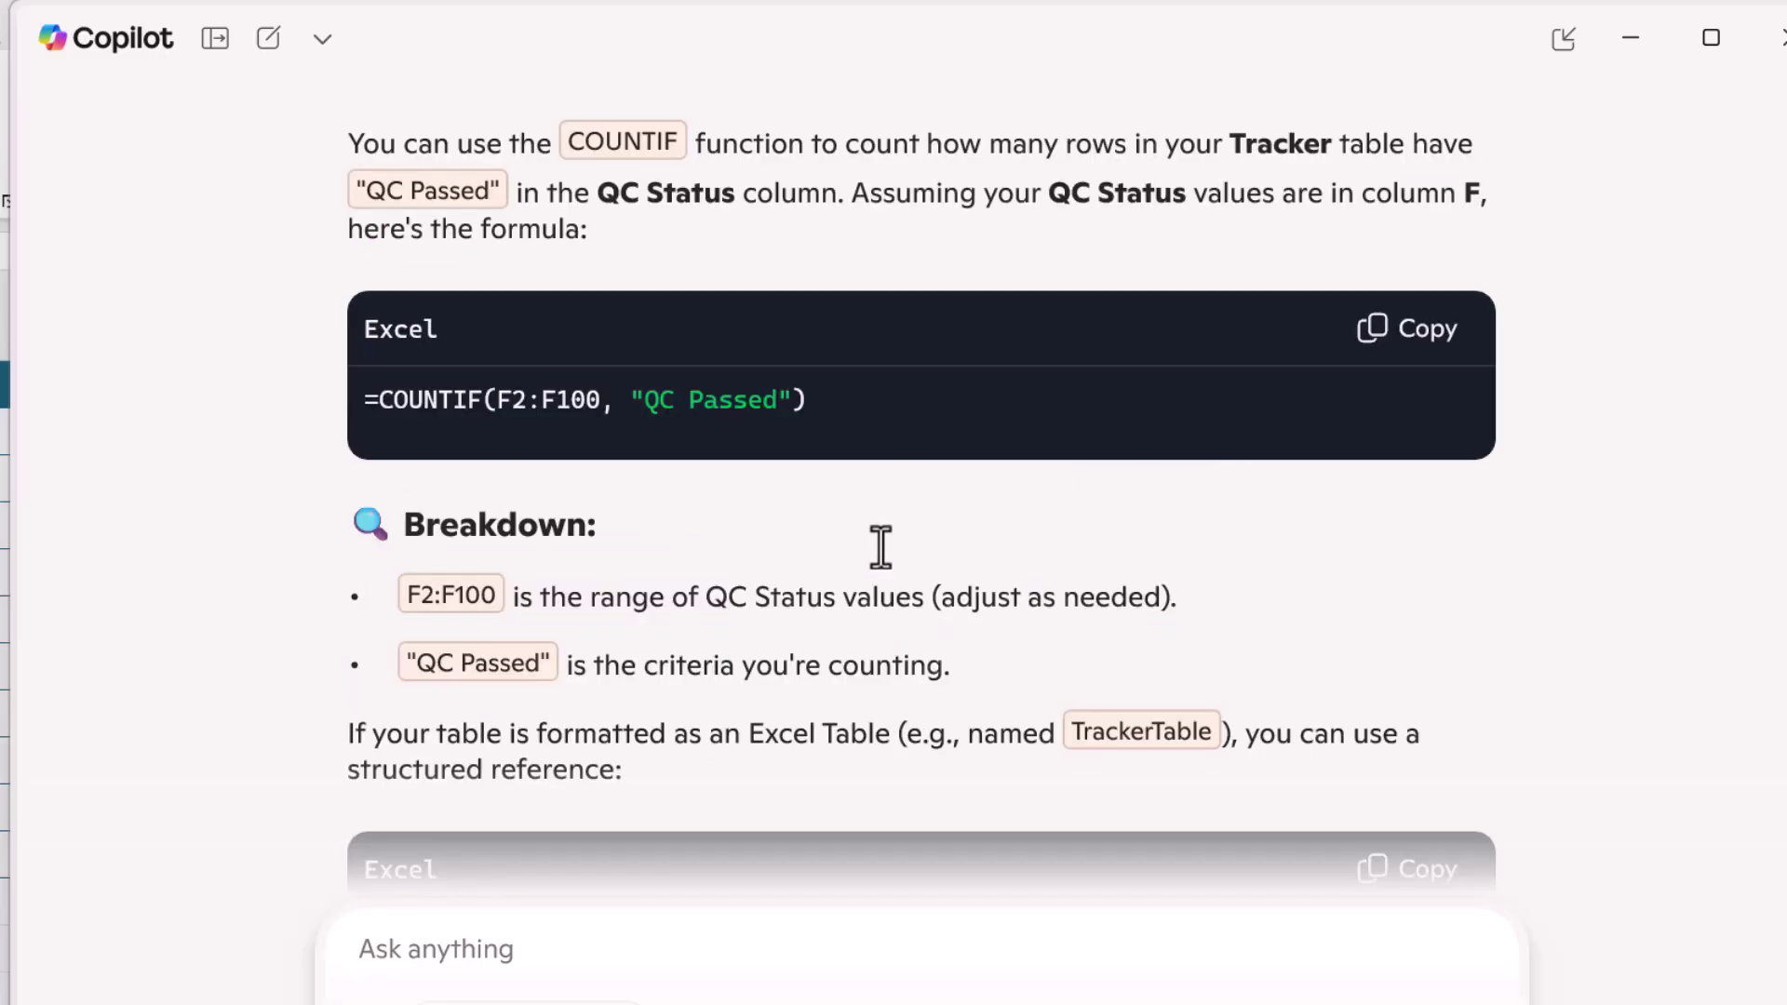
scroll(716, 559, "down", 3)
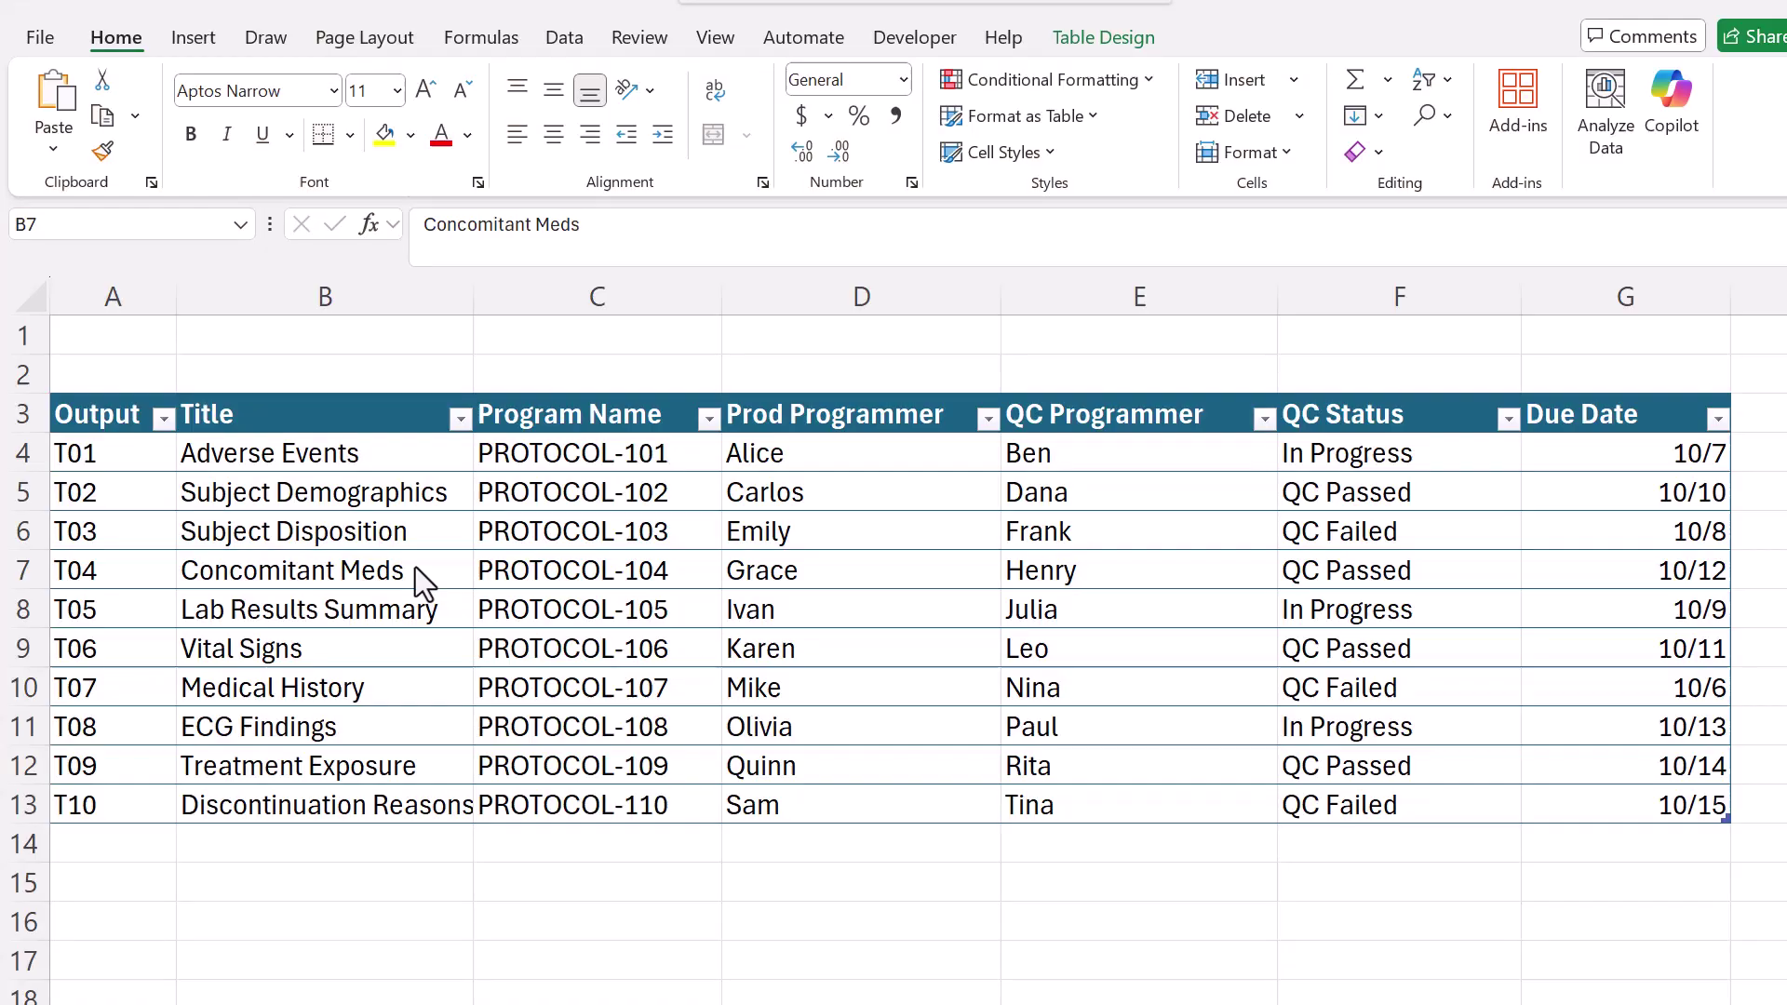
Change the Table Name box from Table1 to TrackerTable
left_click(633, 493)
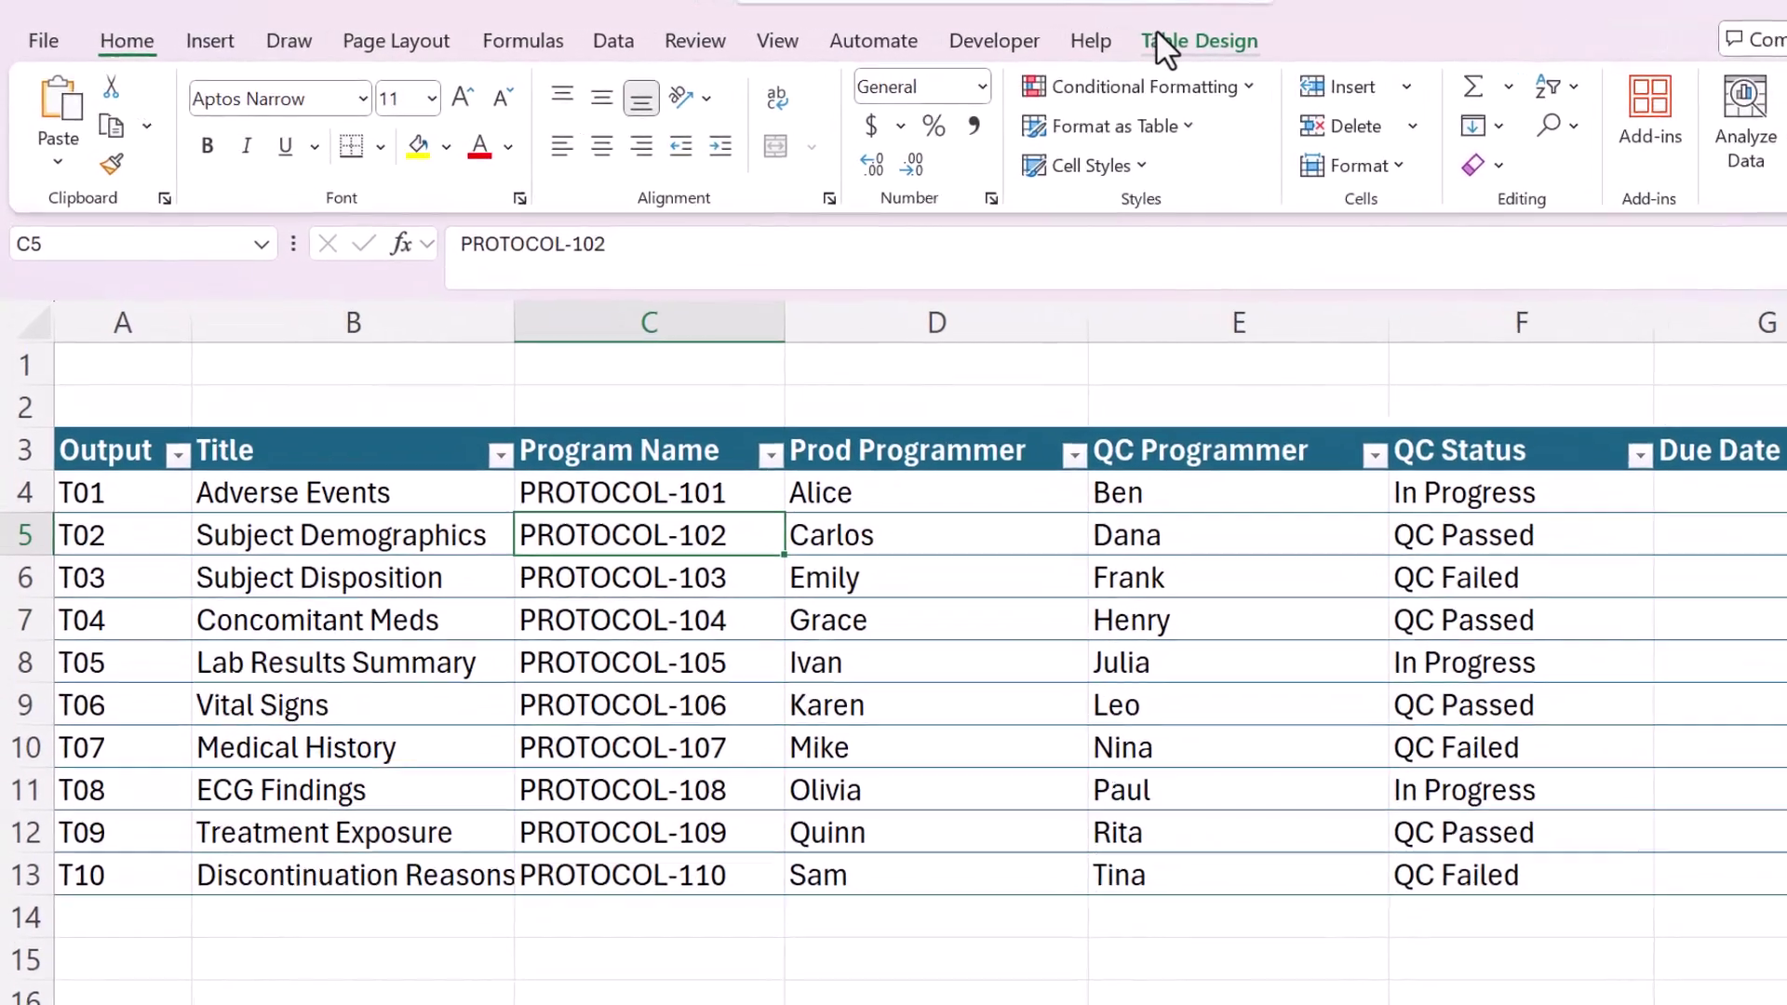
left_click(1124, 38)
left_click(112, 129)
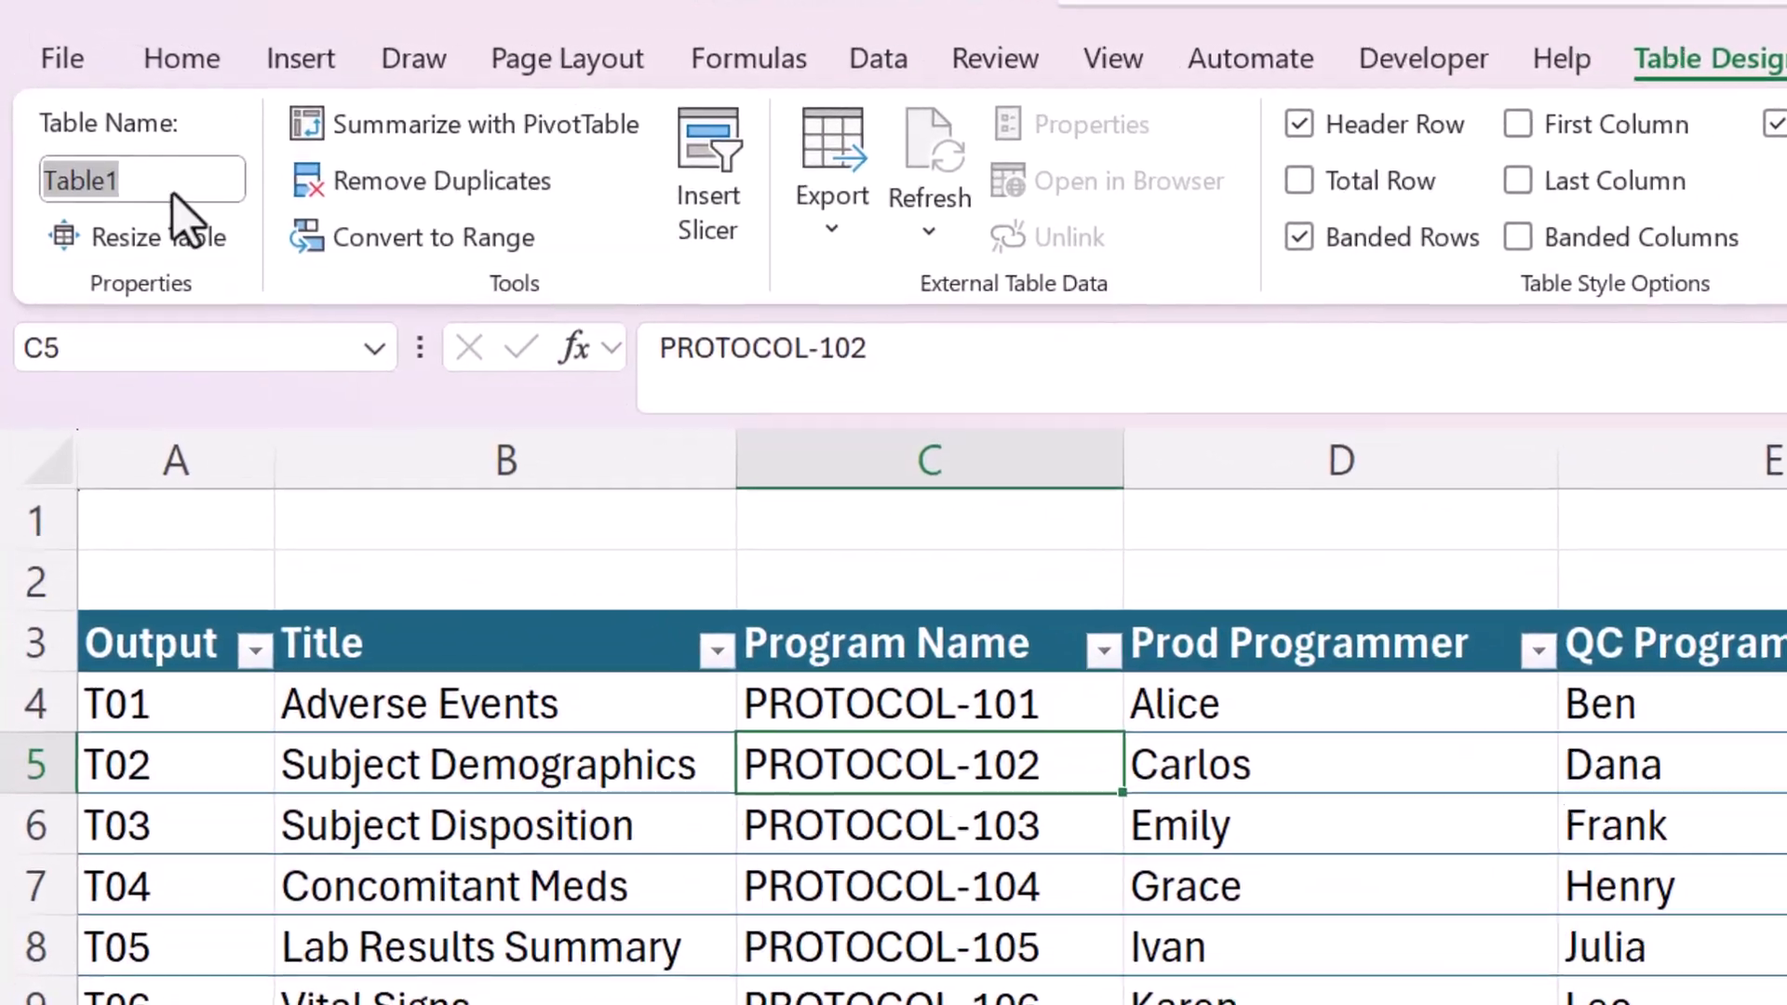
type("Tracker")
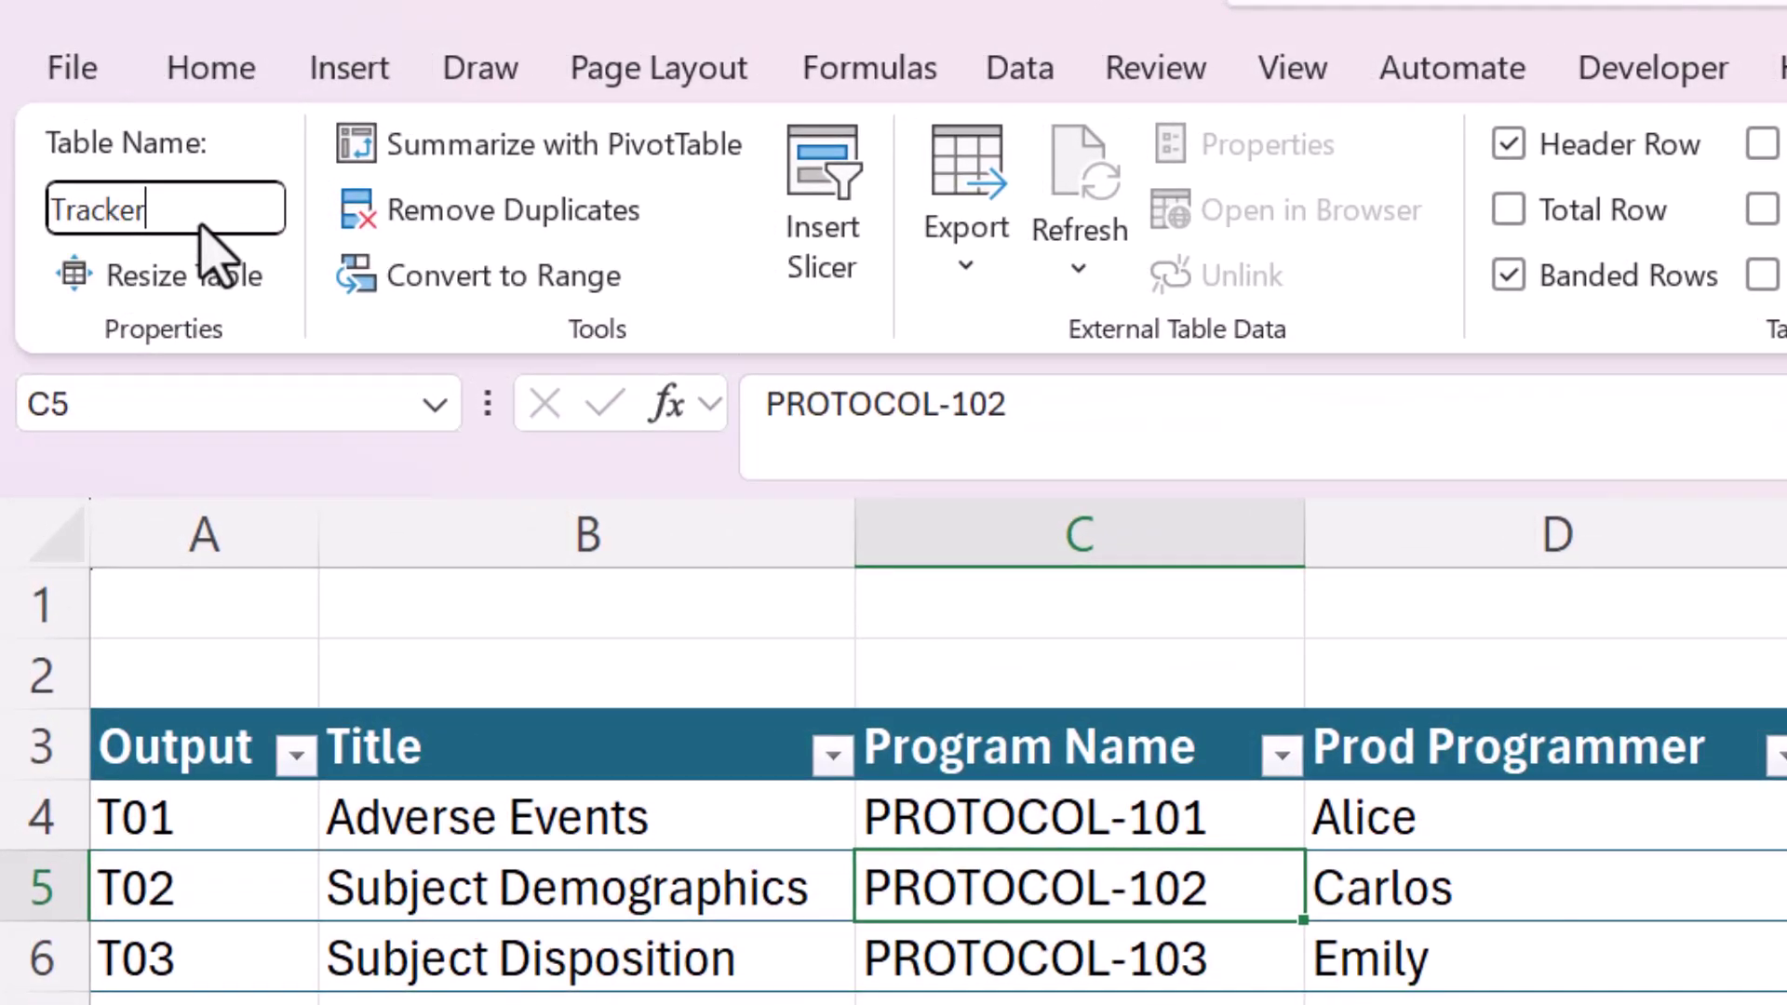
key("Return")
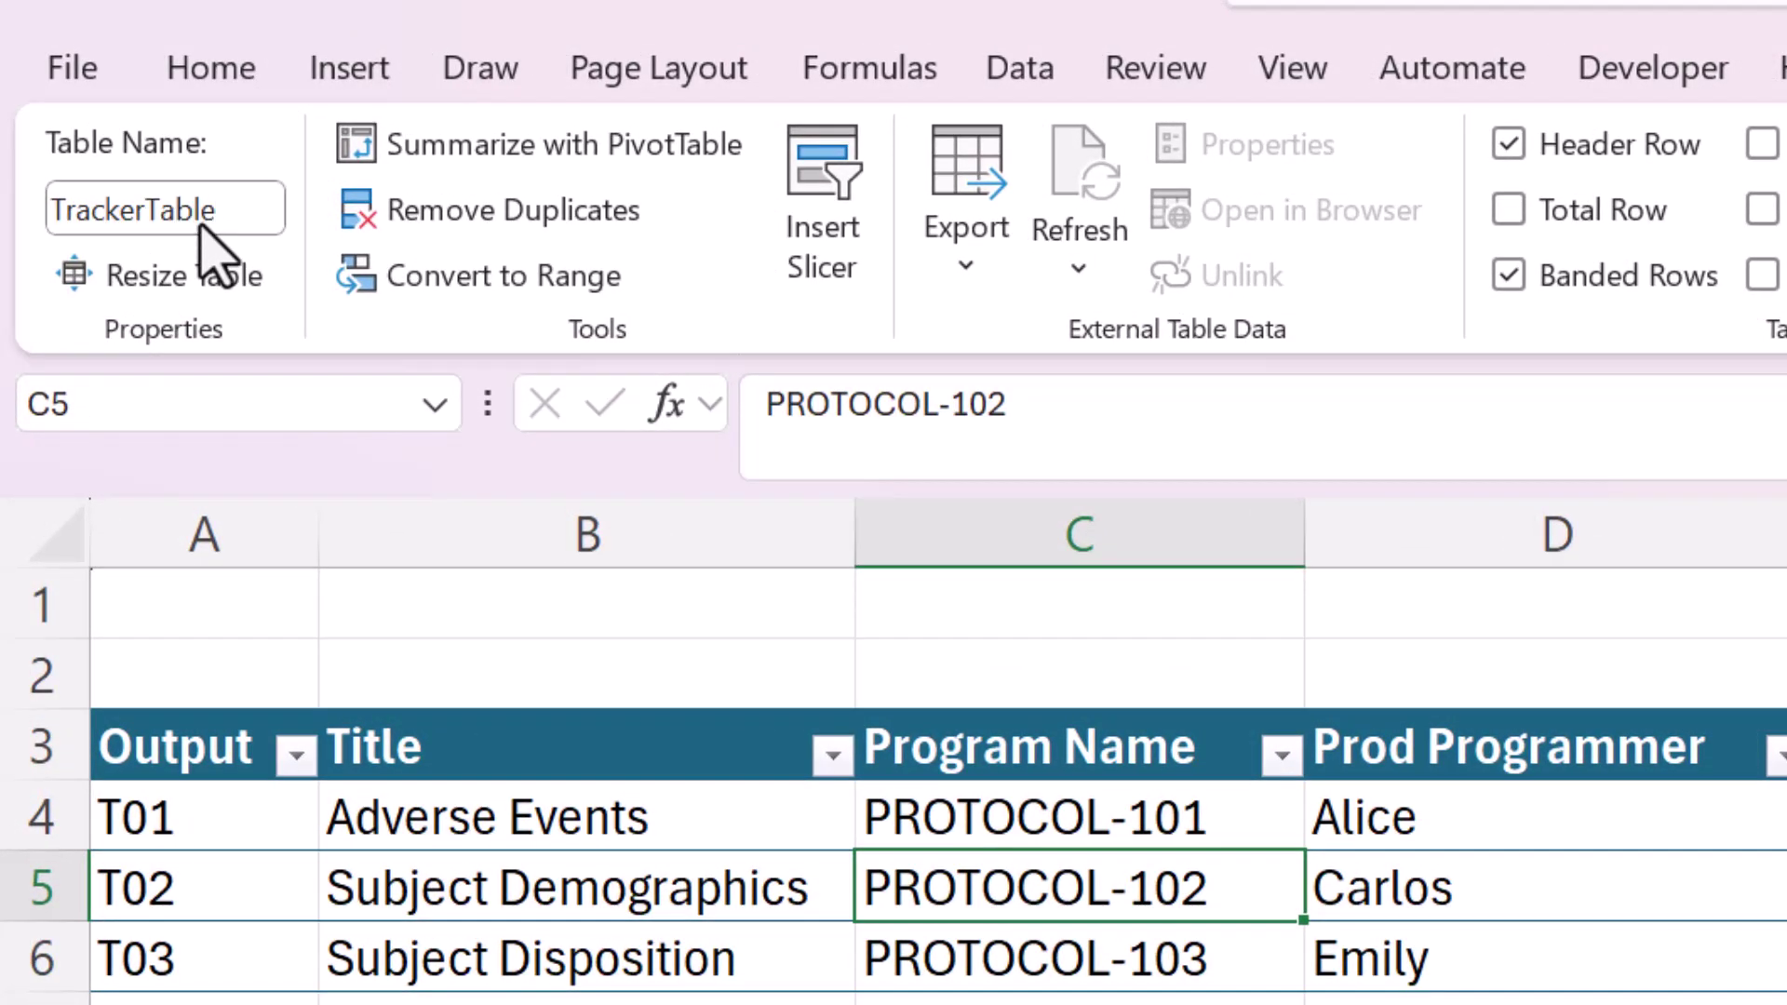
left_click(240, 622)
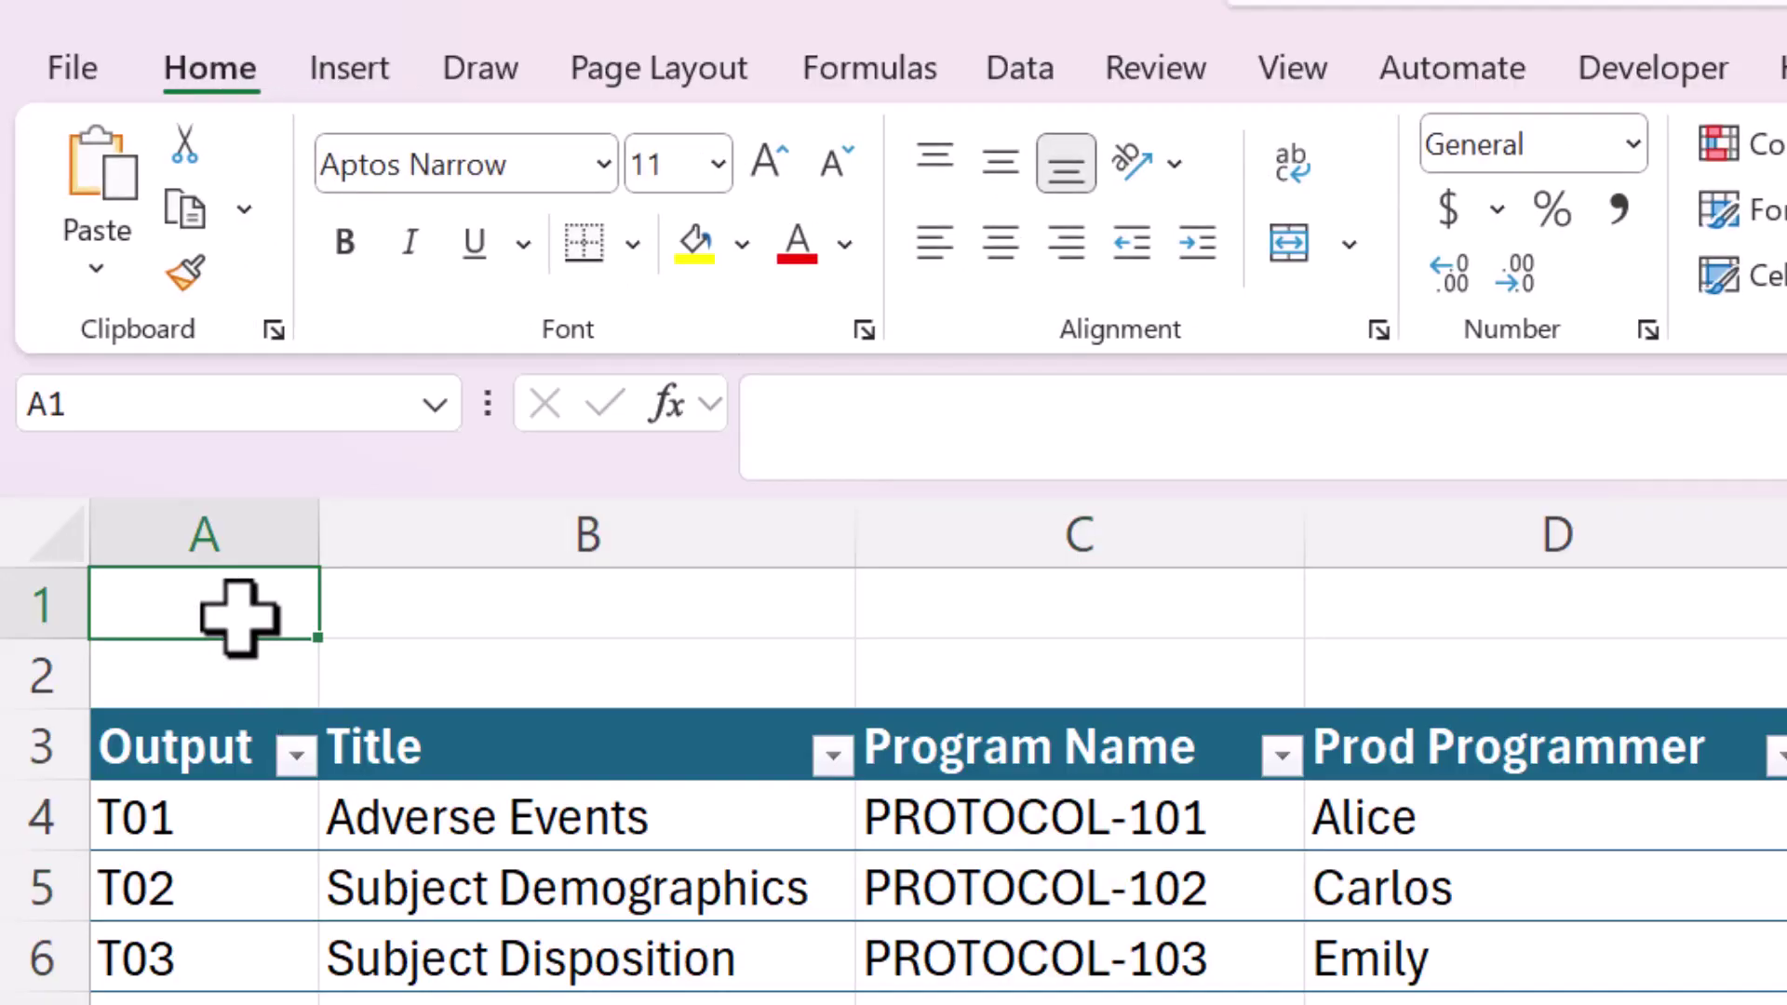
Enter =COUNTIF(TrackerTable[QC Status], "QC Passed") in B1, giving a count of 4
left_click(460, 875)
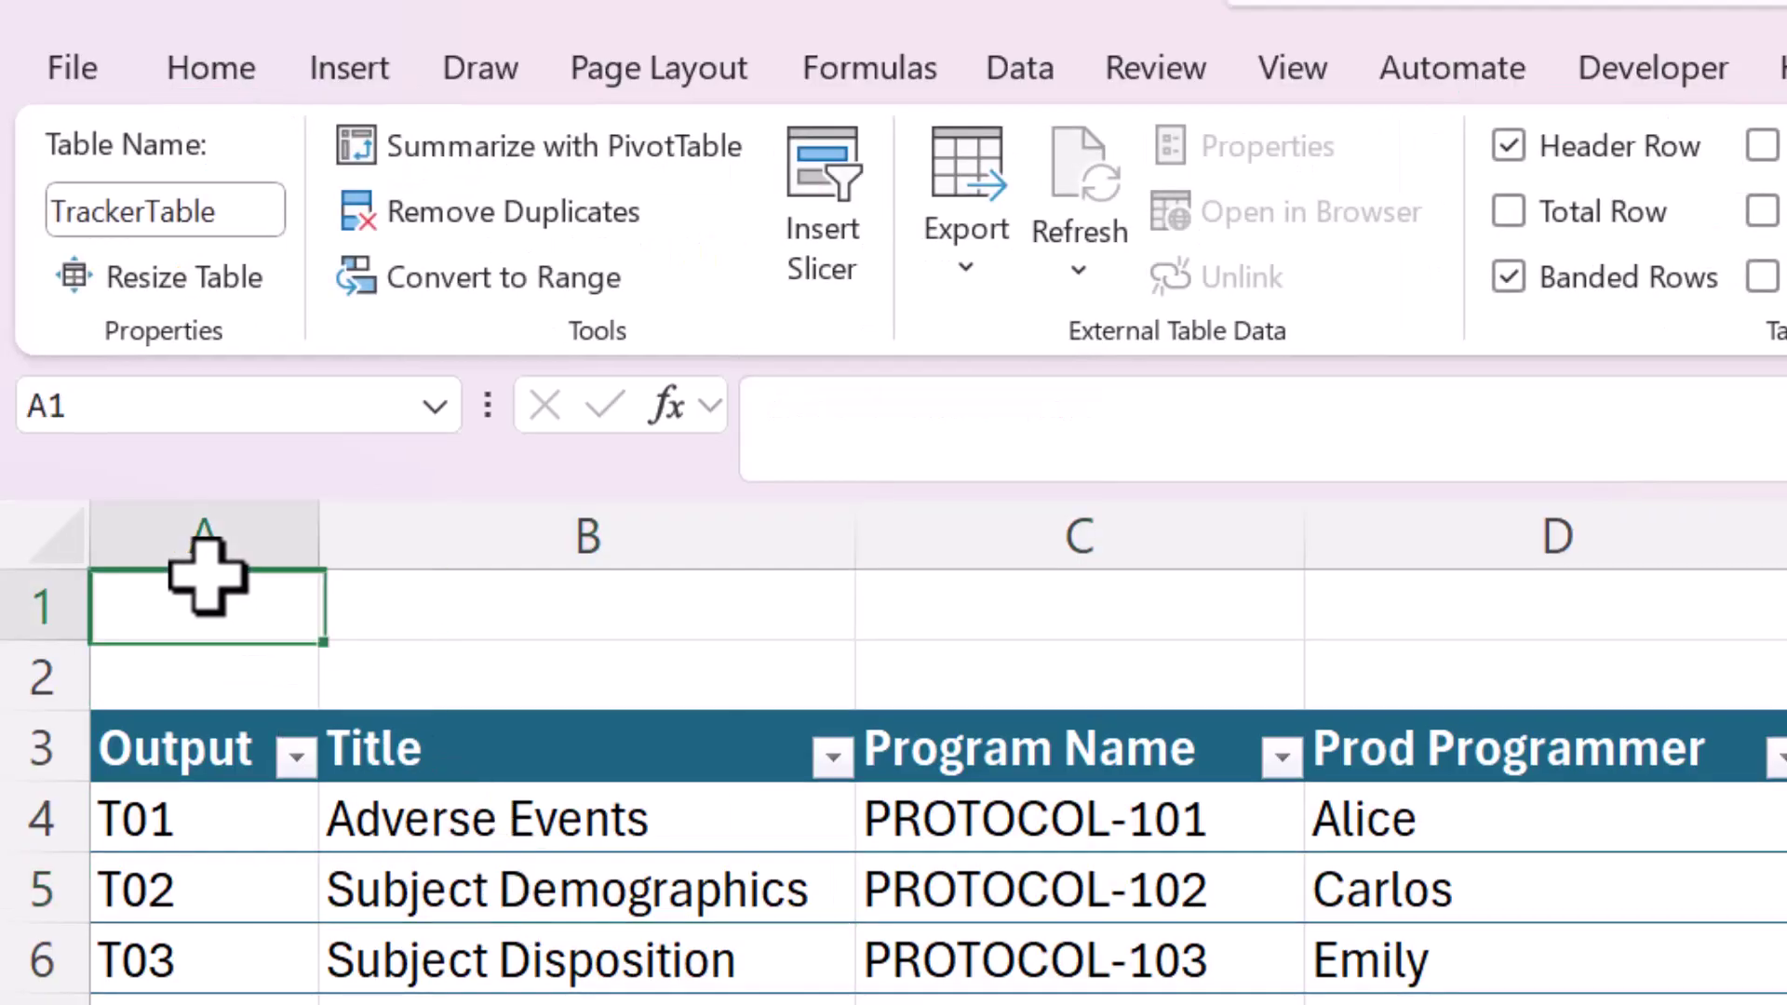
left_click(542, 627)
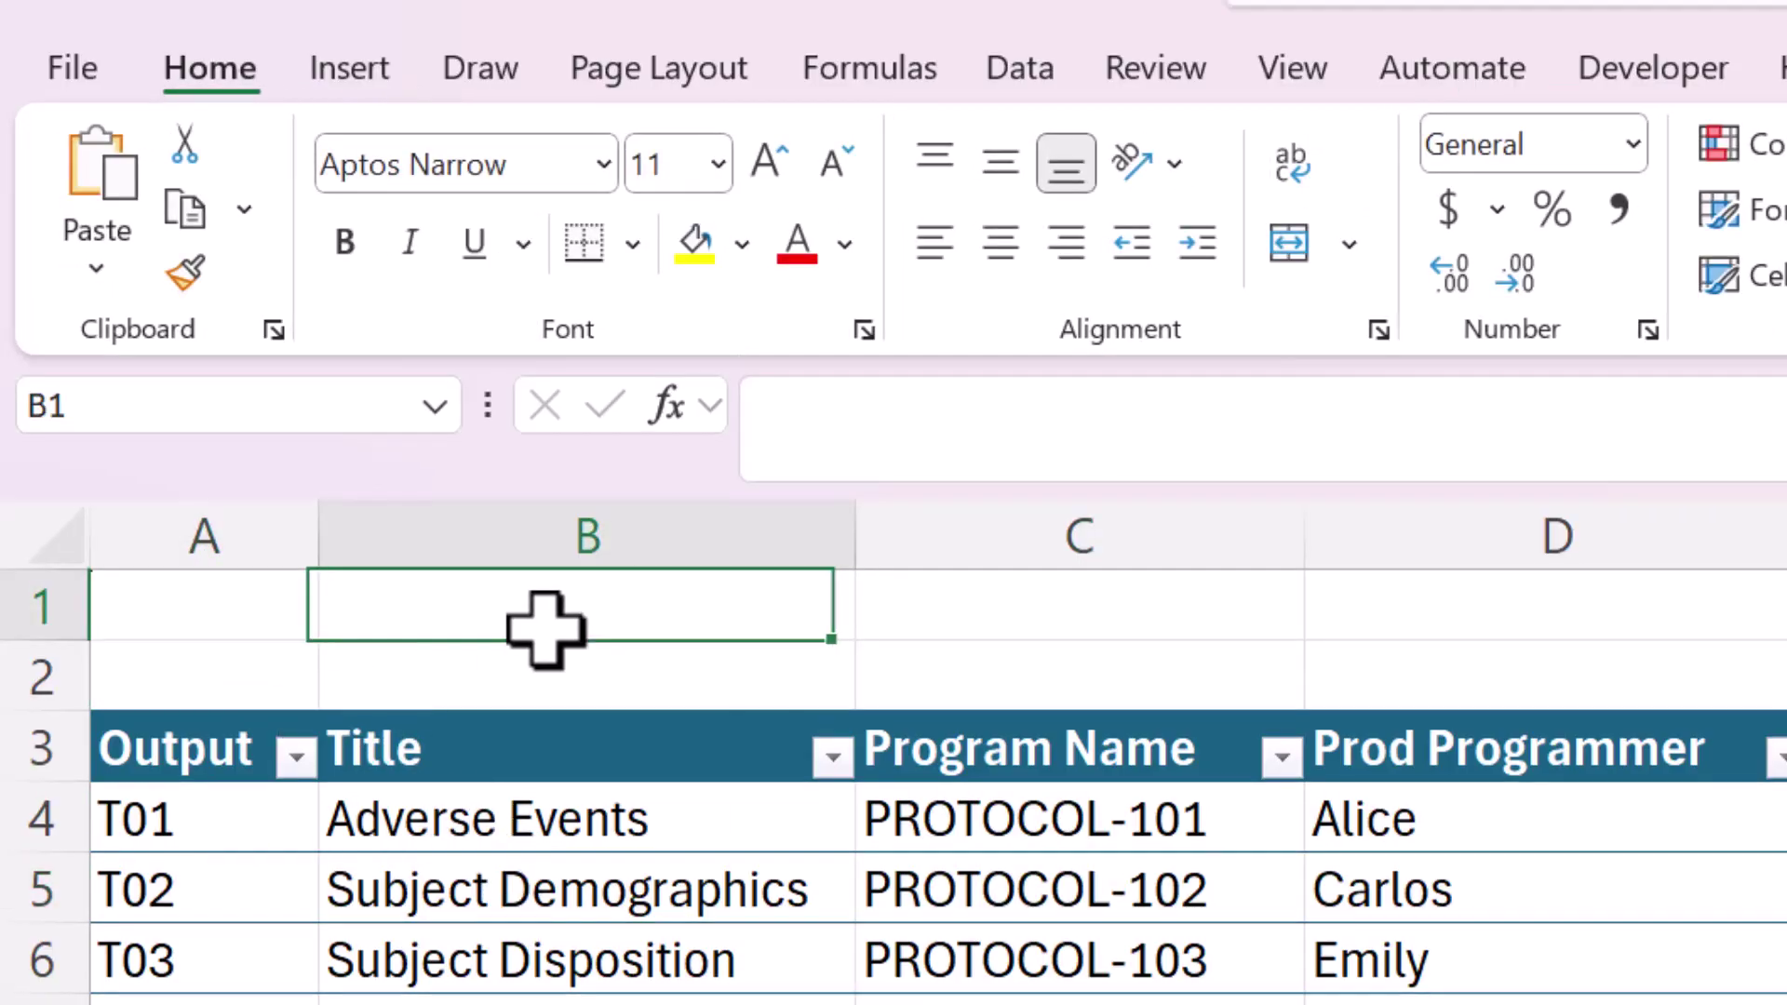
left_click(1285, 427)
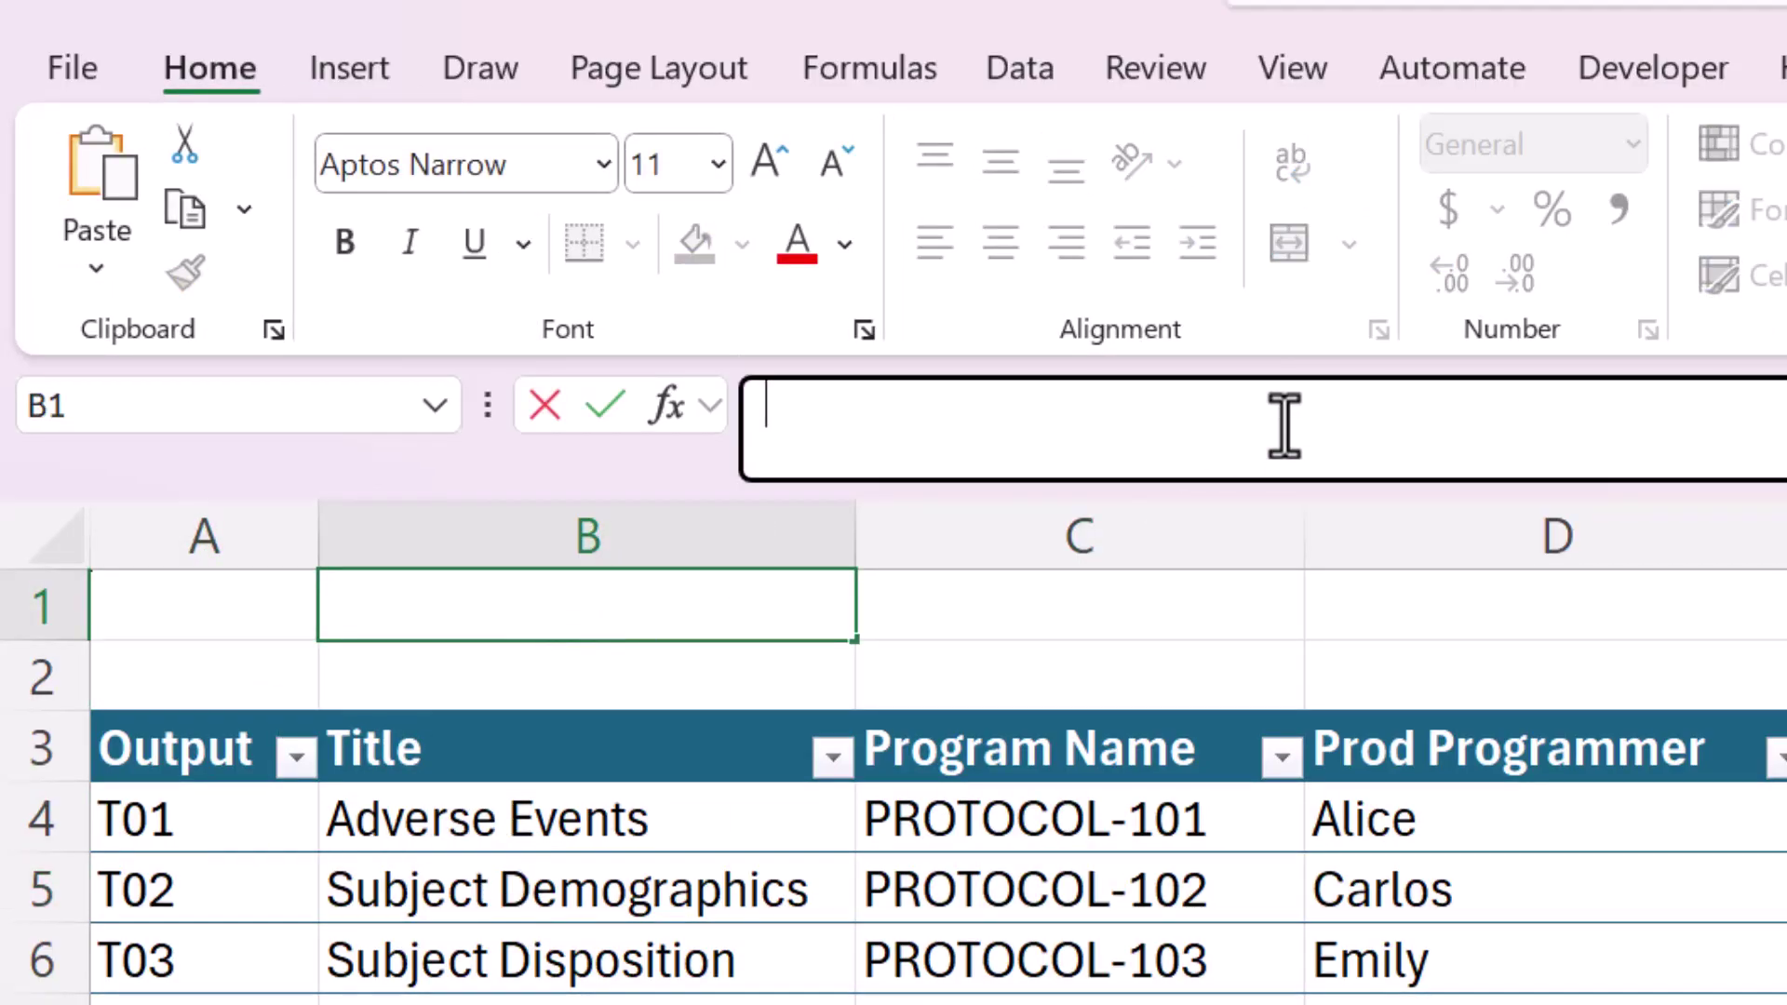
type("=COUNTIF(TrackerTable[QC Status], \"QC Passed\")")
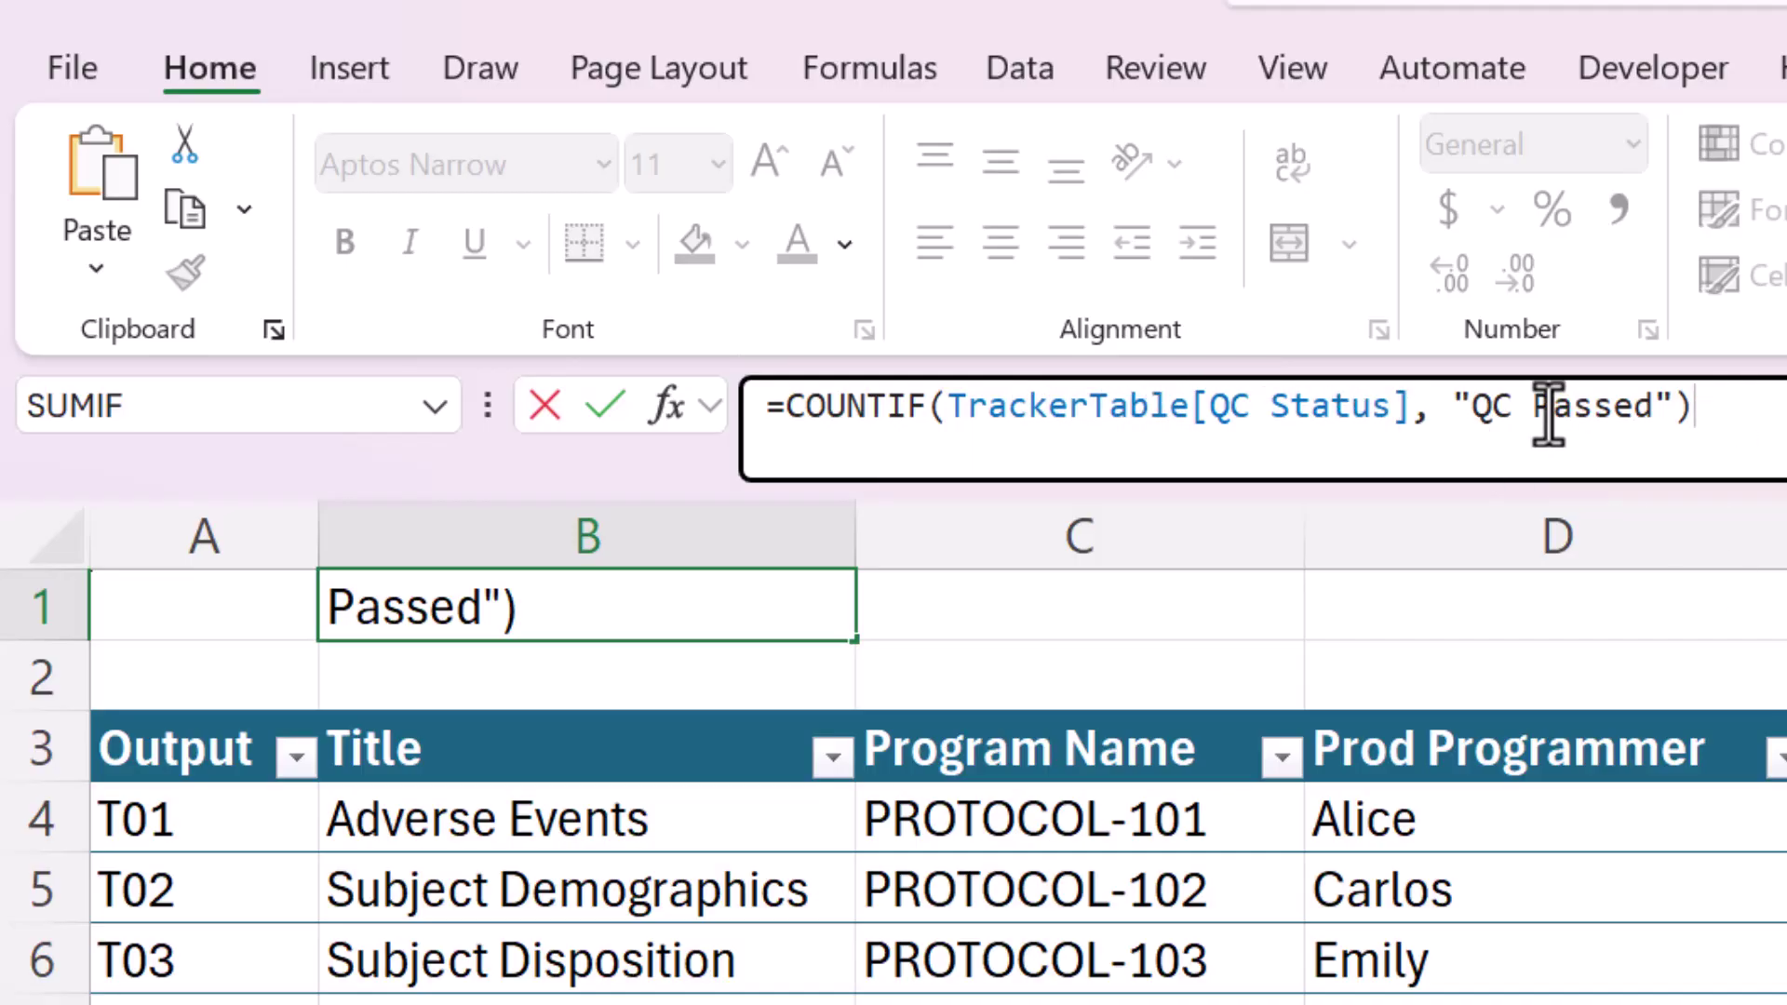
left_click(852, 405)
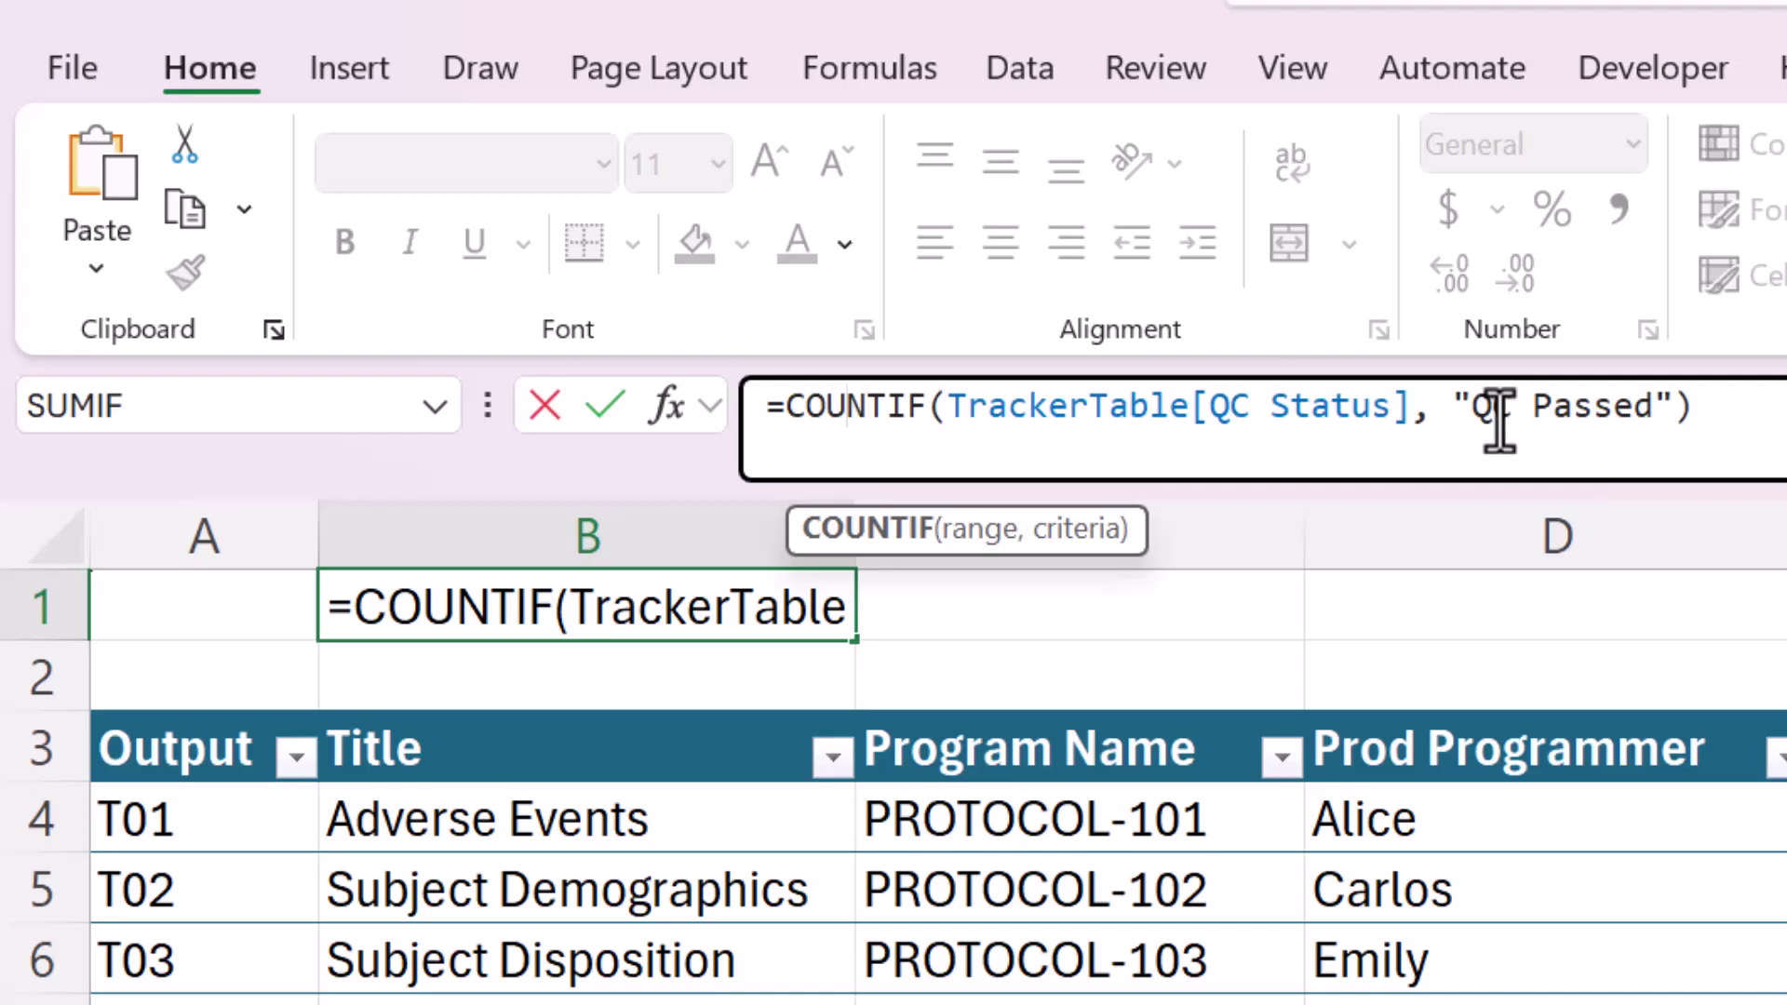
left_click(1695, 407)
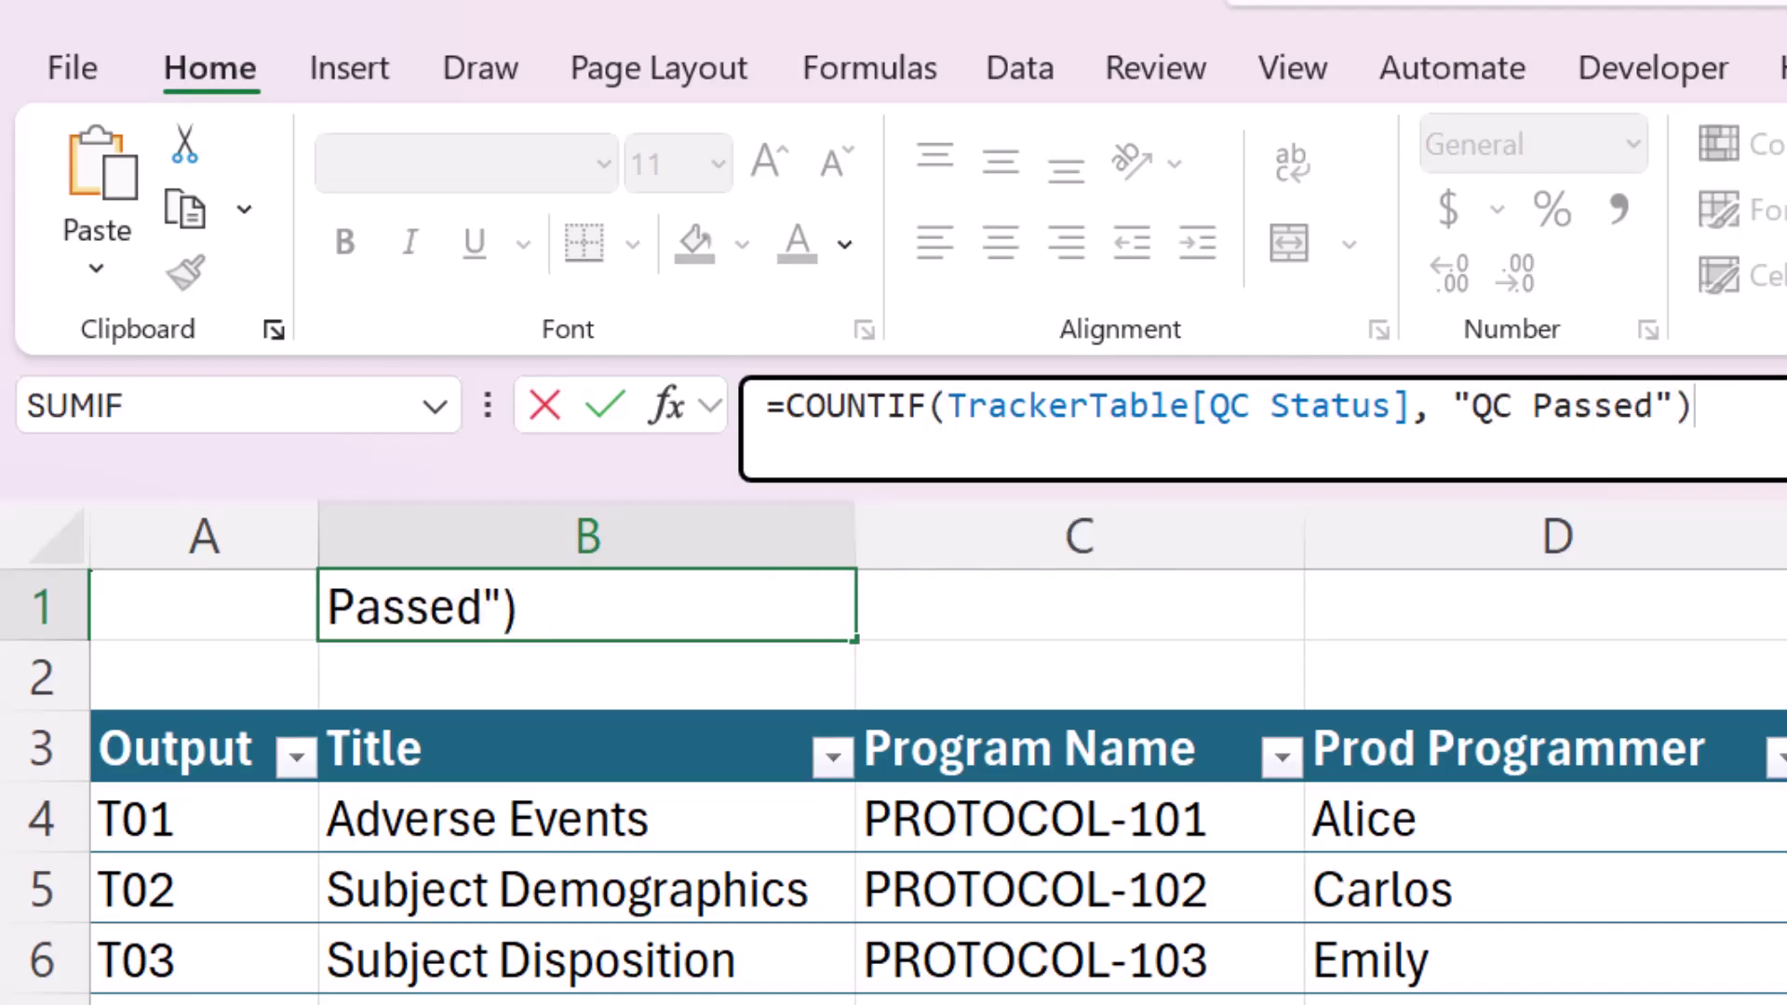
key("Return")
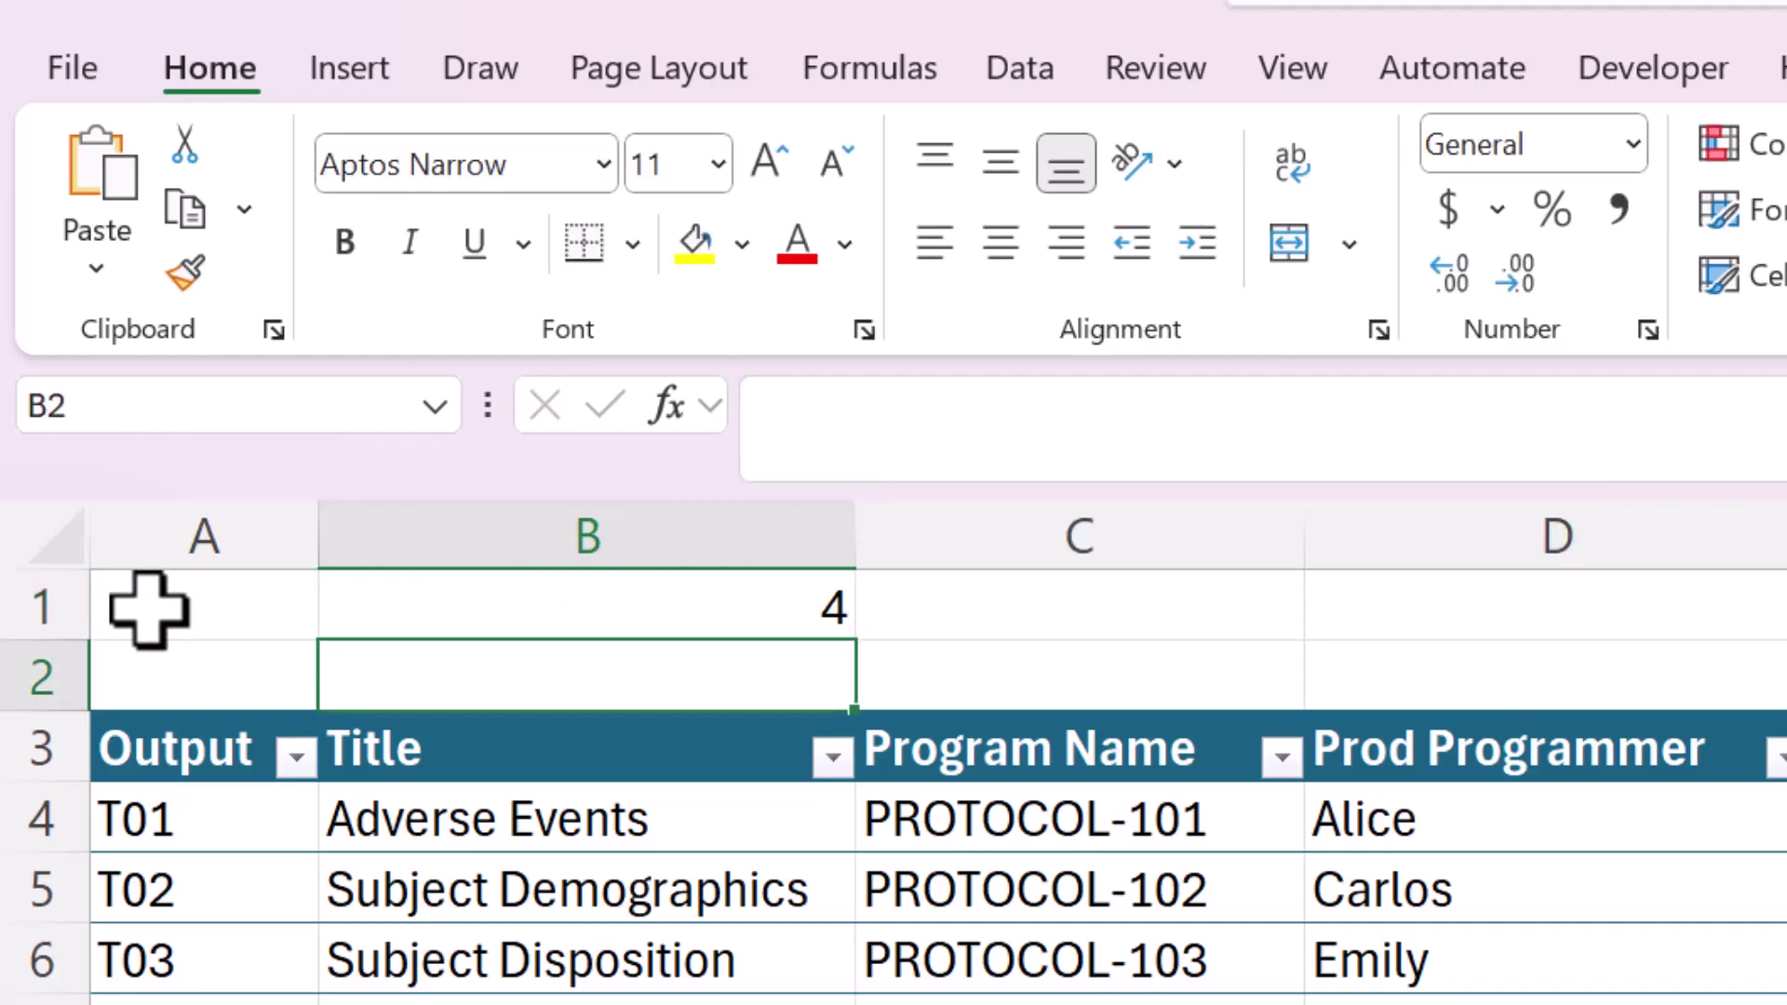
Label A1 'QC Passed' and widen column A to fit the label
left_click(295, 603)
type("QC")
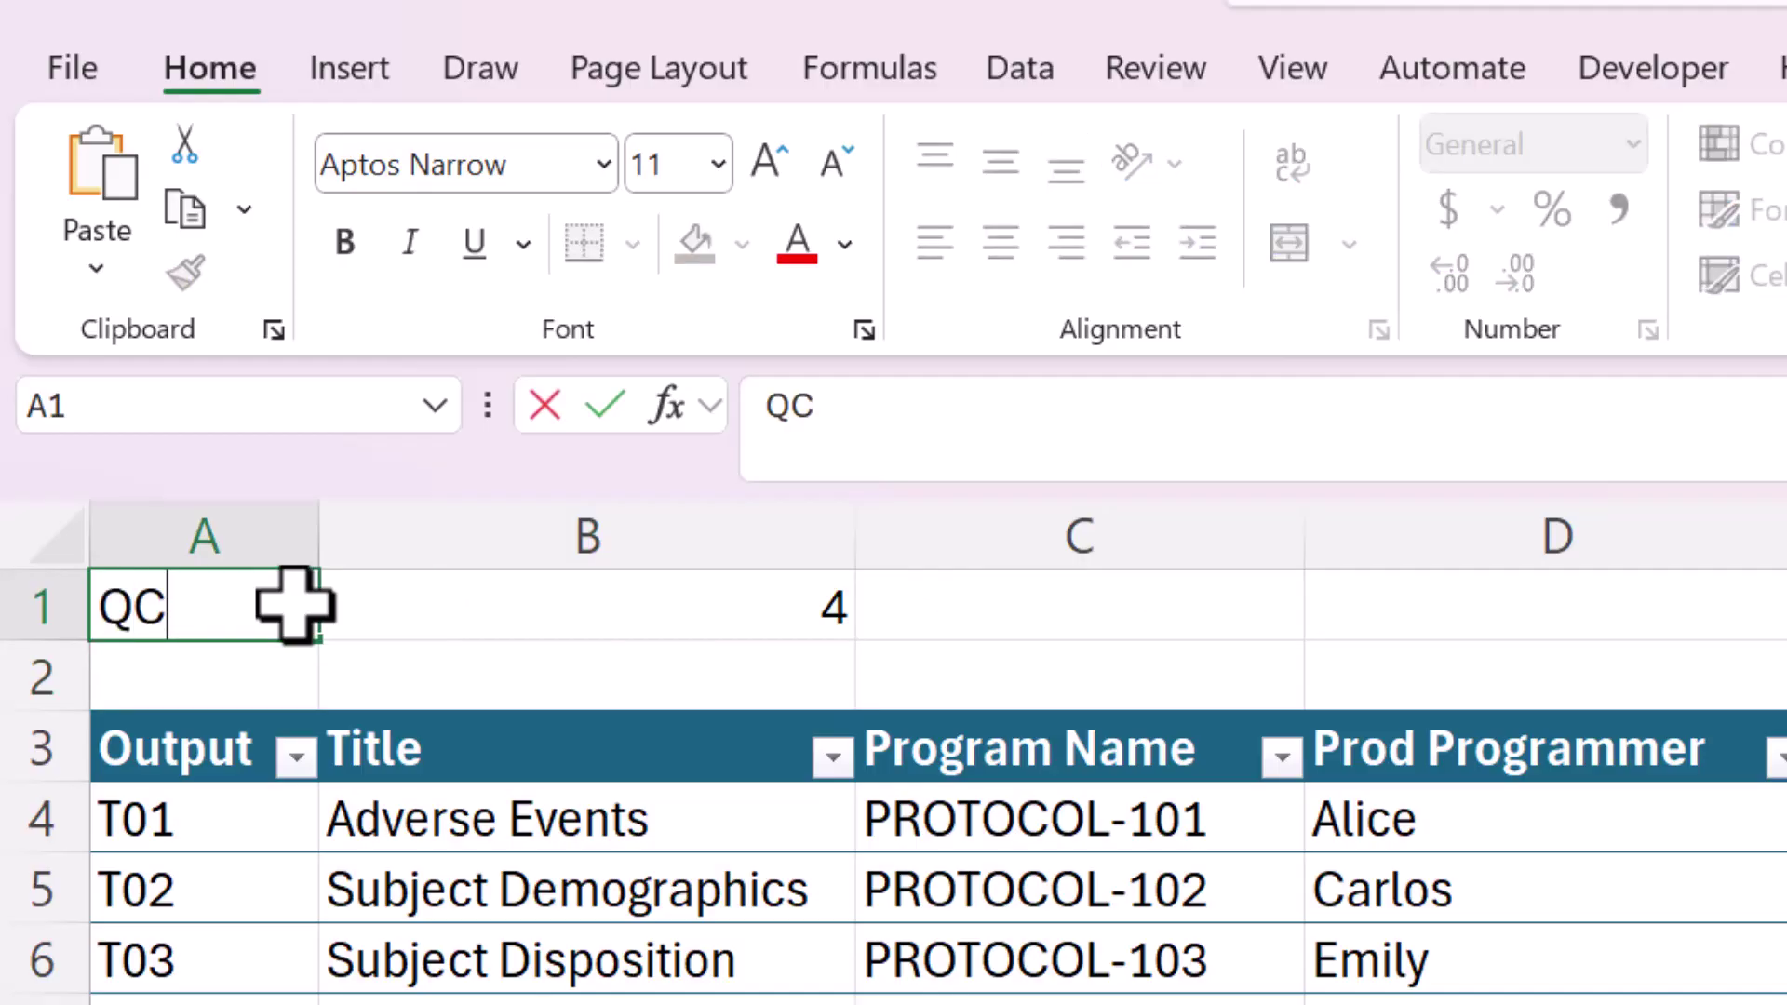
type(" Passed")
key("Return")
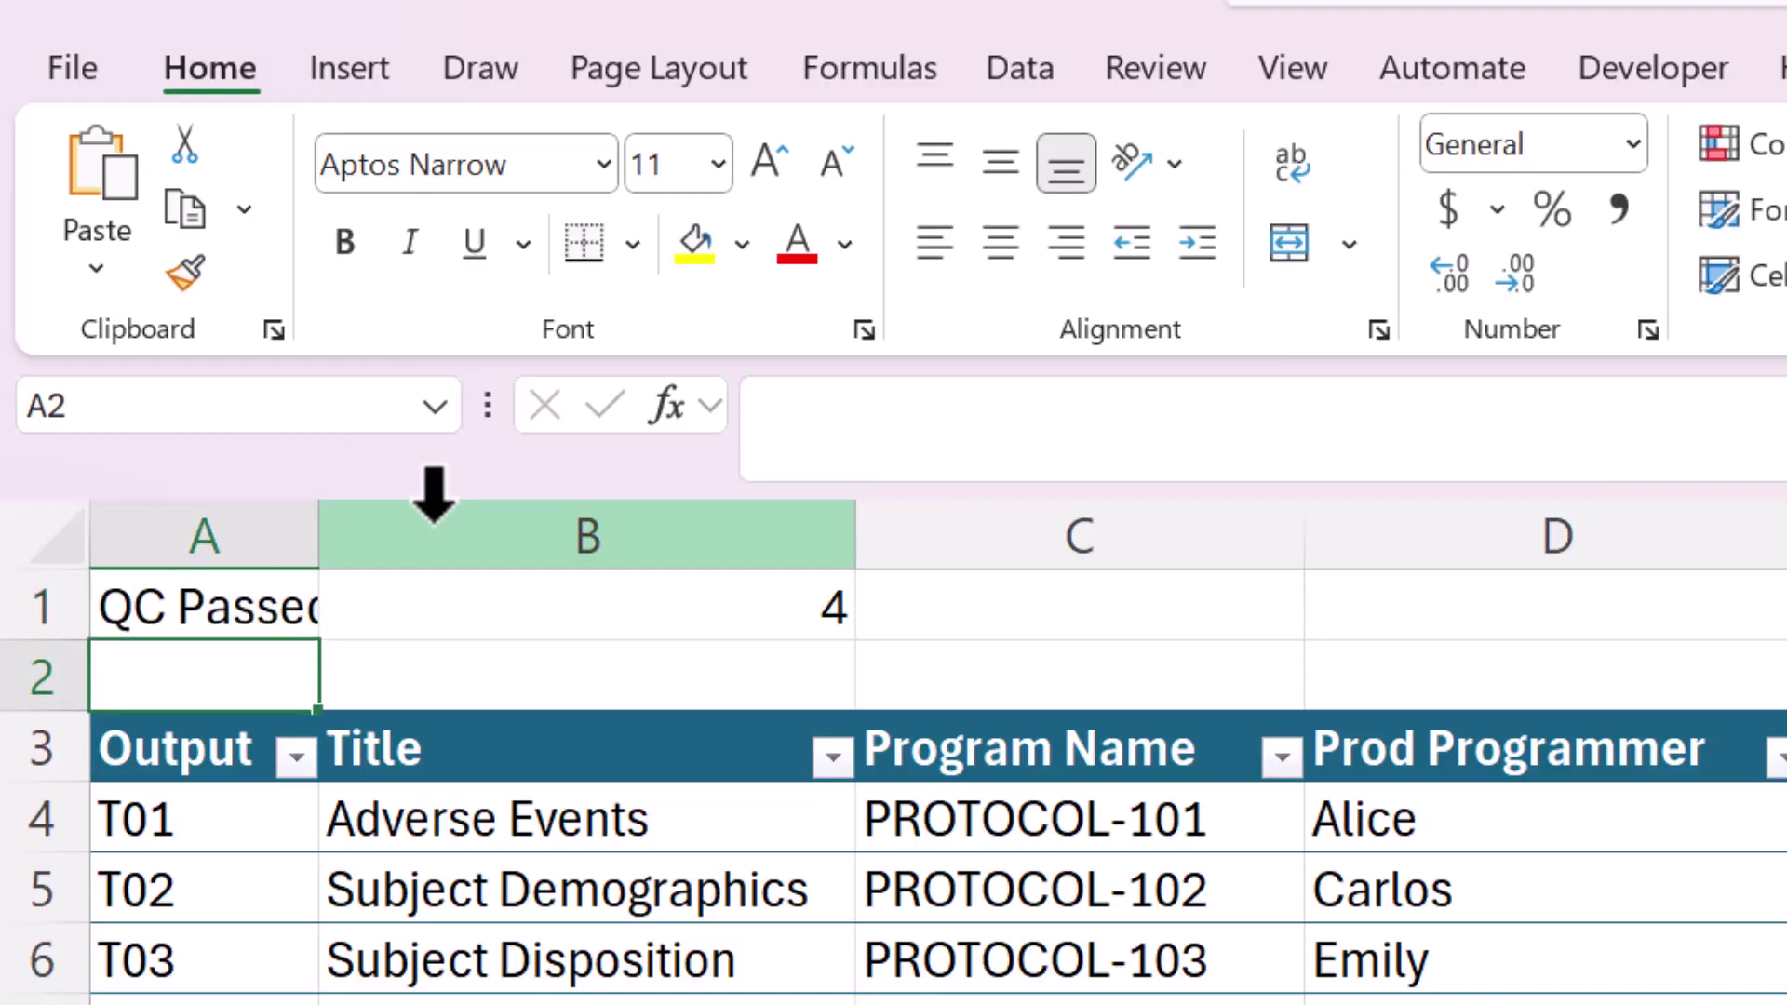
left_click_drag(320, 538, 366, 532)
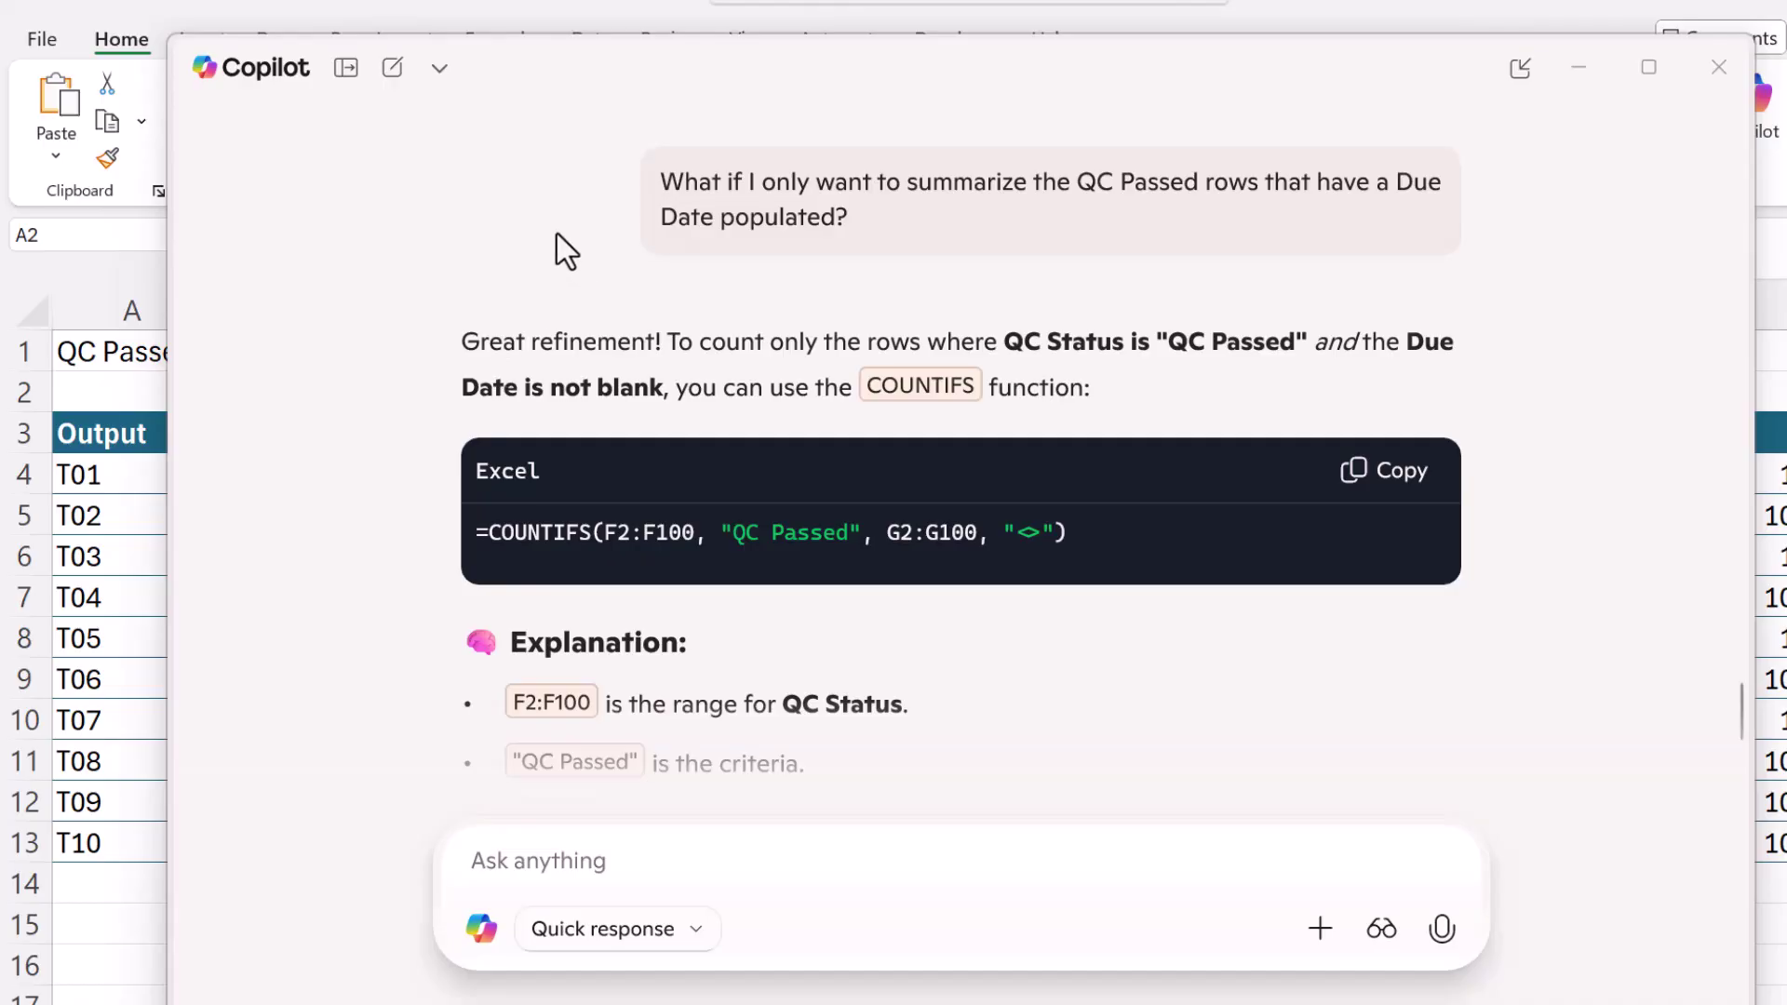
Select Copilot's suggested COUNTIFS formula that also requires a populated Due Date
double_click(680, 187)
left_click(702, 189)
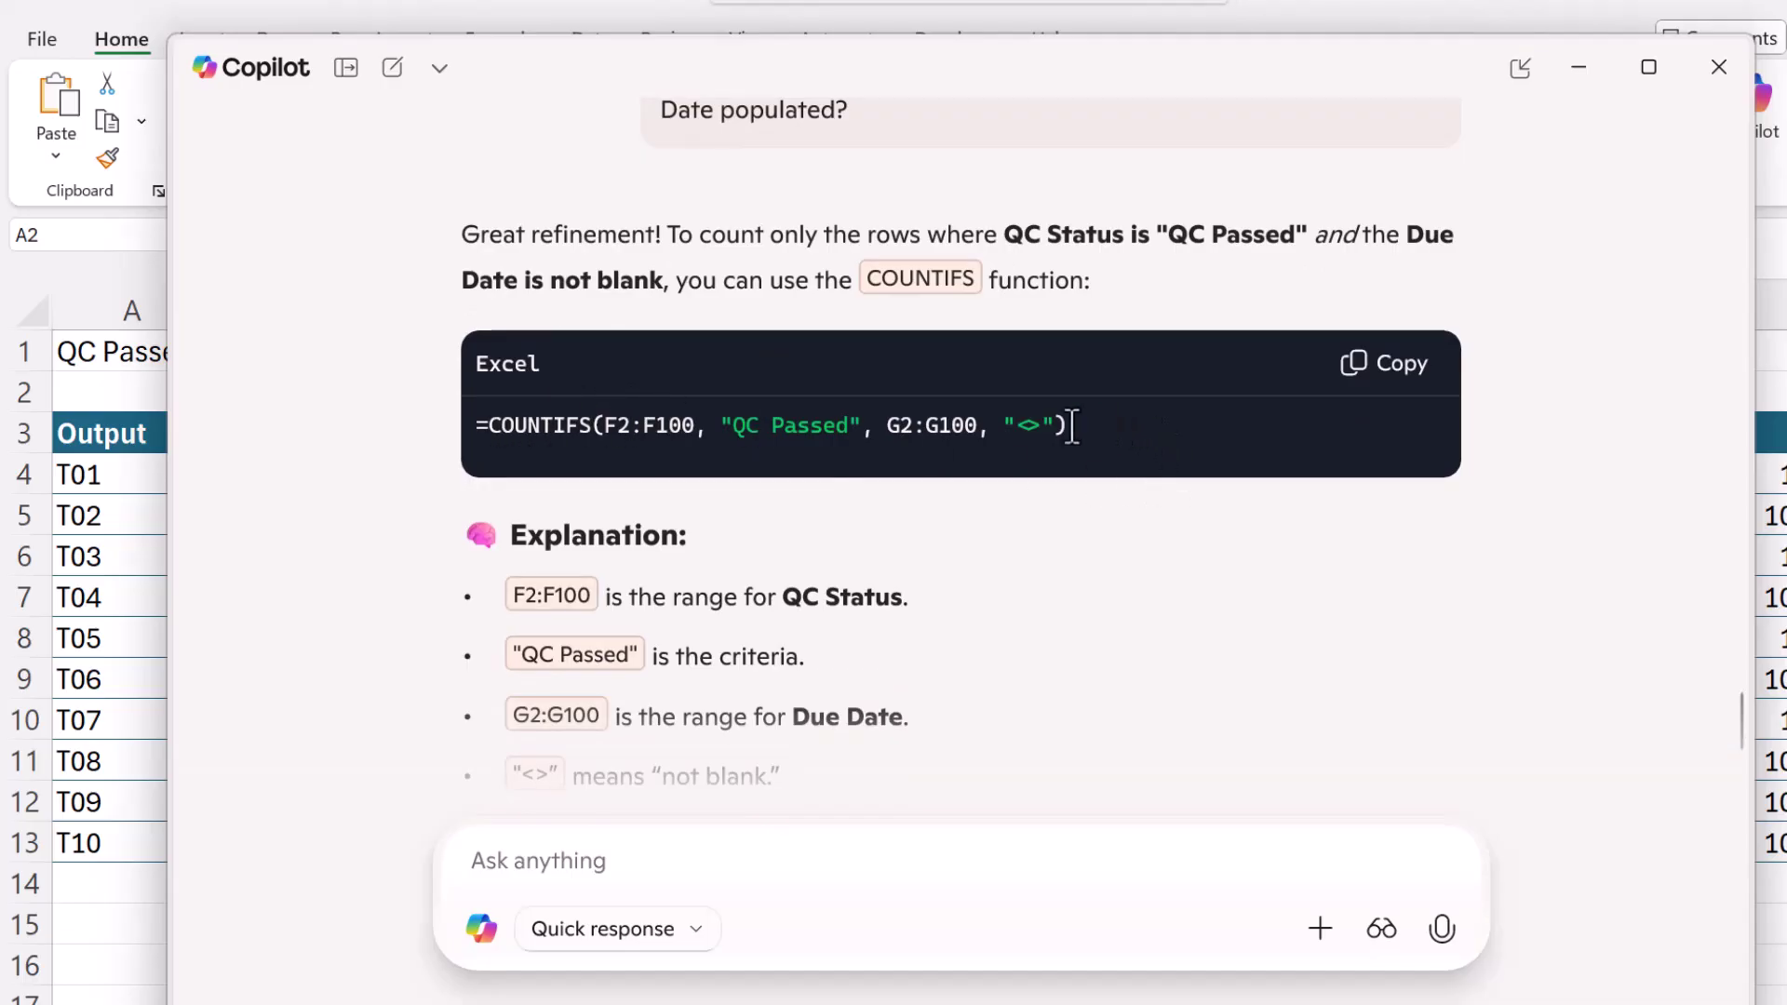
left_click_drag(1072, 427, 462, 441)
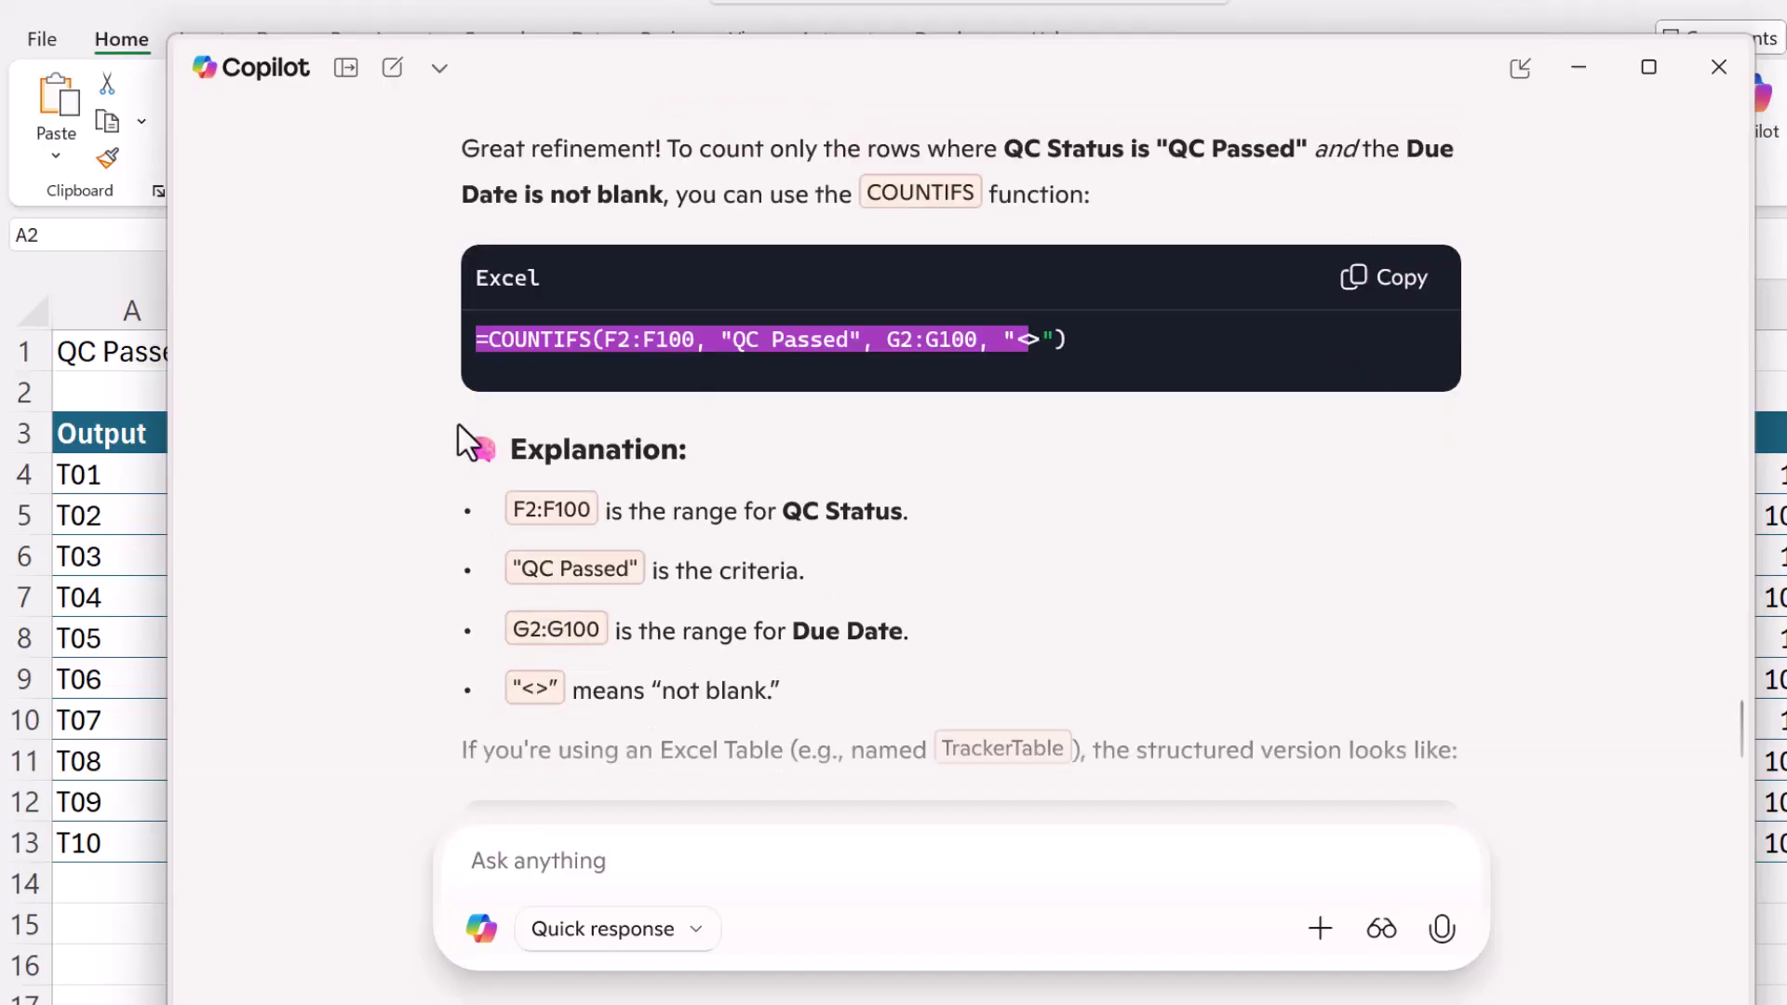
left_click_drag(596, 337, 669, 342)
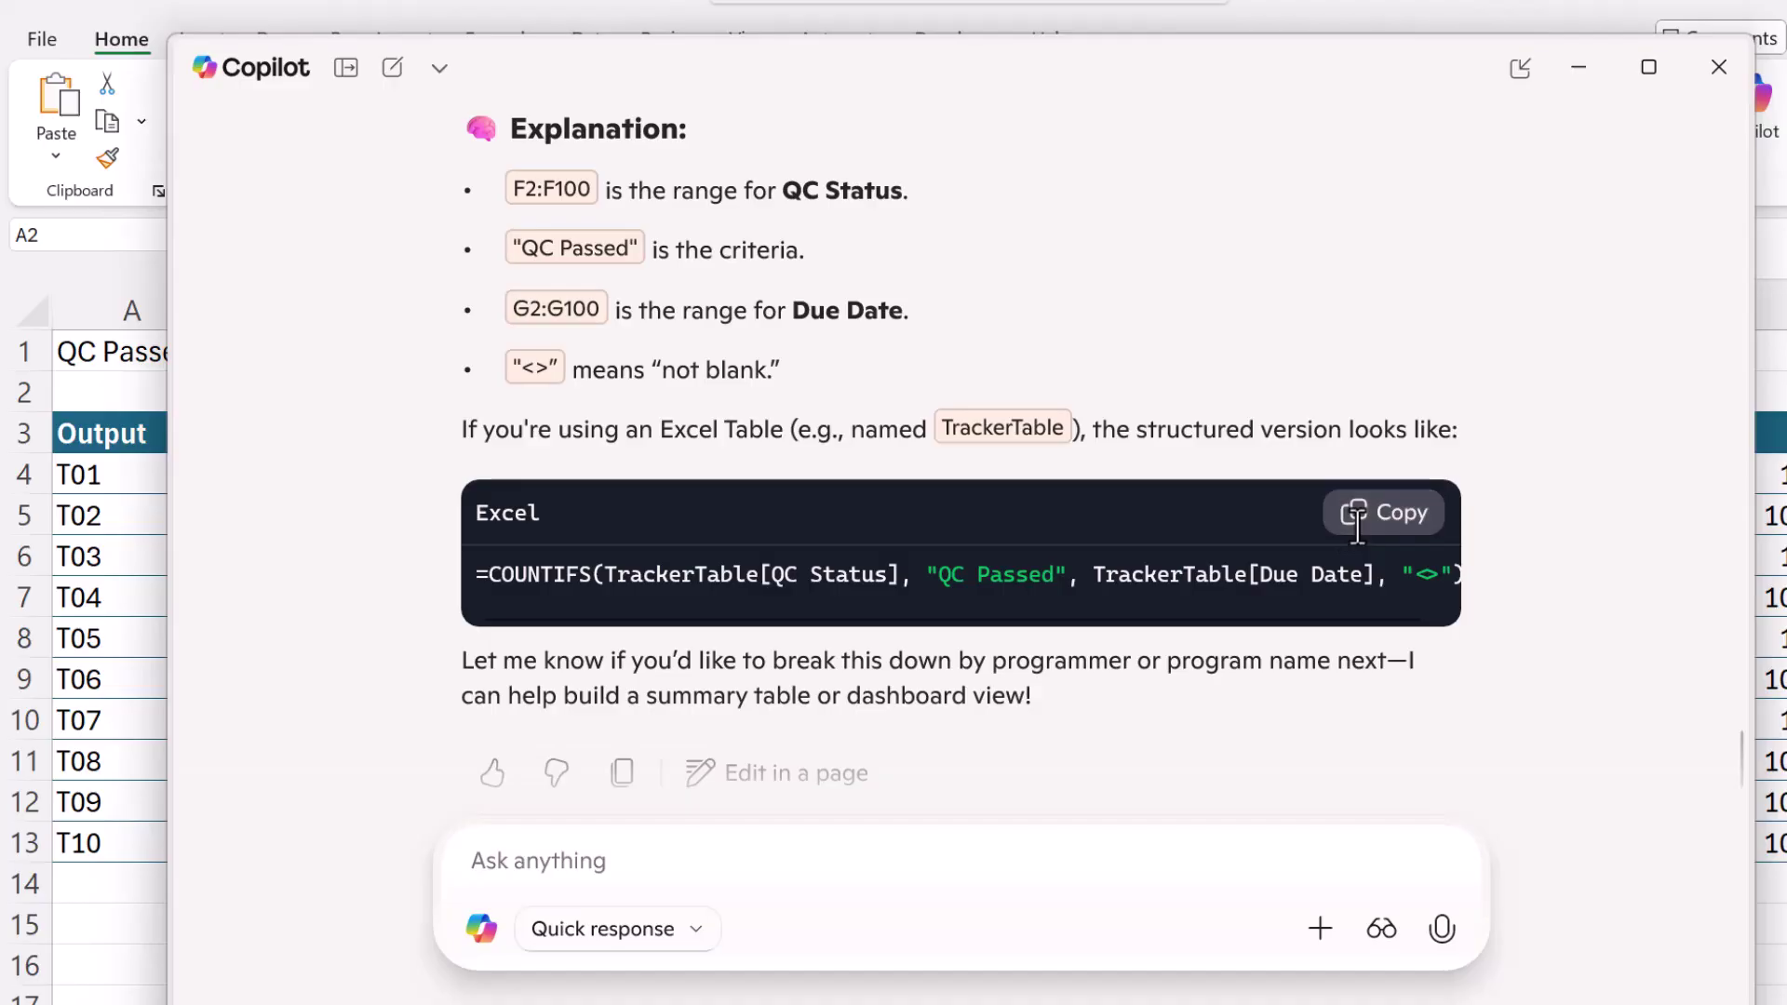
Replace B1's COUNTIF with the pasted COUNTIFS formula that requires a Due Date
left_click(1582, 71)
left_click(298, 340)
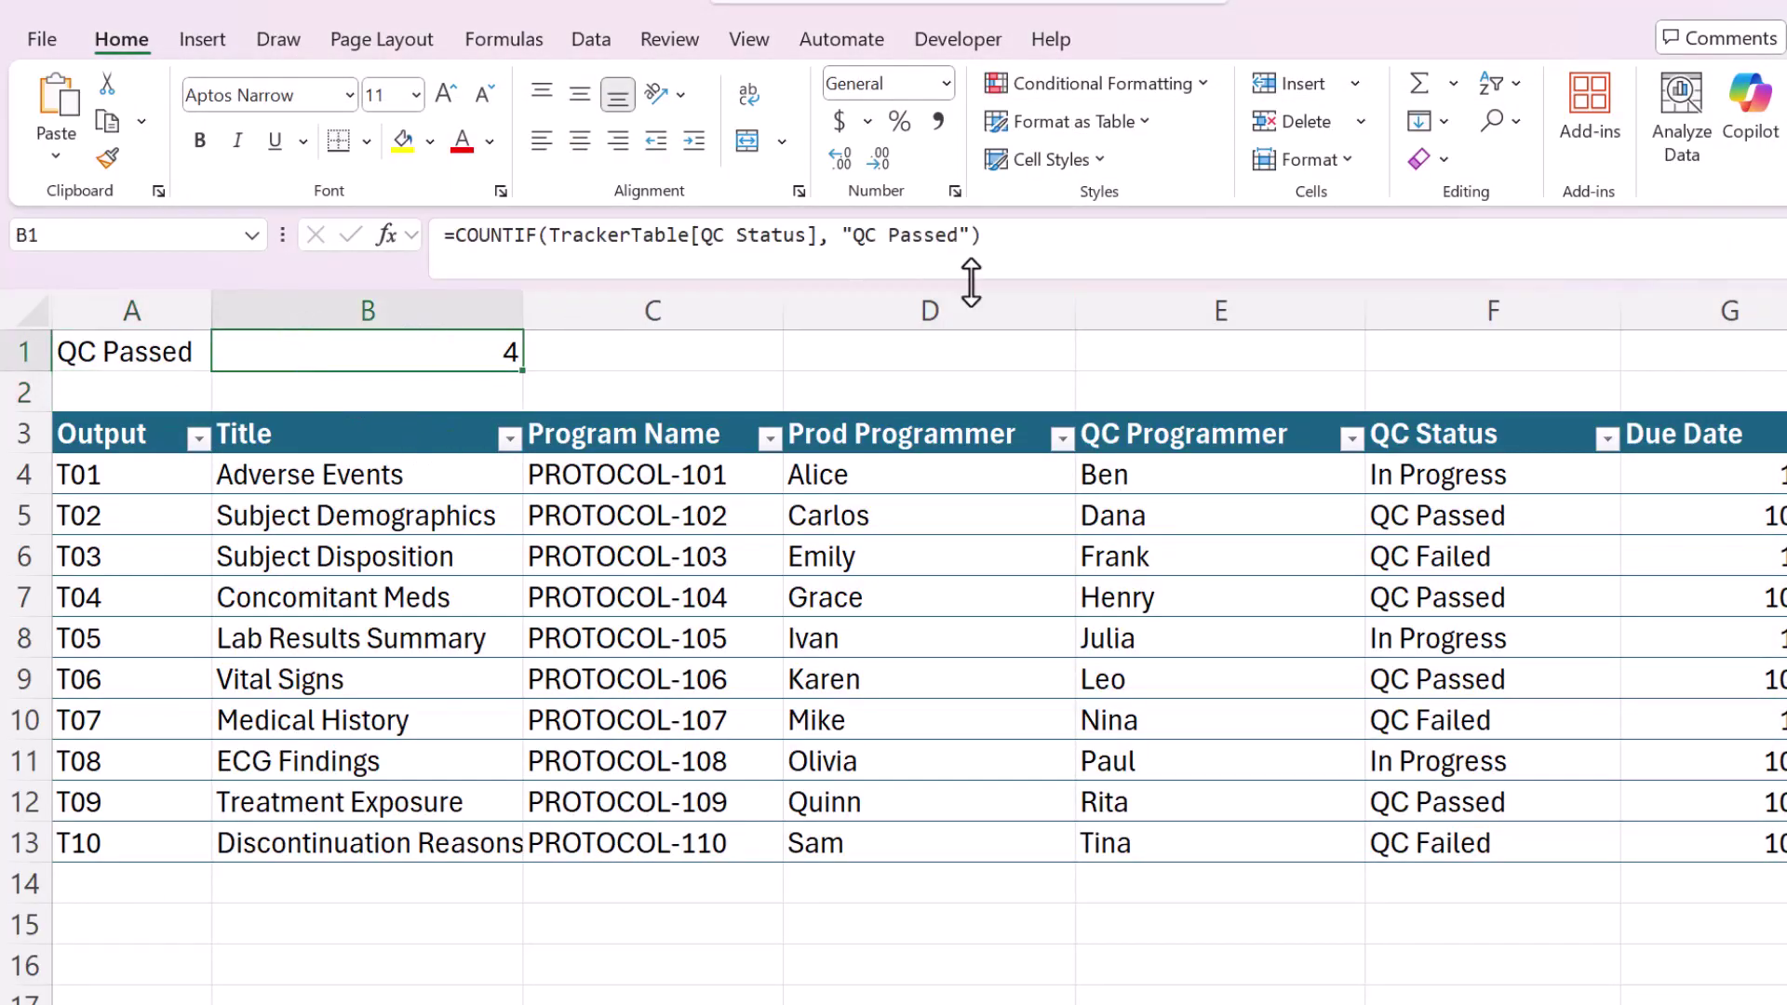
left_click(834, 254)
left_click_drag(983, 238, 372, 241)
type("=COUNTIFS(TrackerTable[QC Status], \"QC Passed\", TrackerTable[Due Date], \"<>\")")
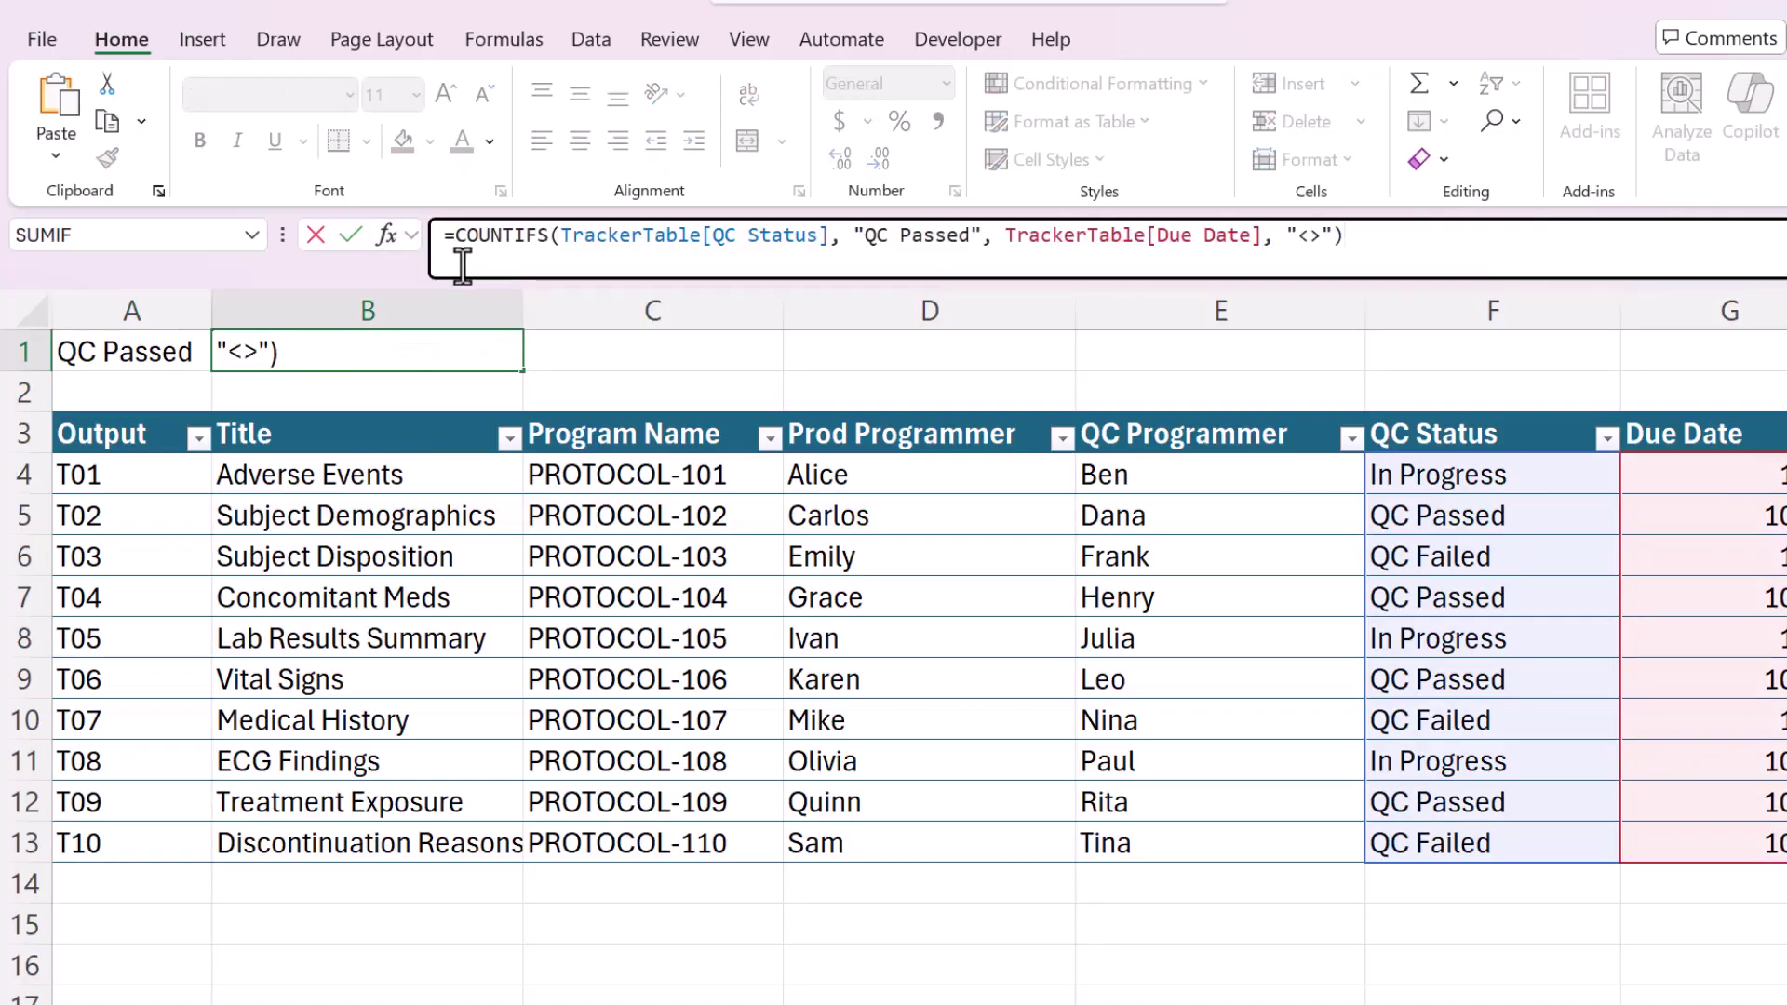
key("Return")
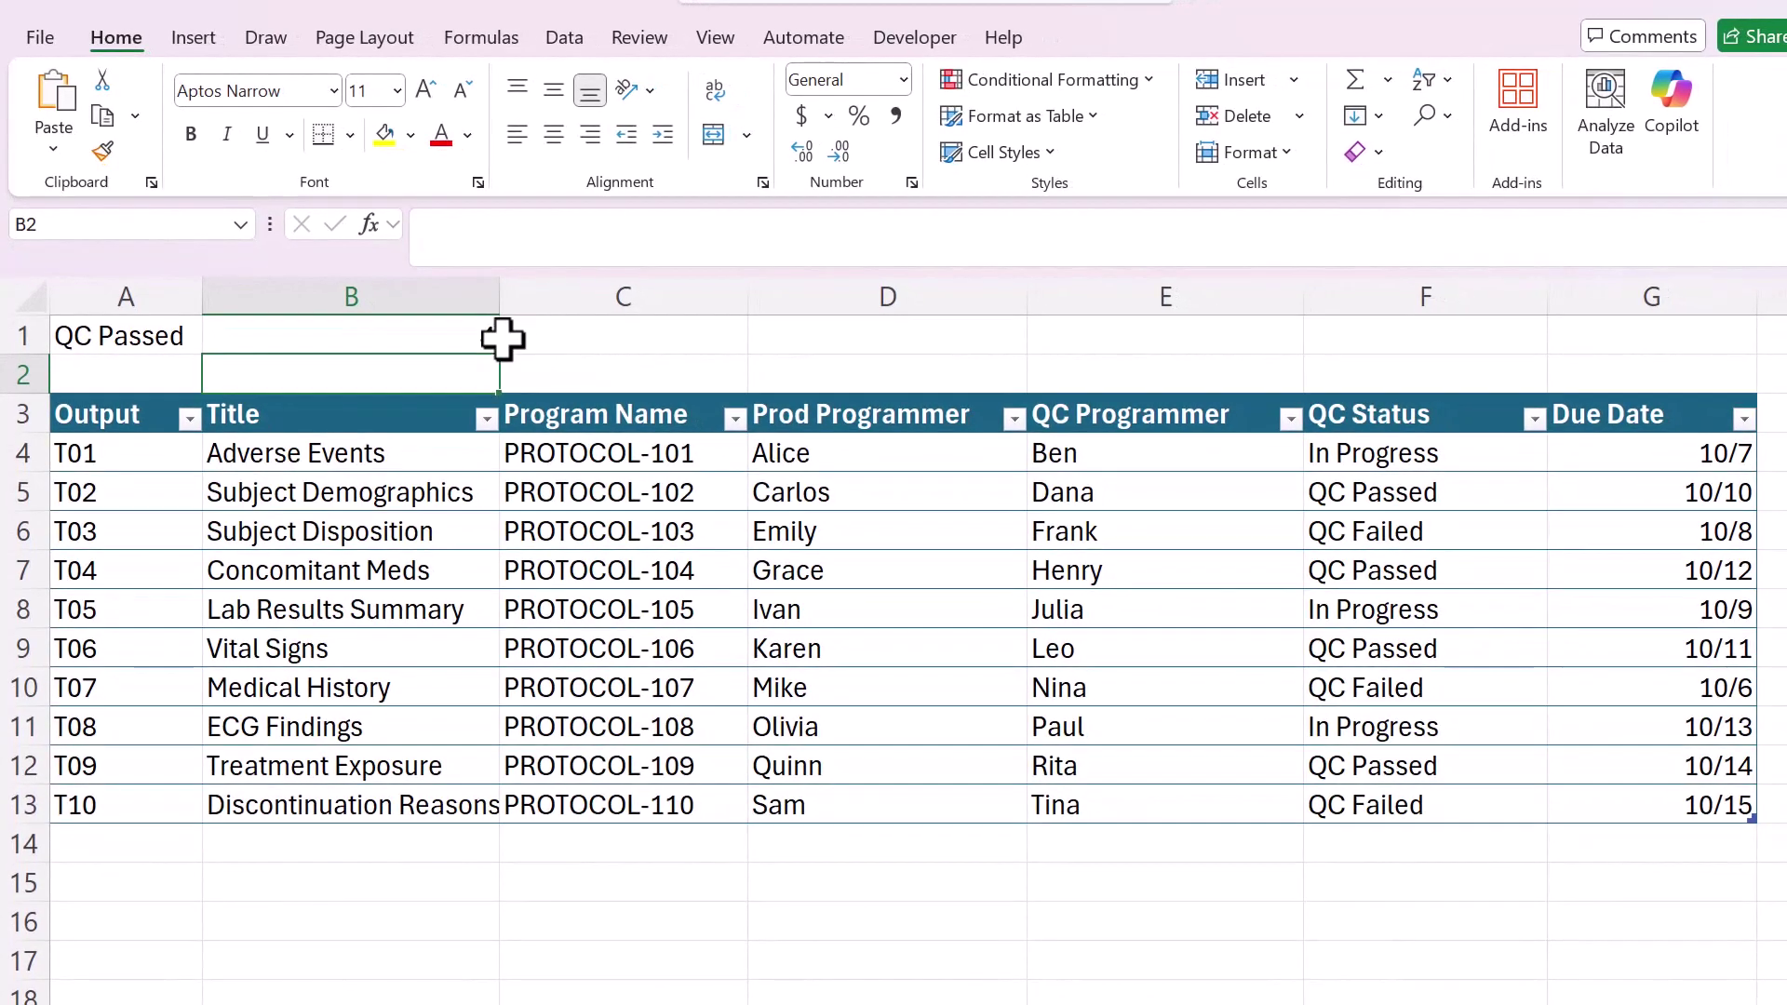
Clear T02's due date in G5 so the QC Passed count drops to 3
left_click(466, 336)
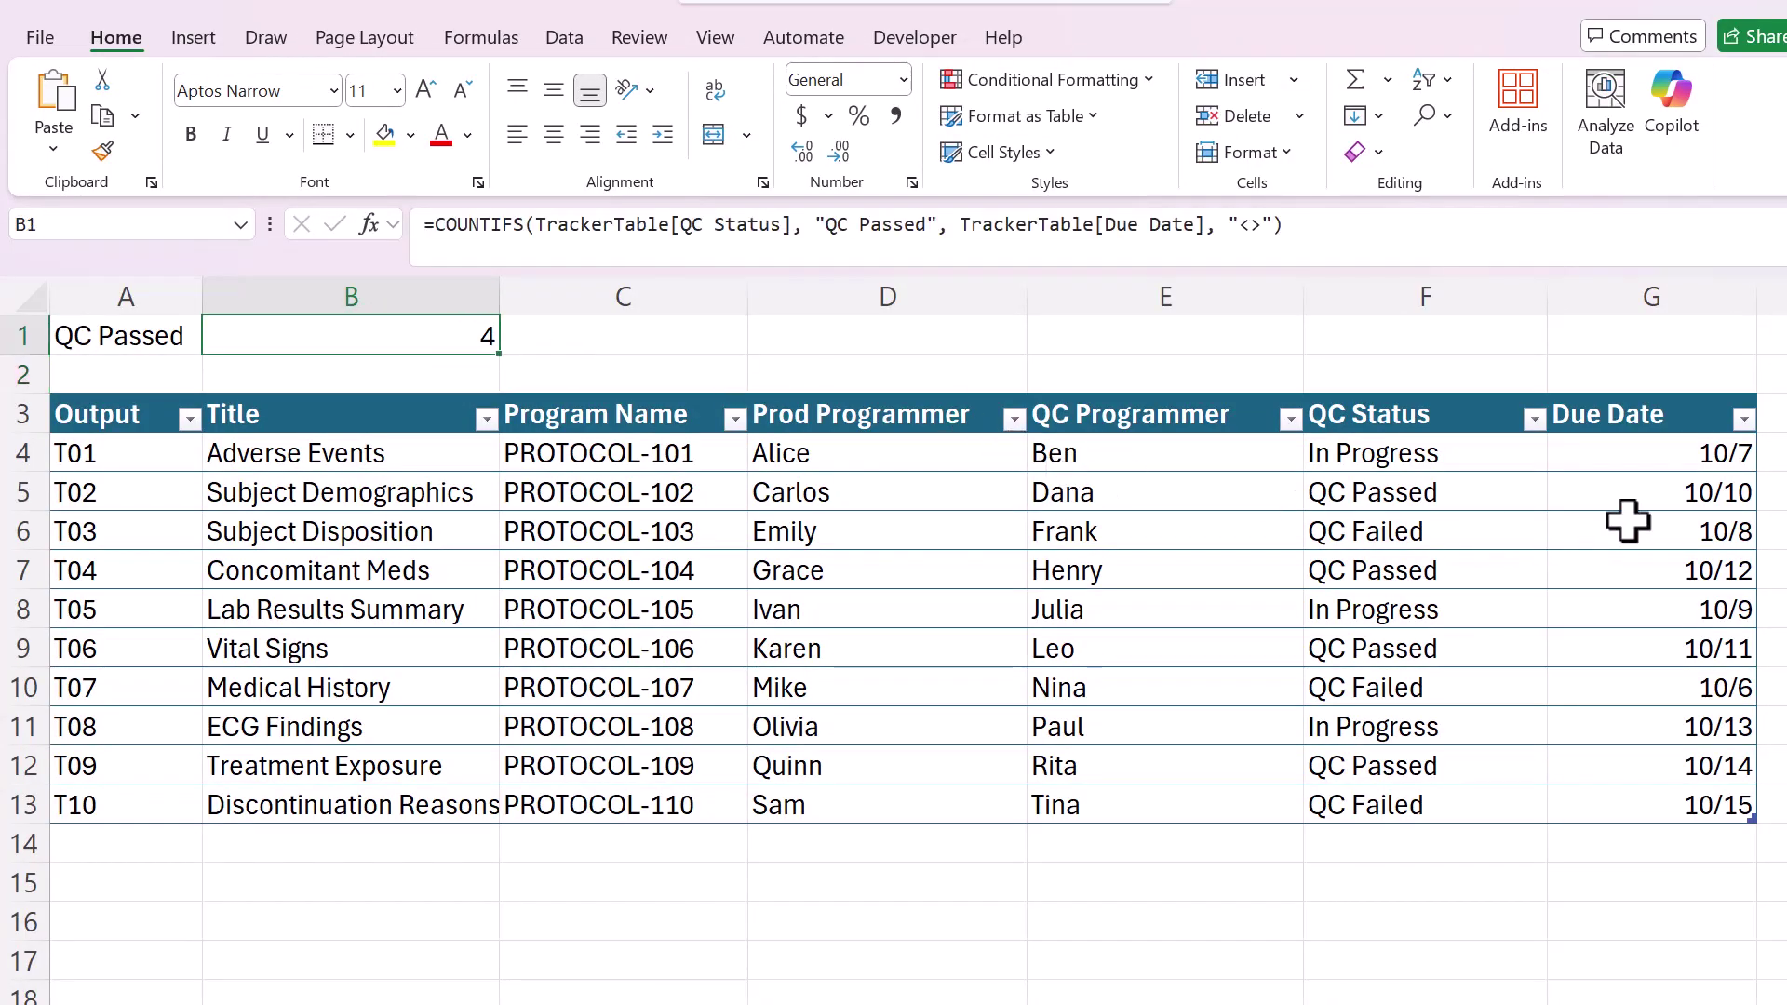
left_click(1705, 501)
key("Delete")
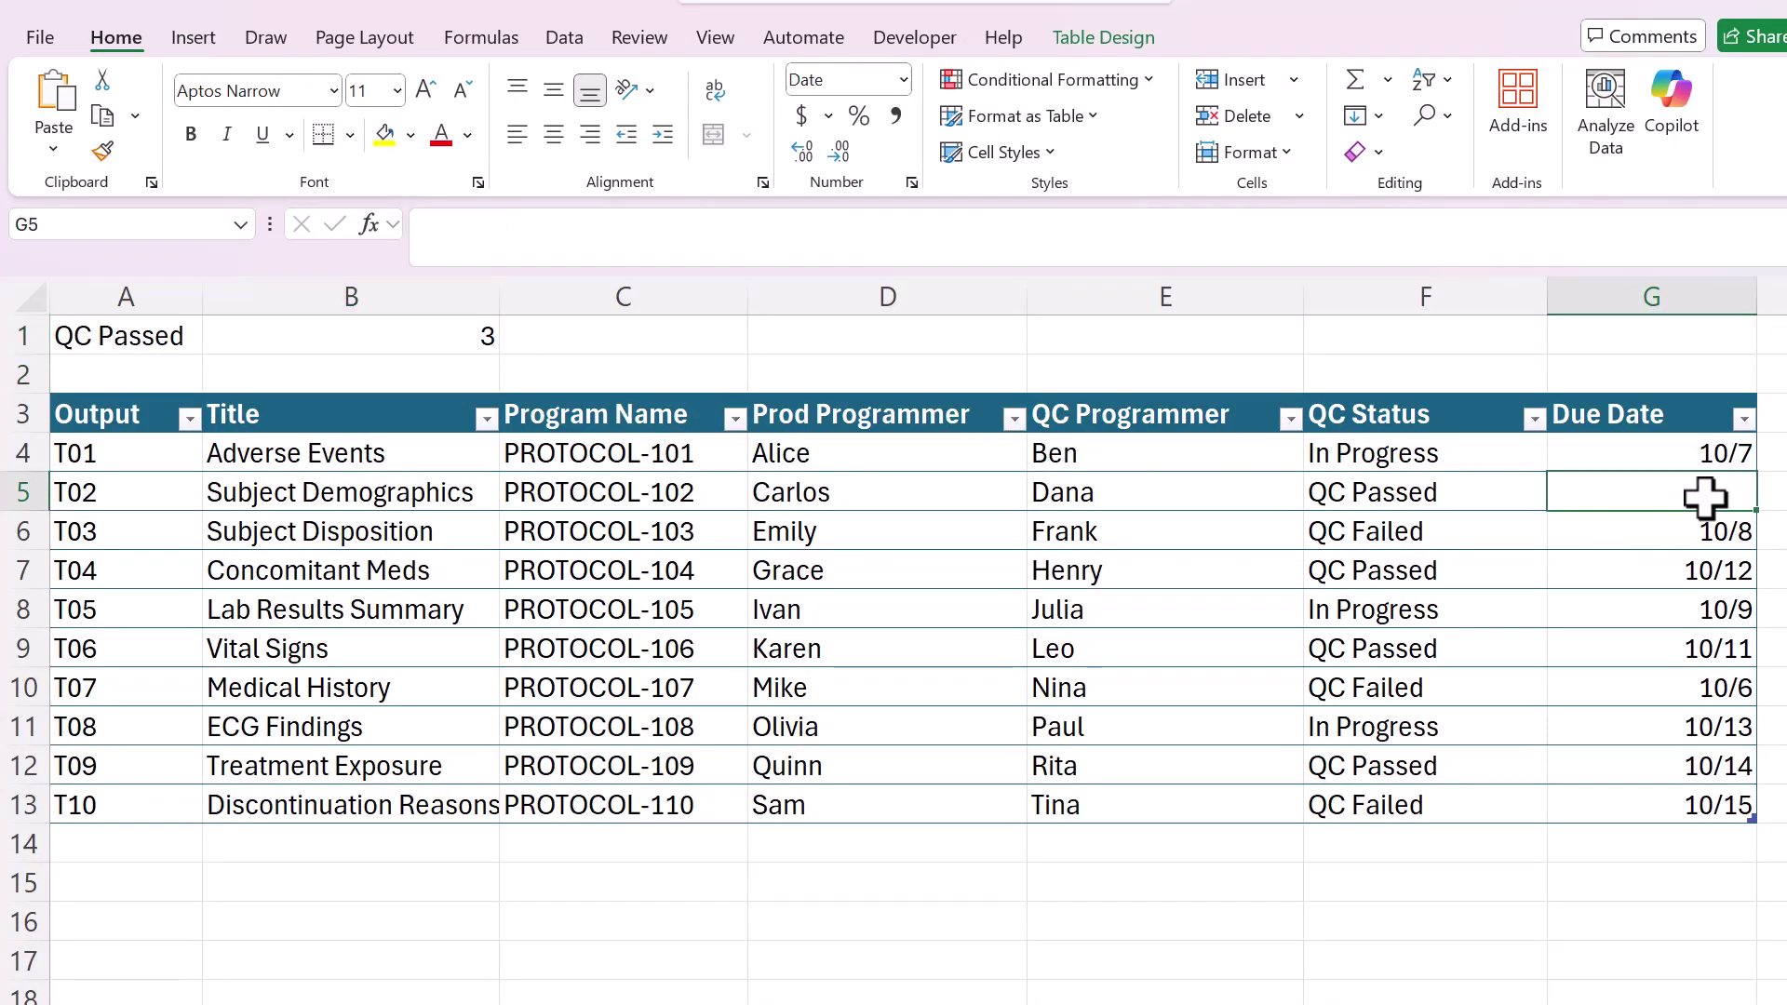
left_click(479, 335)
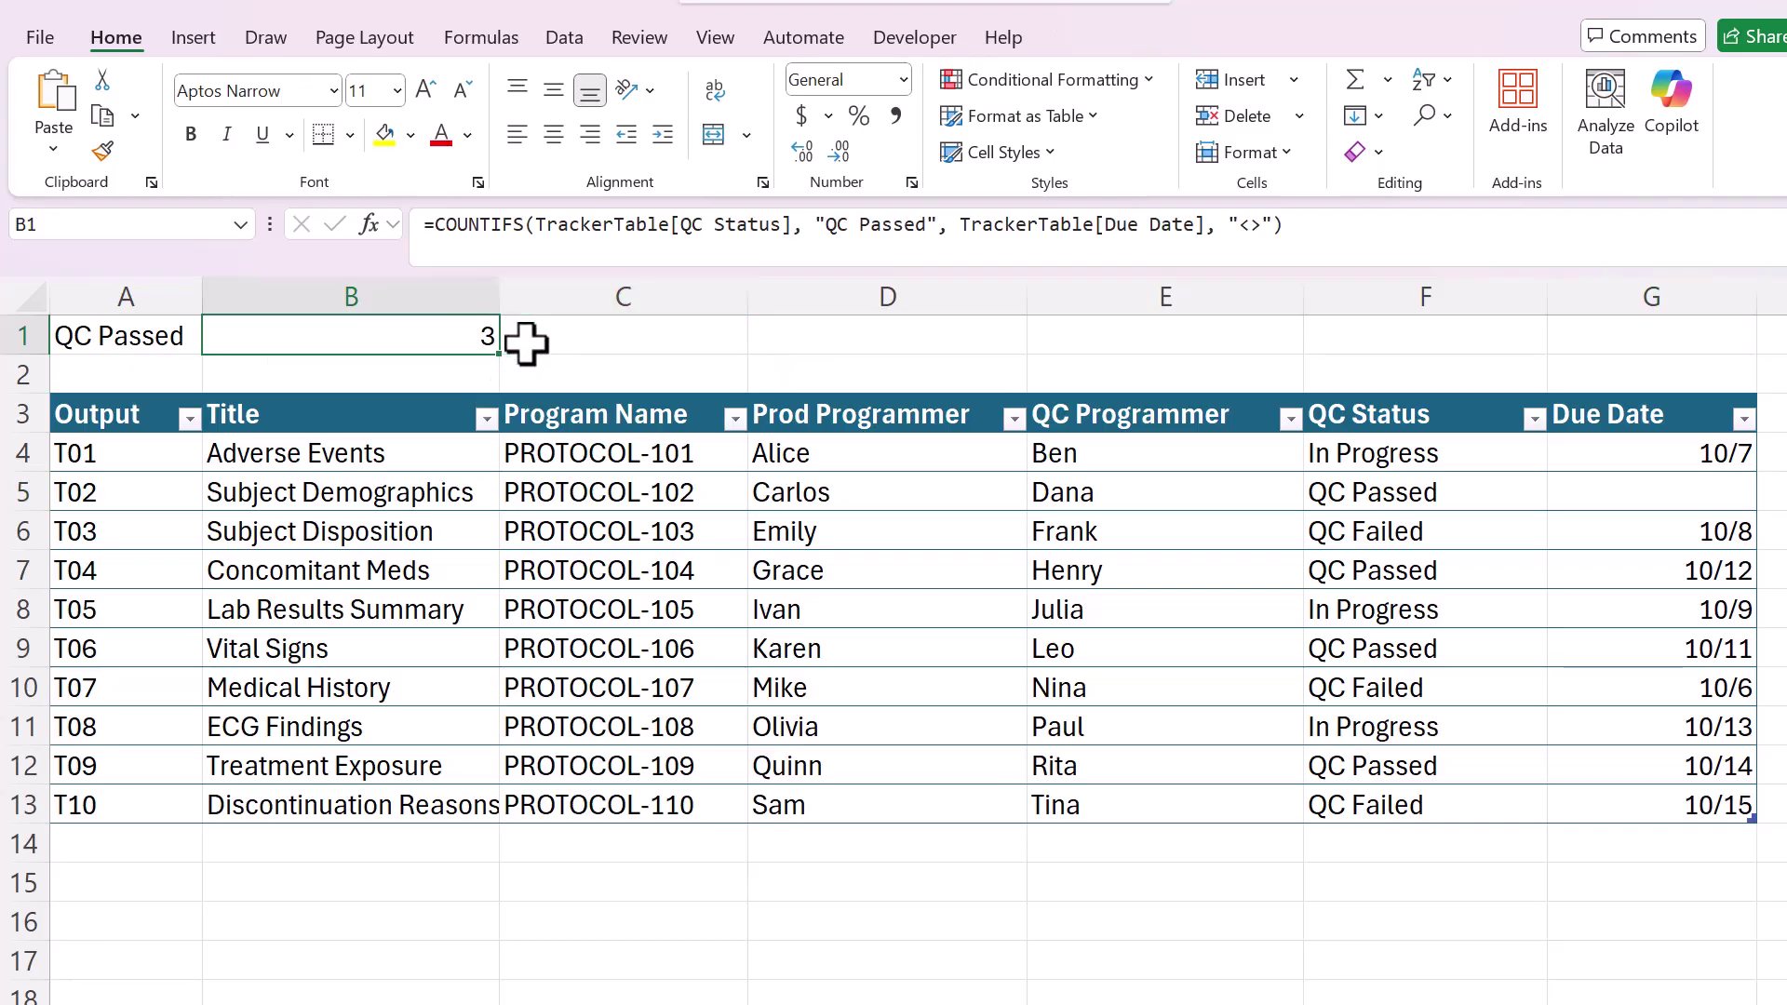
left_click(736, 337)
left_click(875, 346)
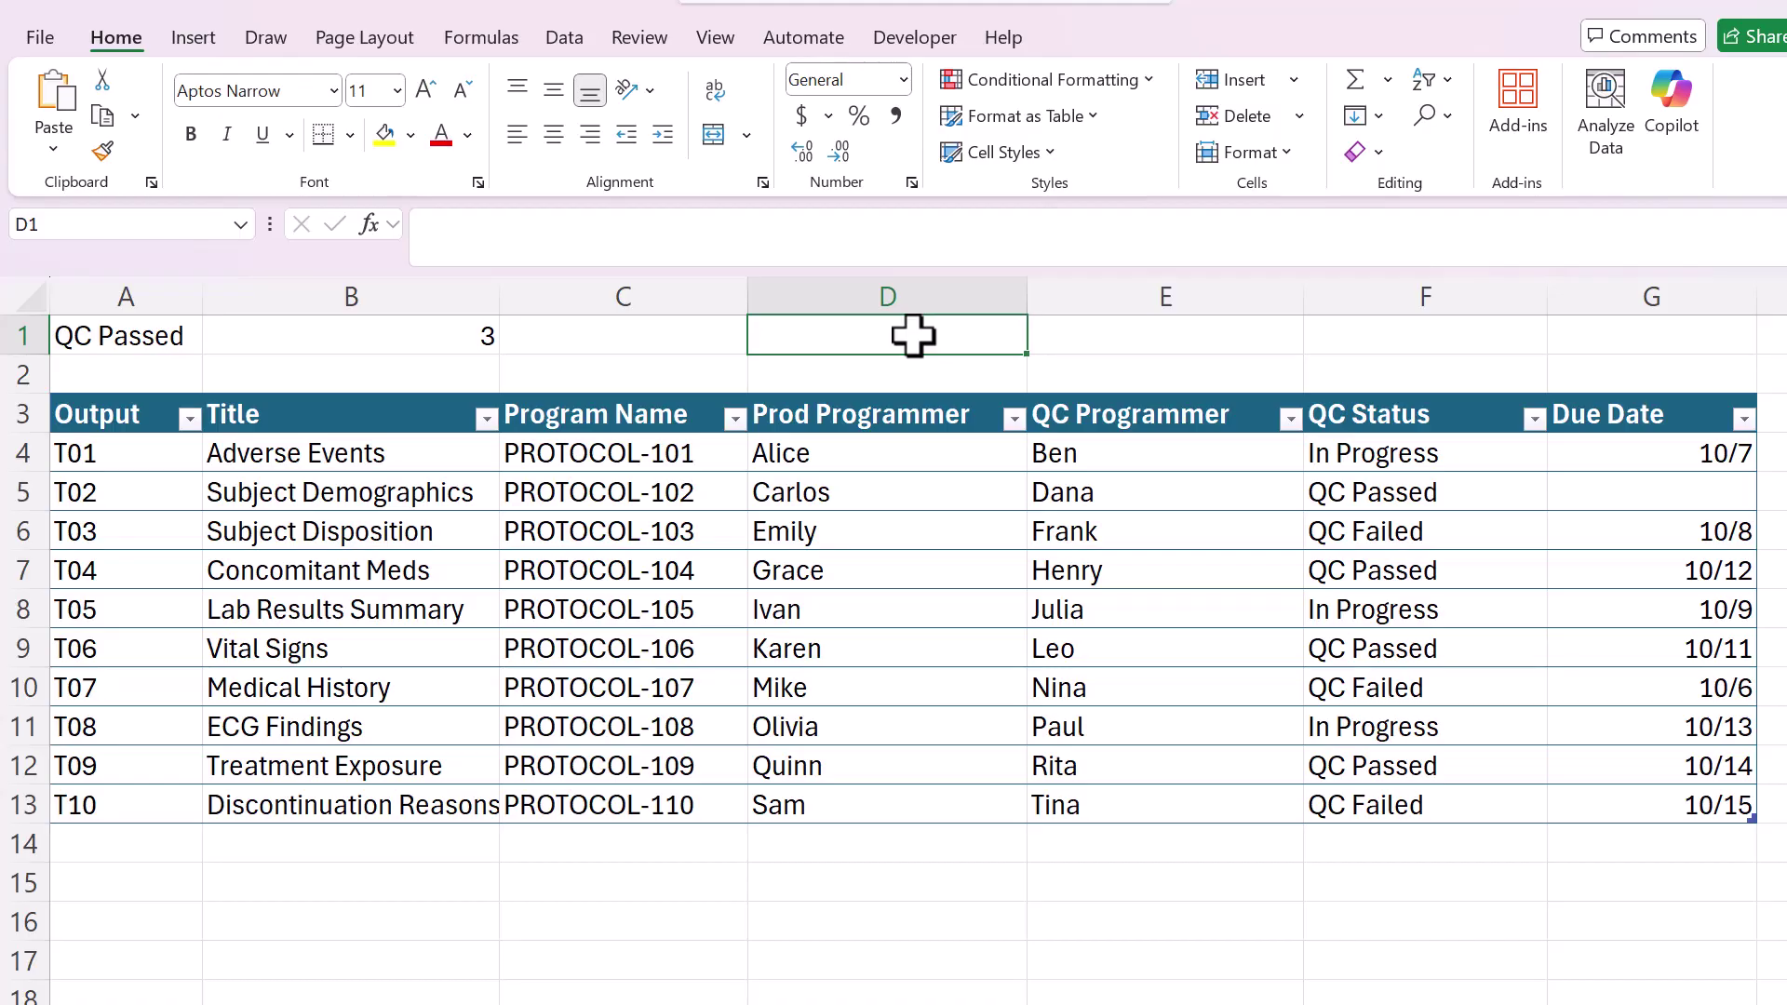
Delete the B1 count formula, restore it with undo, and return to the pivot chart sheet
left_click(489, 343)
key("Delete")
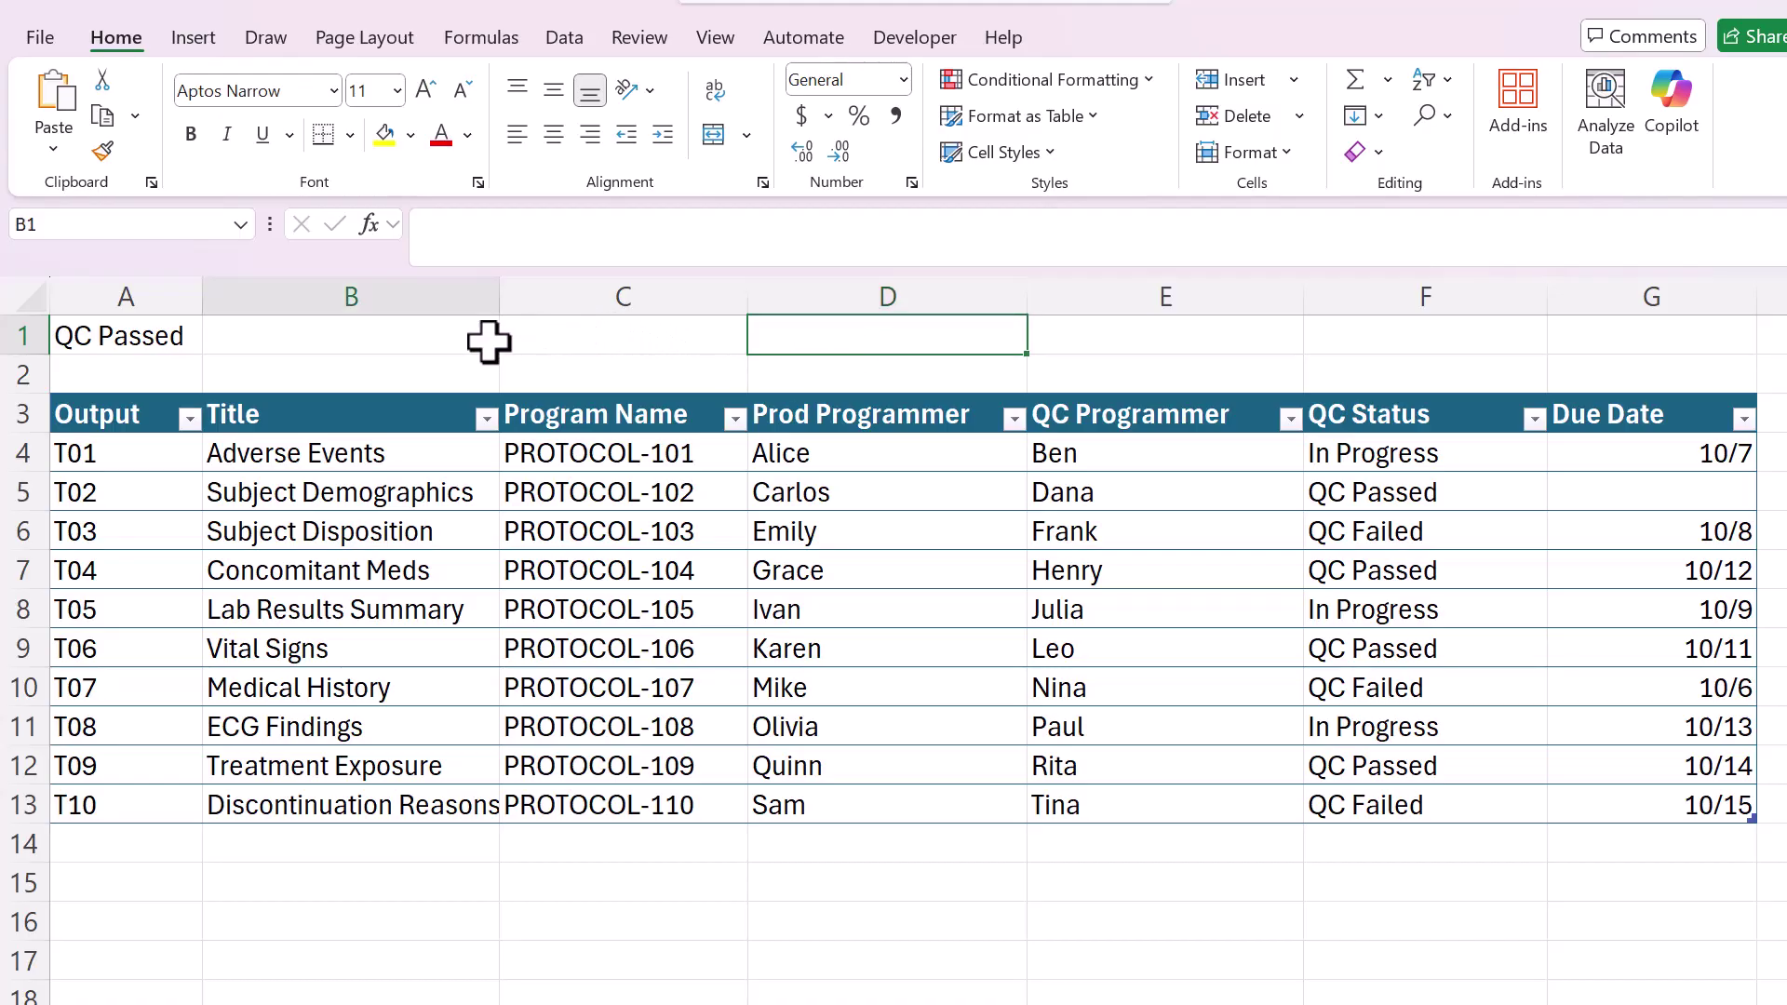
key("ctrl+z")
left_click(689, 341)
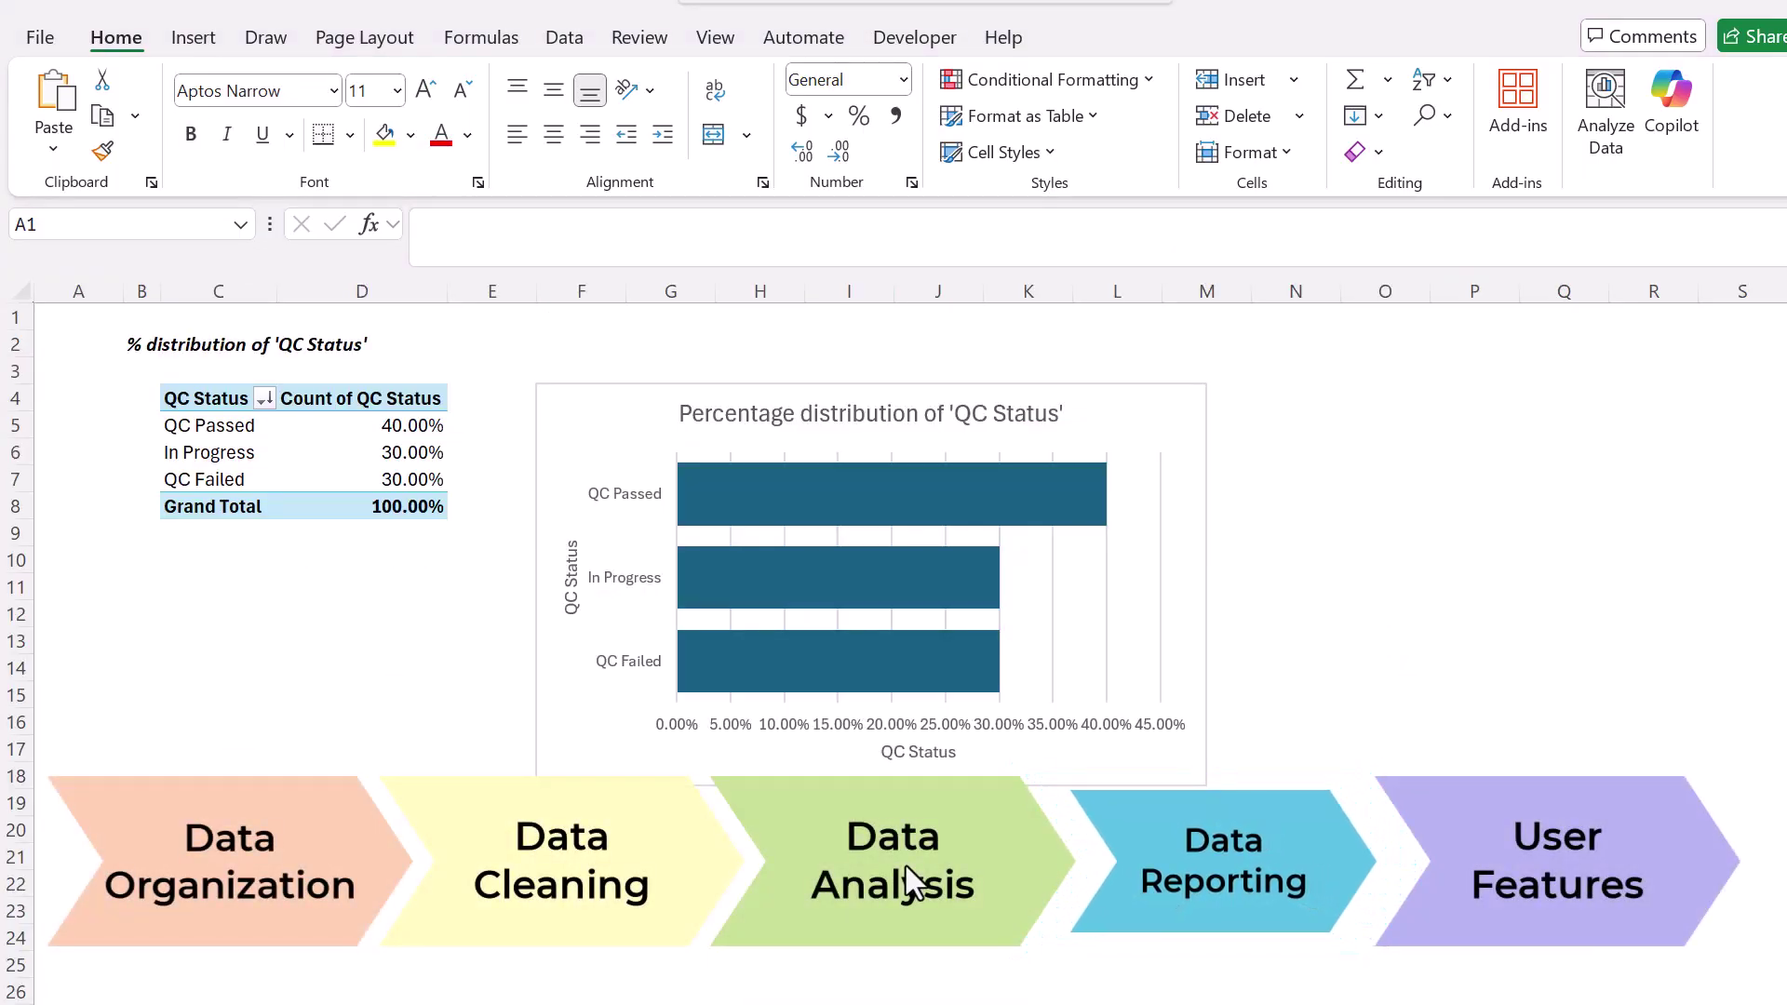
Select the QC Status percentage PivotChart and shift it slightly left
left_click(639, 424)
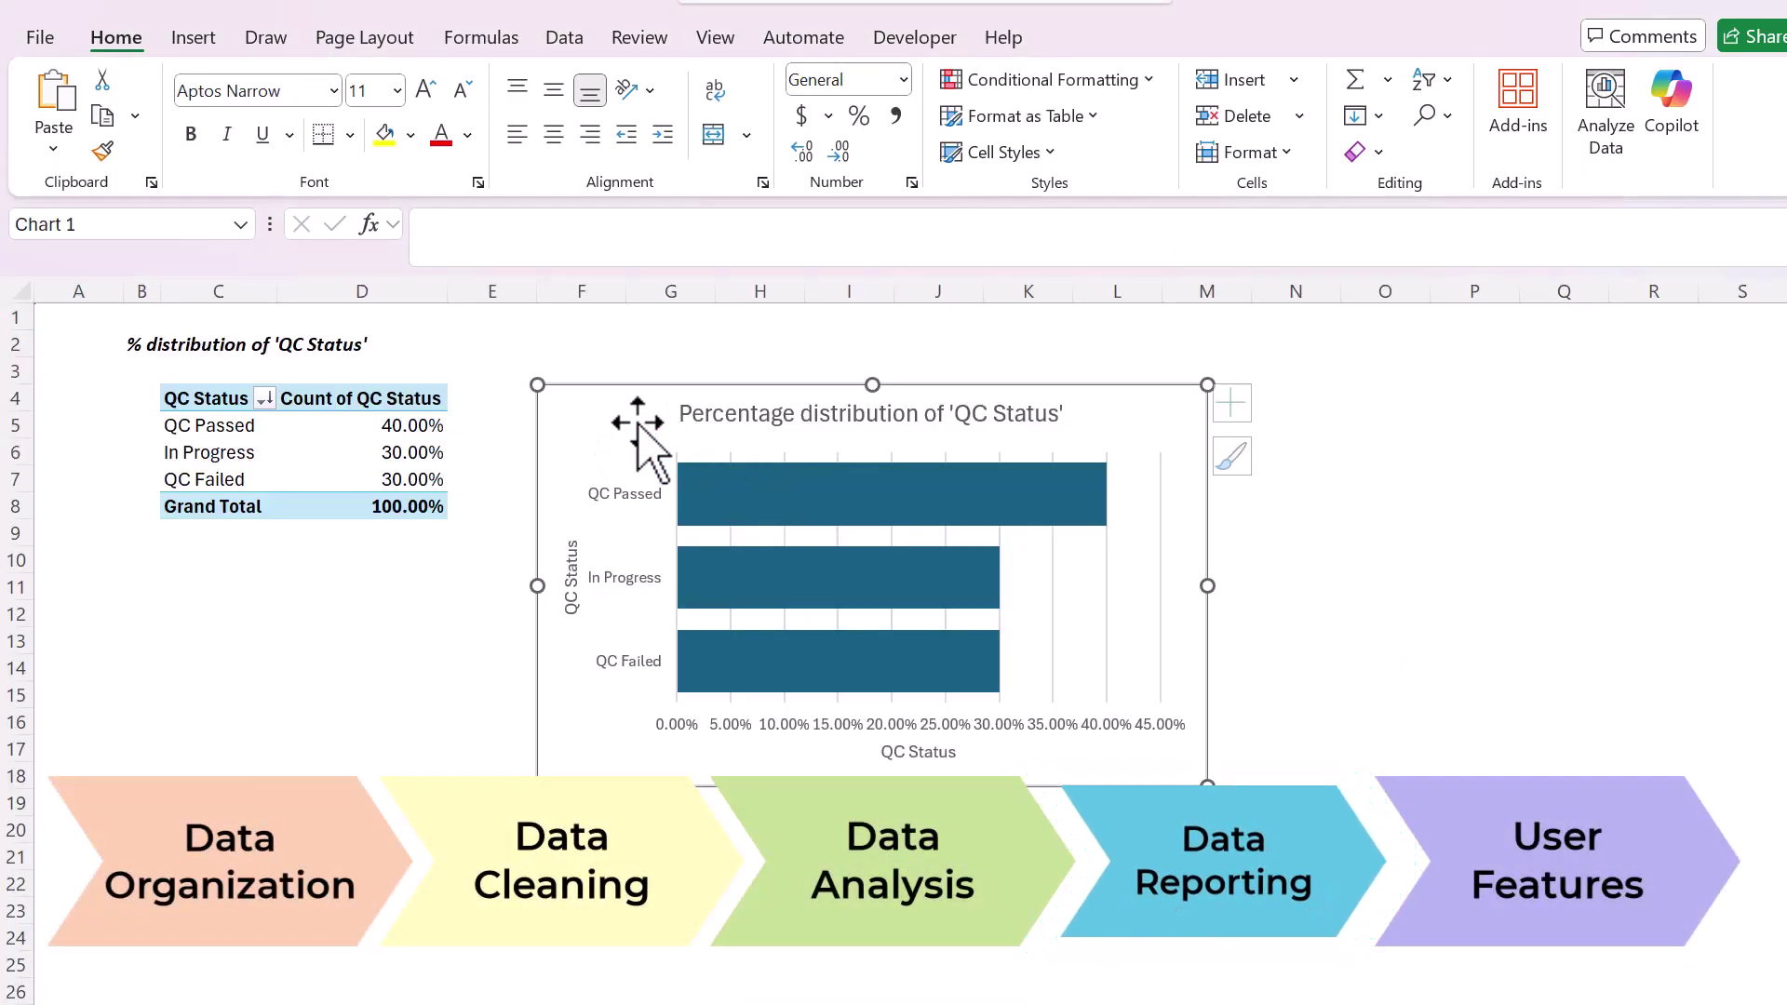
left_click_drag(618, 419, 600, 423)
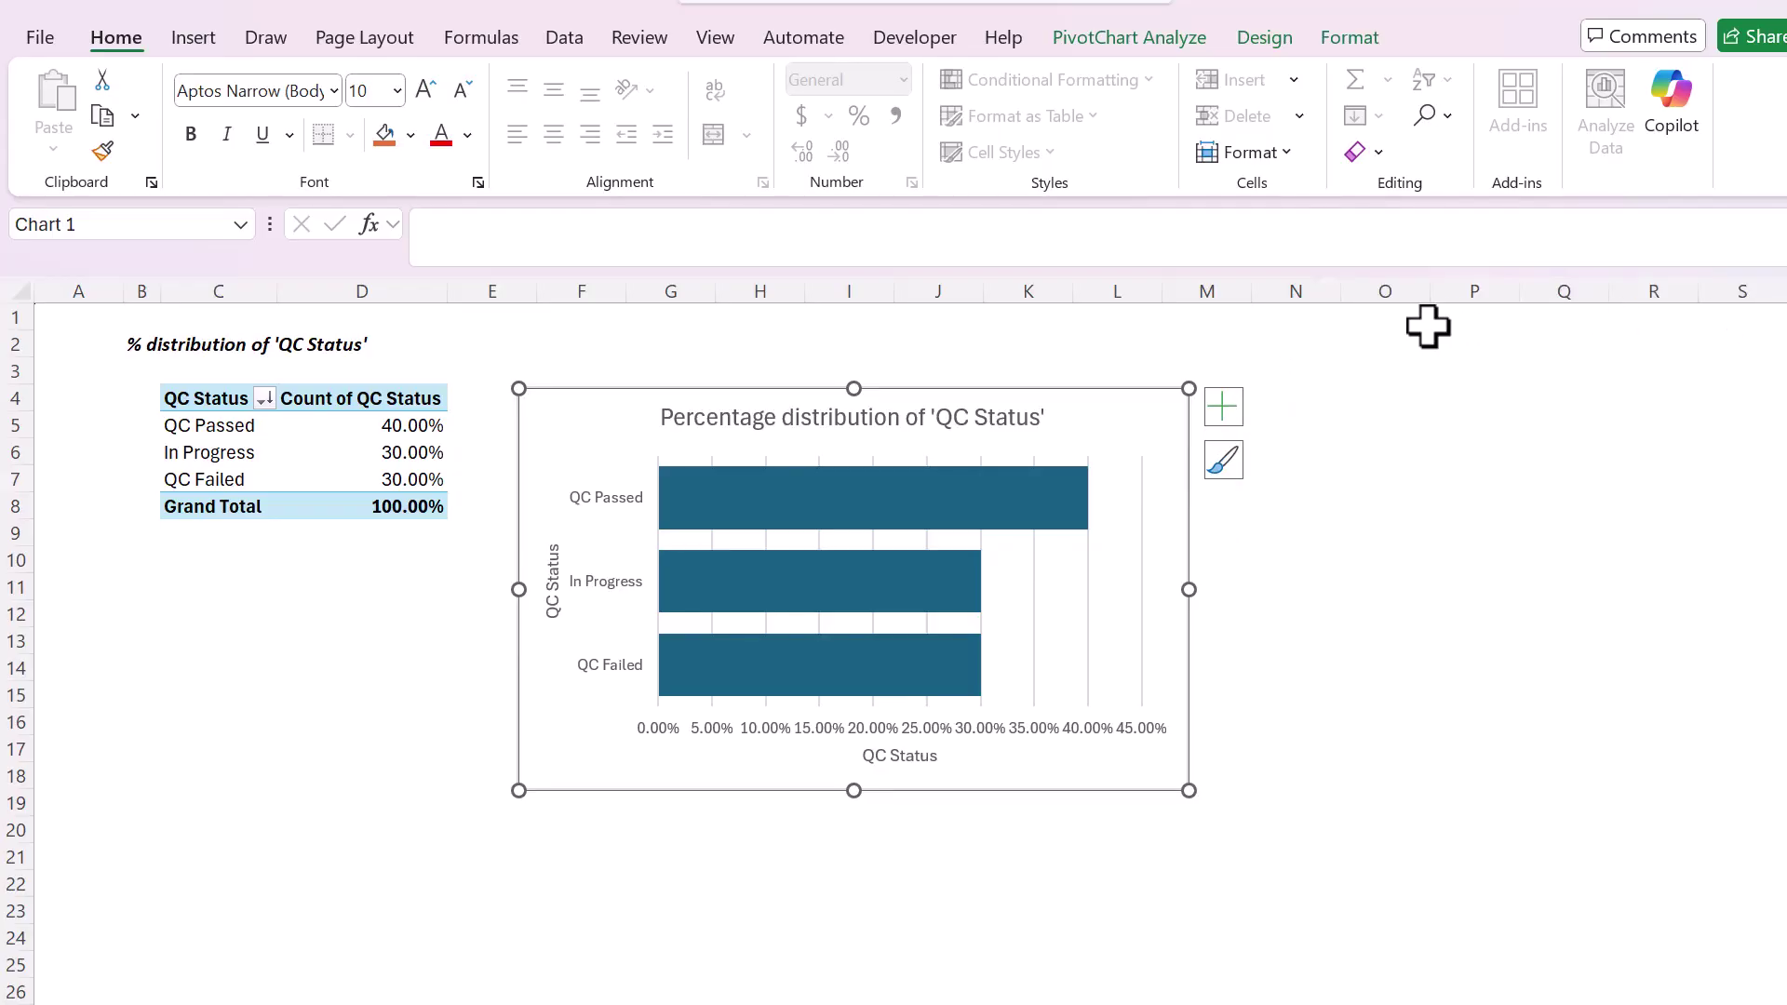
Apply the gradient-bar chart style with a bold title to the QC Status chart
left_click(1224, 470)
left_click(1170, 456)
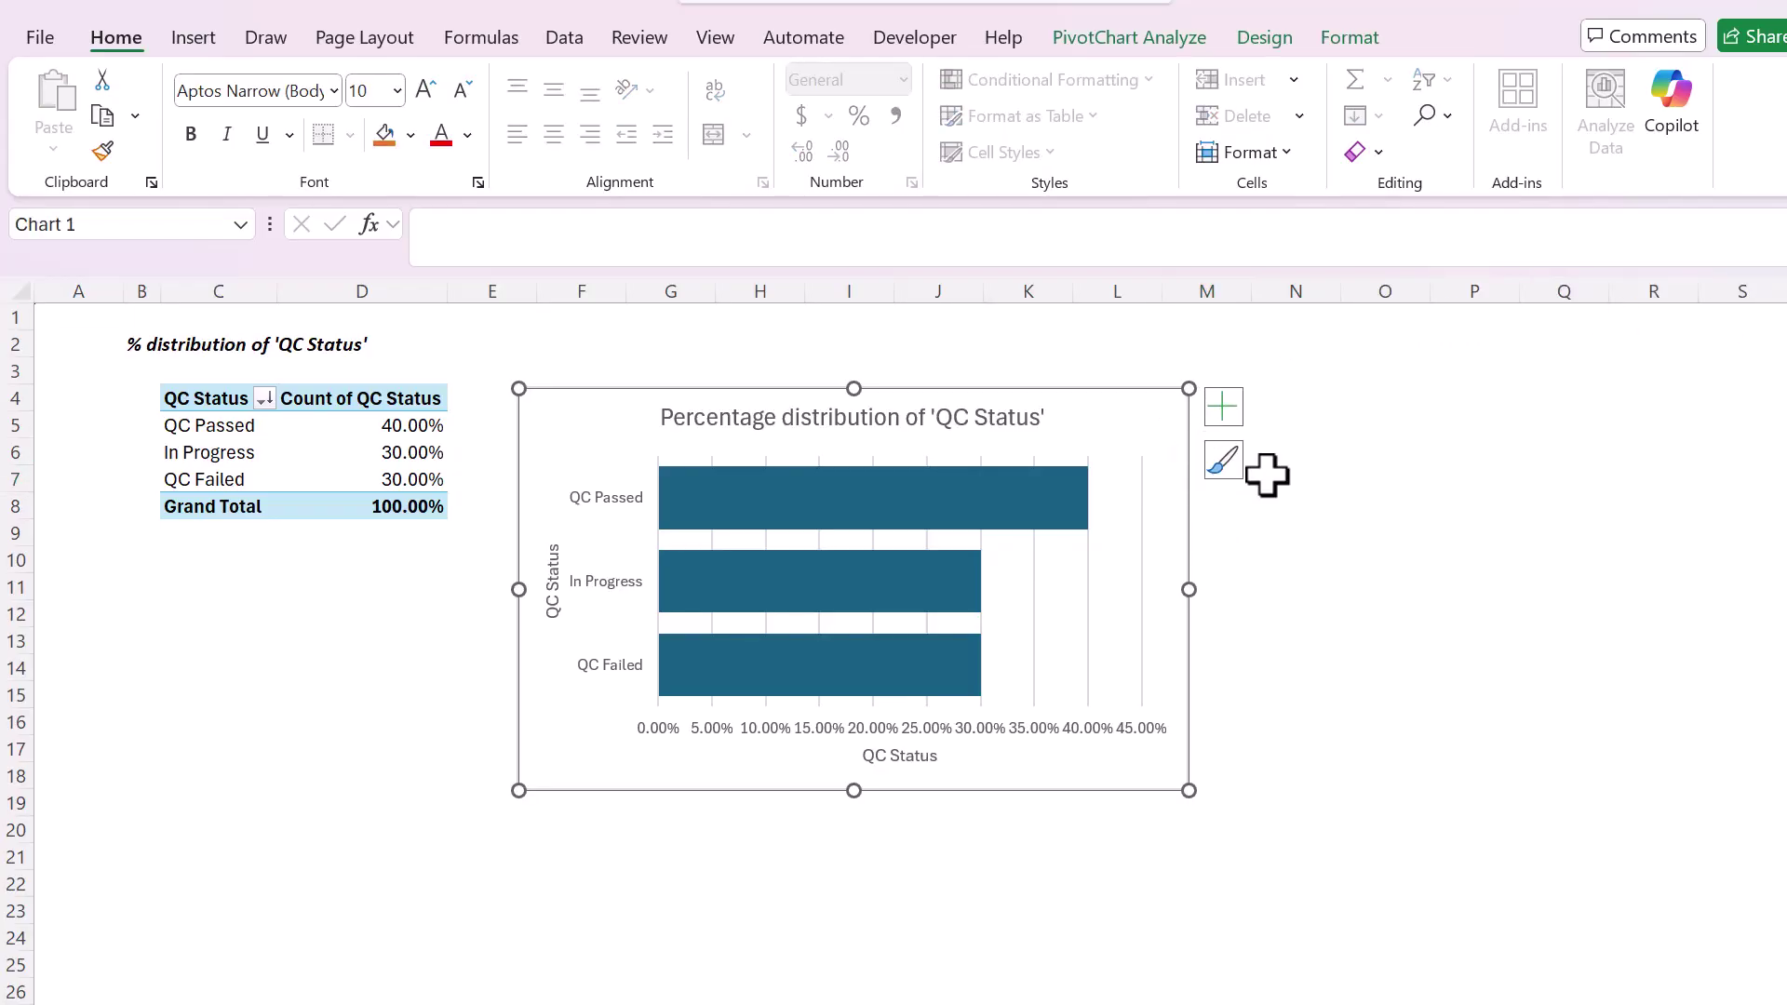
left_click(1260, 471)
left_click(1185, 398)
left_click(1221, 455)
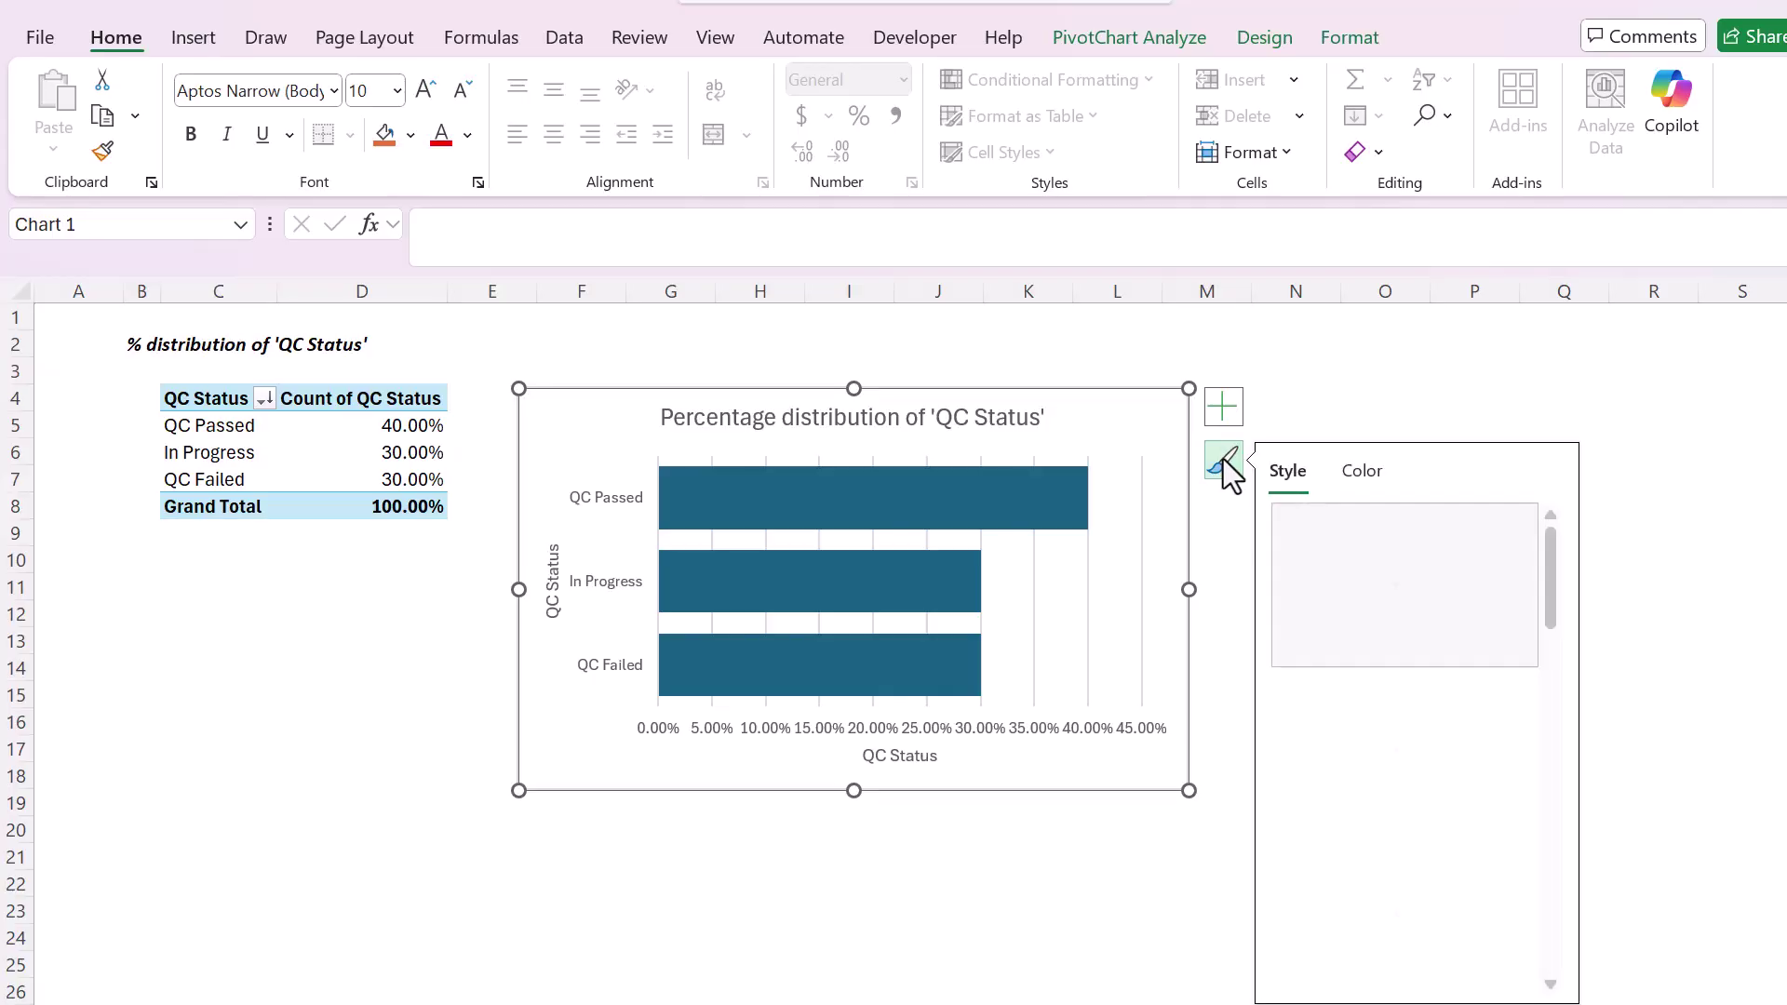
scroll(1366, 726, "down", 3)
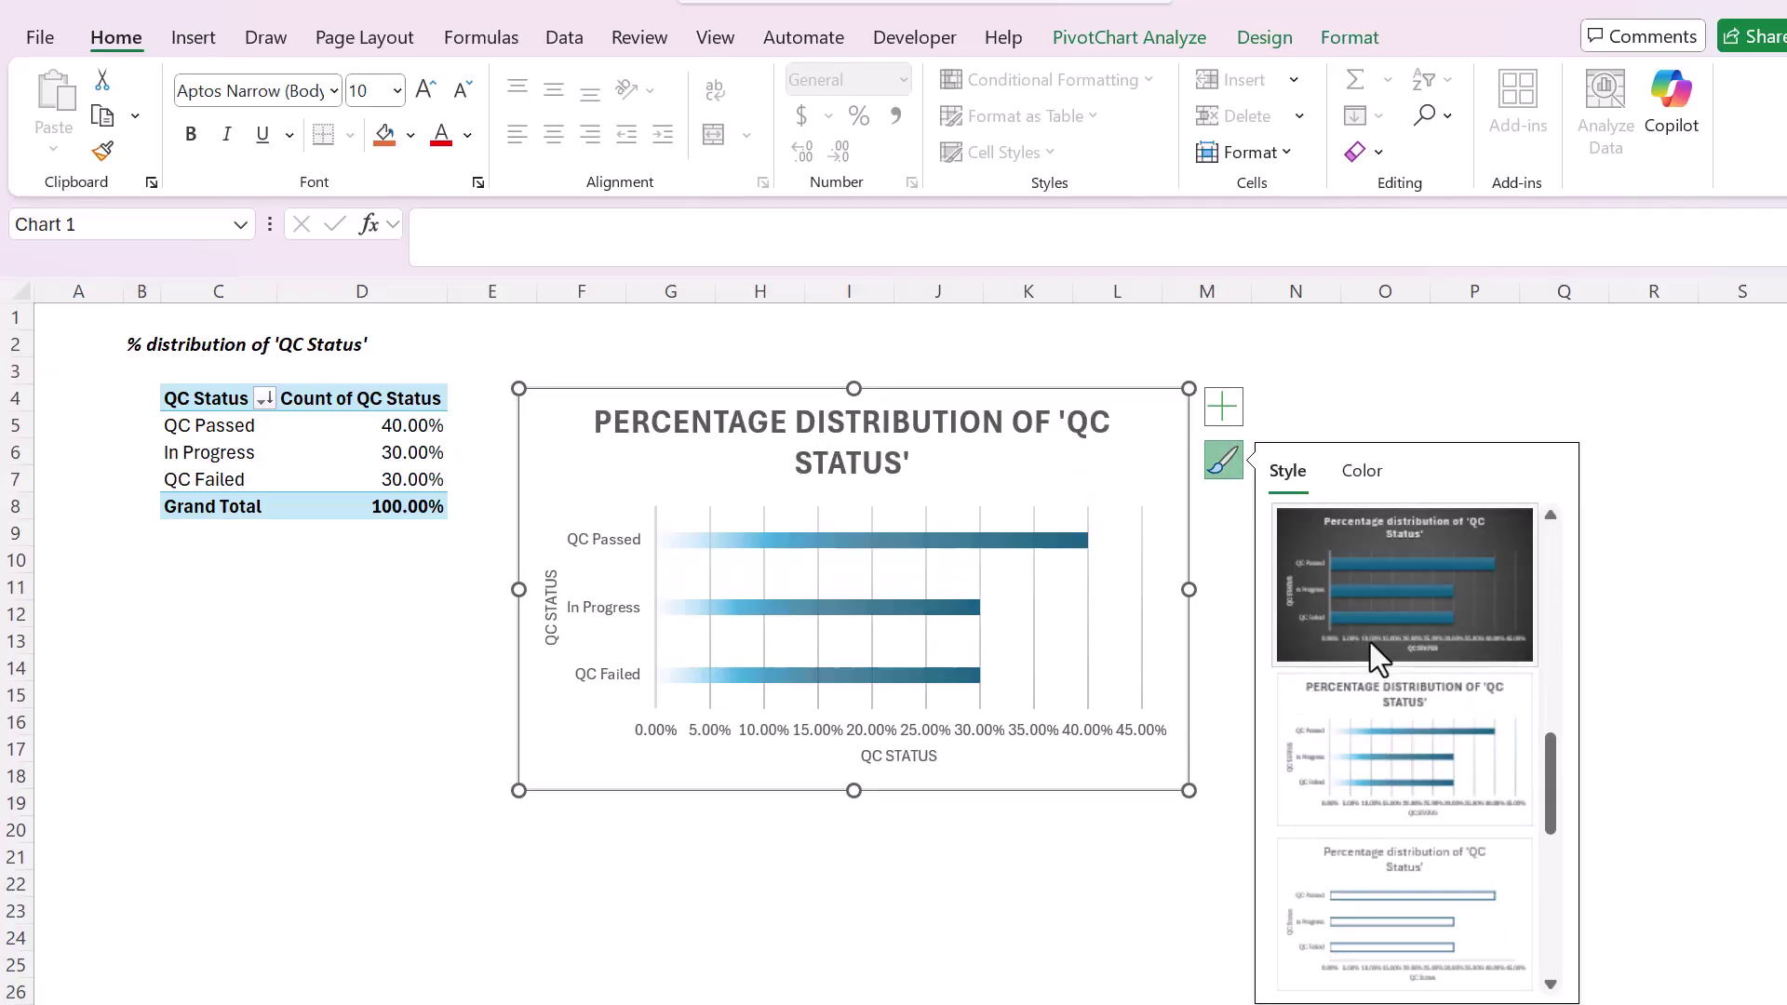
scroll(1370, 621, "up", 3)
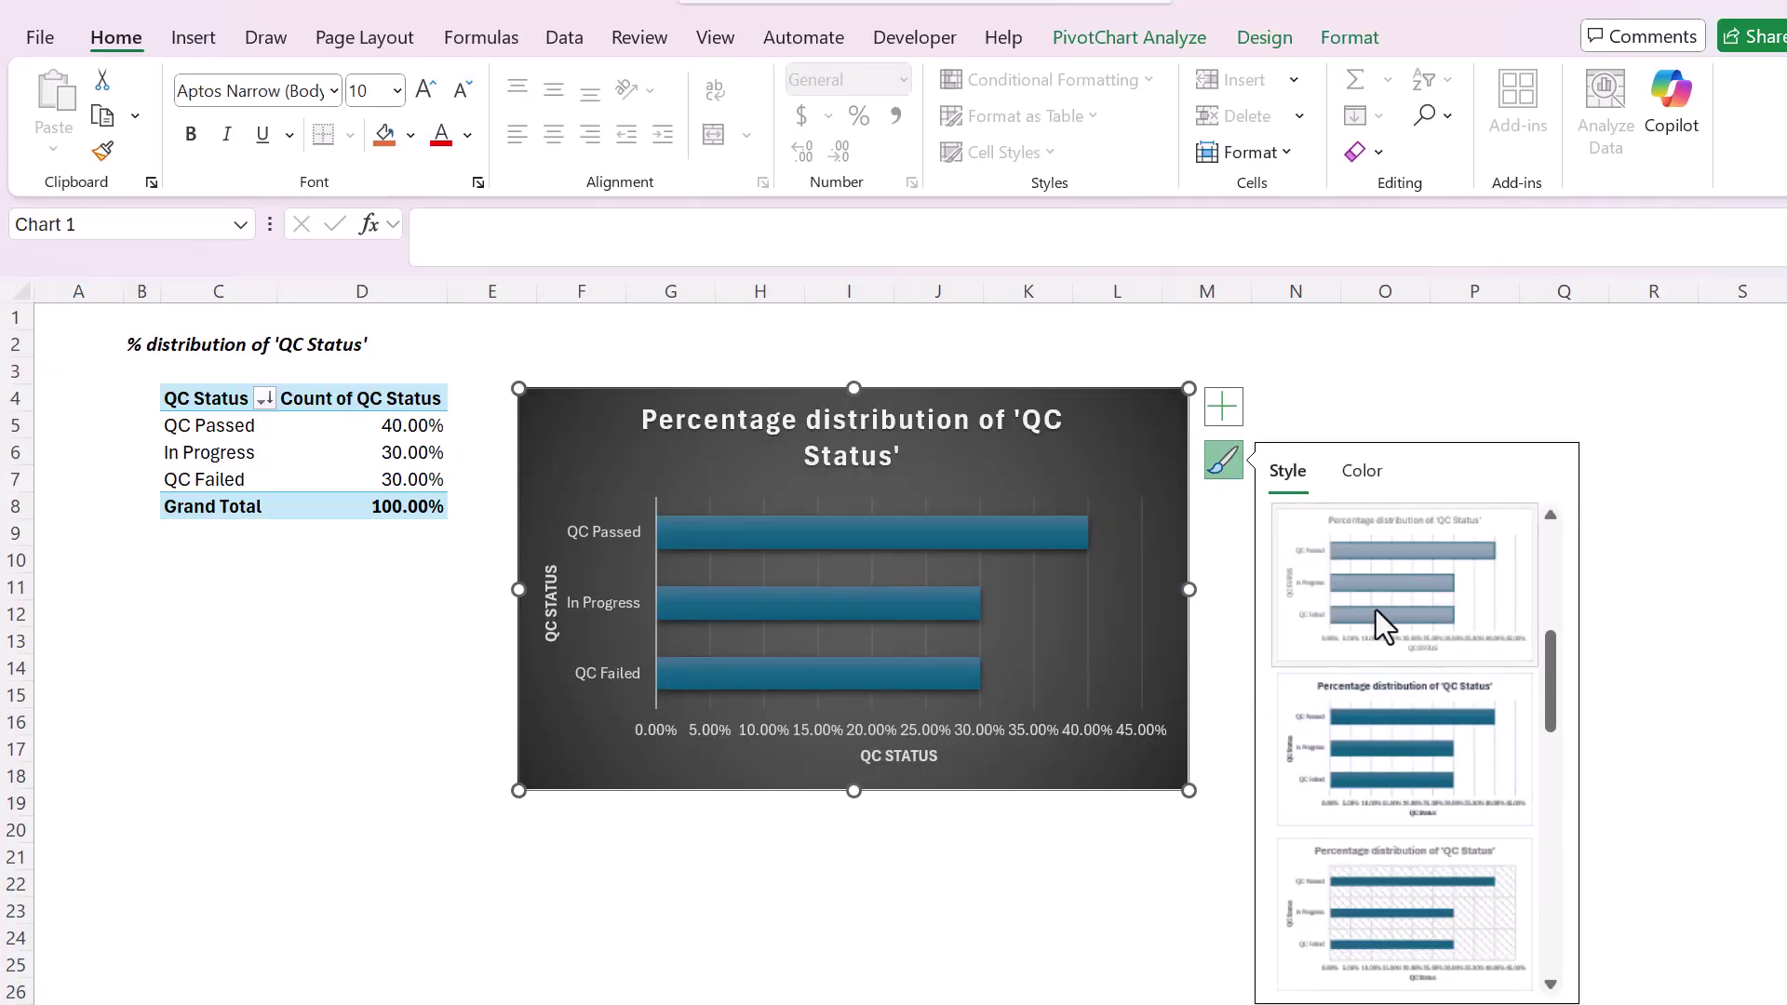
scroll(1376, 608, "up", 2)
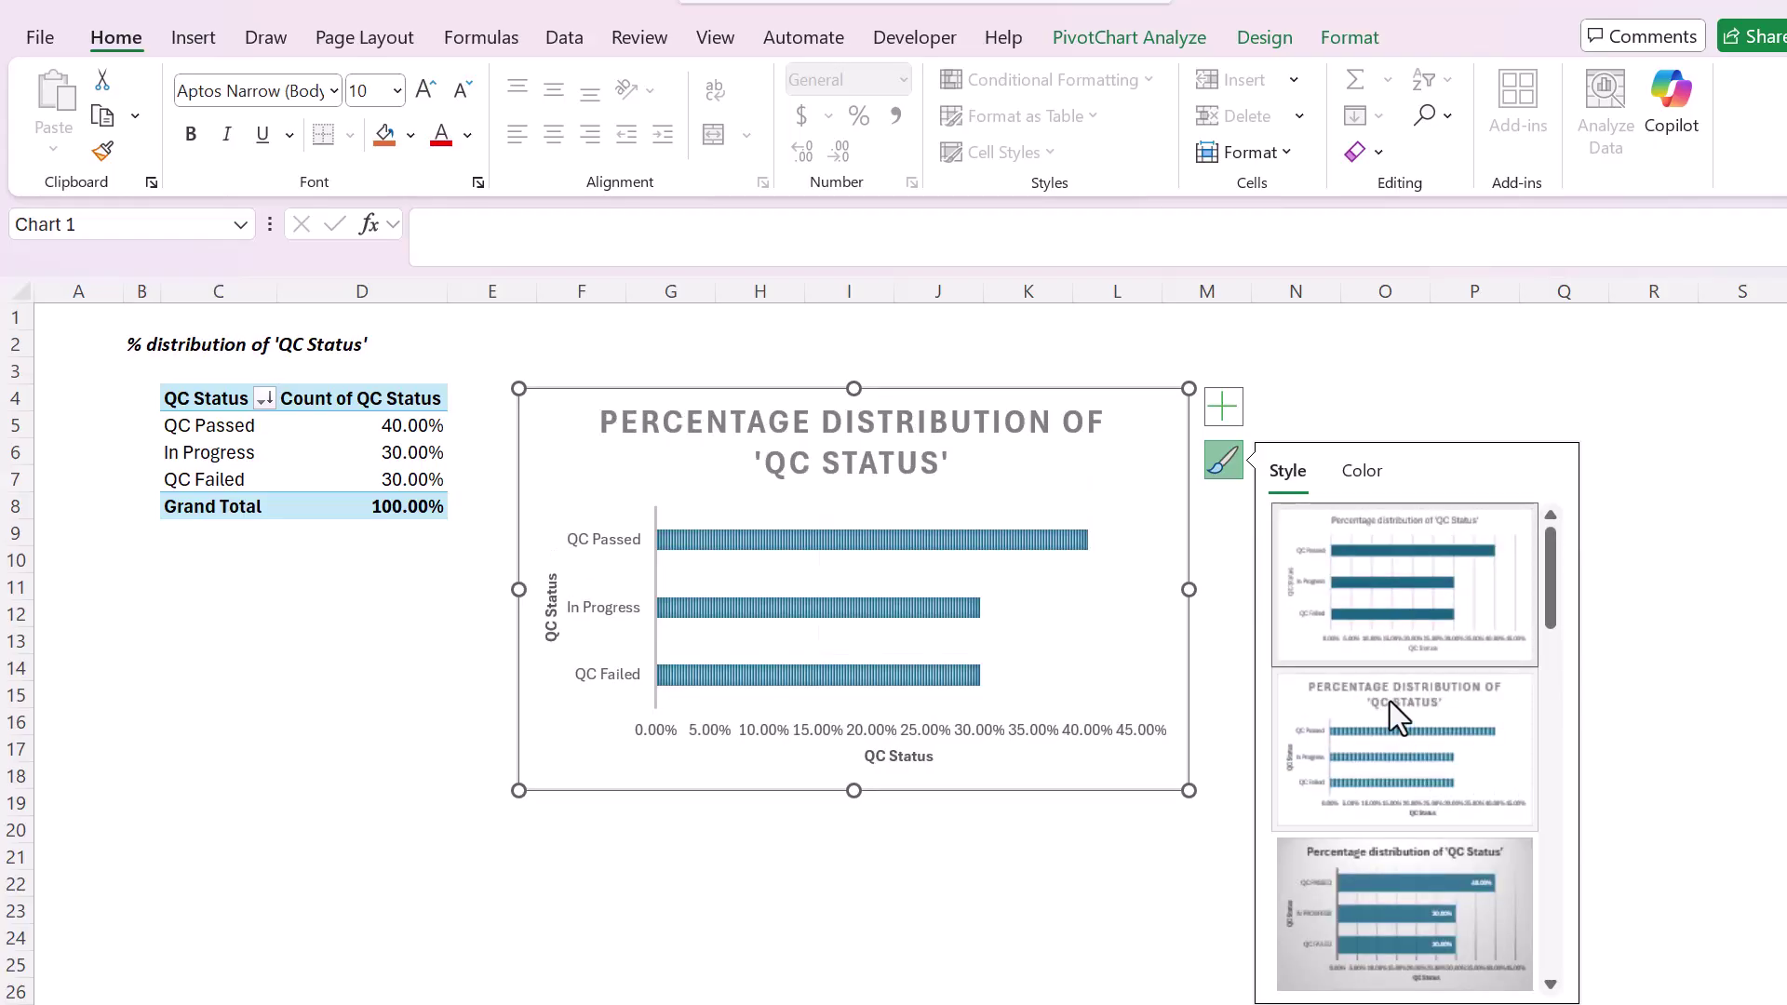
scroll(1382, 698, "down", 3)
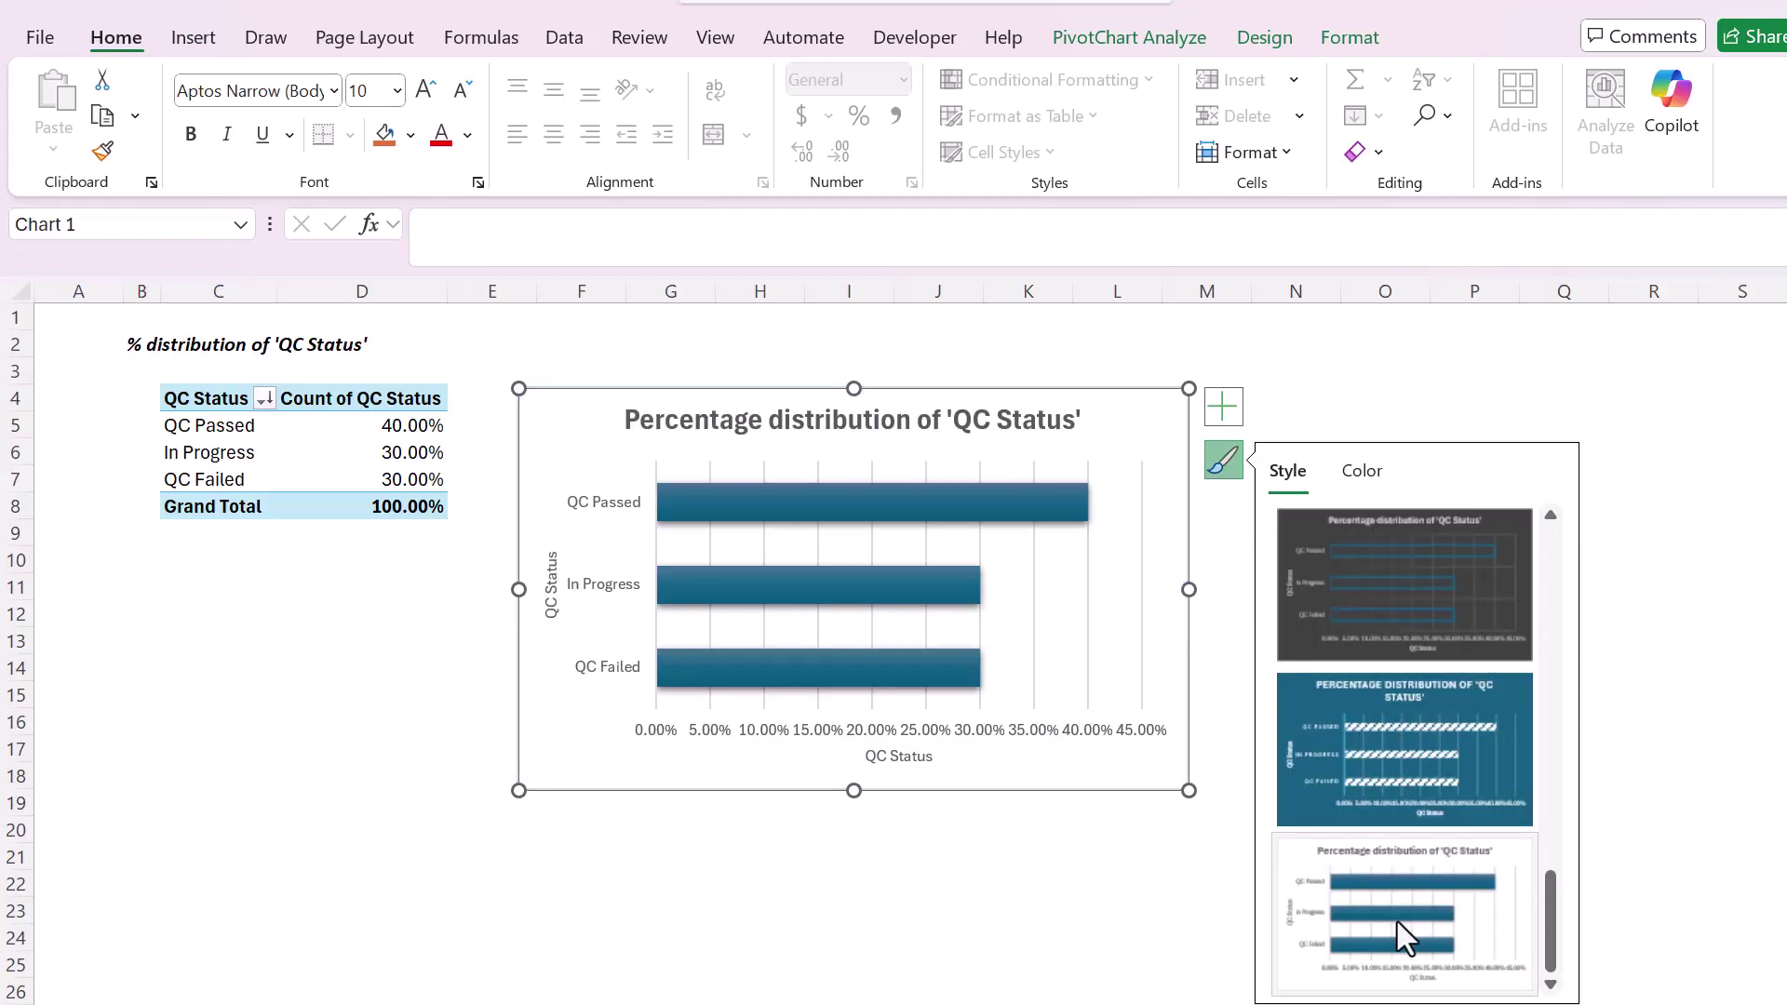
left_click(1398, 921)
left_click(1219, 411)
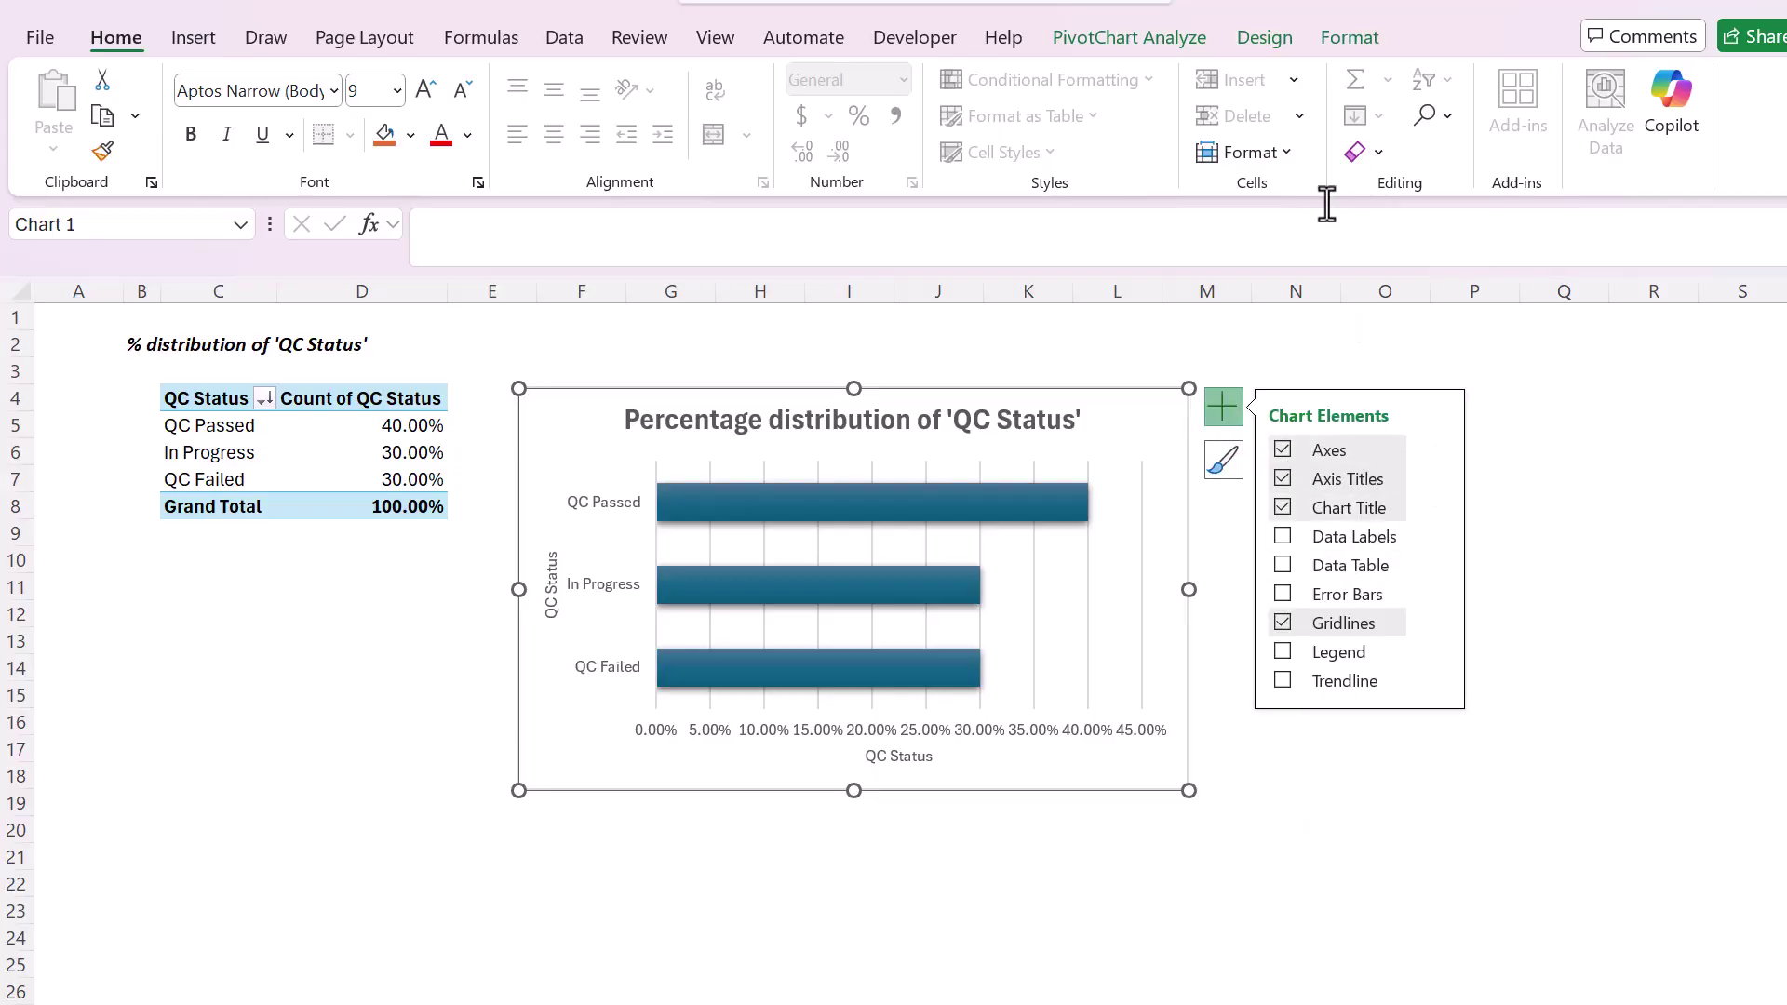
Apply Quick Layout 2, adding percentage labels on bars and the legend under the title
left_click(1266, 37)
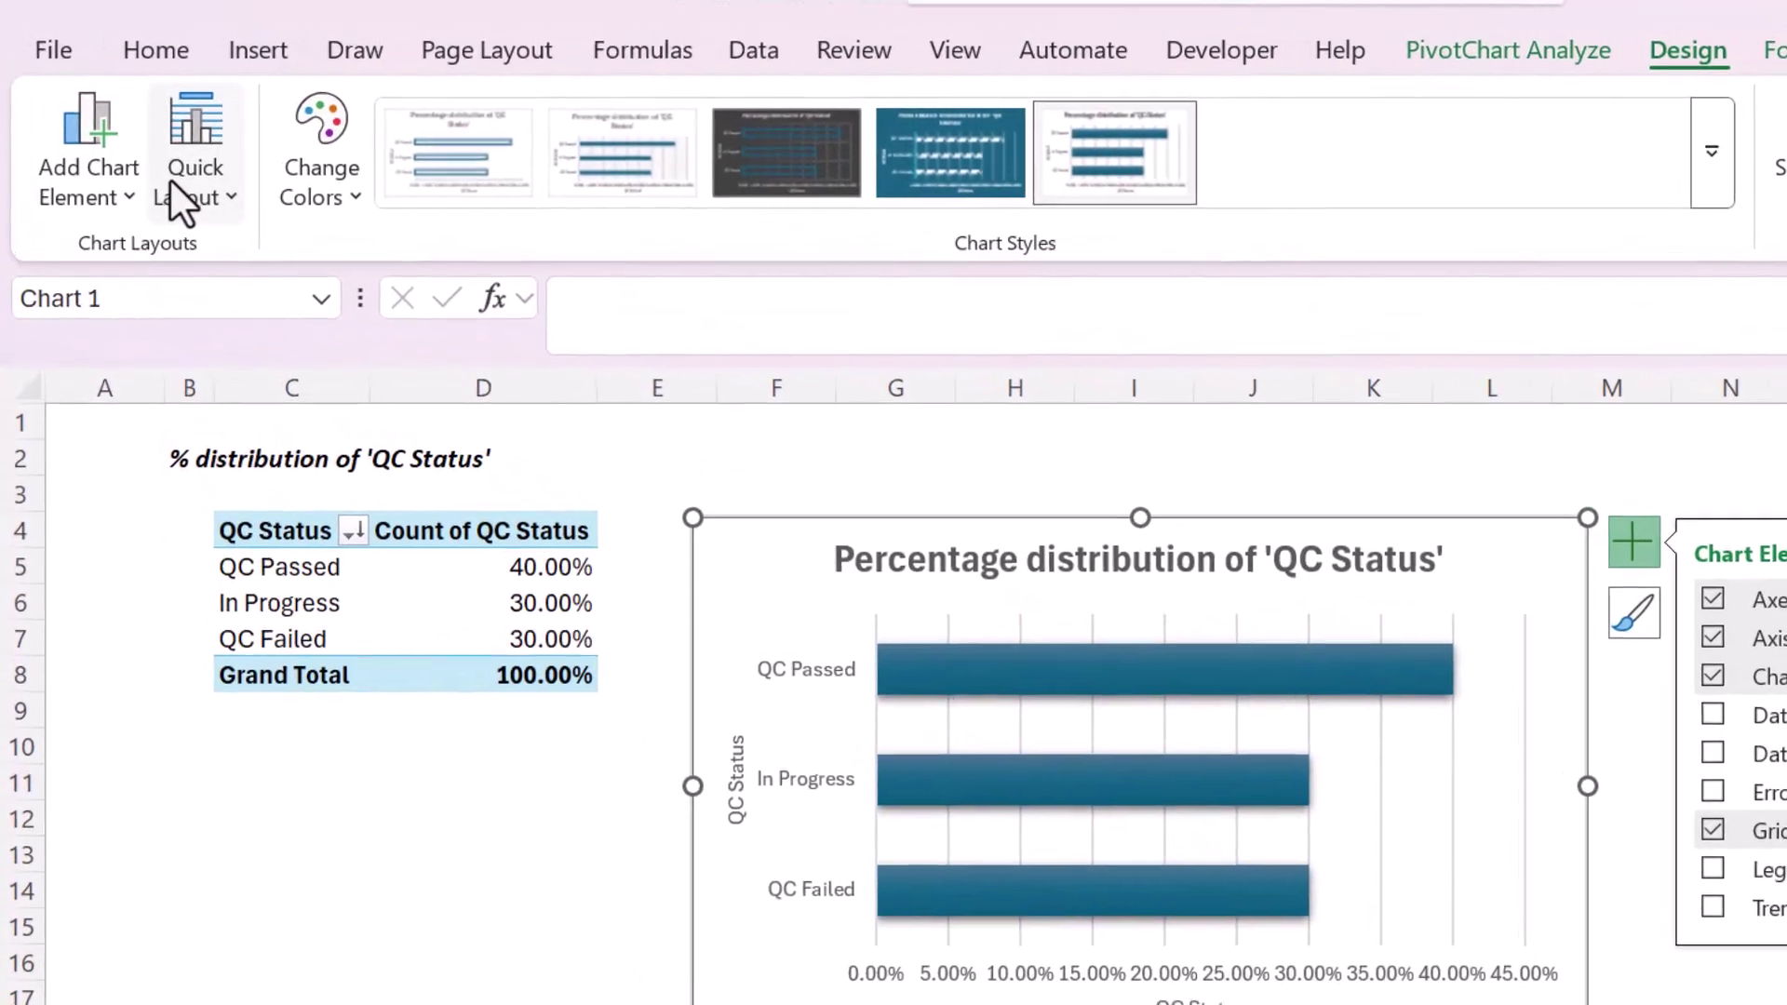
left_click(161, 164)
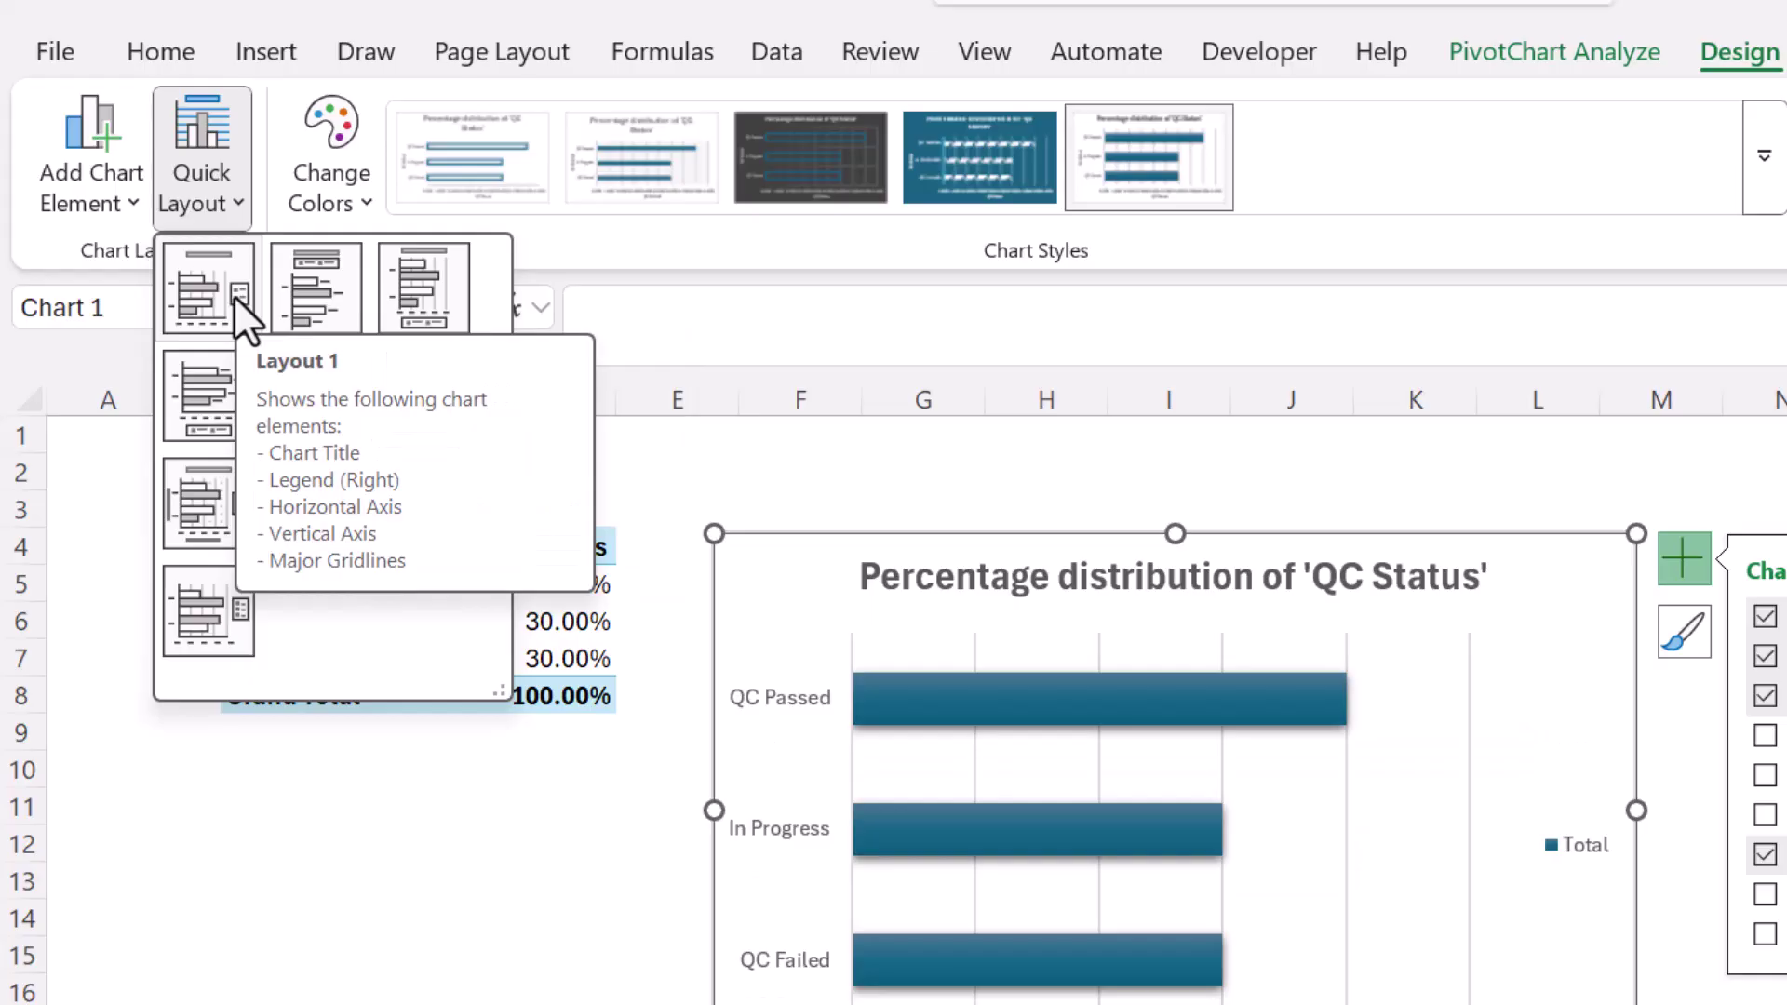
left_click(298, 283)
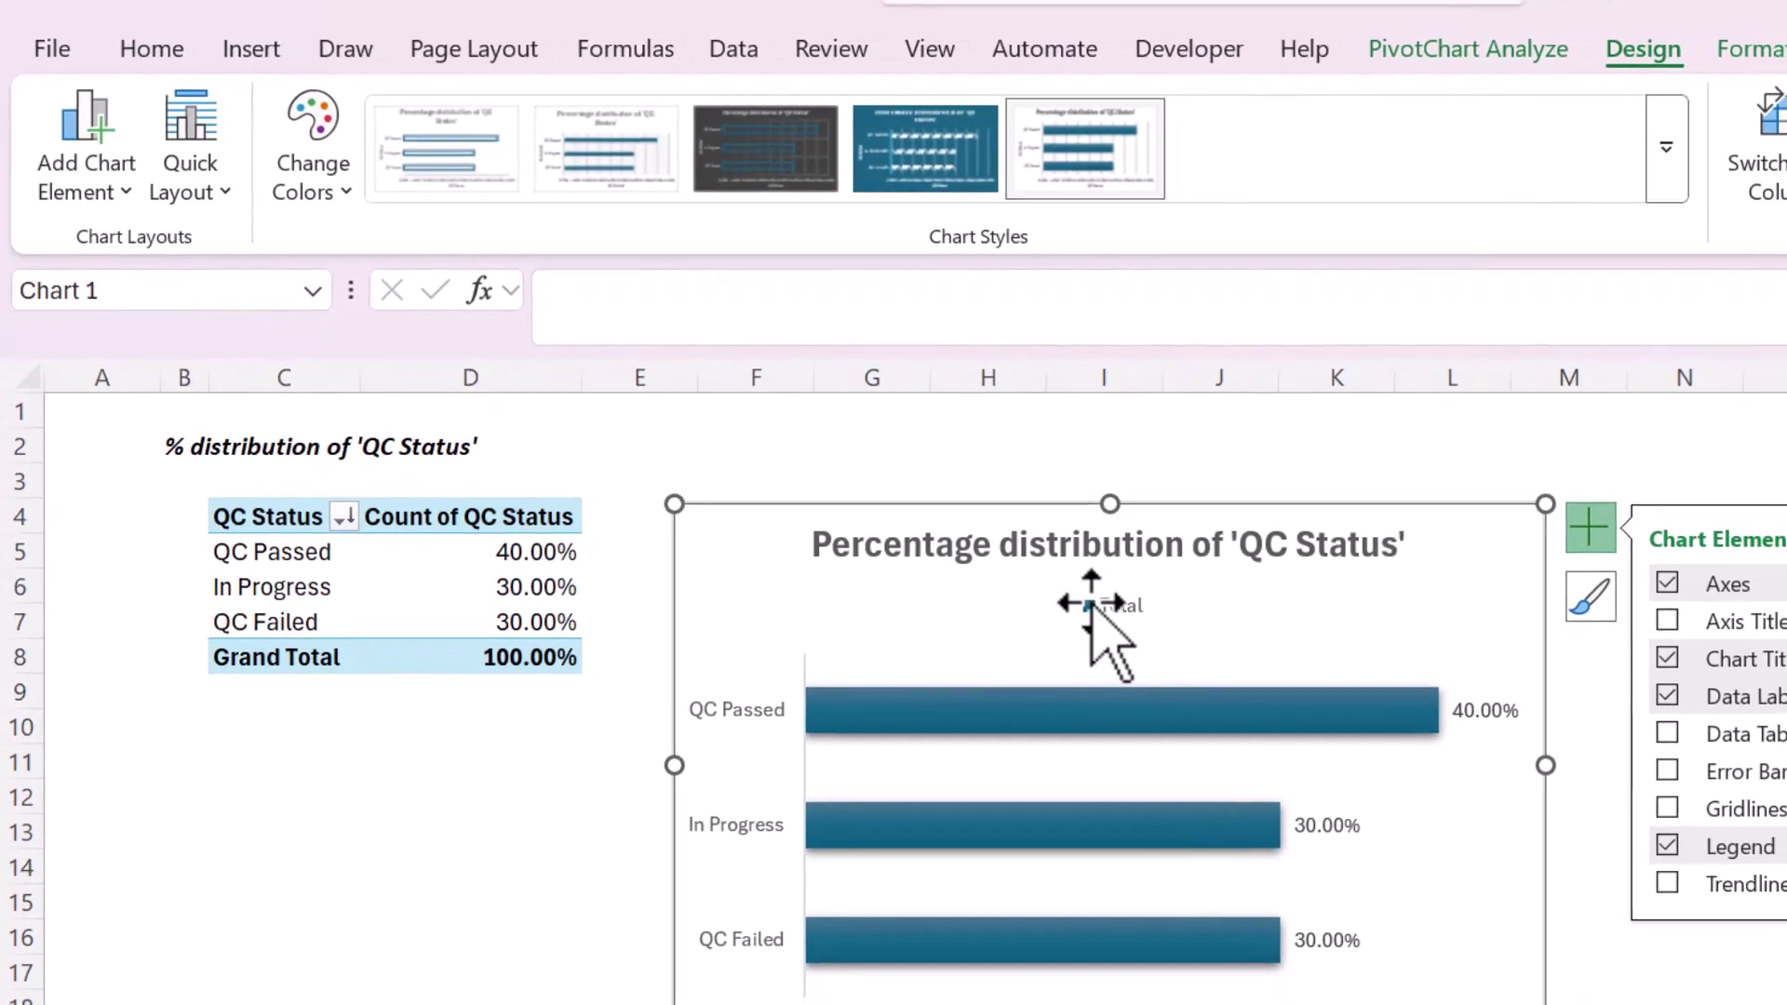
left_click(188, 171)
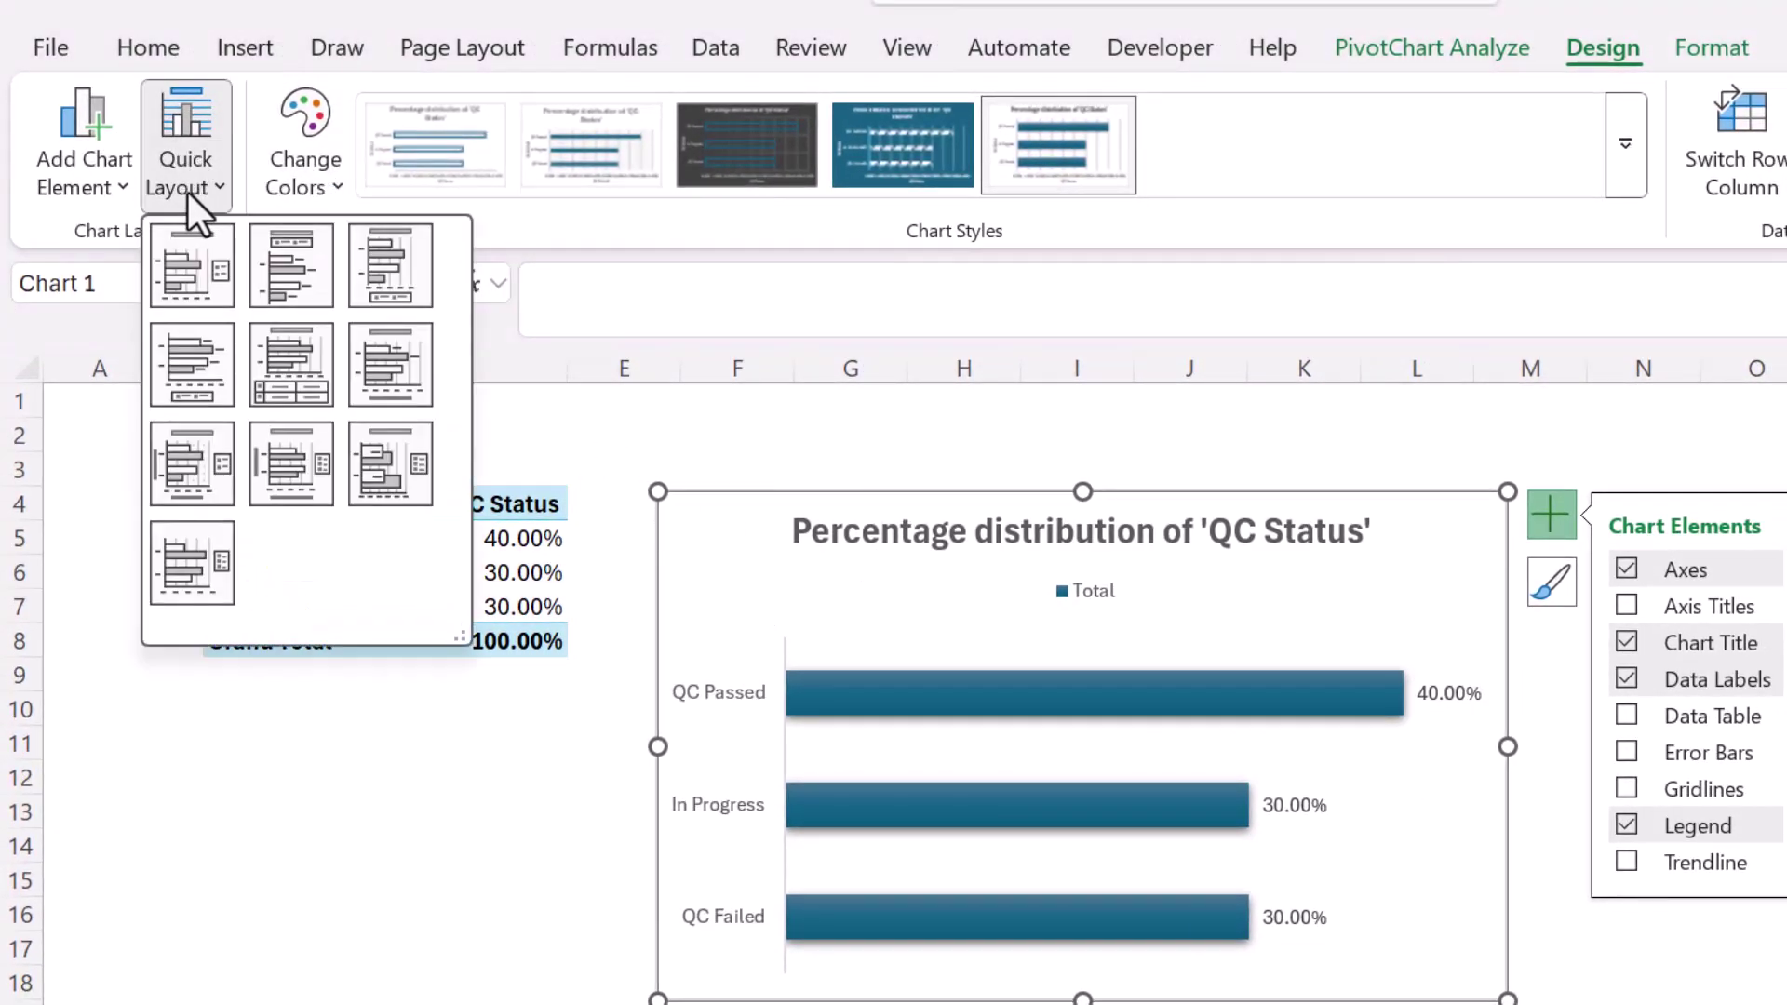
left_click(54, 182)
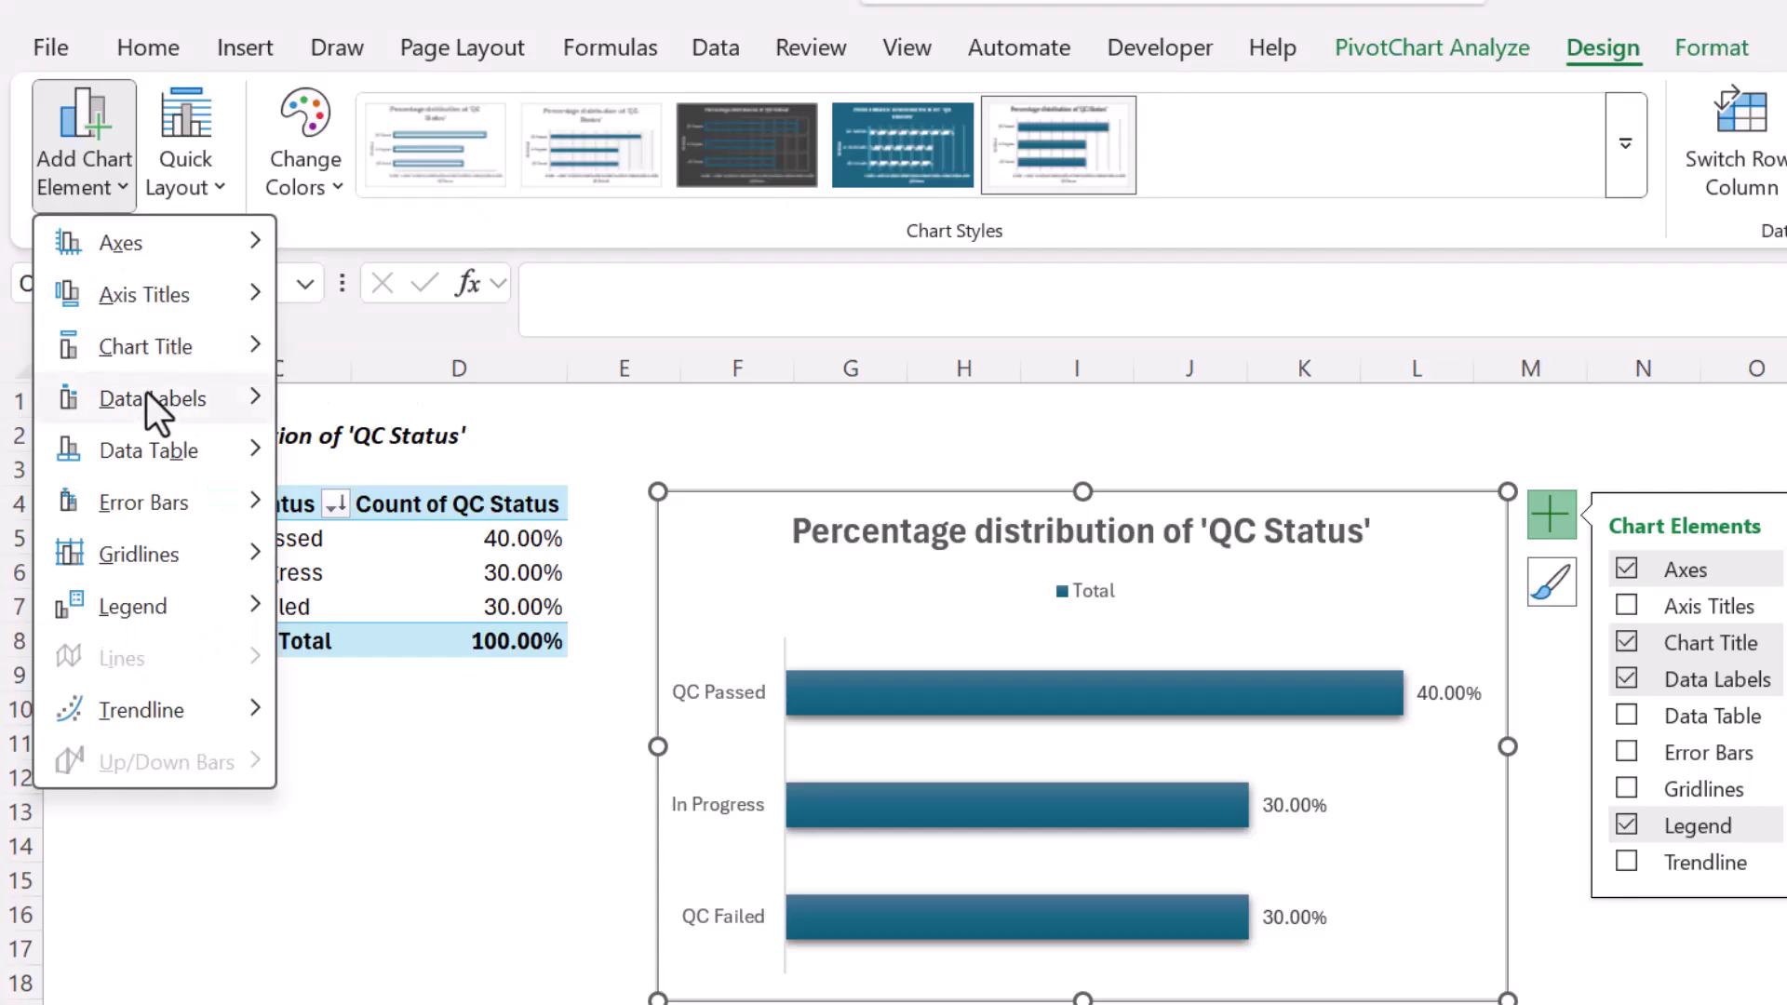
mouse_move(145, 505)
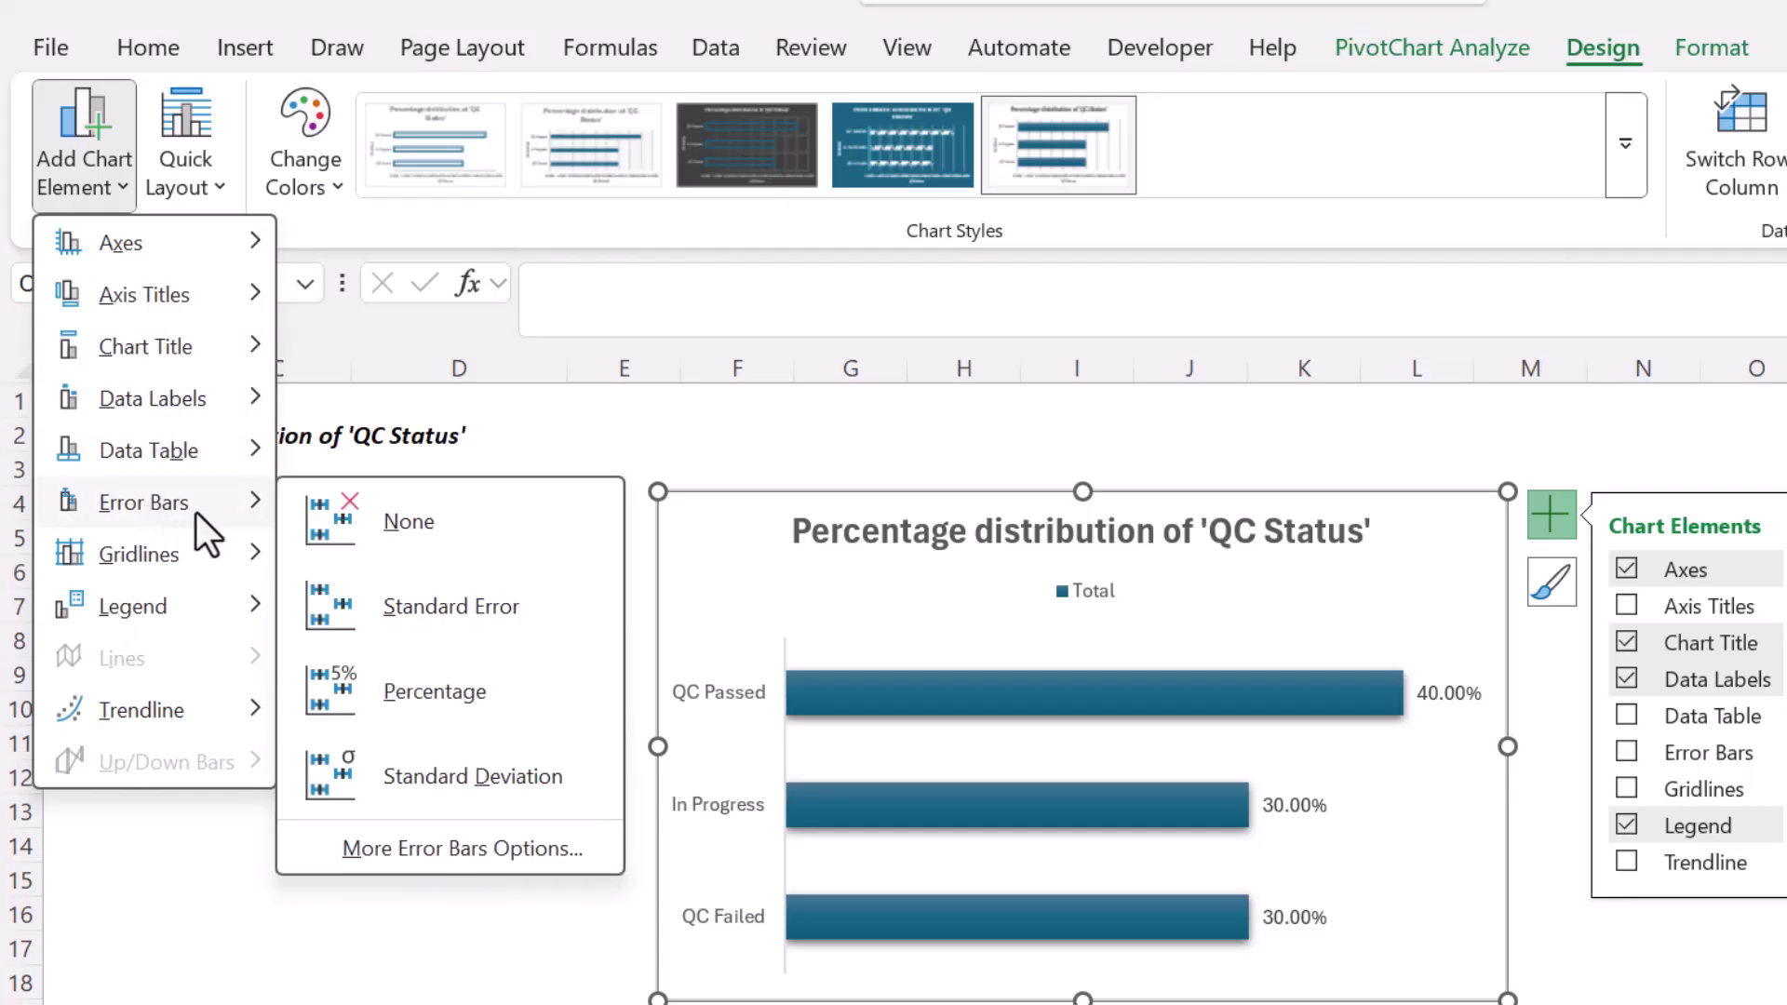
key("Escape")
key("Escape")
key("Escape")
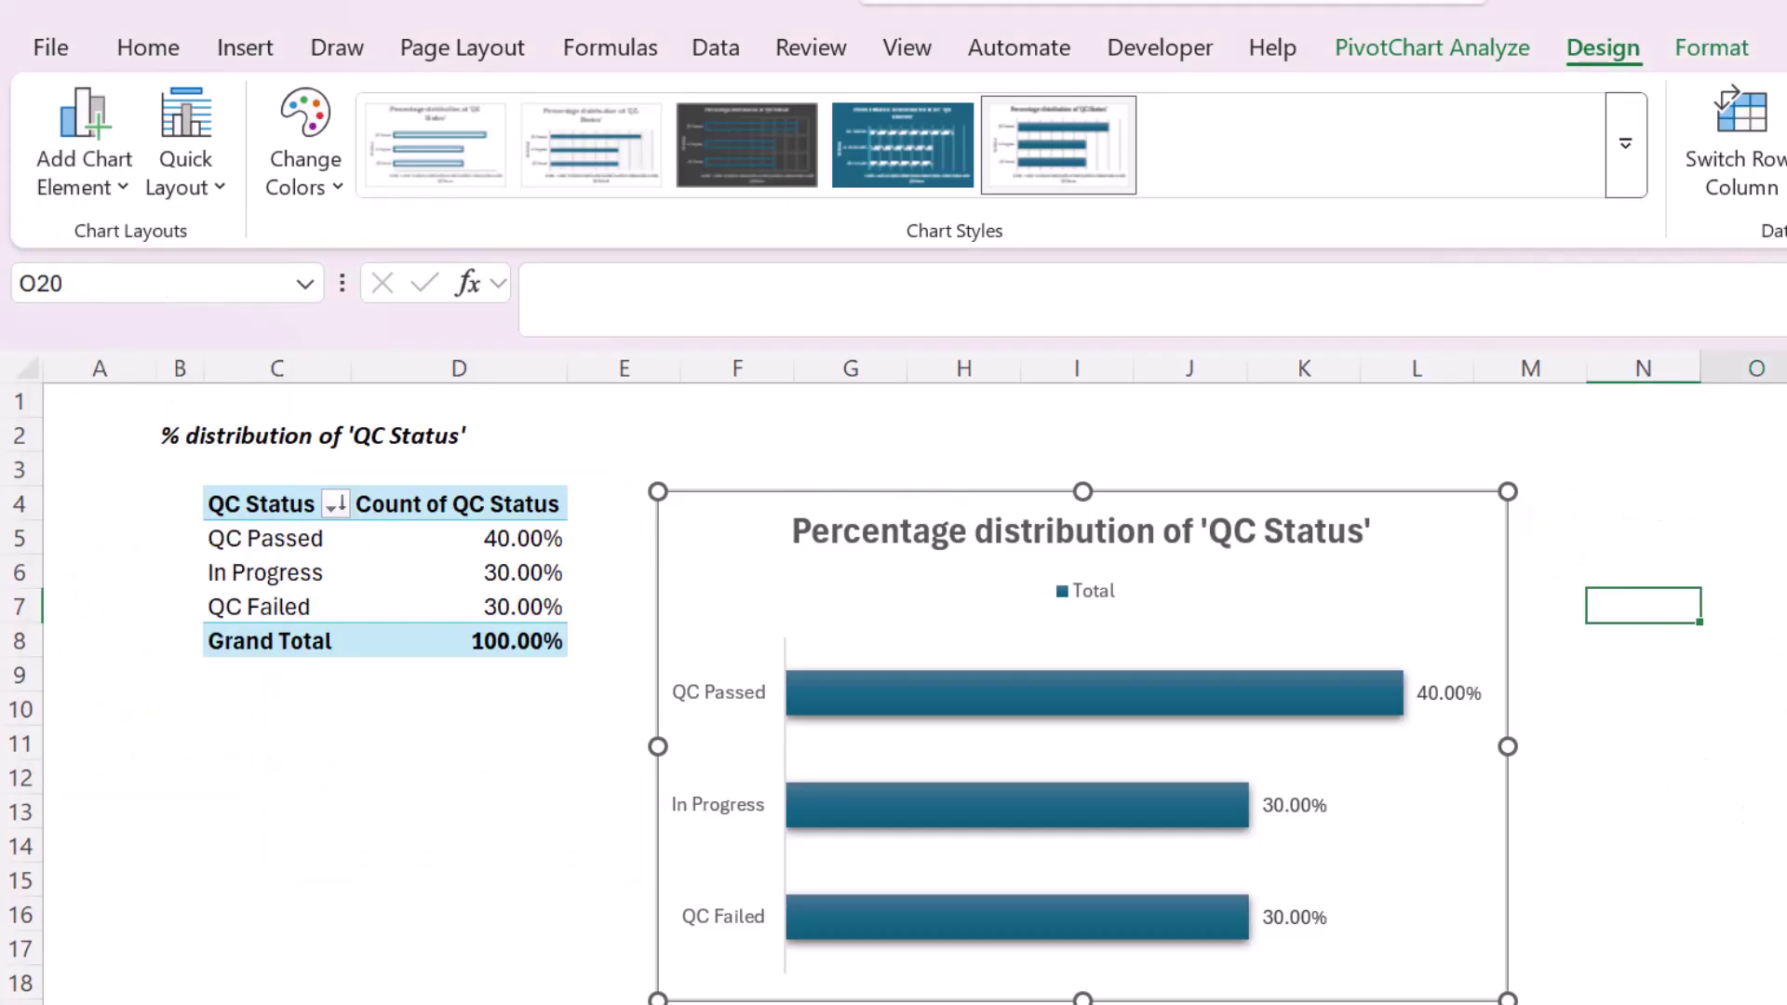
Reselect the QC Status PivotChart before asking Copilot about reordering its bars
left_click(1655, 778)
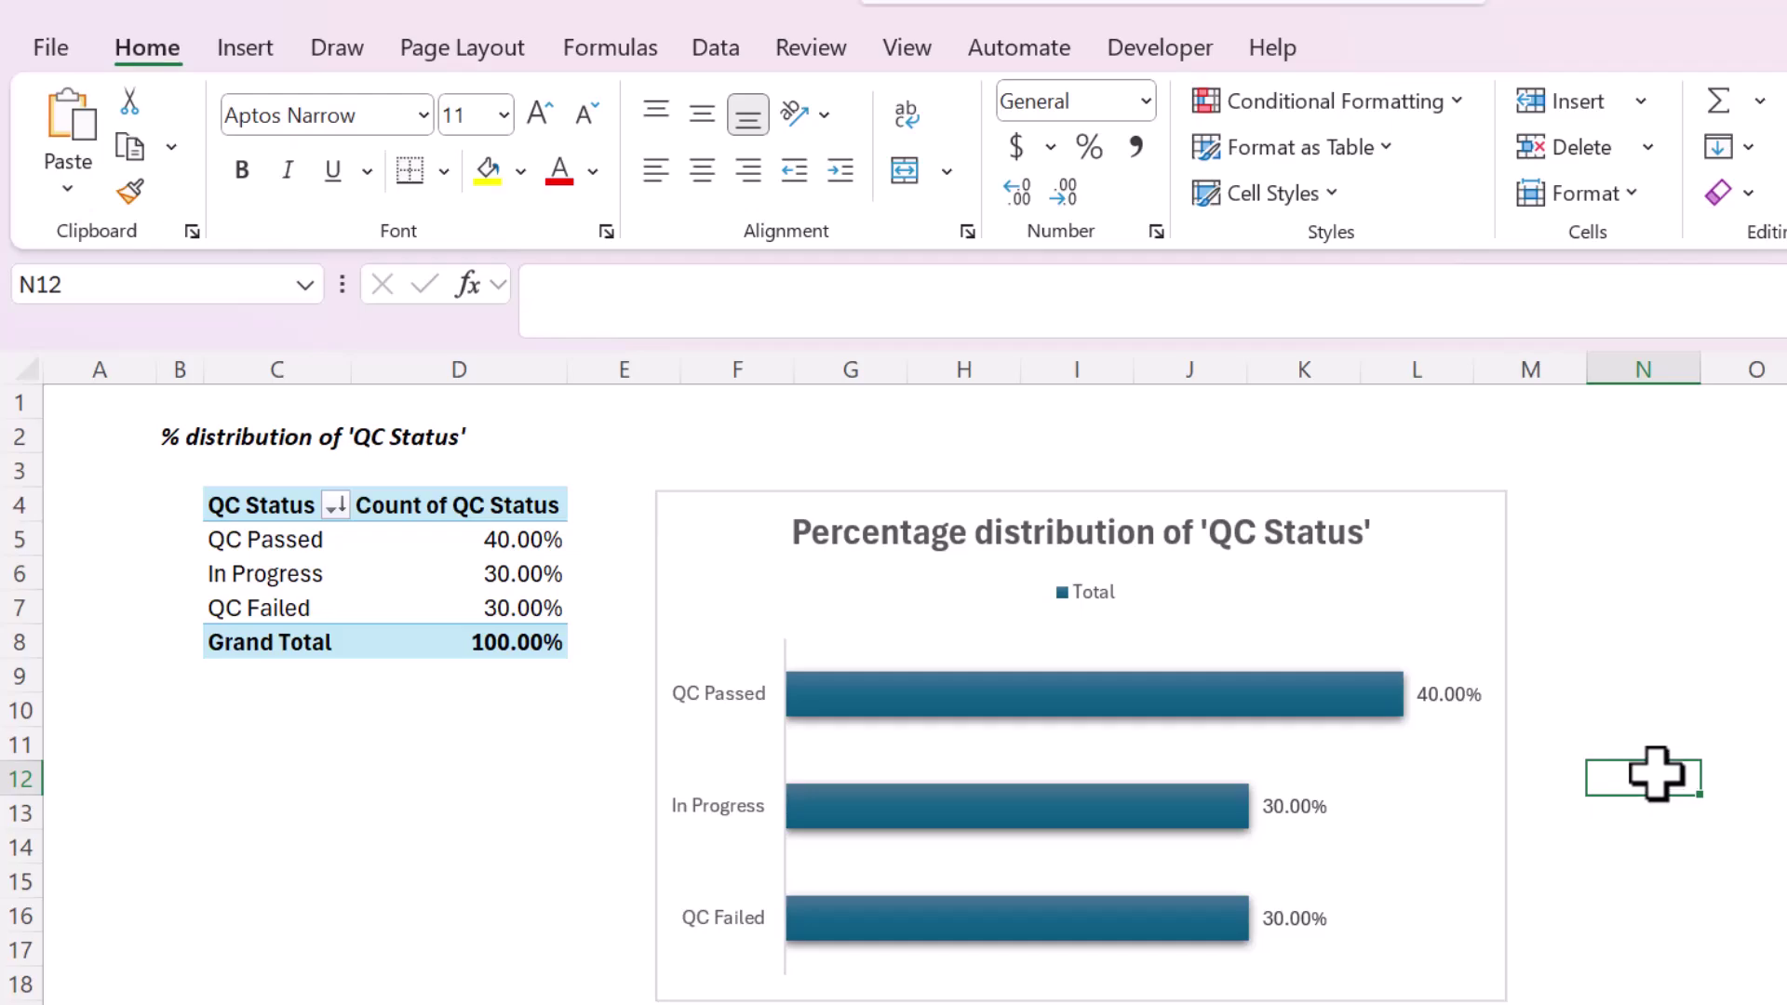
left_click(1496, 902)
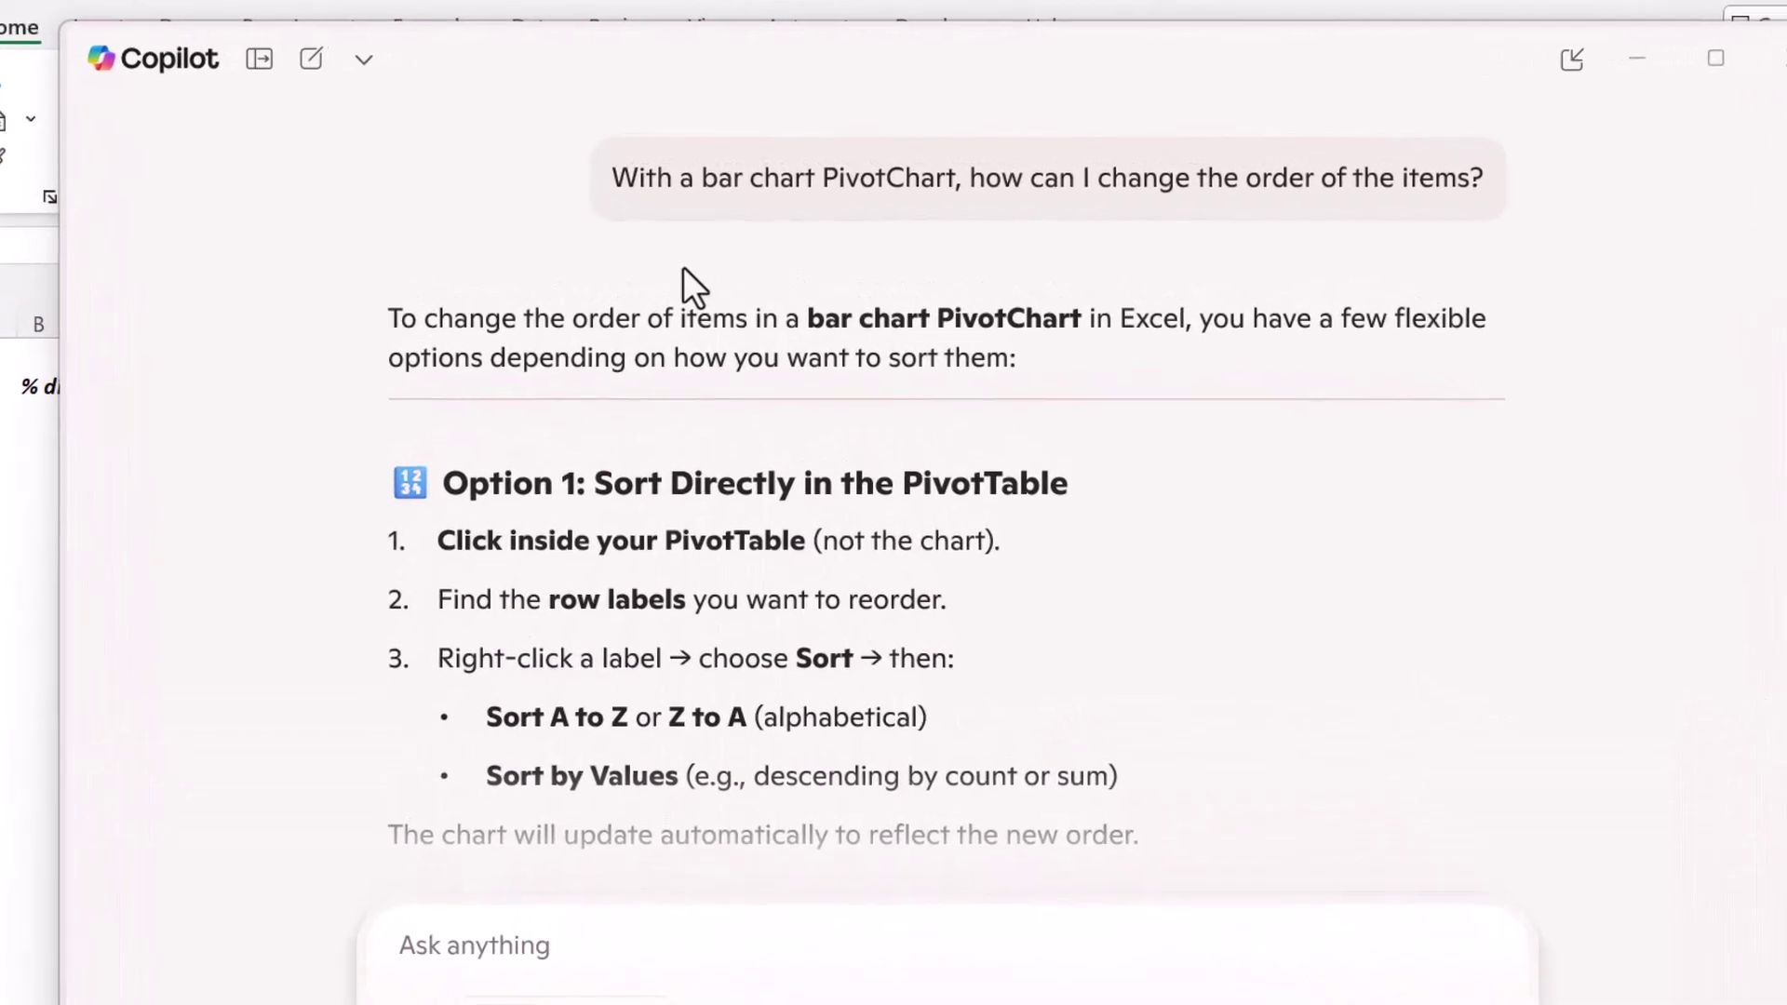
left_click_drag(583, 194, 984, 220)
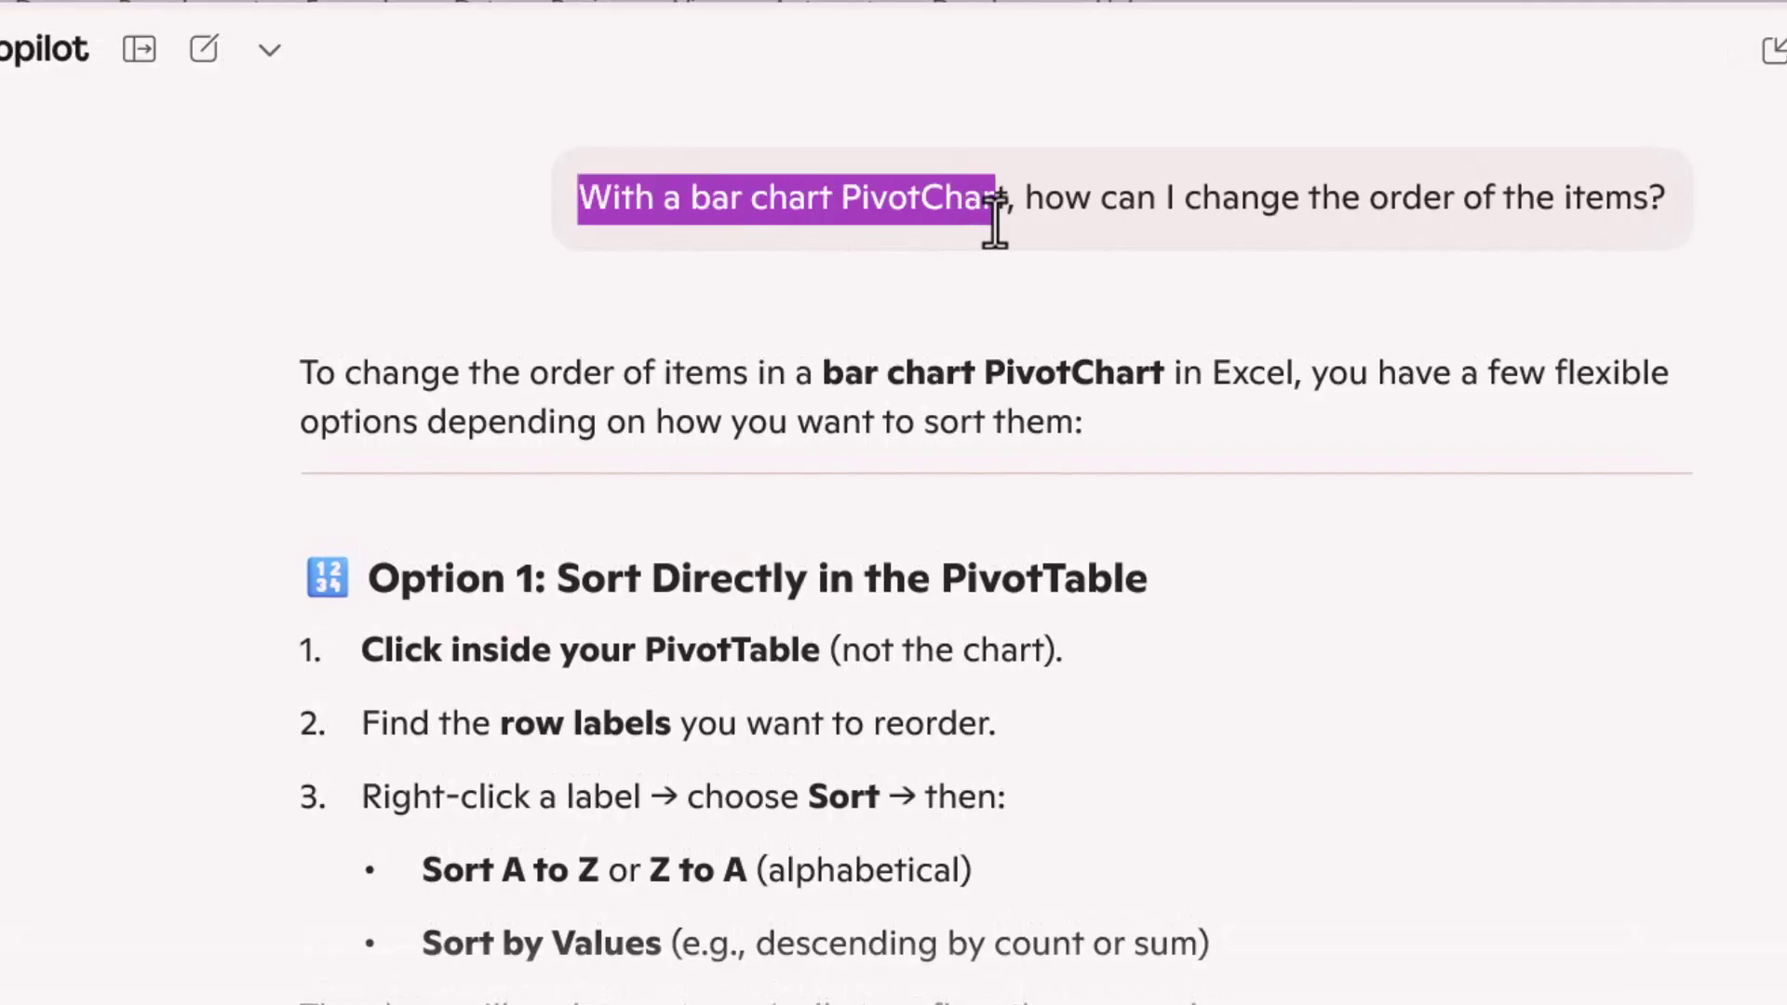
double_click(907, 198)
left_click_drag(692, 197, 831, 198)
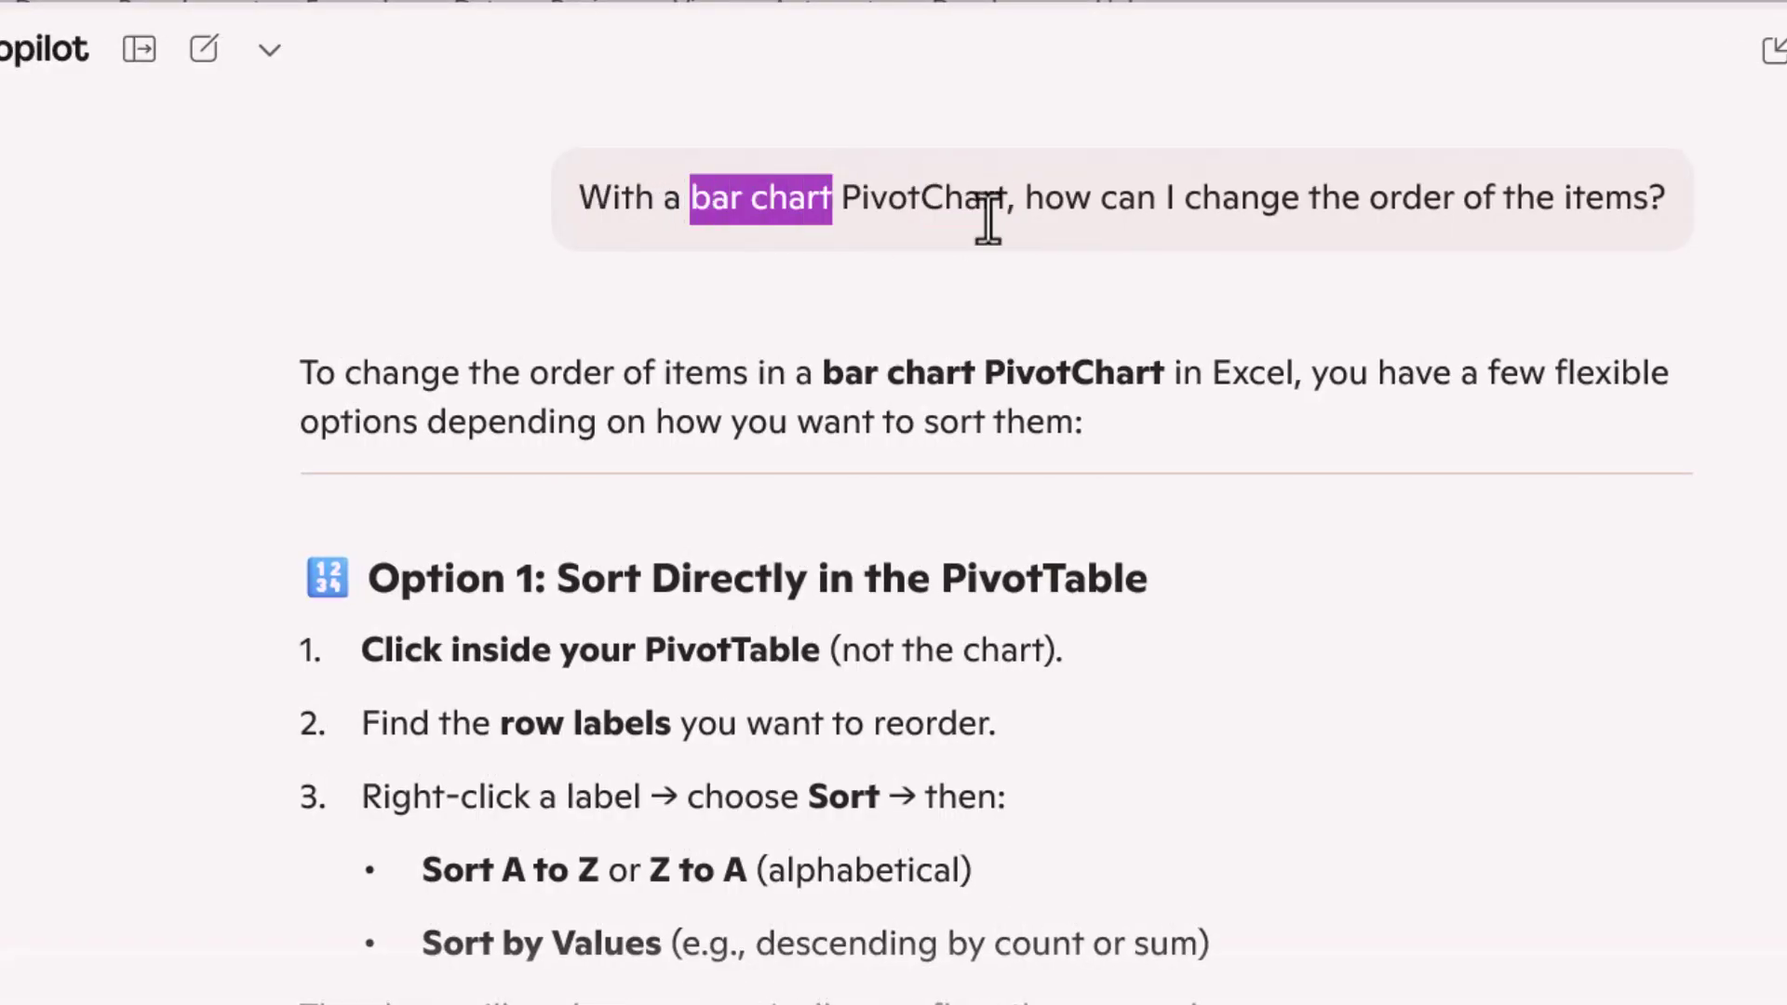
left_click(1355, 220)
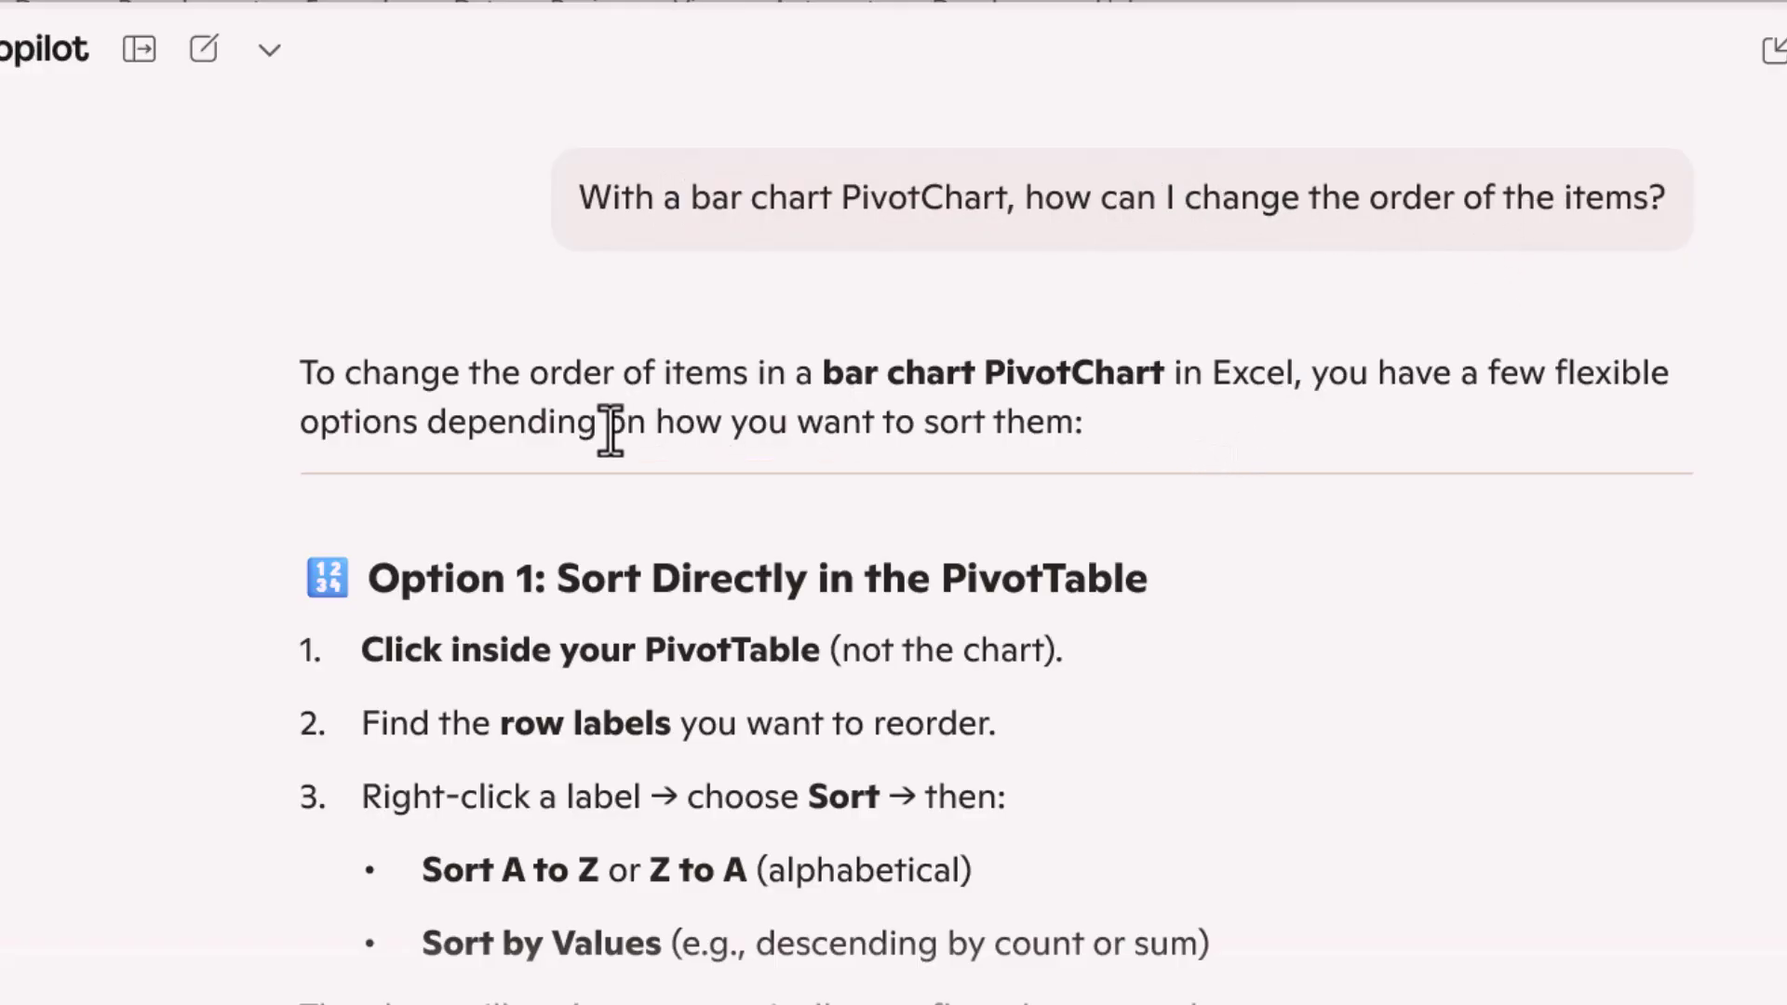
scroll(1497, 639, "down", 5)
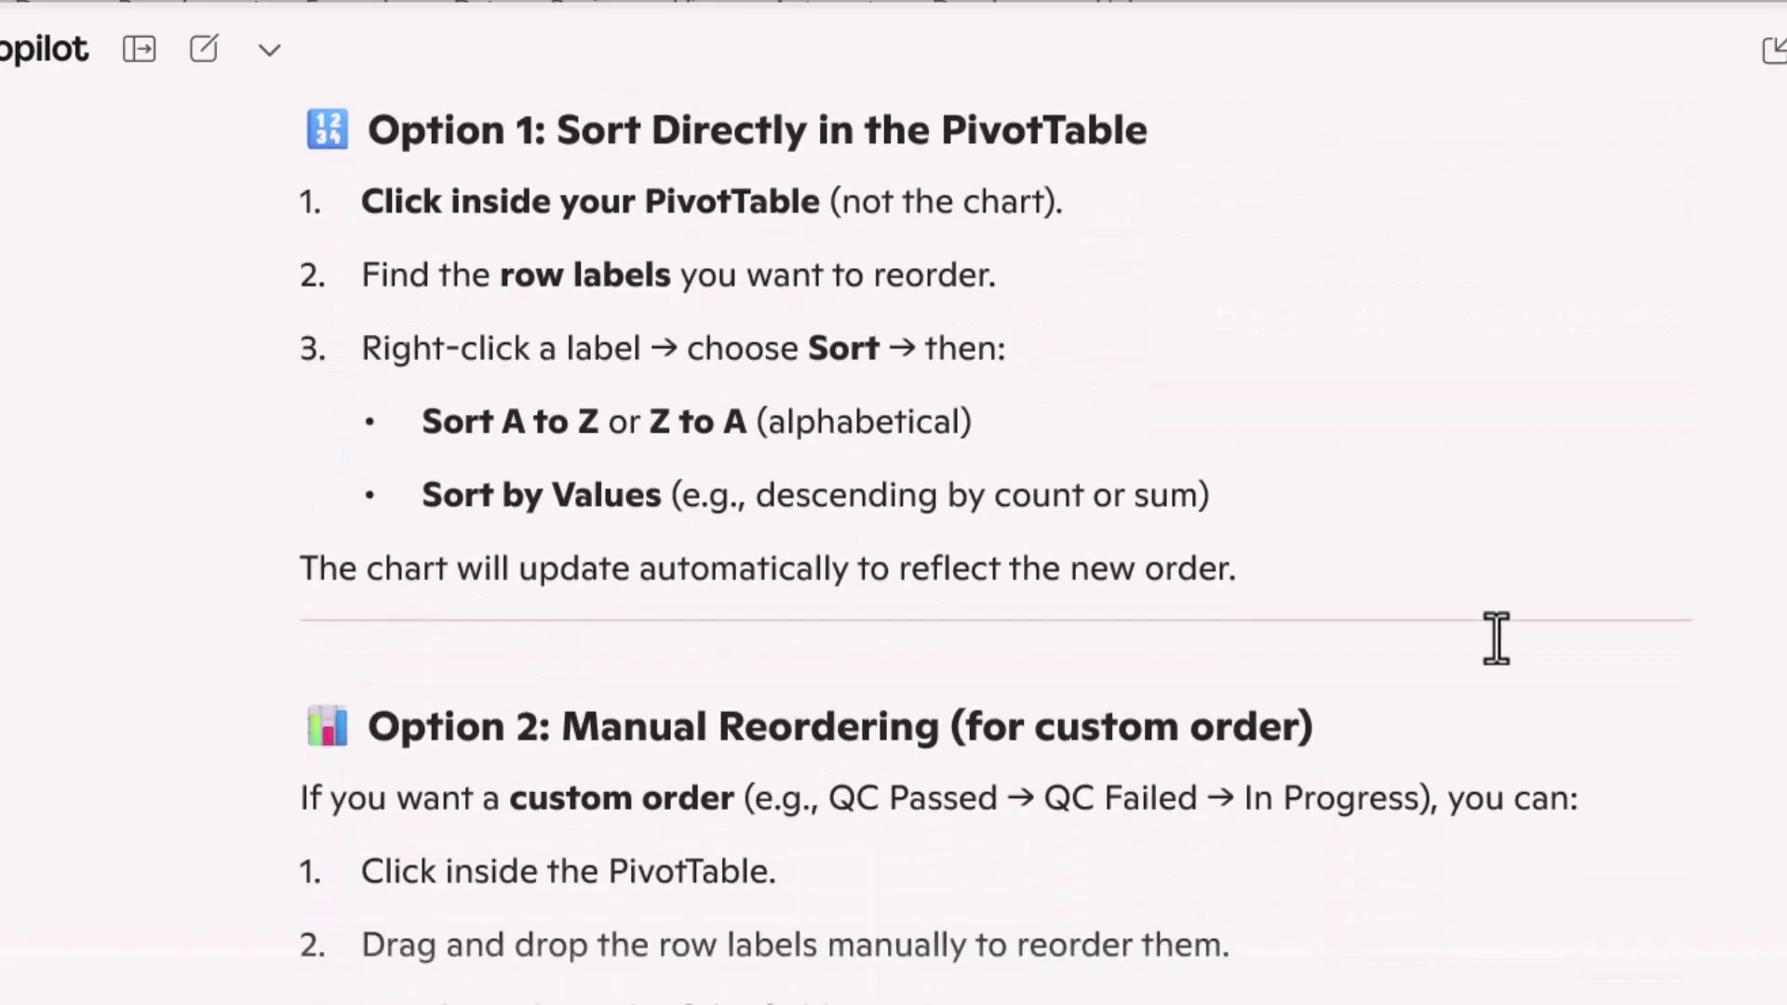
scroll(1209, 586, "up", 2)
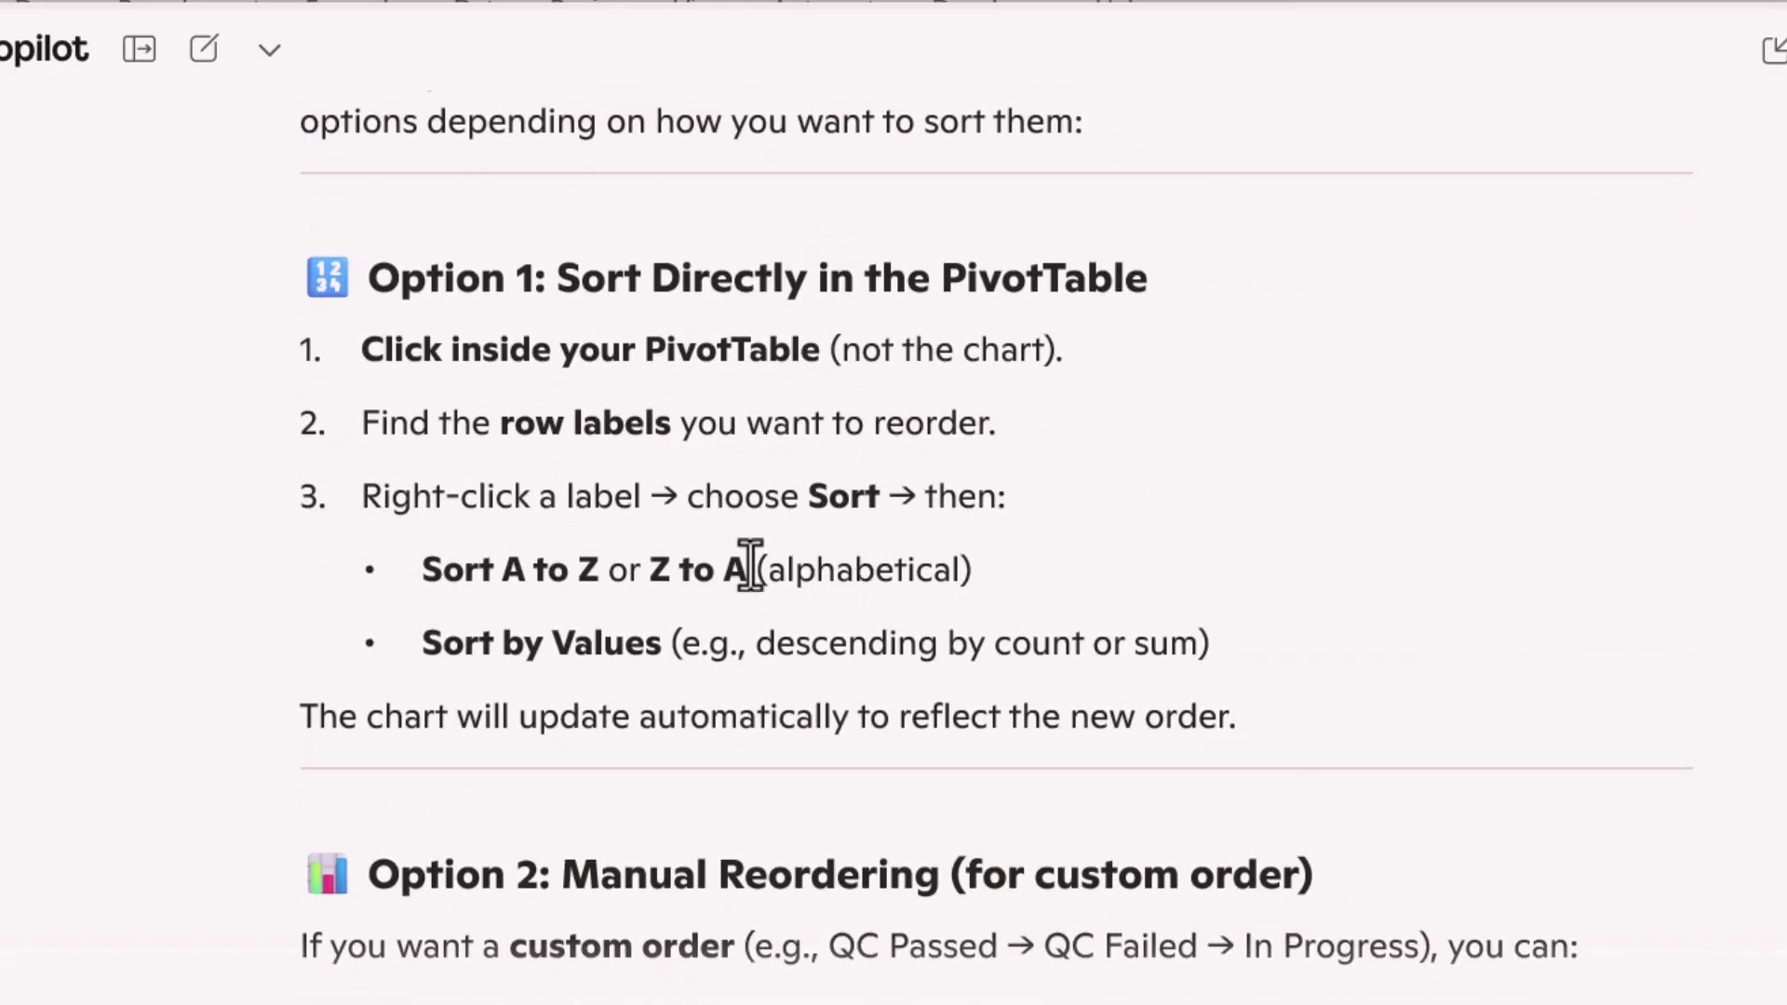
double_click(879, 582)
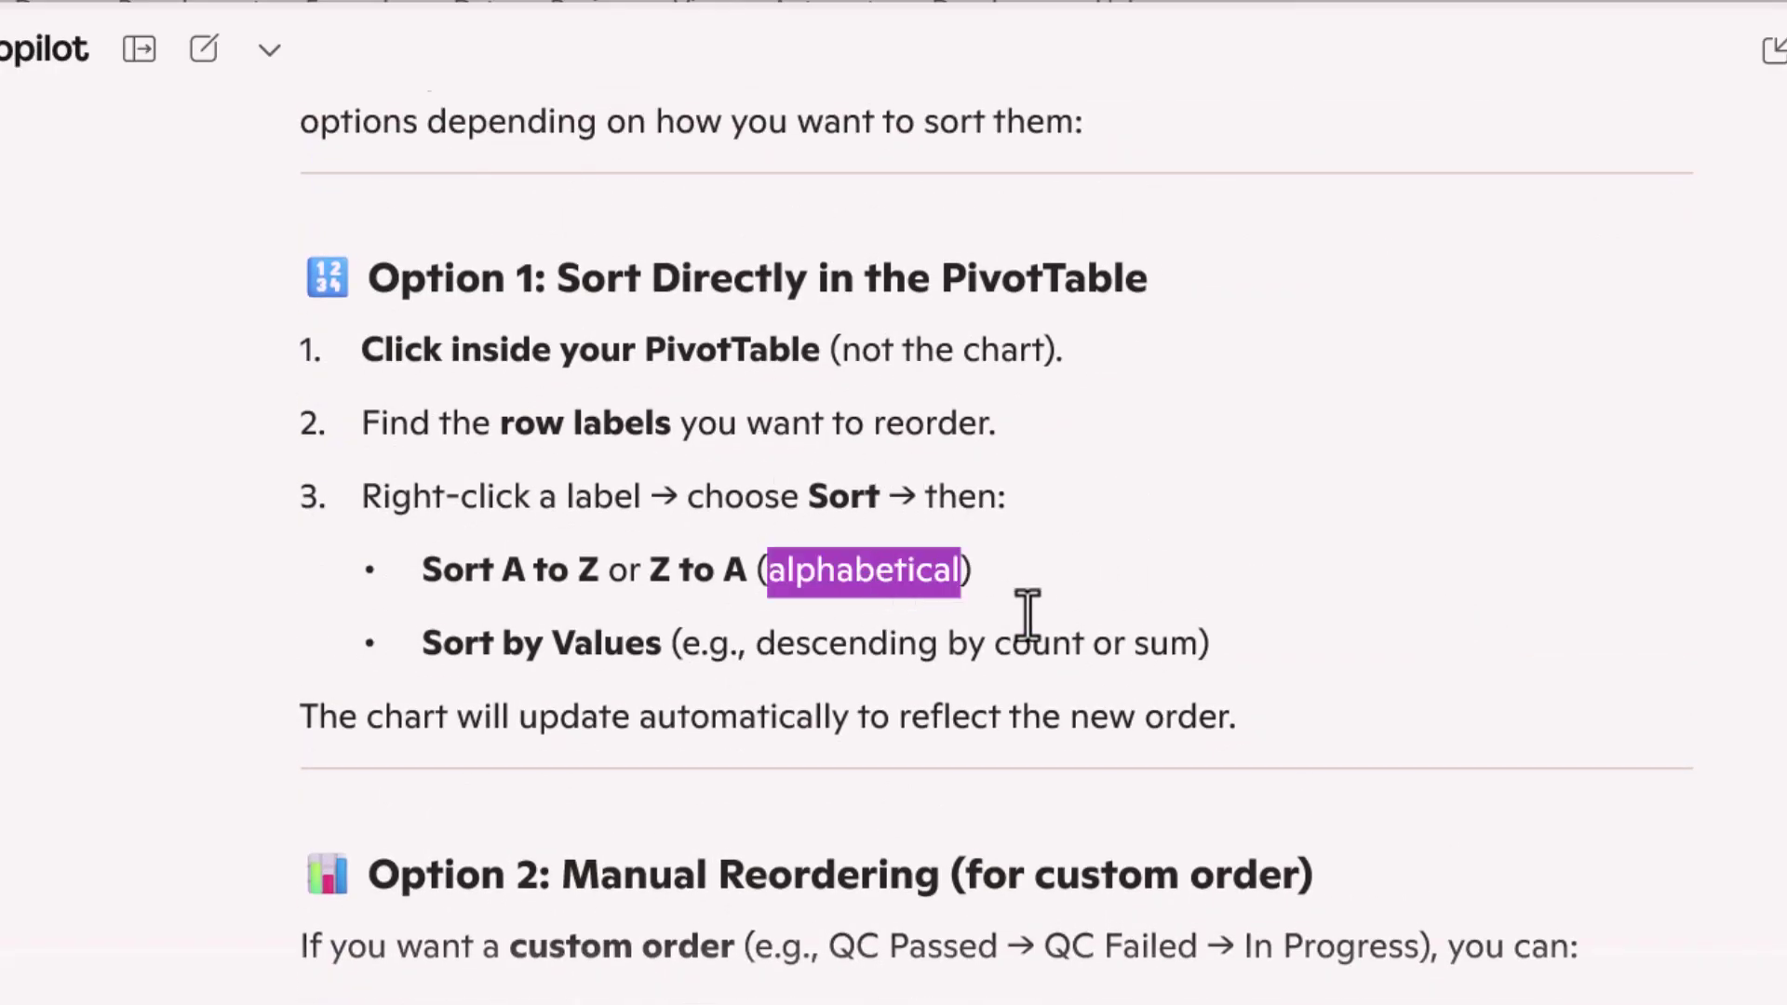
left_click(1037, 623)
scroll(1037, 618, "down", 5)
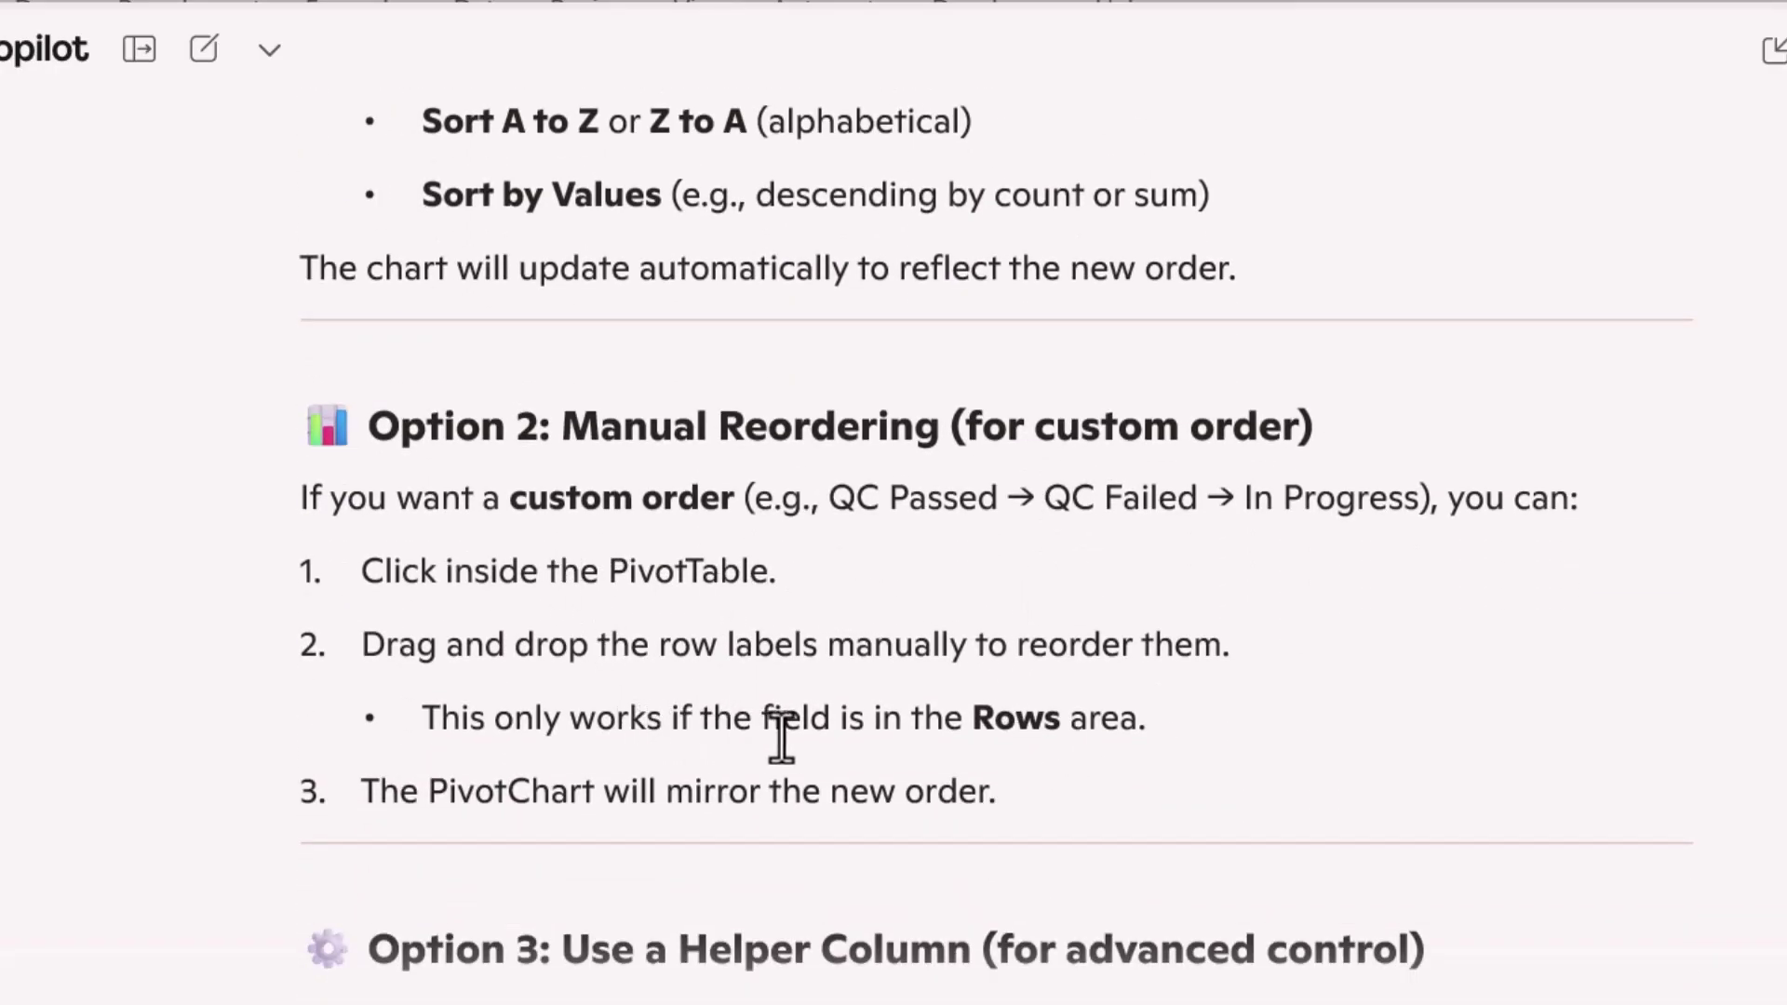
scroll(809, 735, "down", 5)
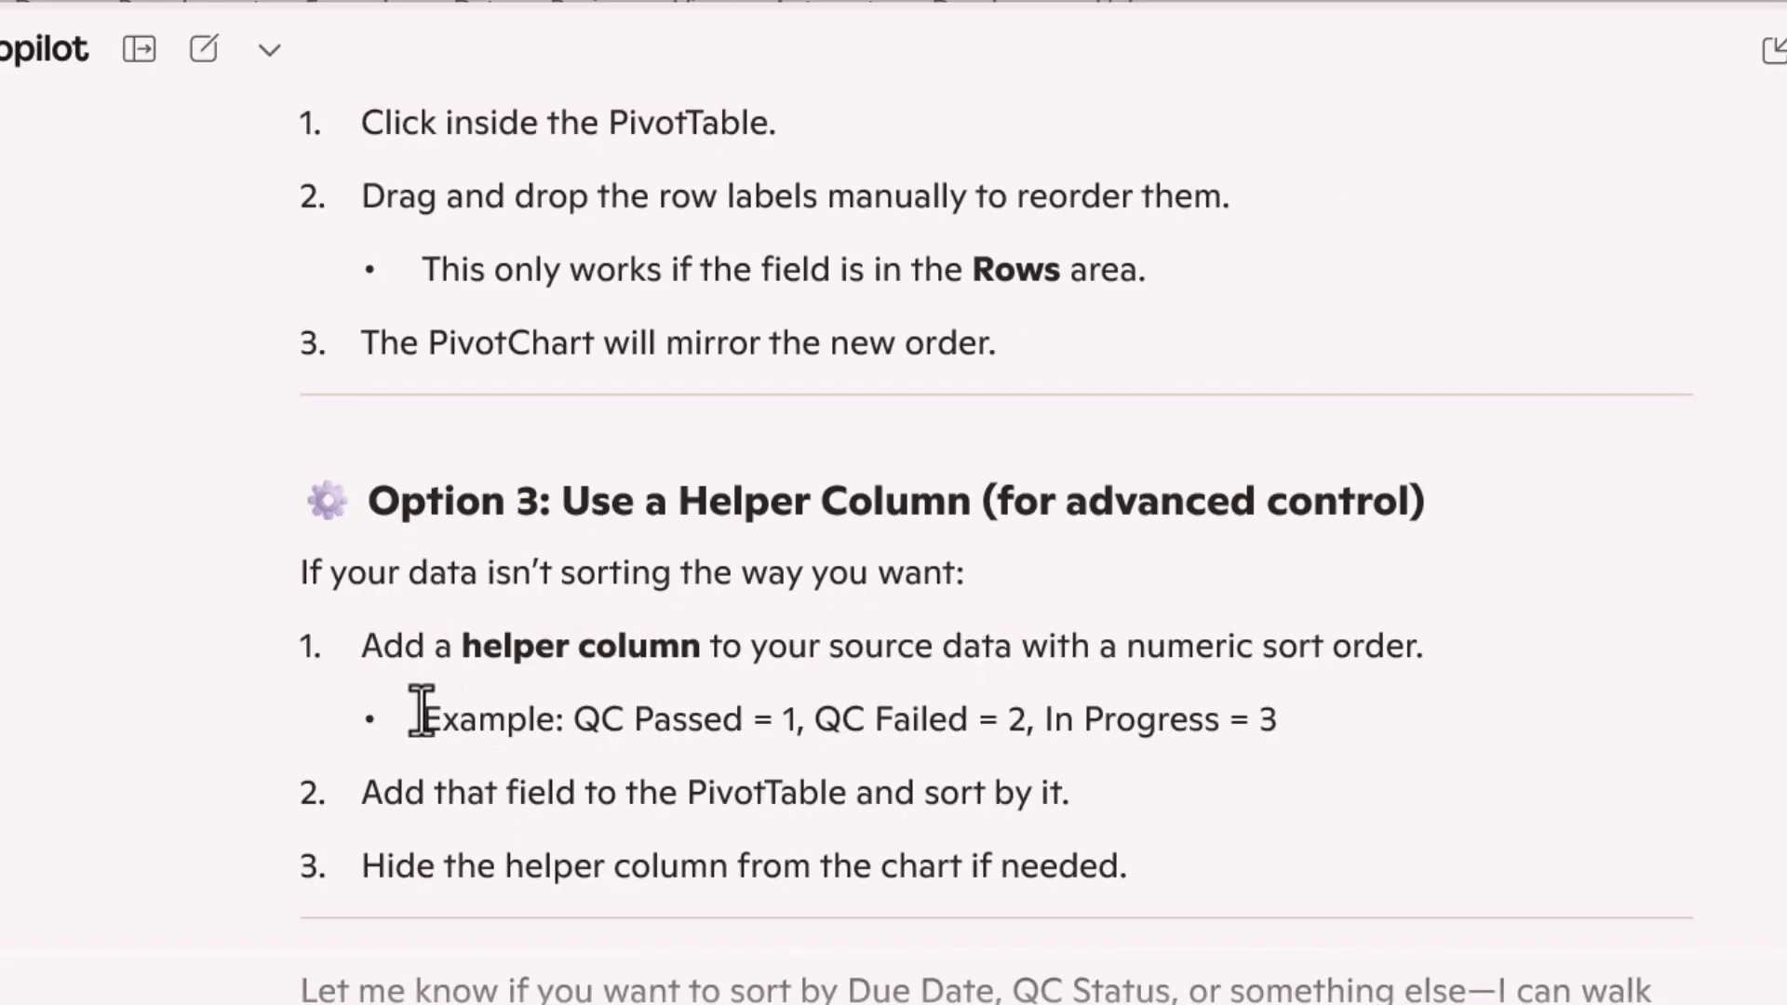
left_click_drag(422, 712, 1283, 691)
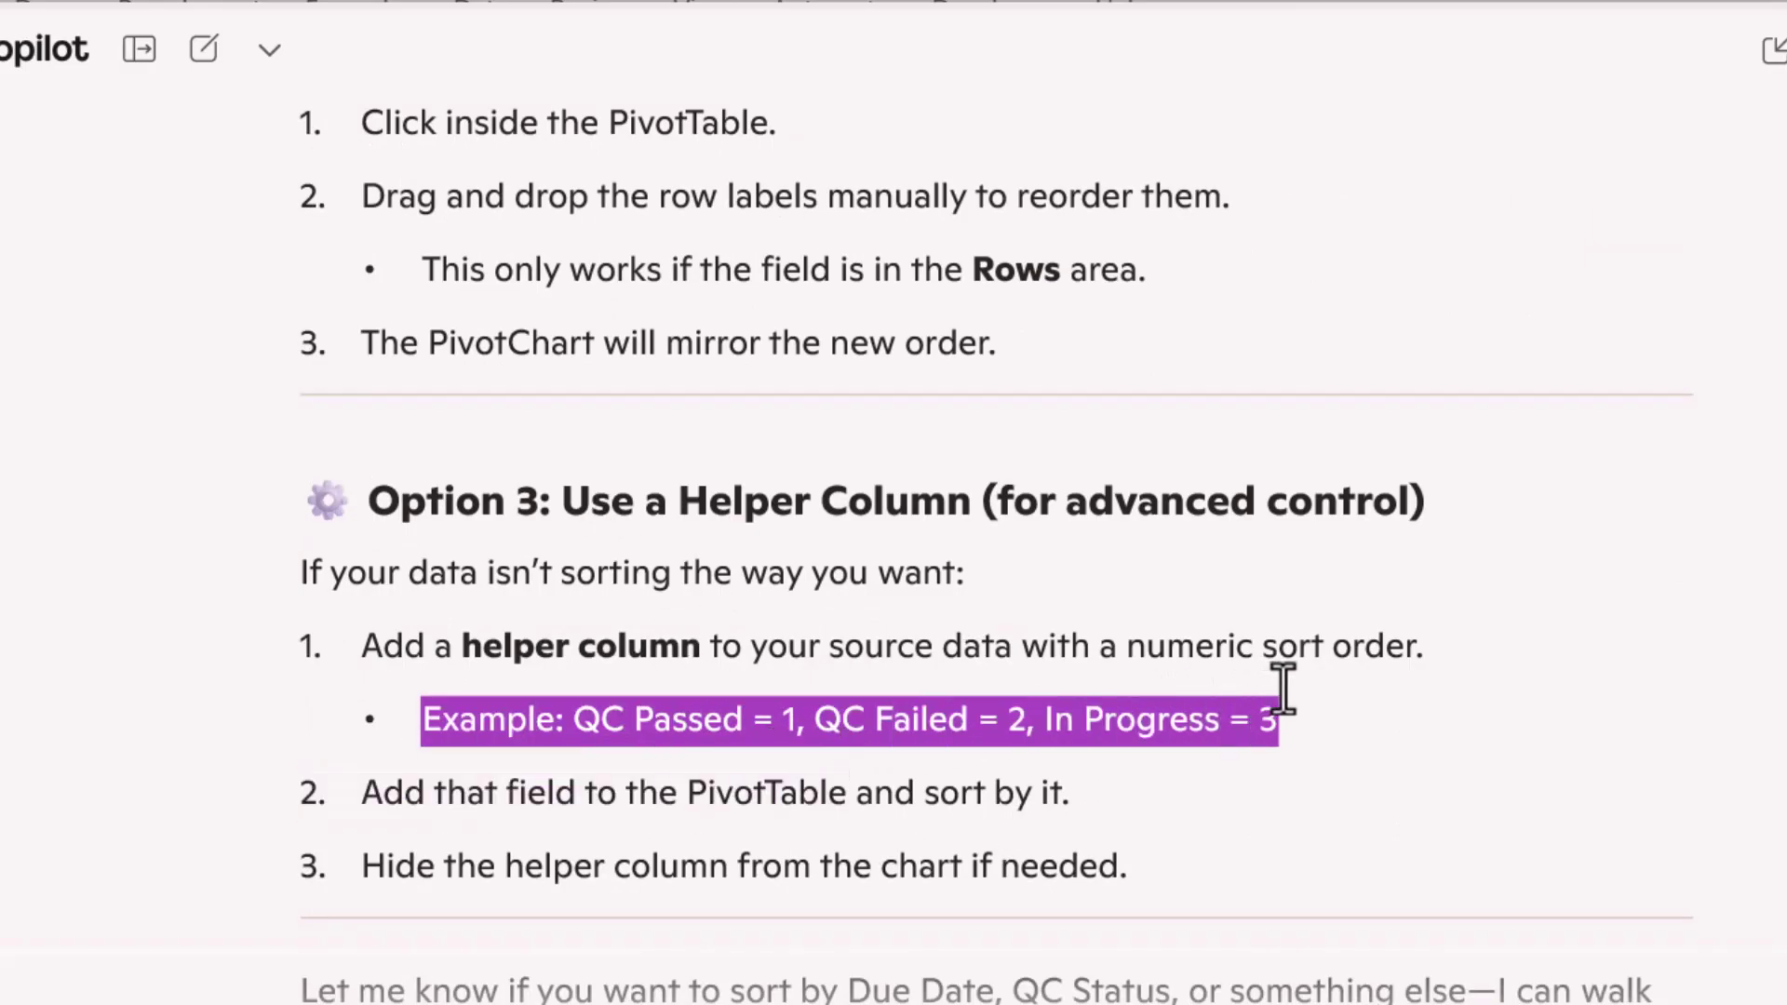
left_click(1300, 741)
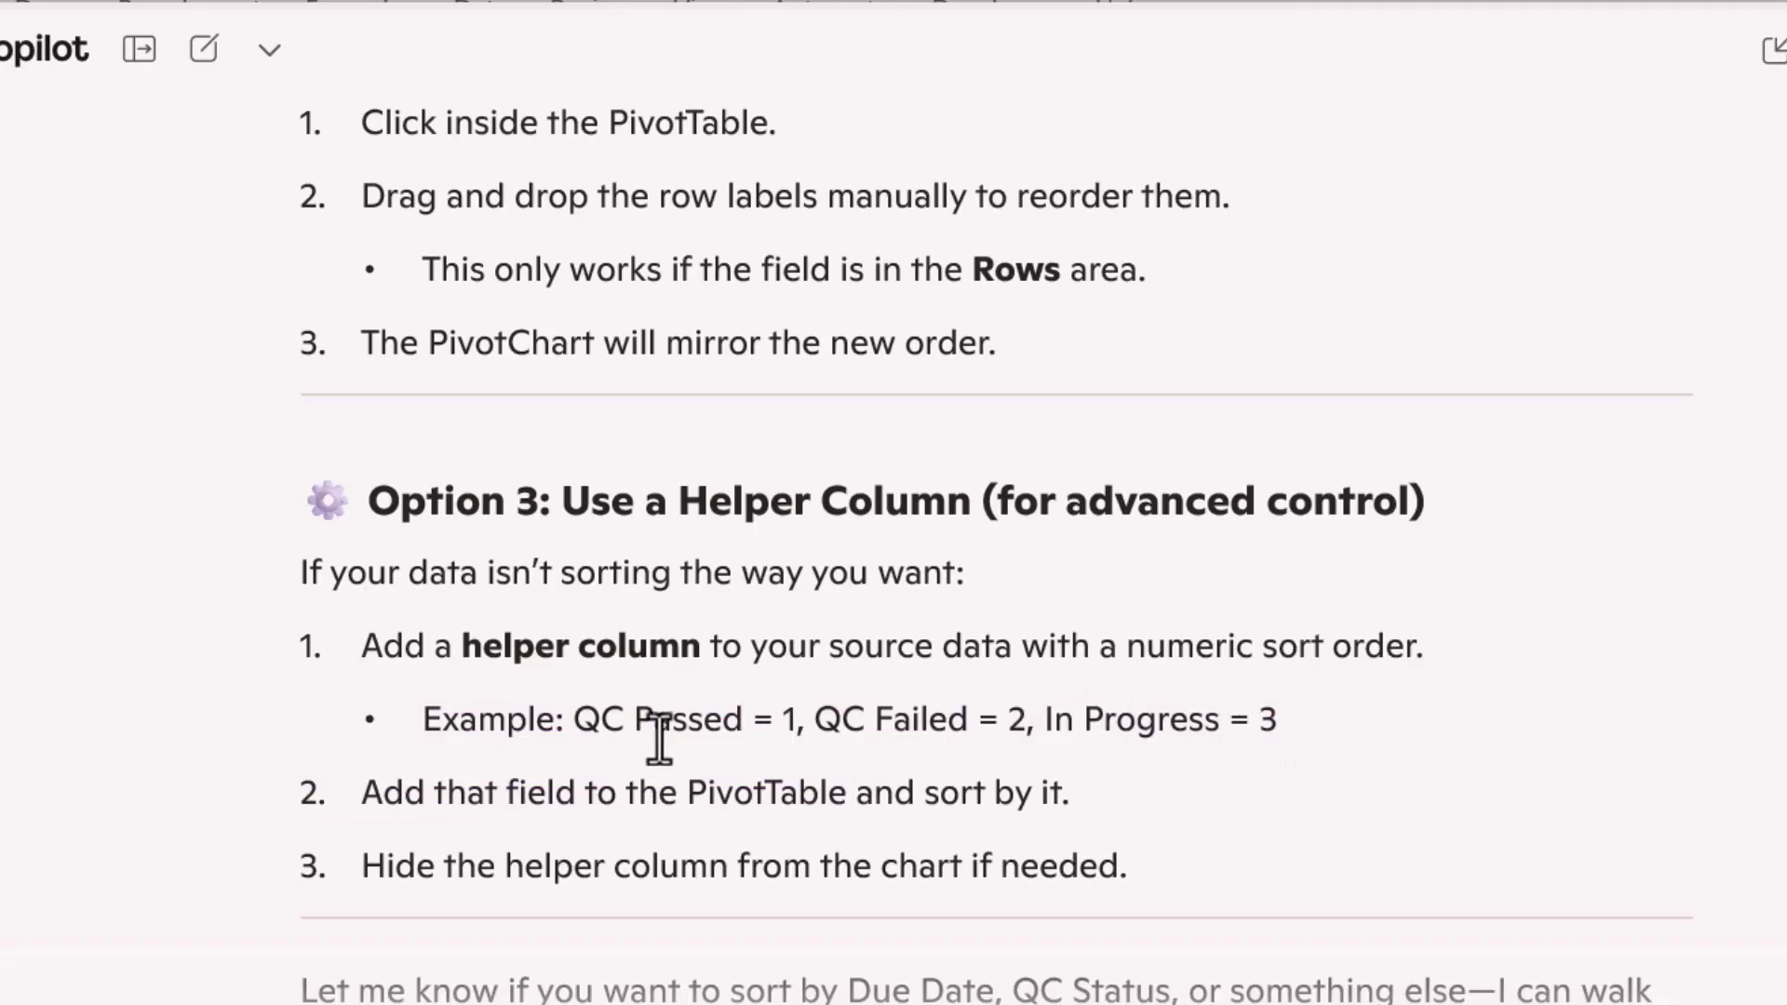
left_click_drag(421, 721, 1323, 741)
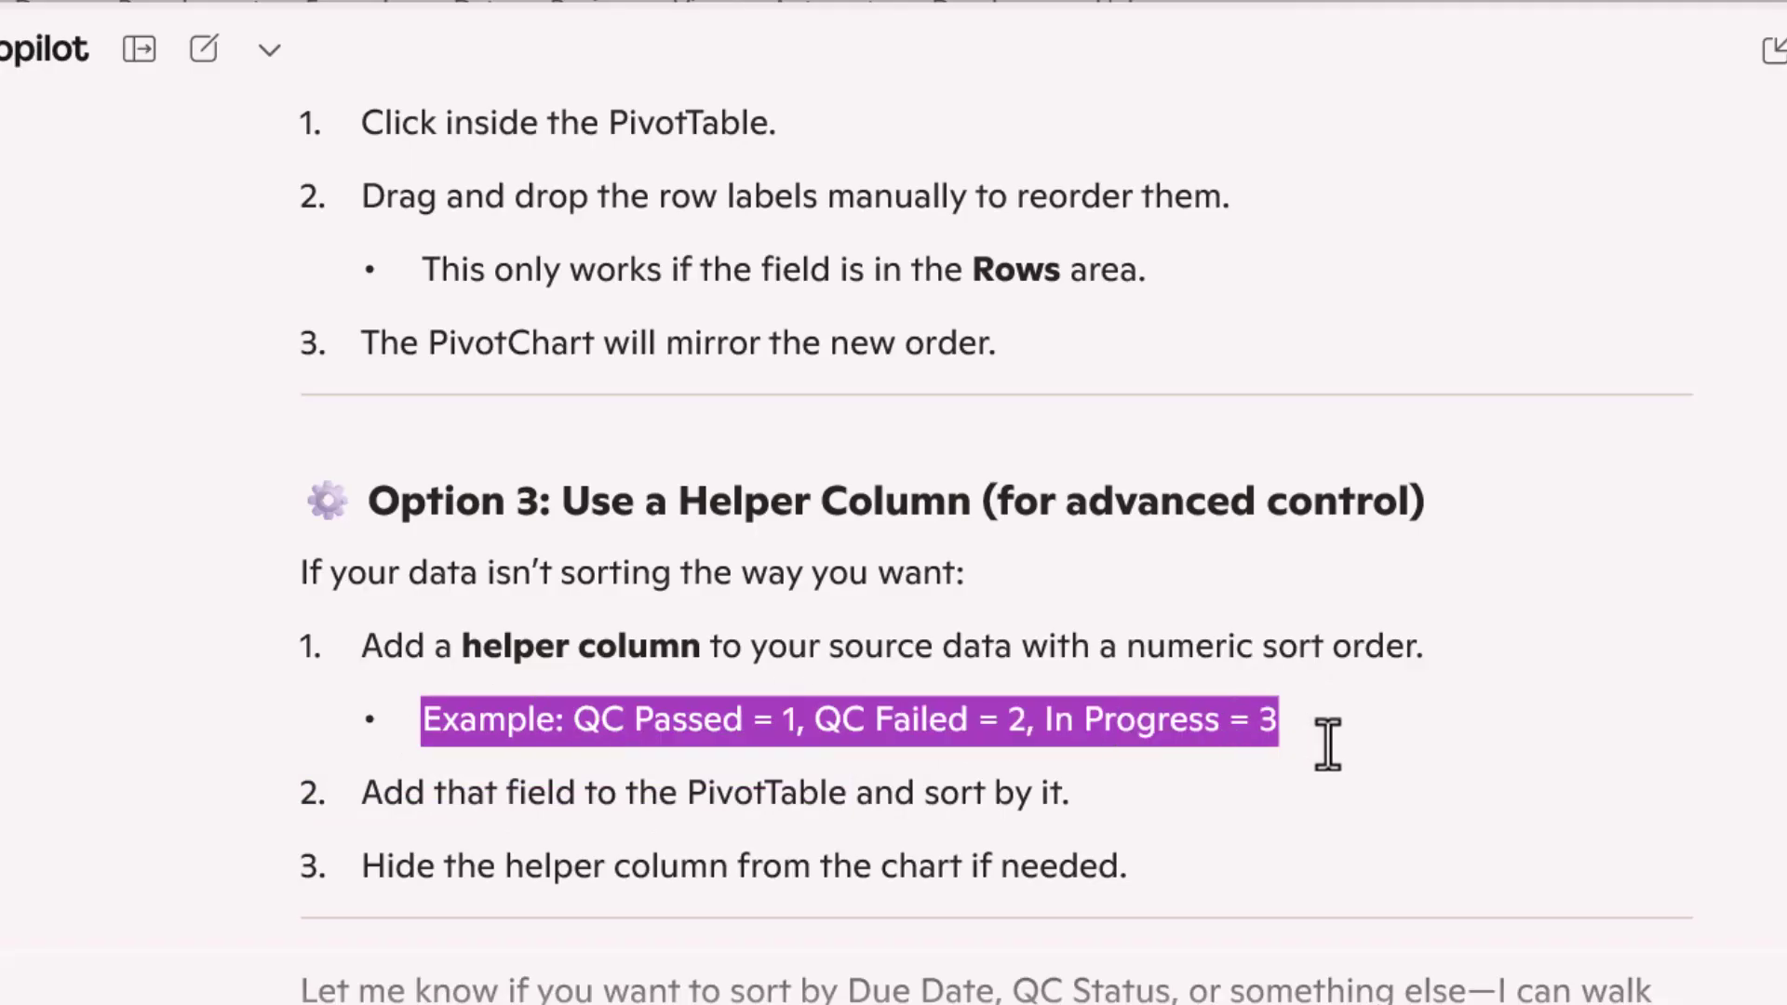
left_click(1328, 745)
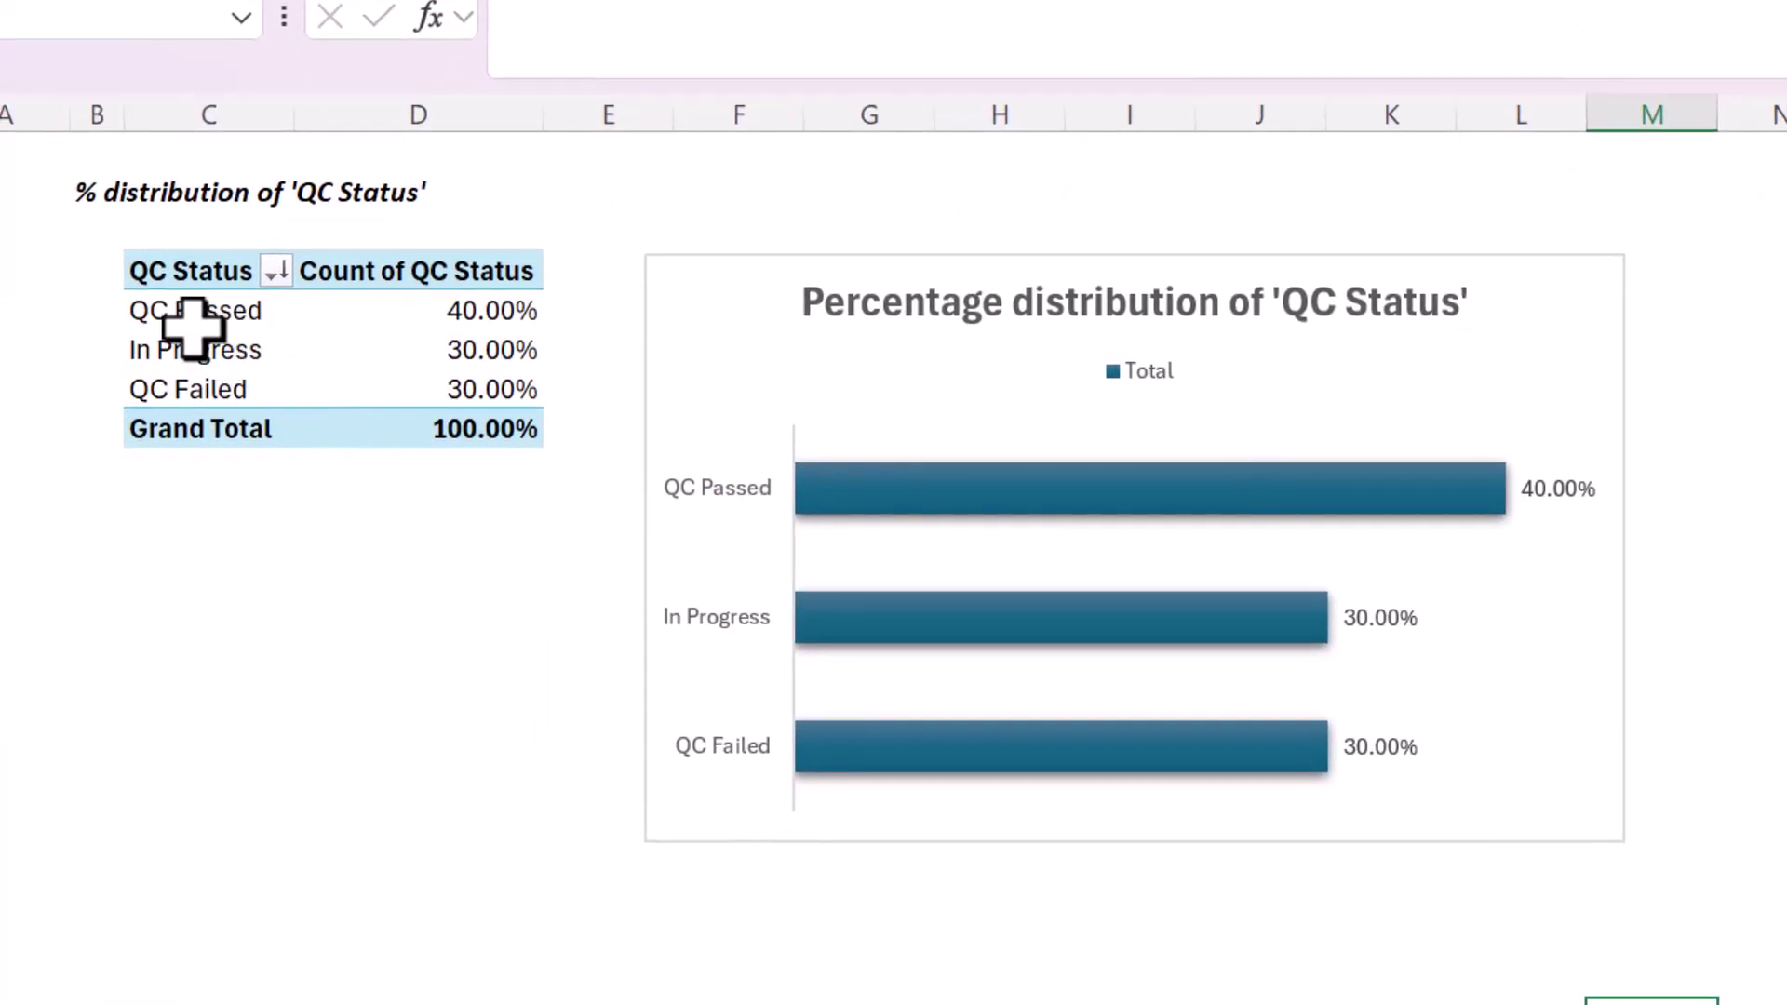
Drag the pivot row labels into the order QC Passed, QC Failed, In Progress
left_click(160, 318)
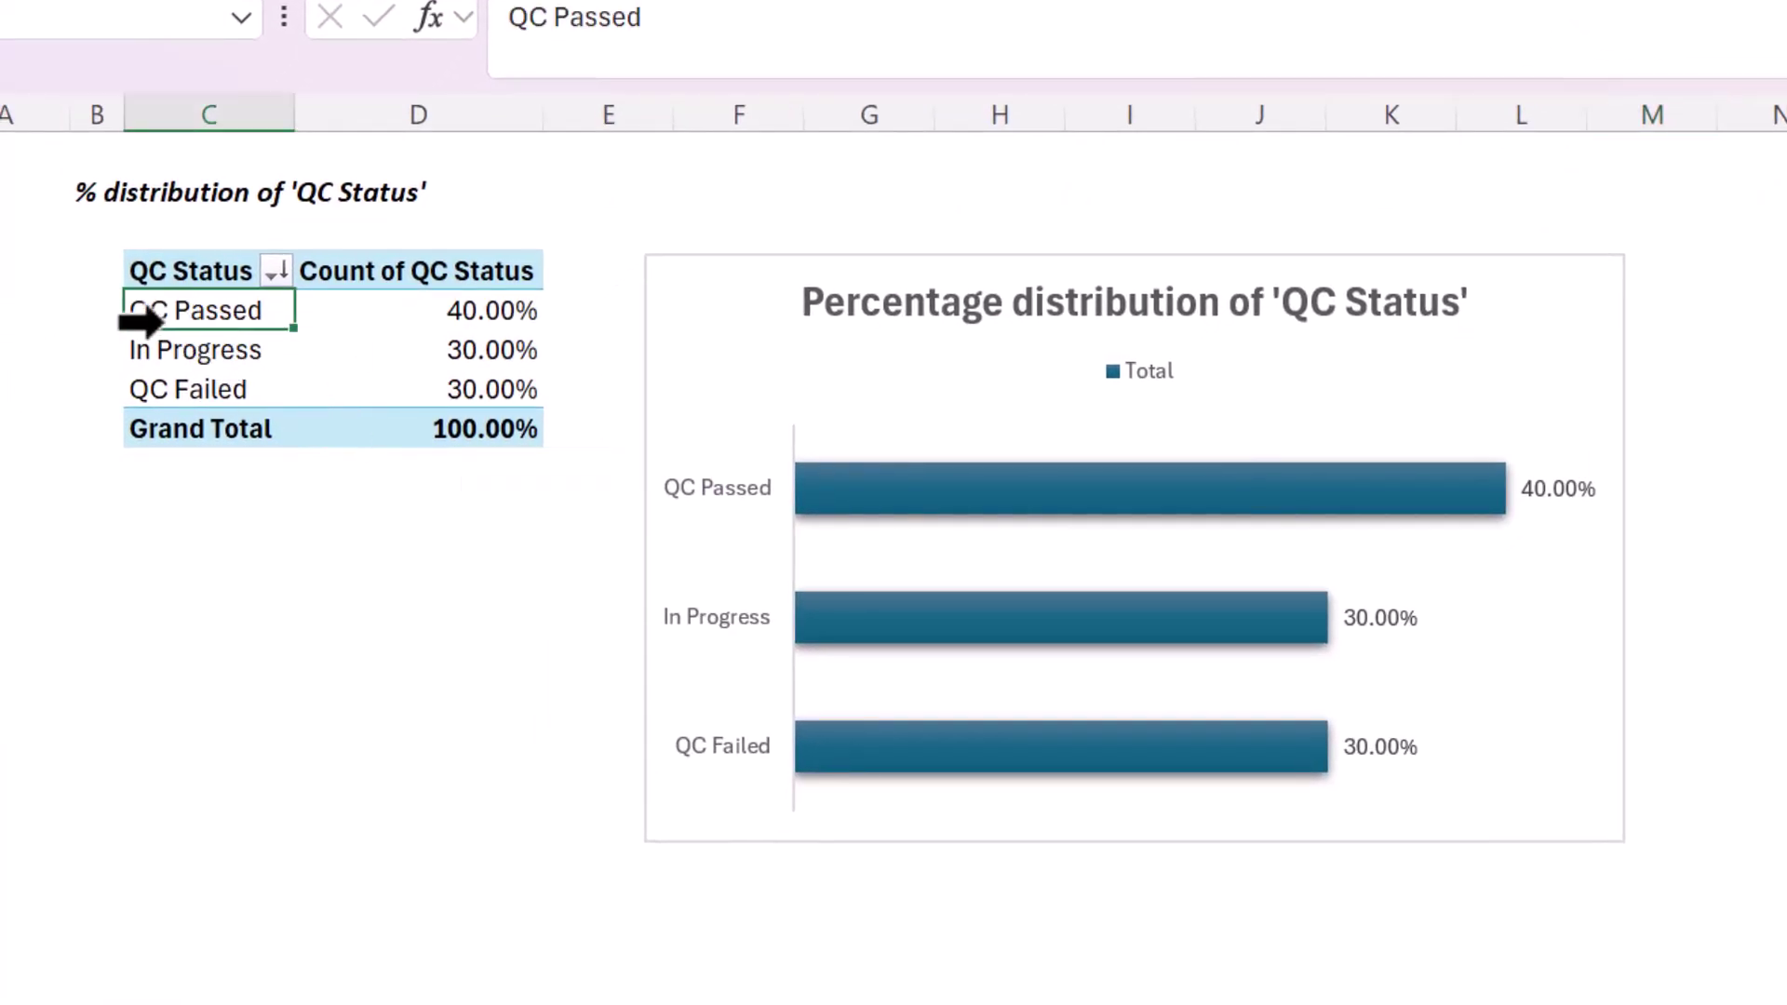
left_click(139, 361)
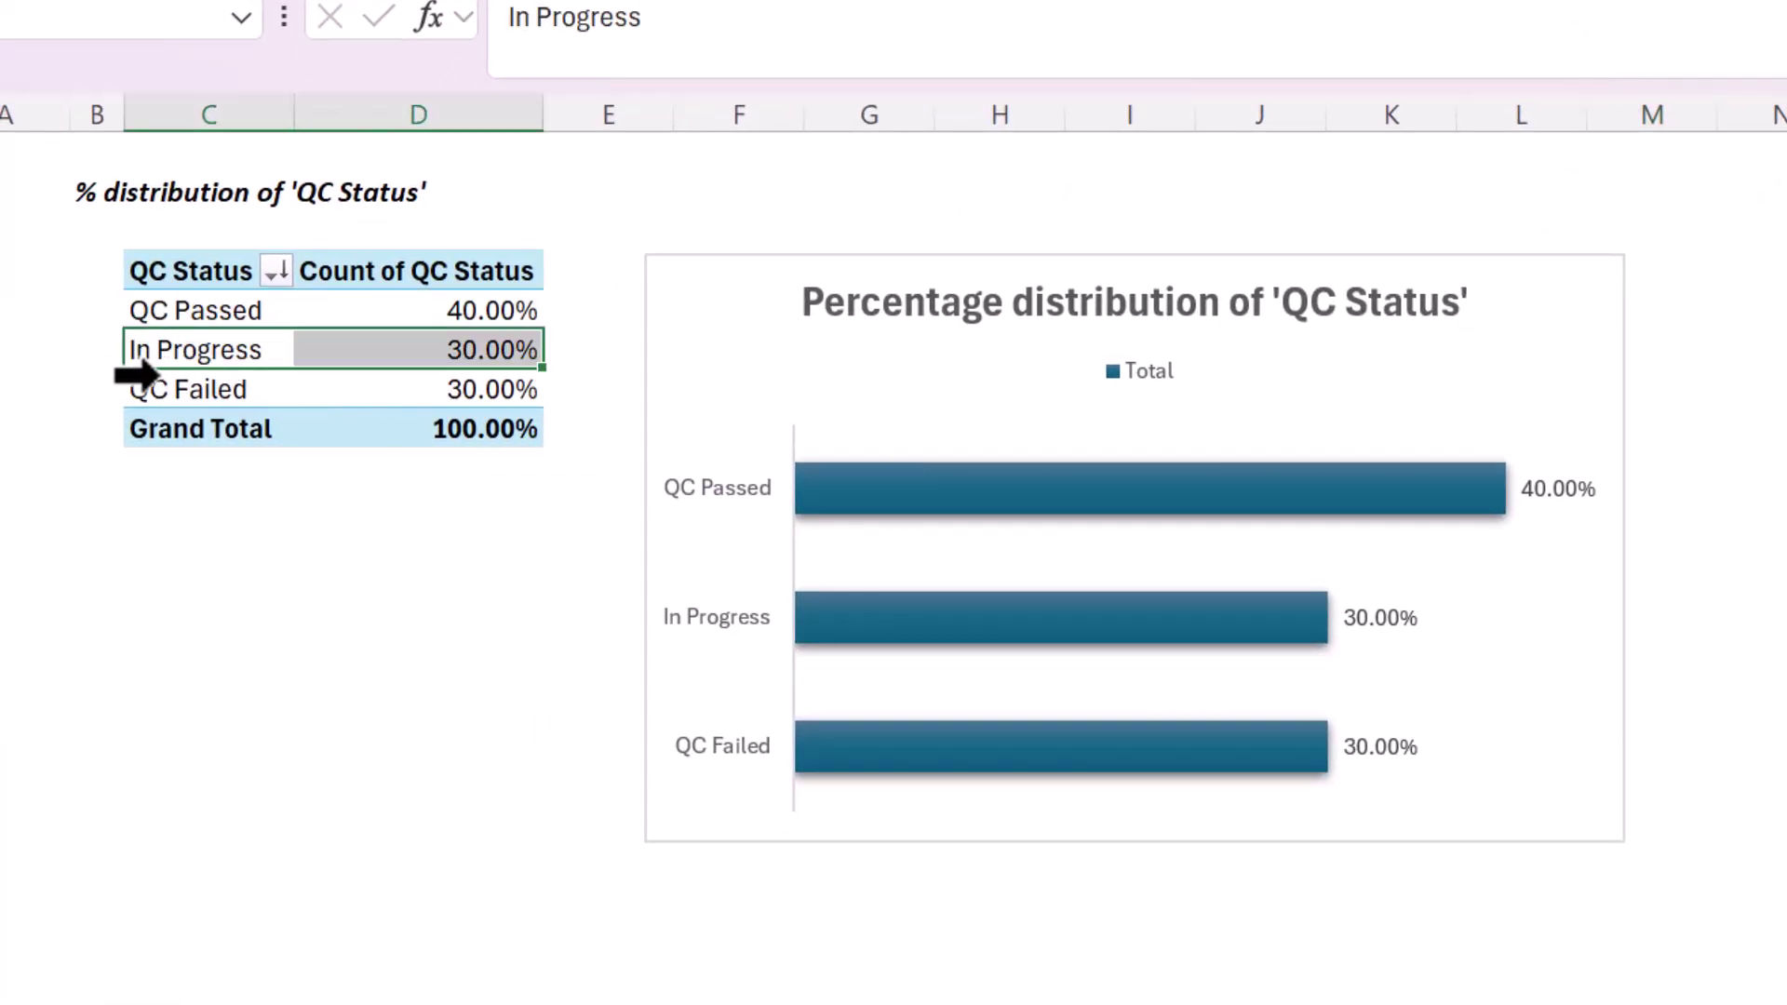
left_click_drag(321, 333, 320, 387)
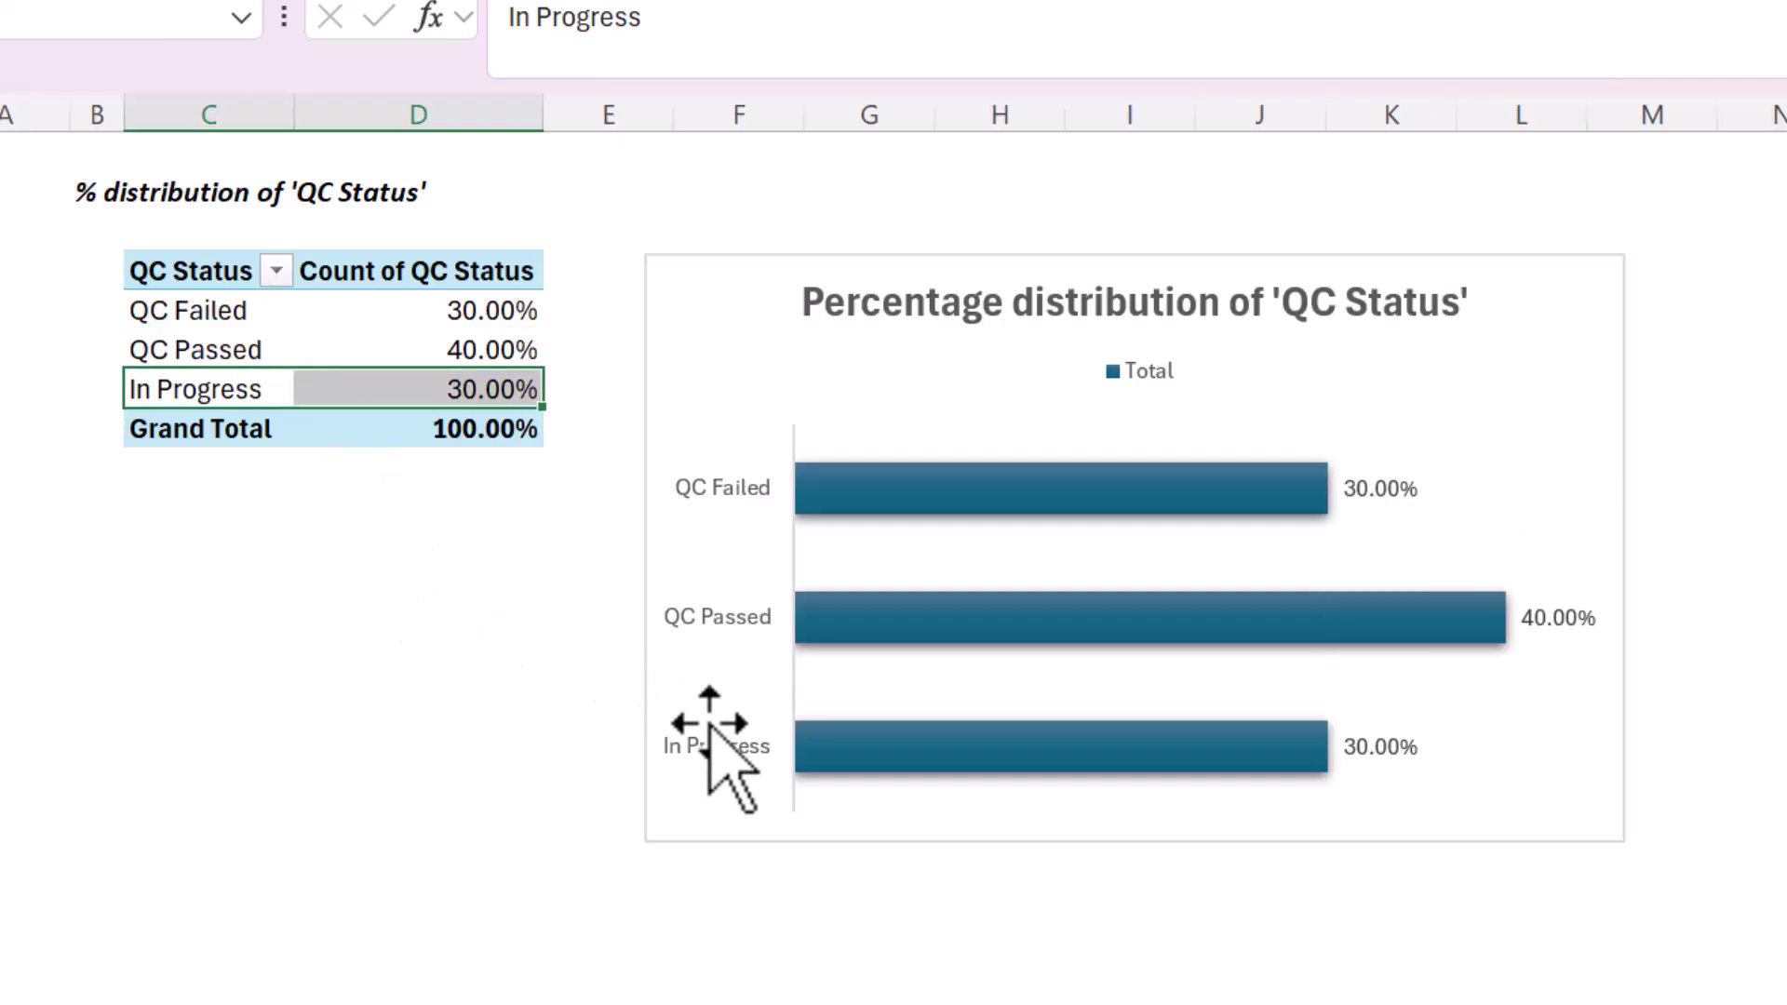
mouse_move(792, 592)
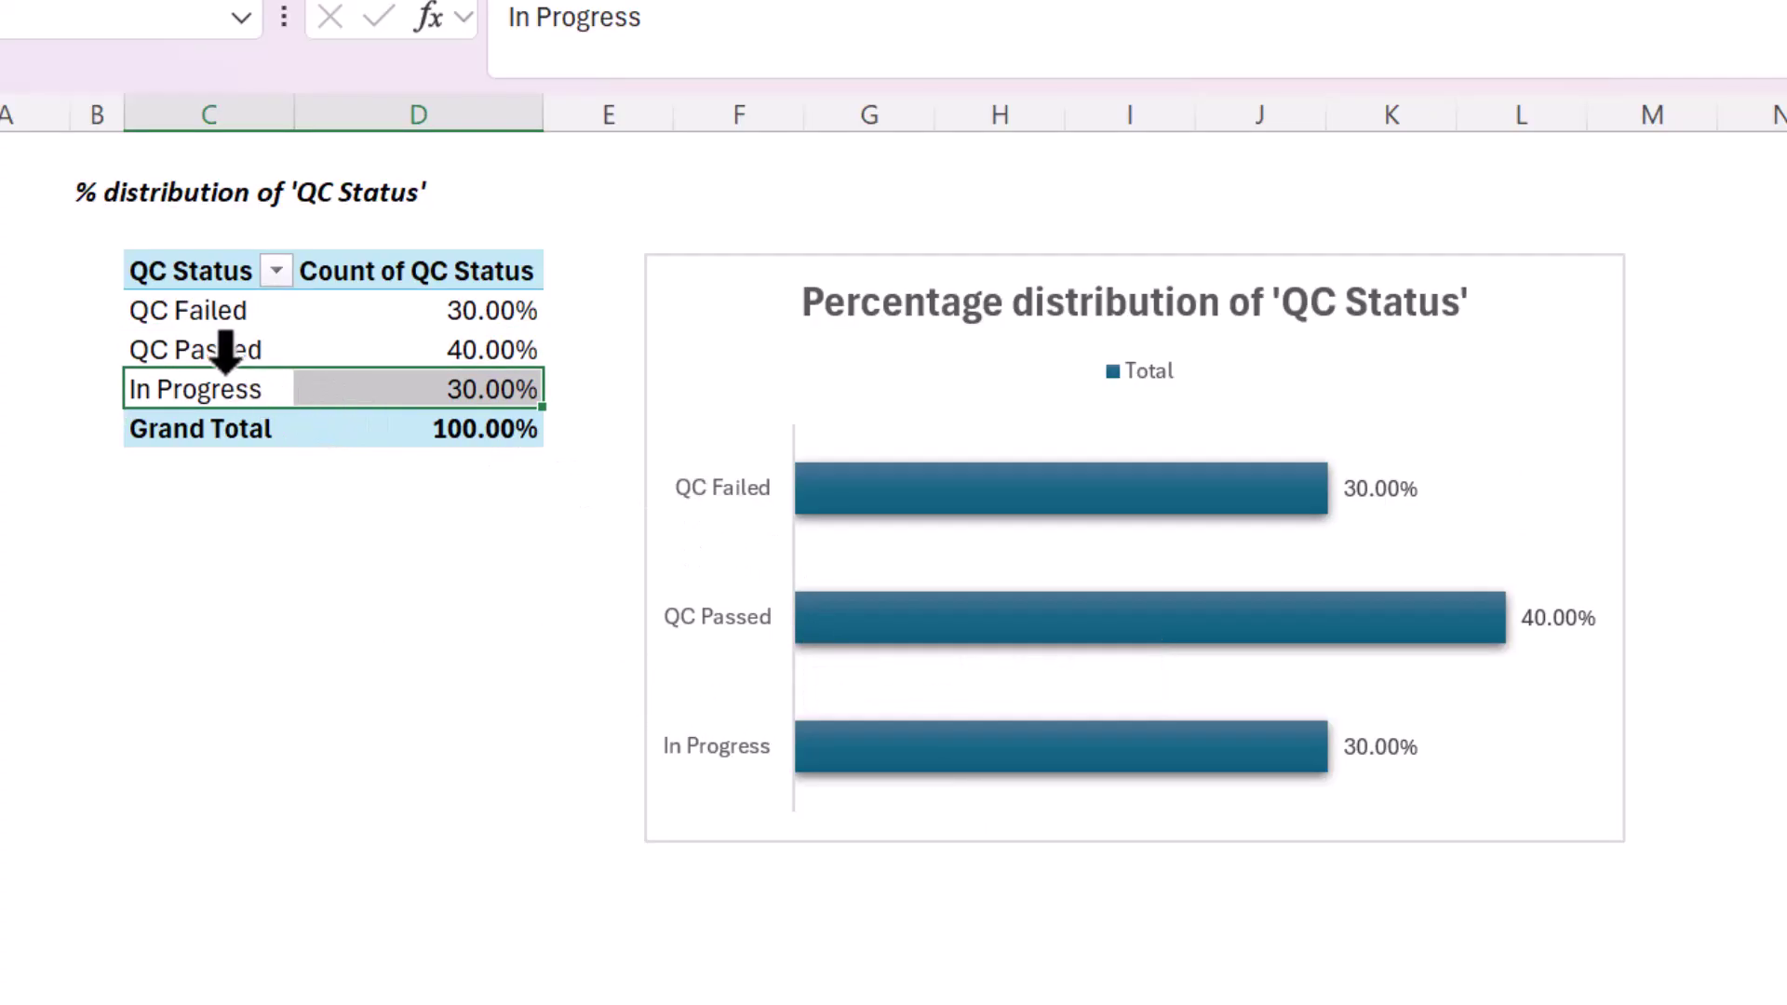
left_click_drag(201, 350, 389, 299)
left_click(448, 676)
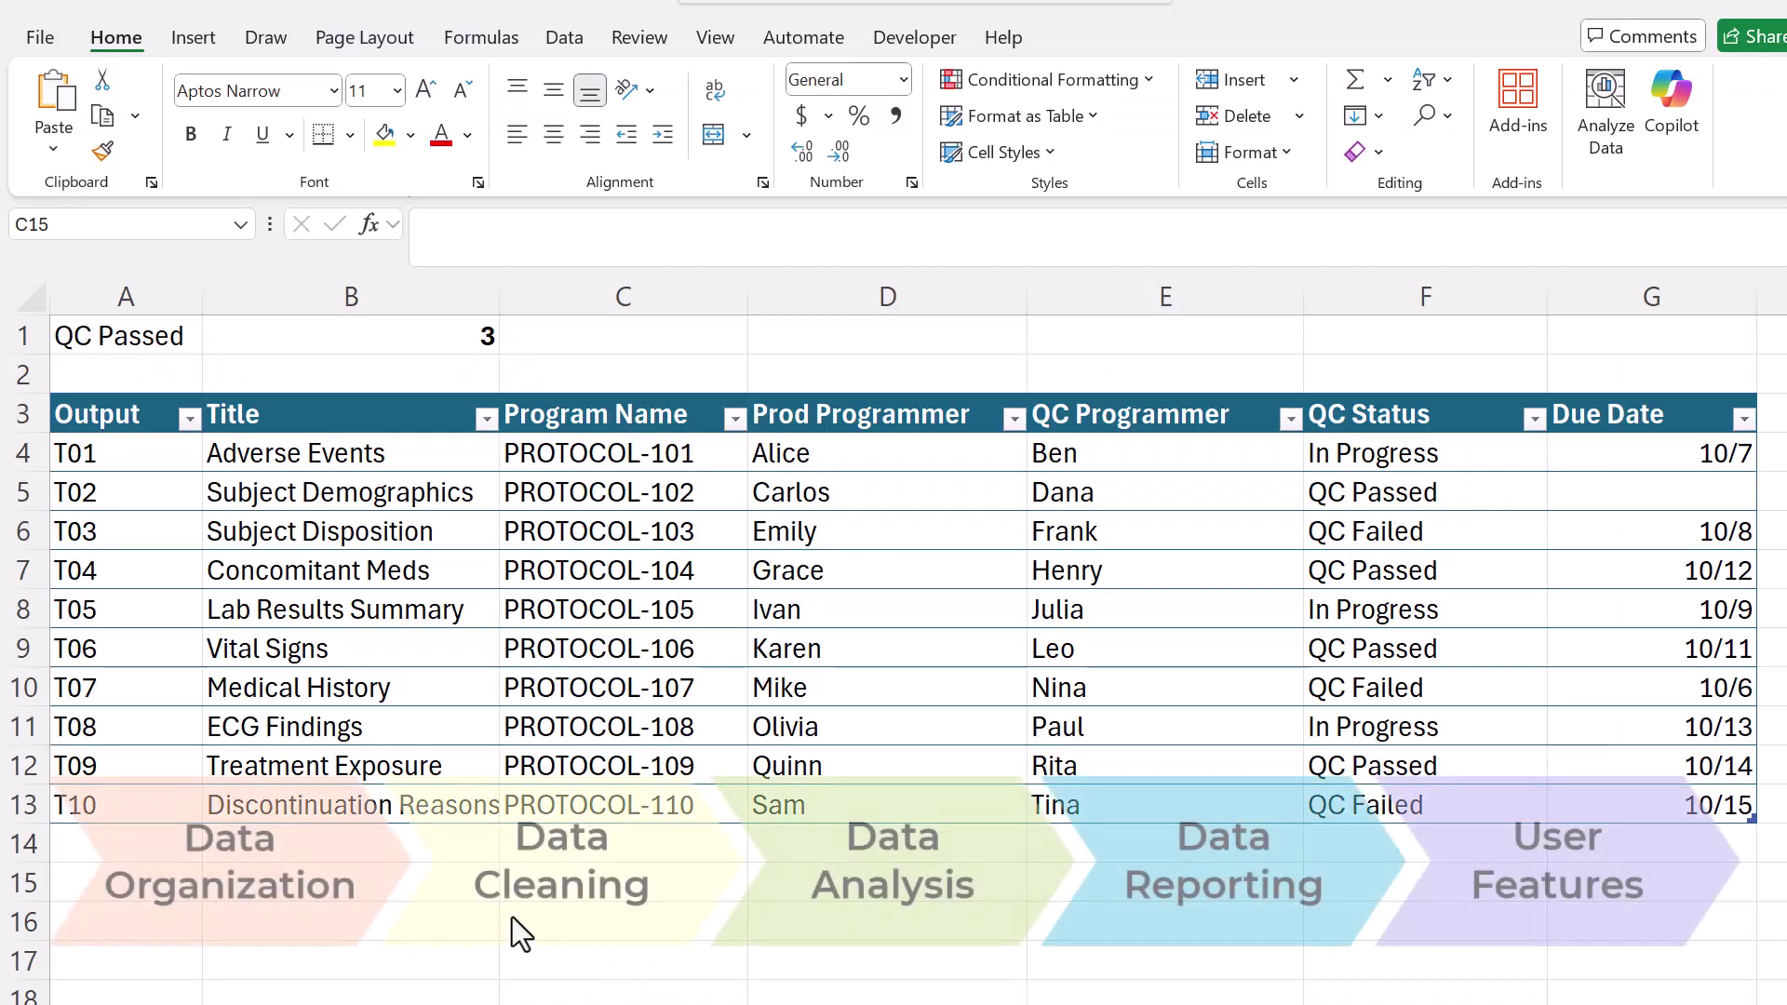
Insert a blank column A and a blank top row, then narrow column A to a thin margin
left_click(260, 941)
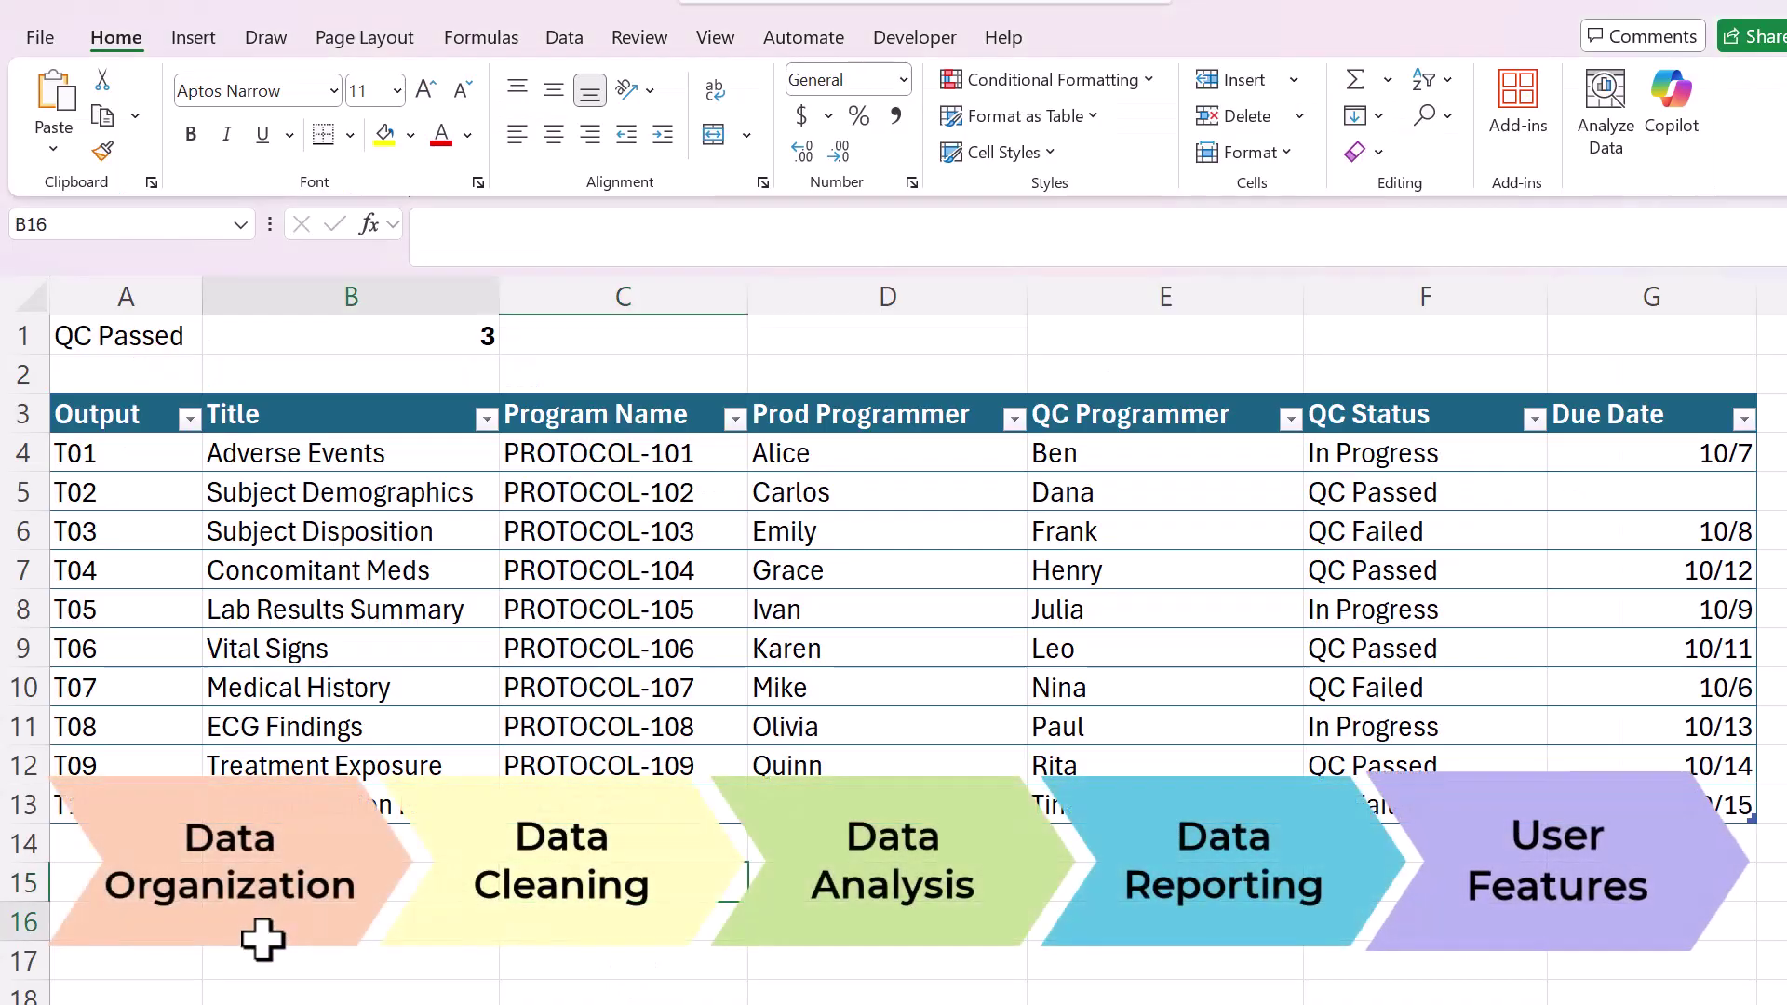
right_click(137, 296)
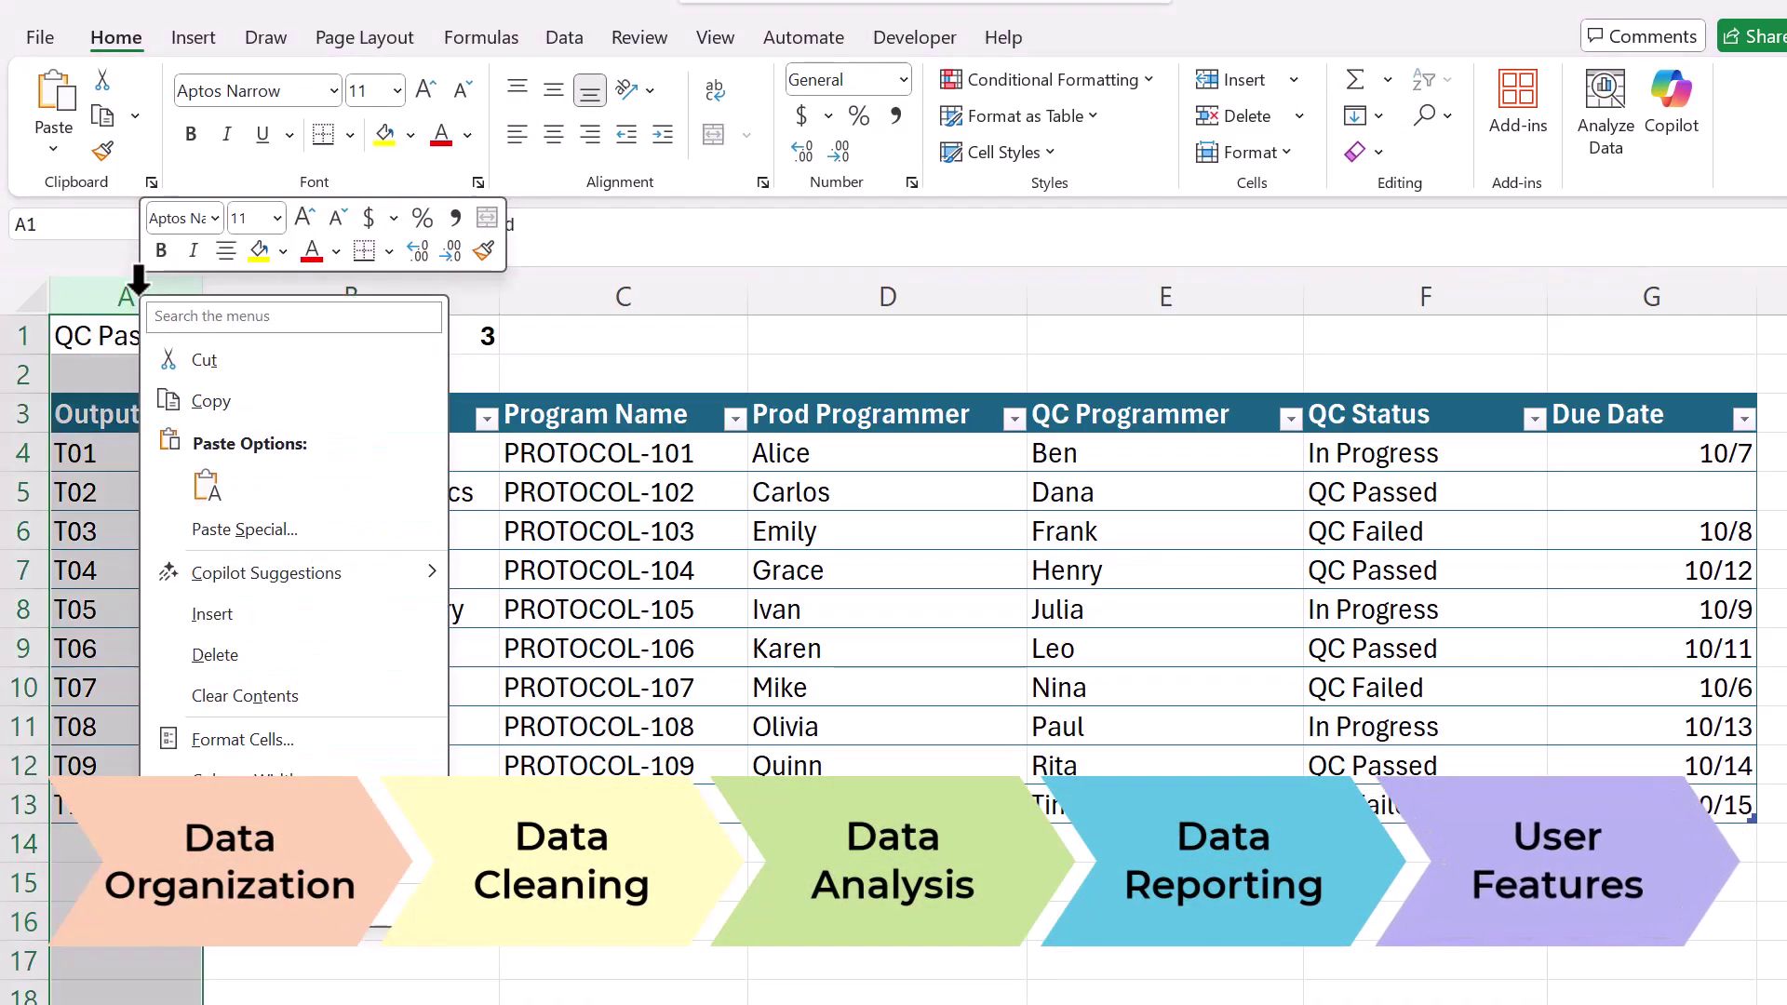
left_click(176, 617)
left_click(56, 335)
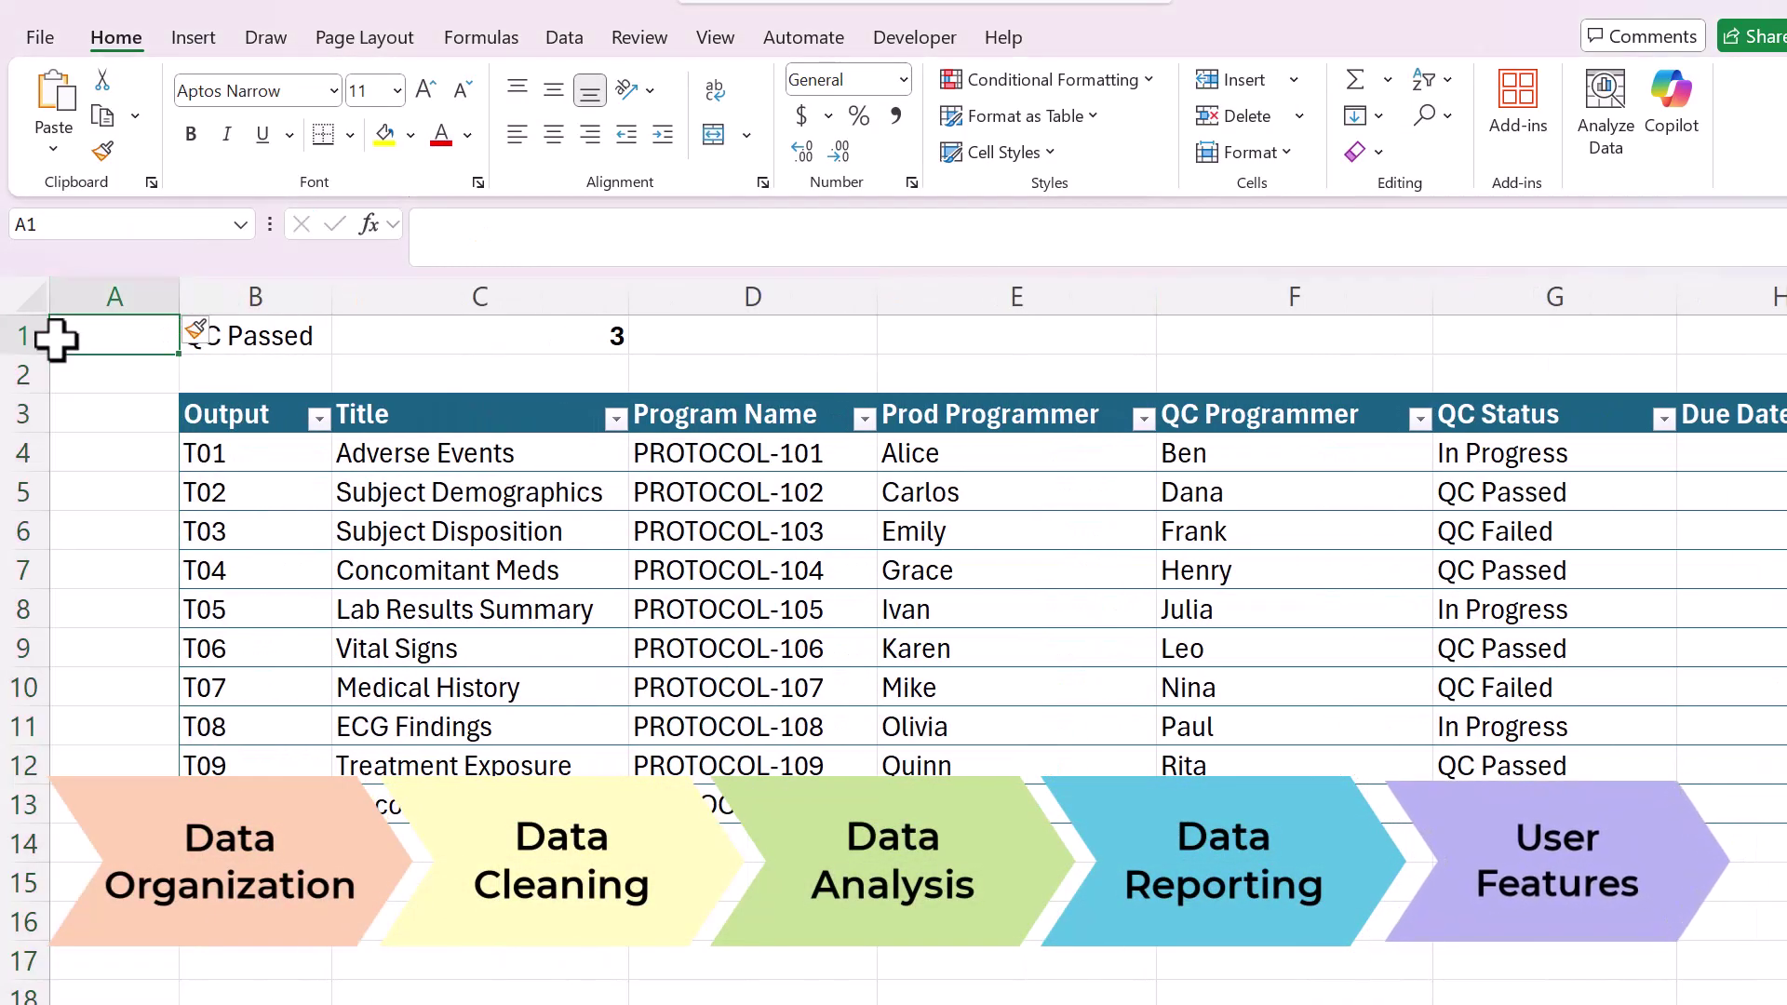
right_click(22, 337)
left_click(140, 651)
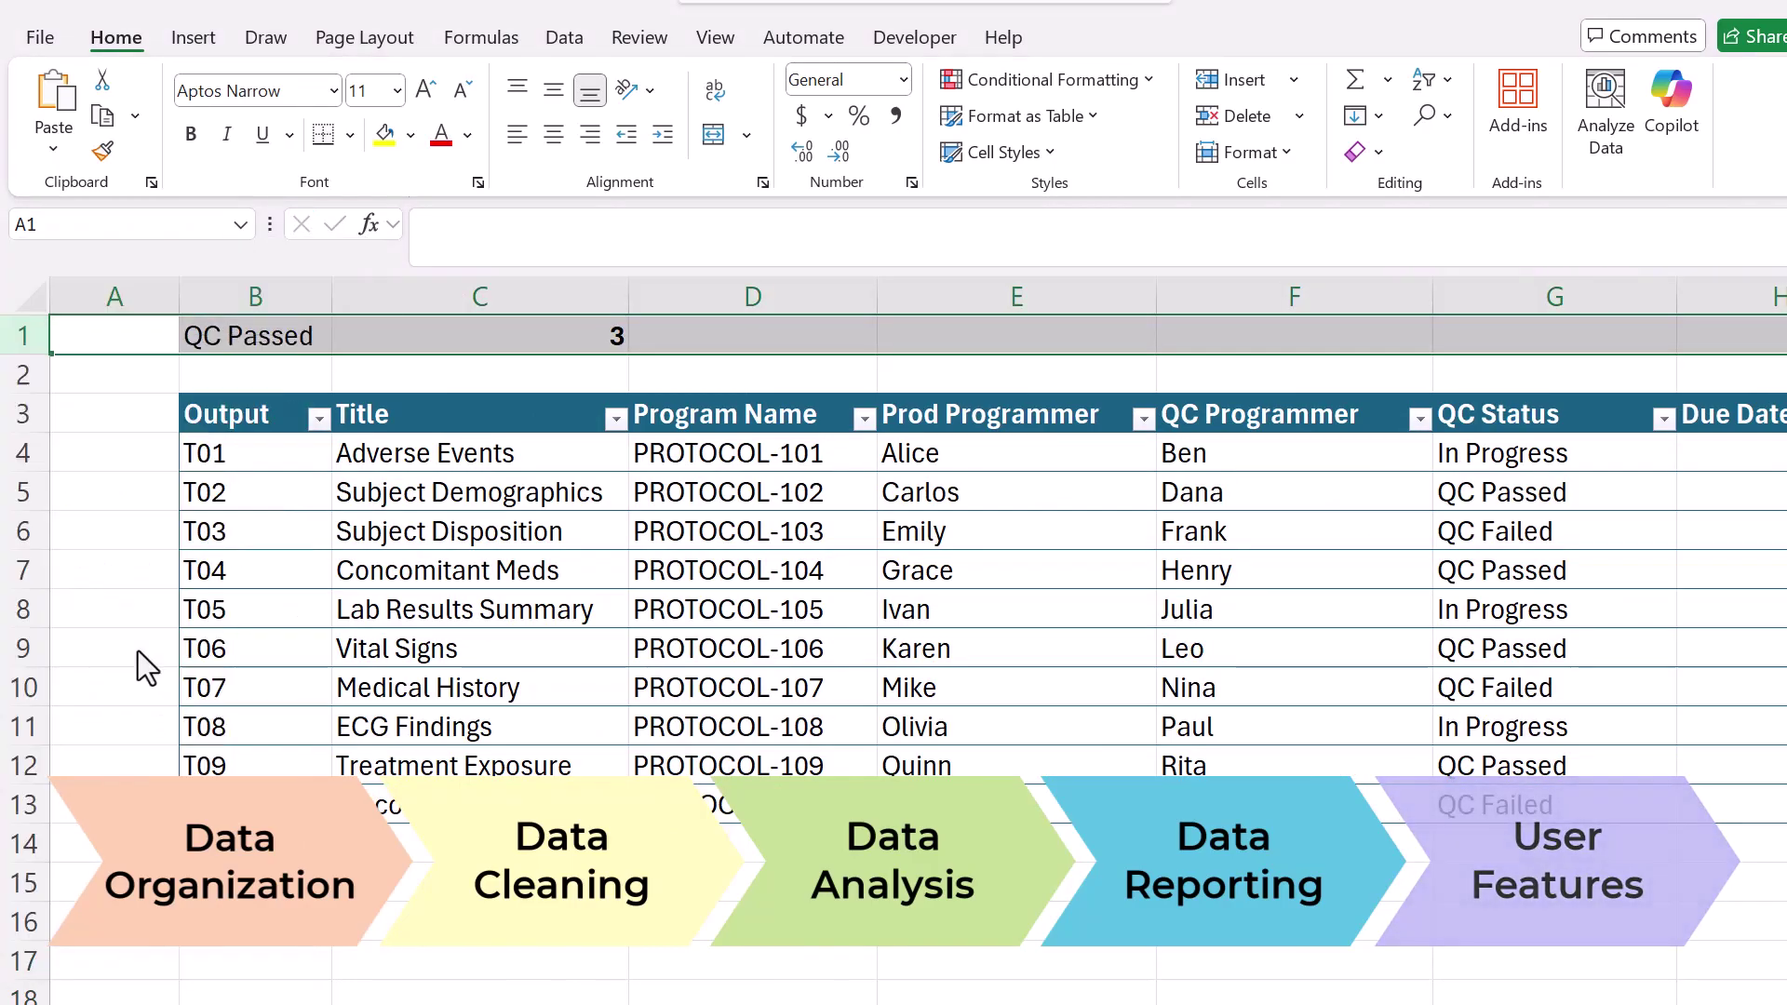
left_click(160, 470)
left_click_drag(179, 296, 136, 297)
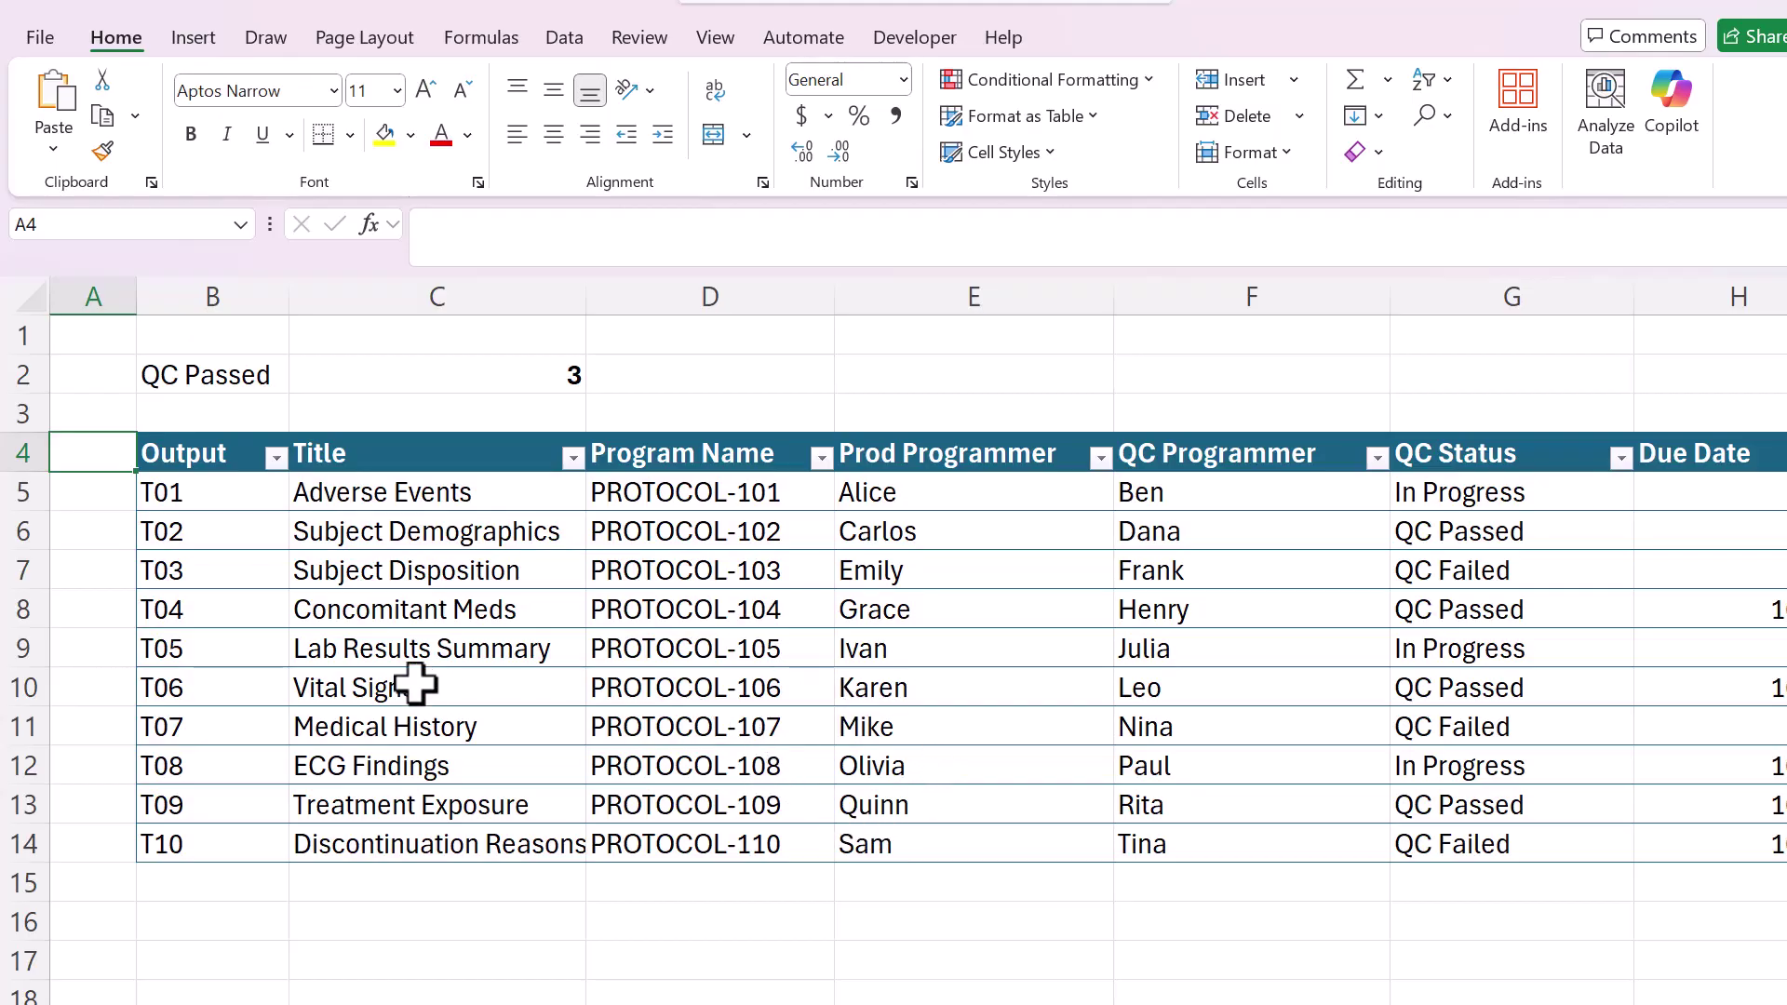
Left-align the count of 3 in C2 and bold the QC Passed label in B2
left_click(336, 388)
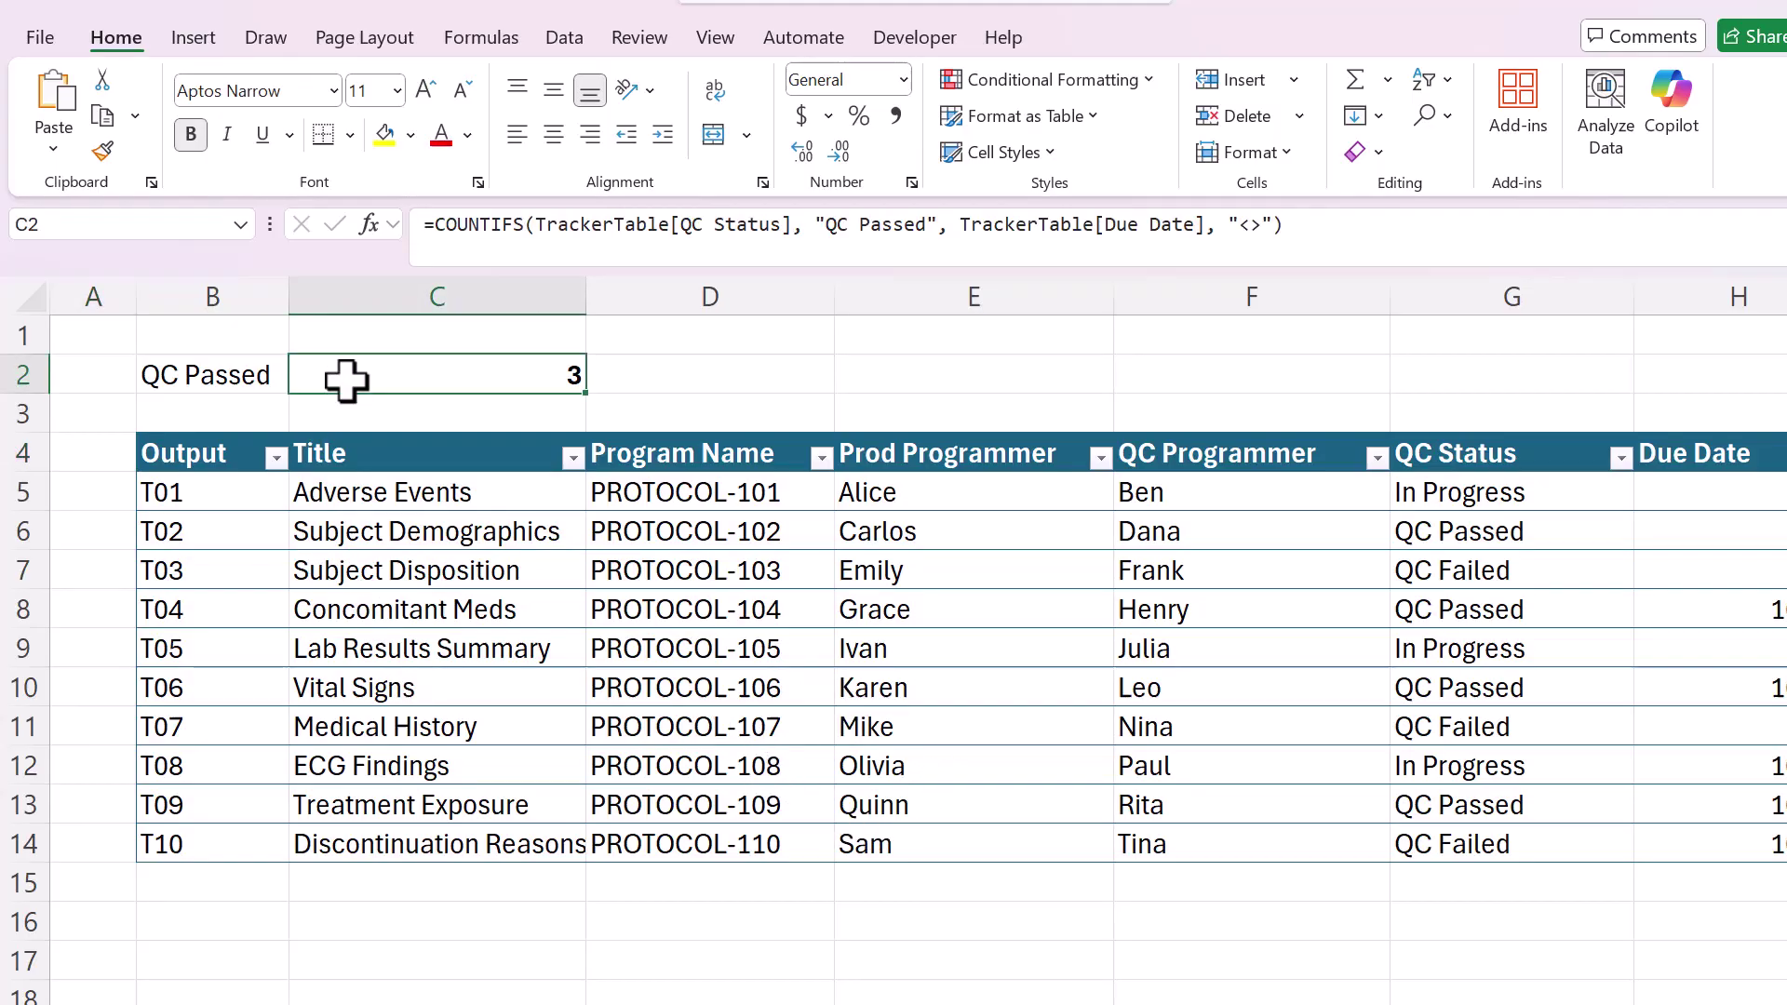
left_click(518, 135)
left_click(192, 375)
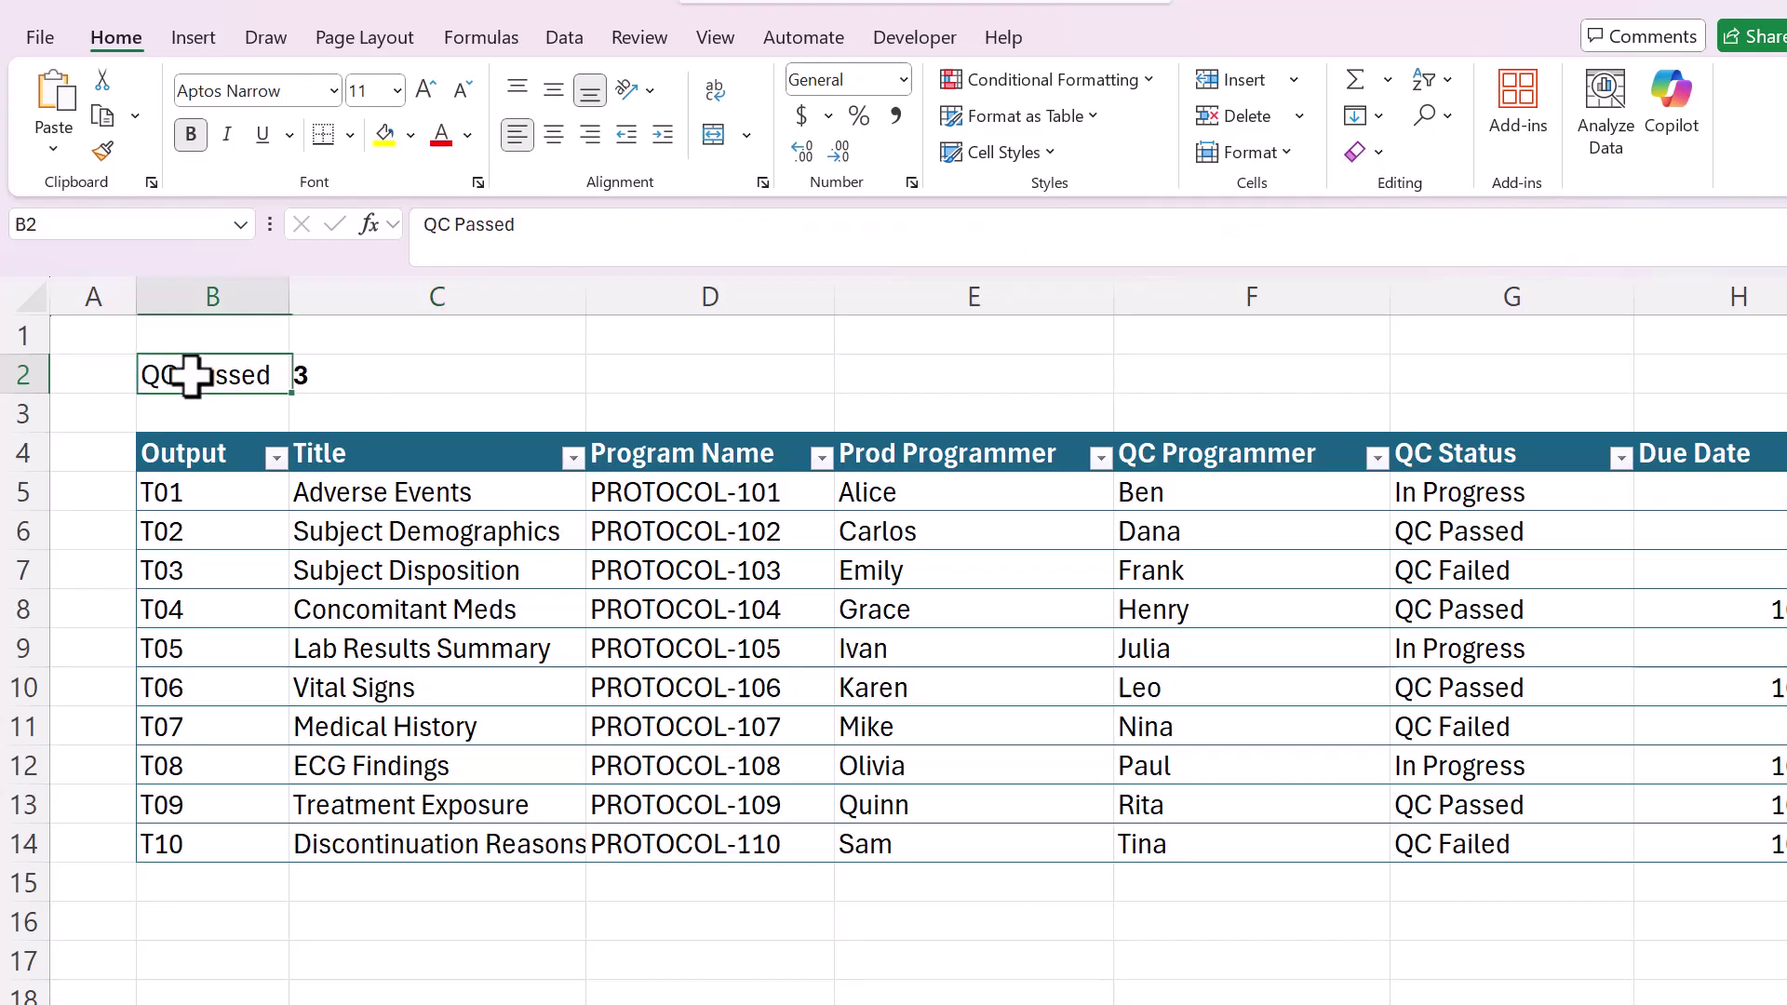
left_click(190, 135)
left_click(712, 372)
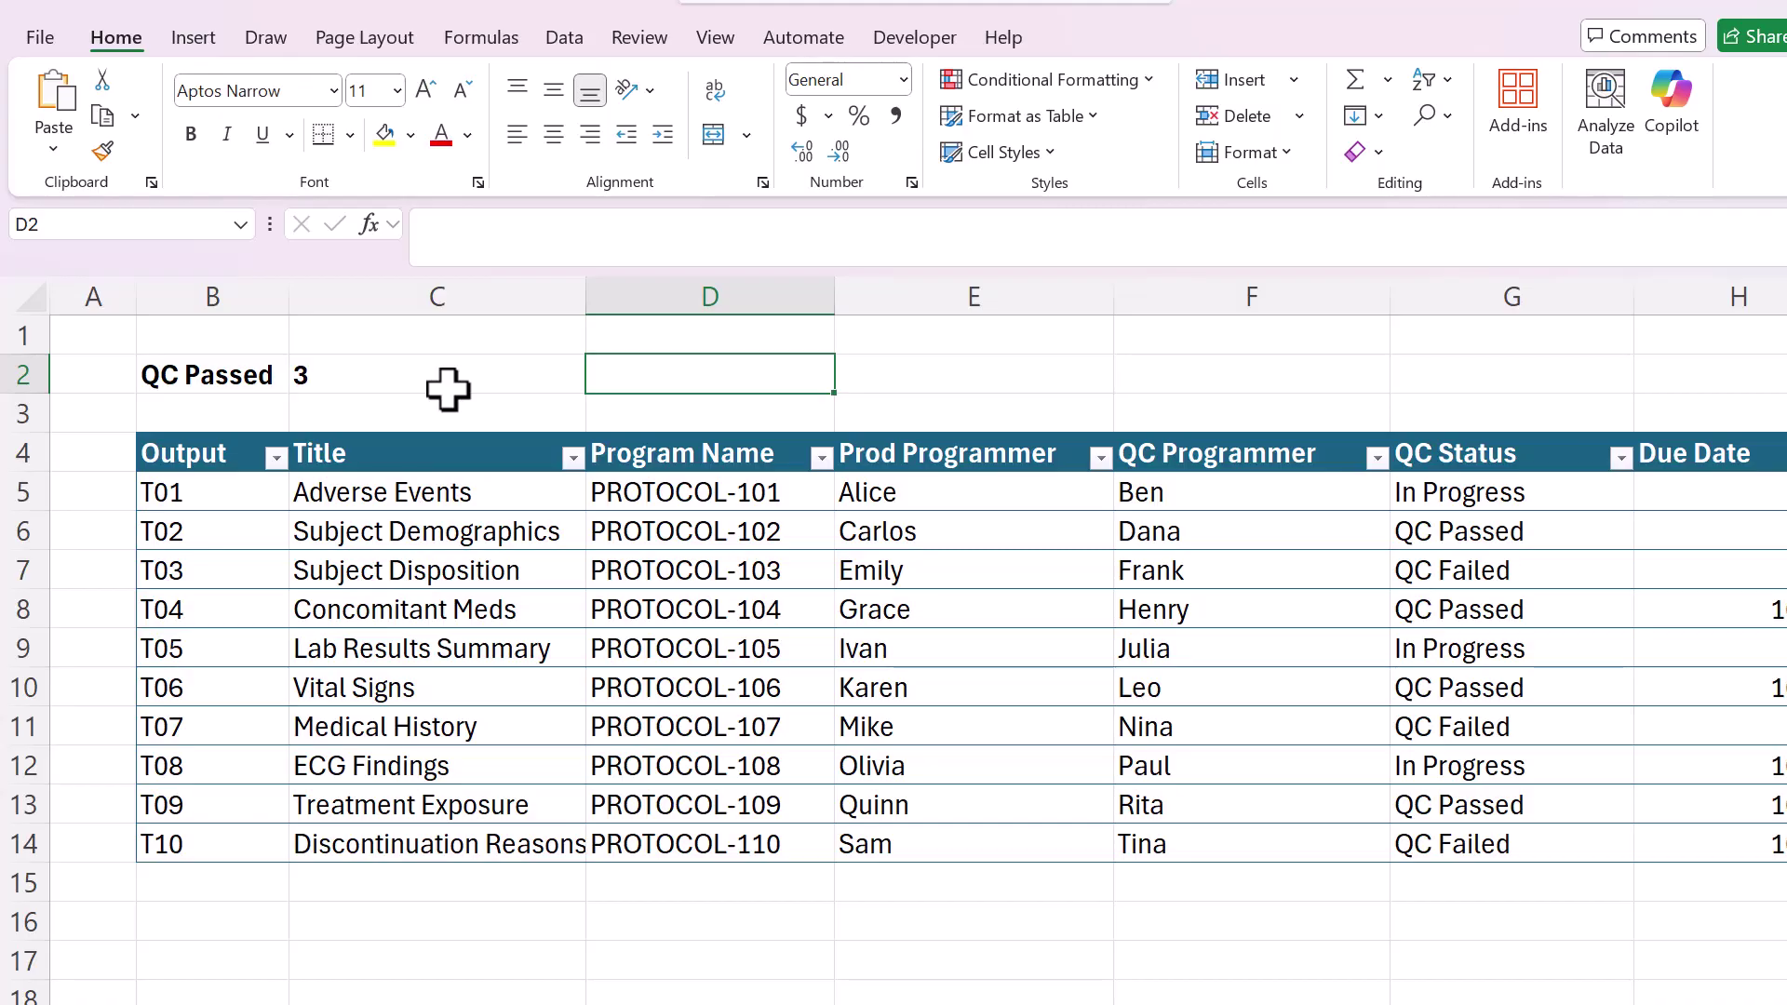
Review the sheet, briefly selecting the rows above the table body, then select E2
scroll(640, 465, "down", 1)
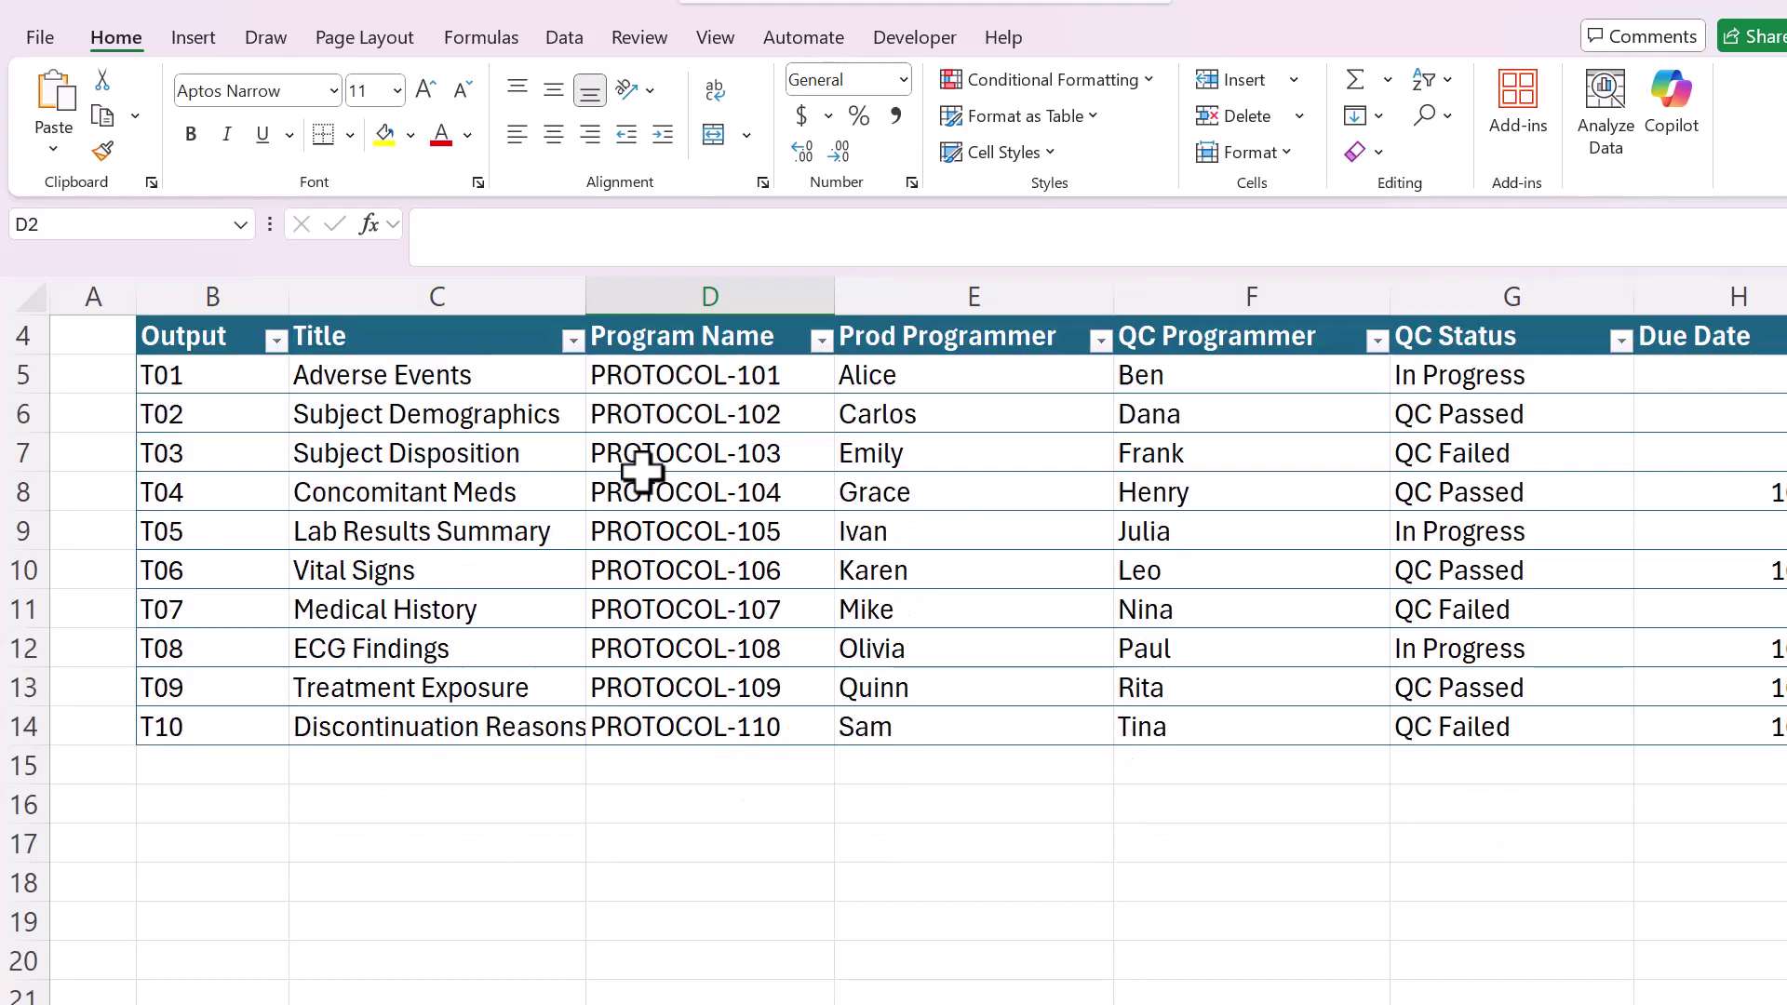
scroll(869, 483, "down", 7)
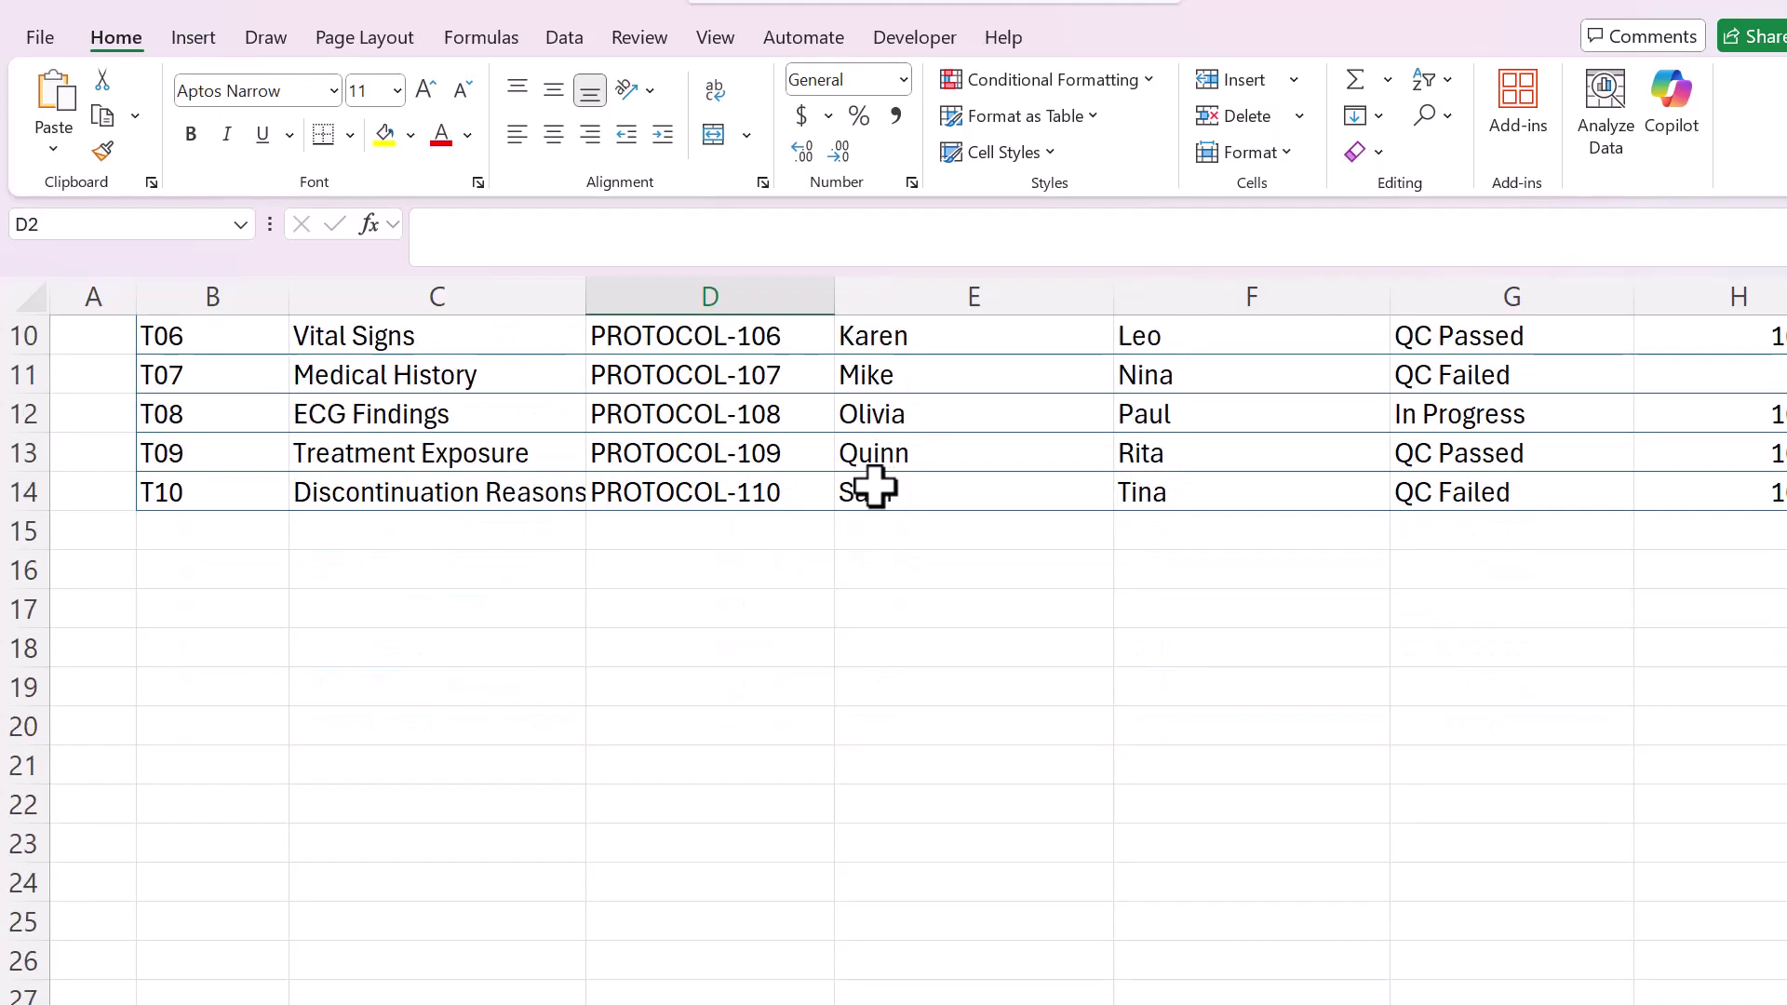
scroll(875, 486, "up", 8)
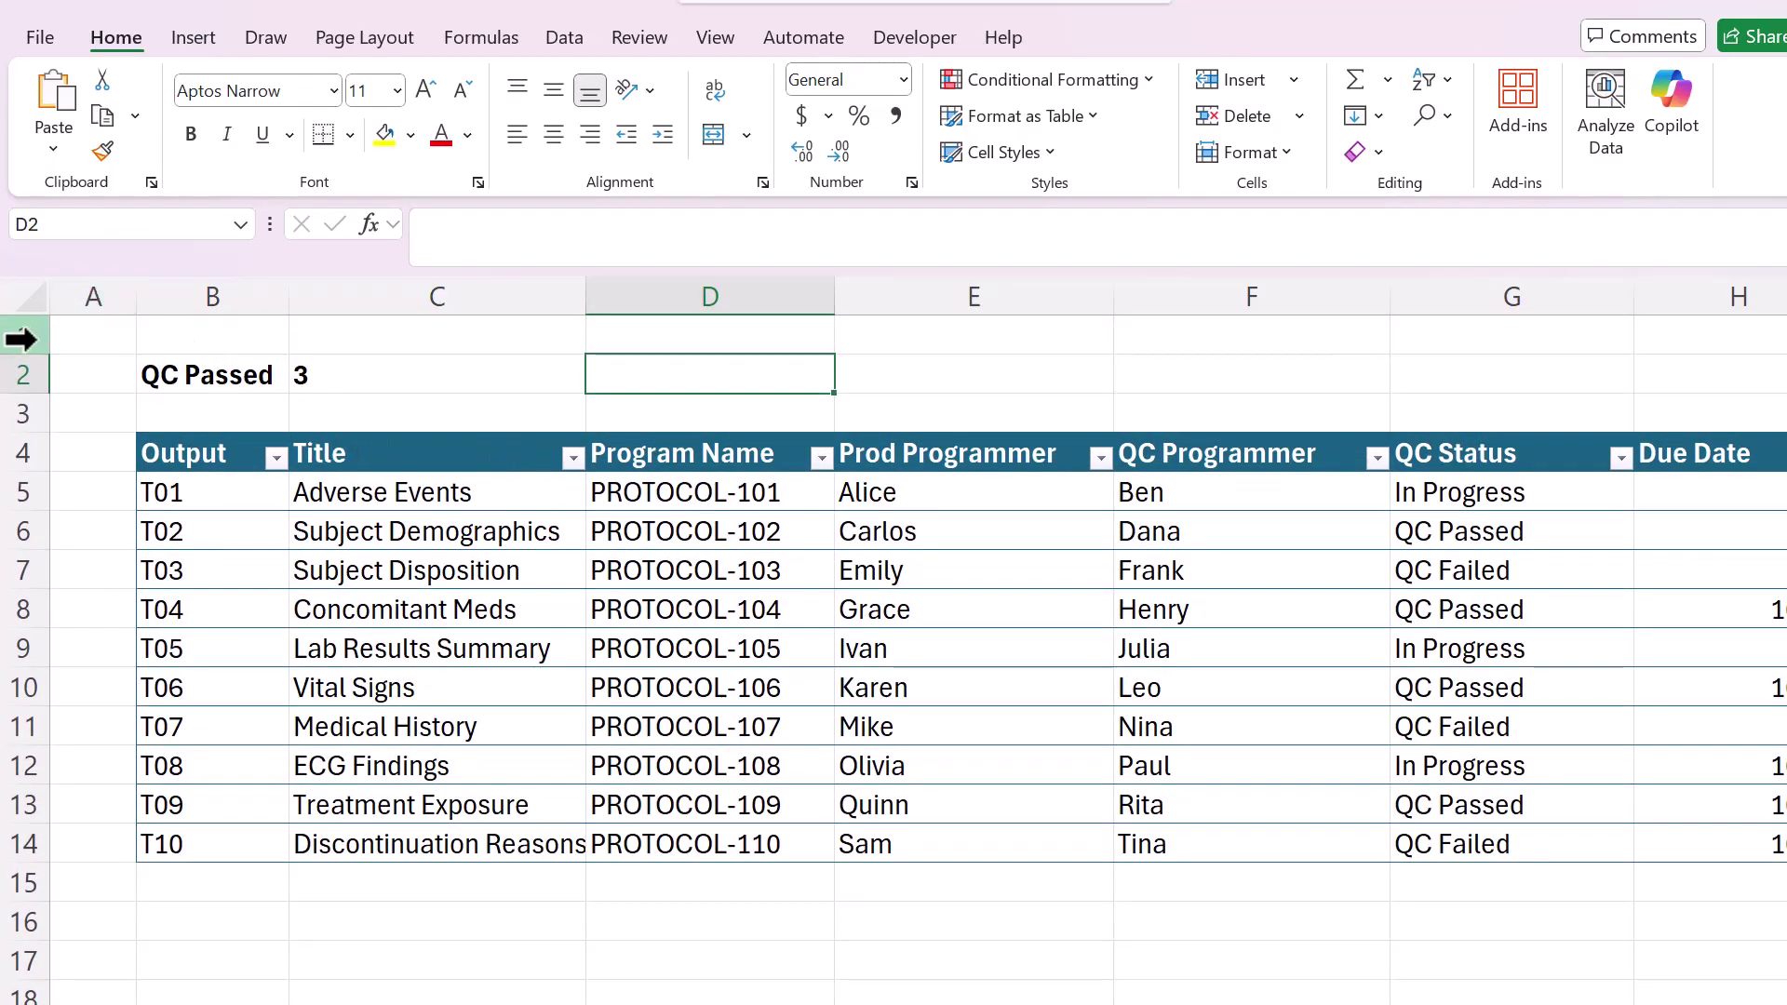
left_click_drag(28, 335, 25, 438)
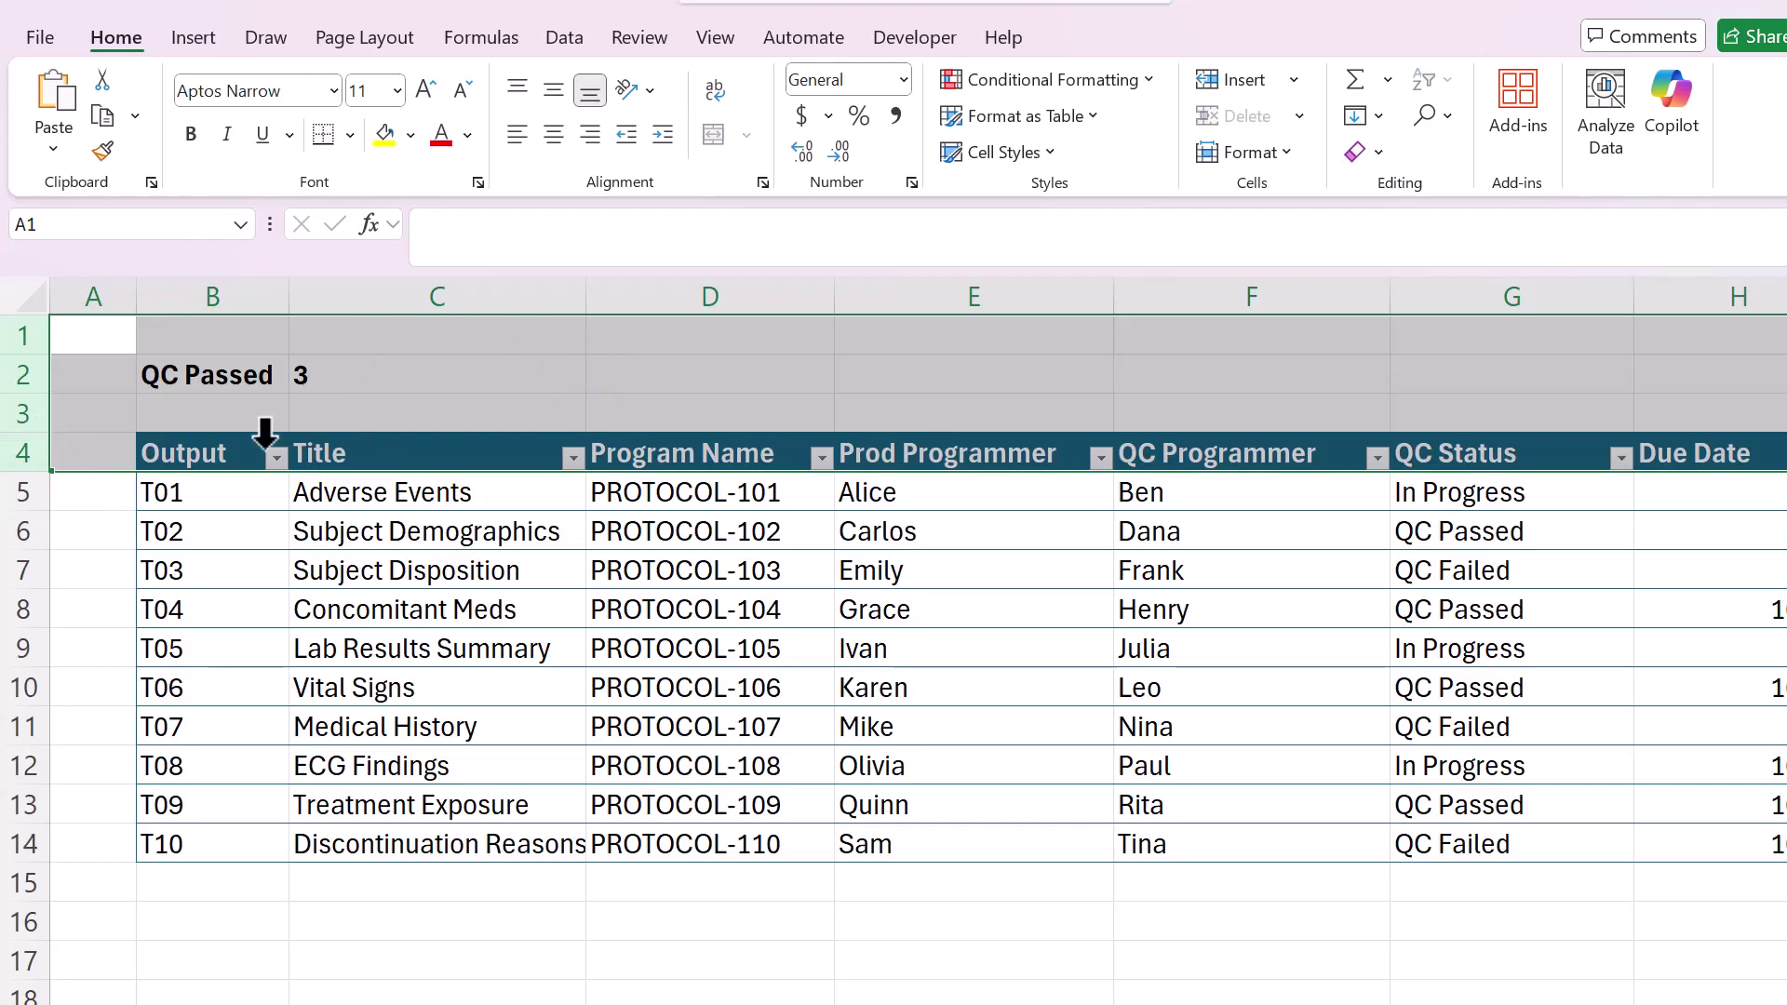
scroll(617, 421, "down", 4)
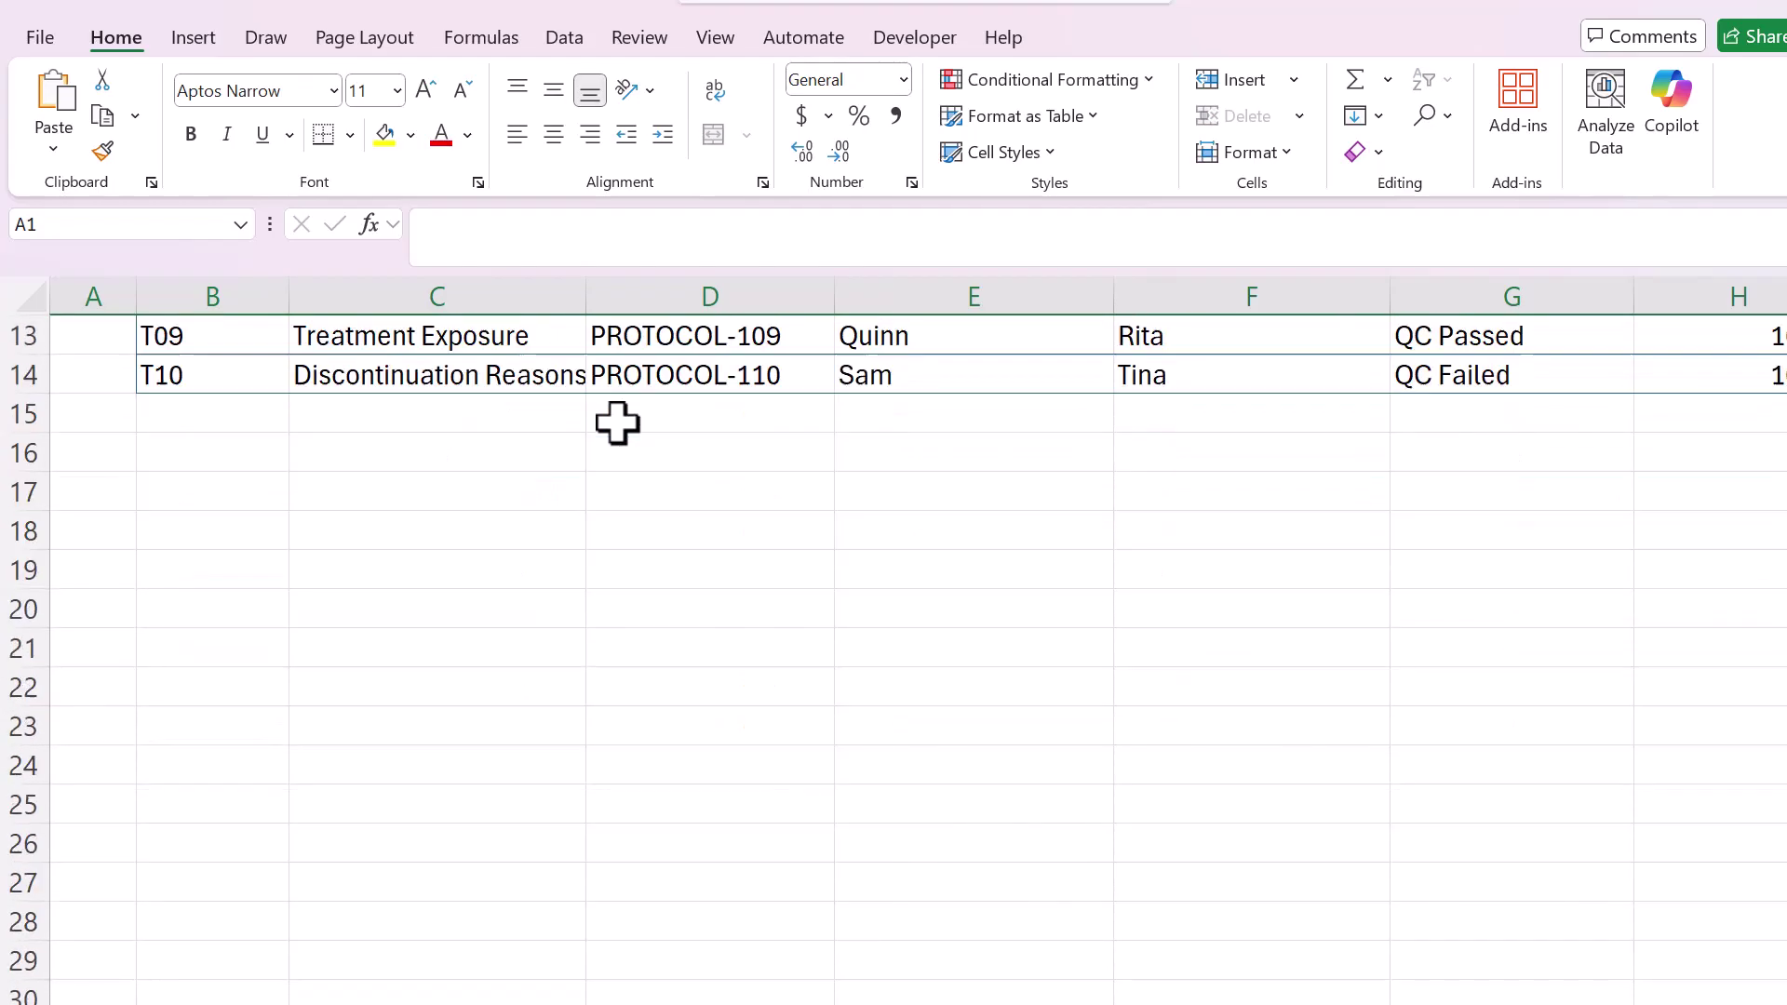
scroll(617, 421, "up", 4)
left_click(603, 384)
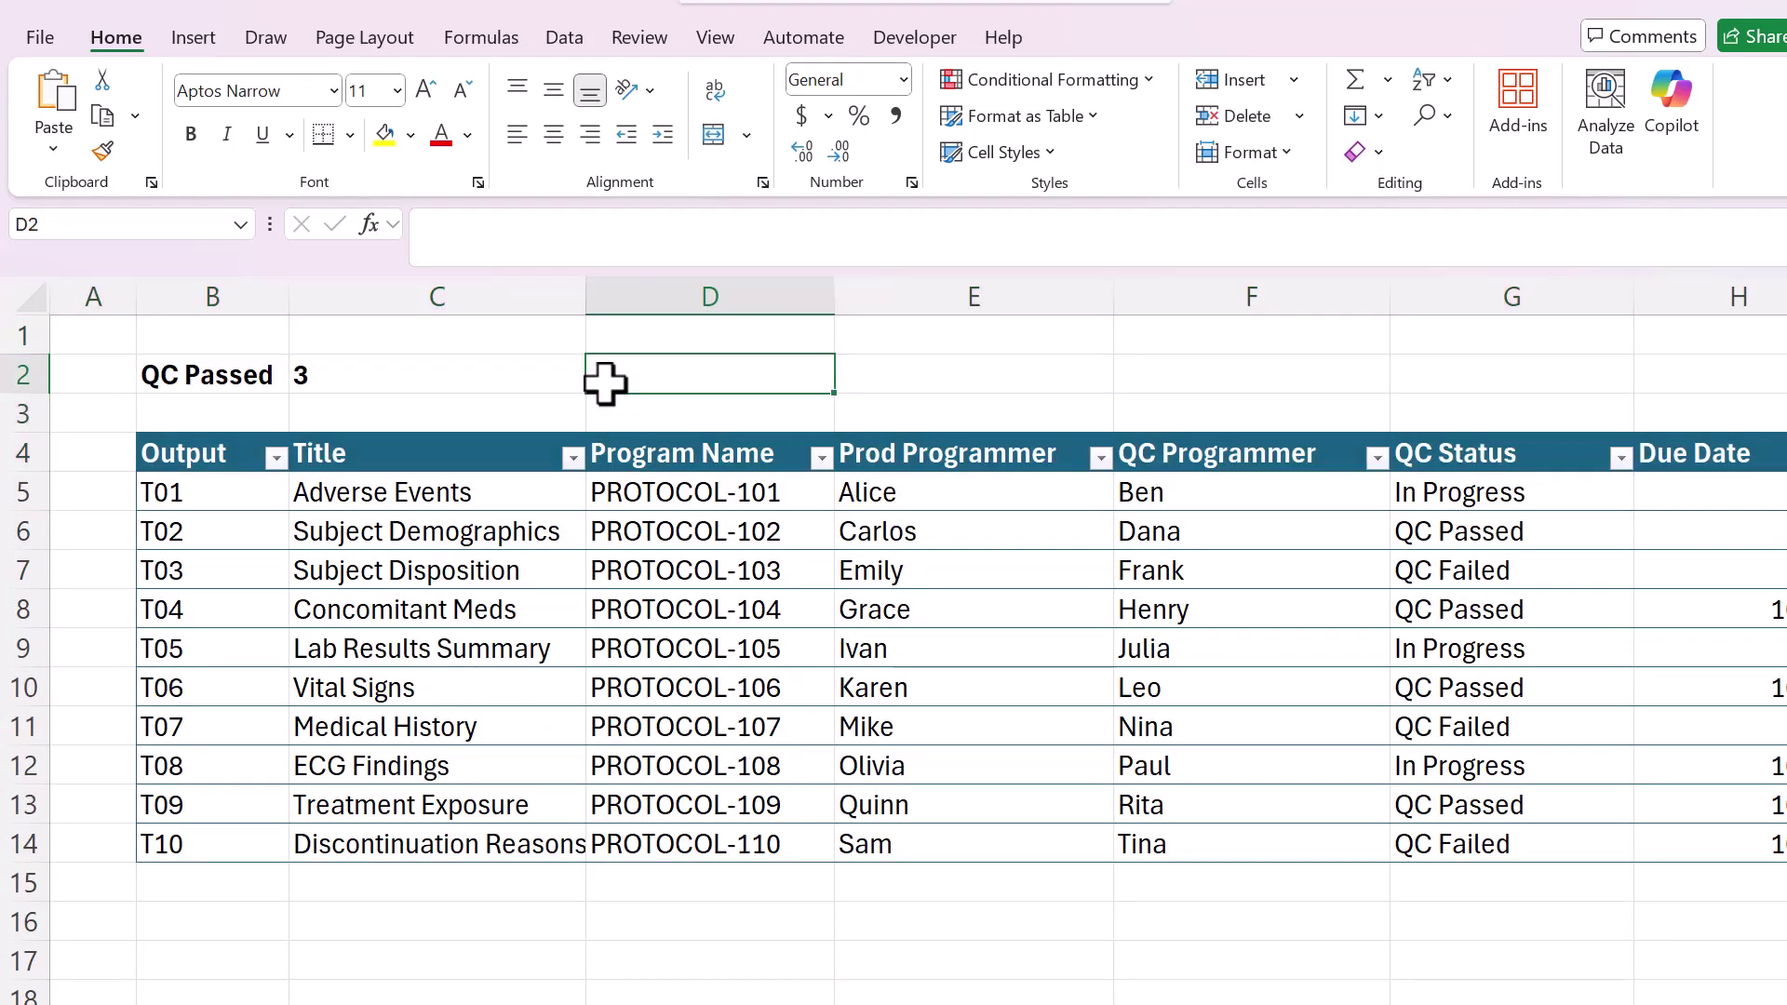
left_click(1093, 383)
Ask Copilot how to keep Excel's top row fixed while scrolling
left_click(1194, 375)
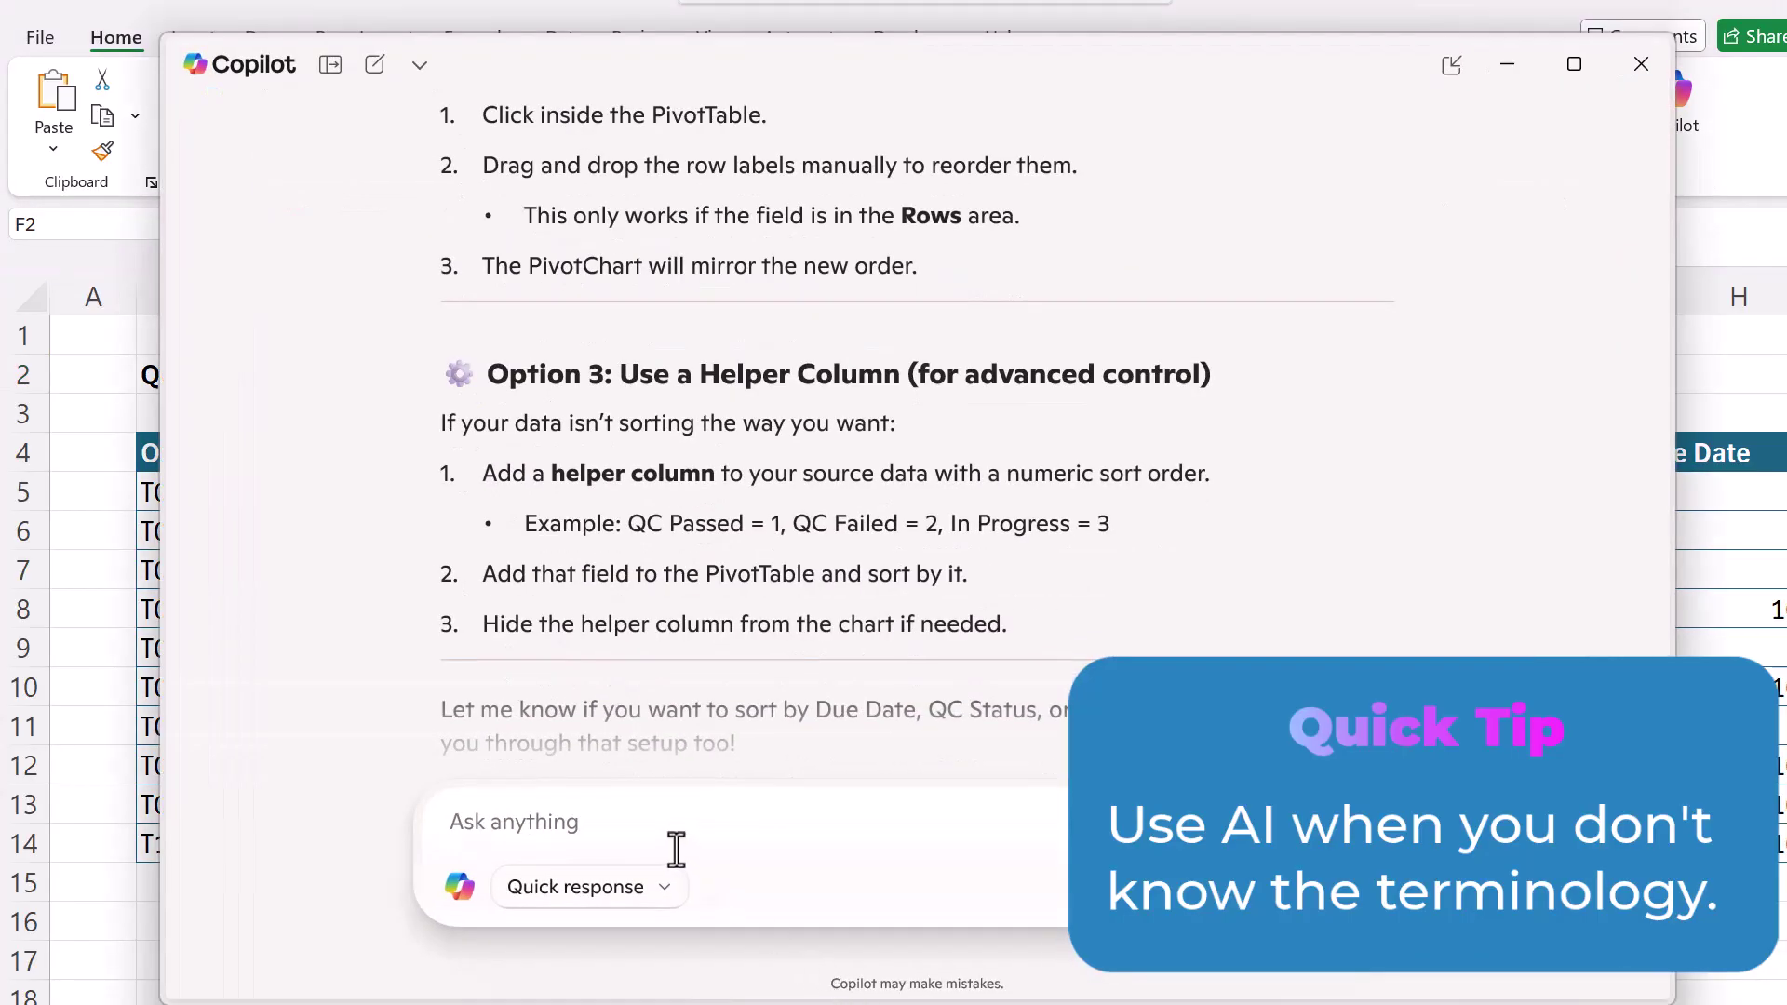
key("ctrl+v")
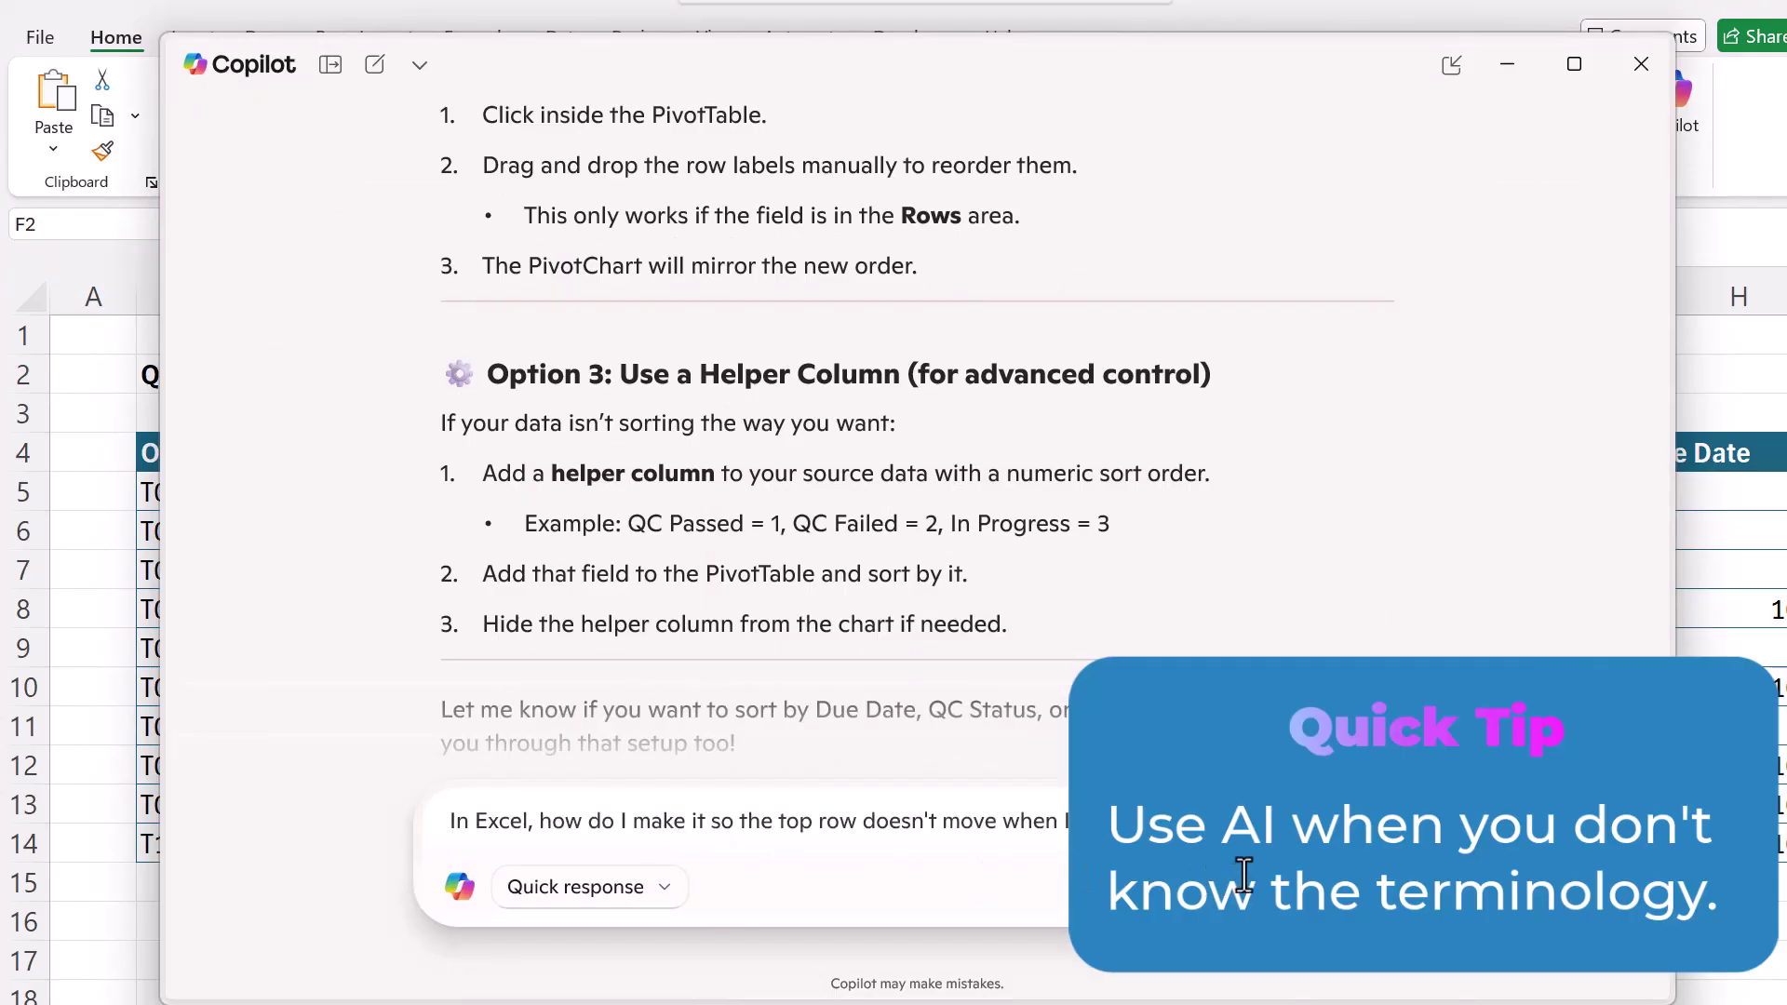
key("Return")
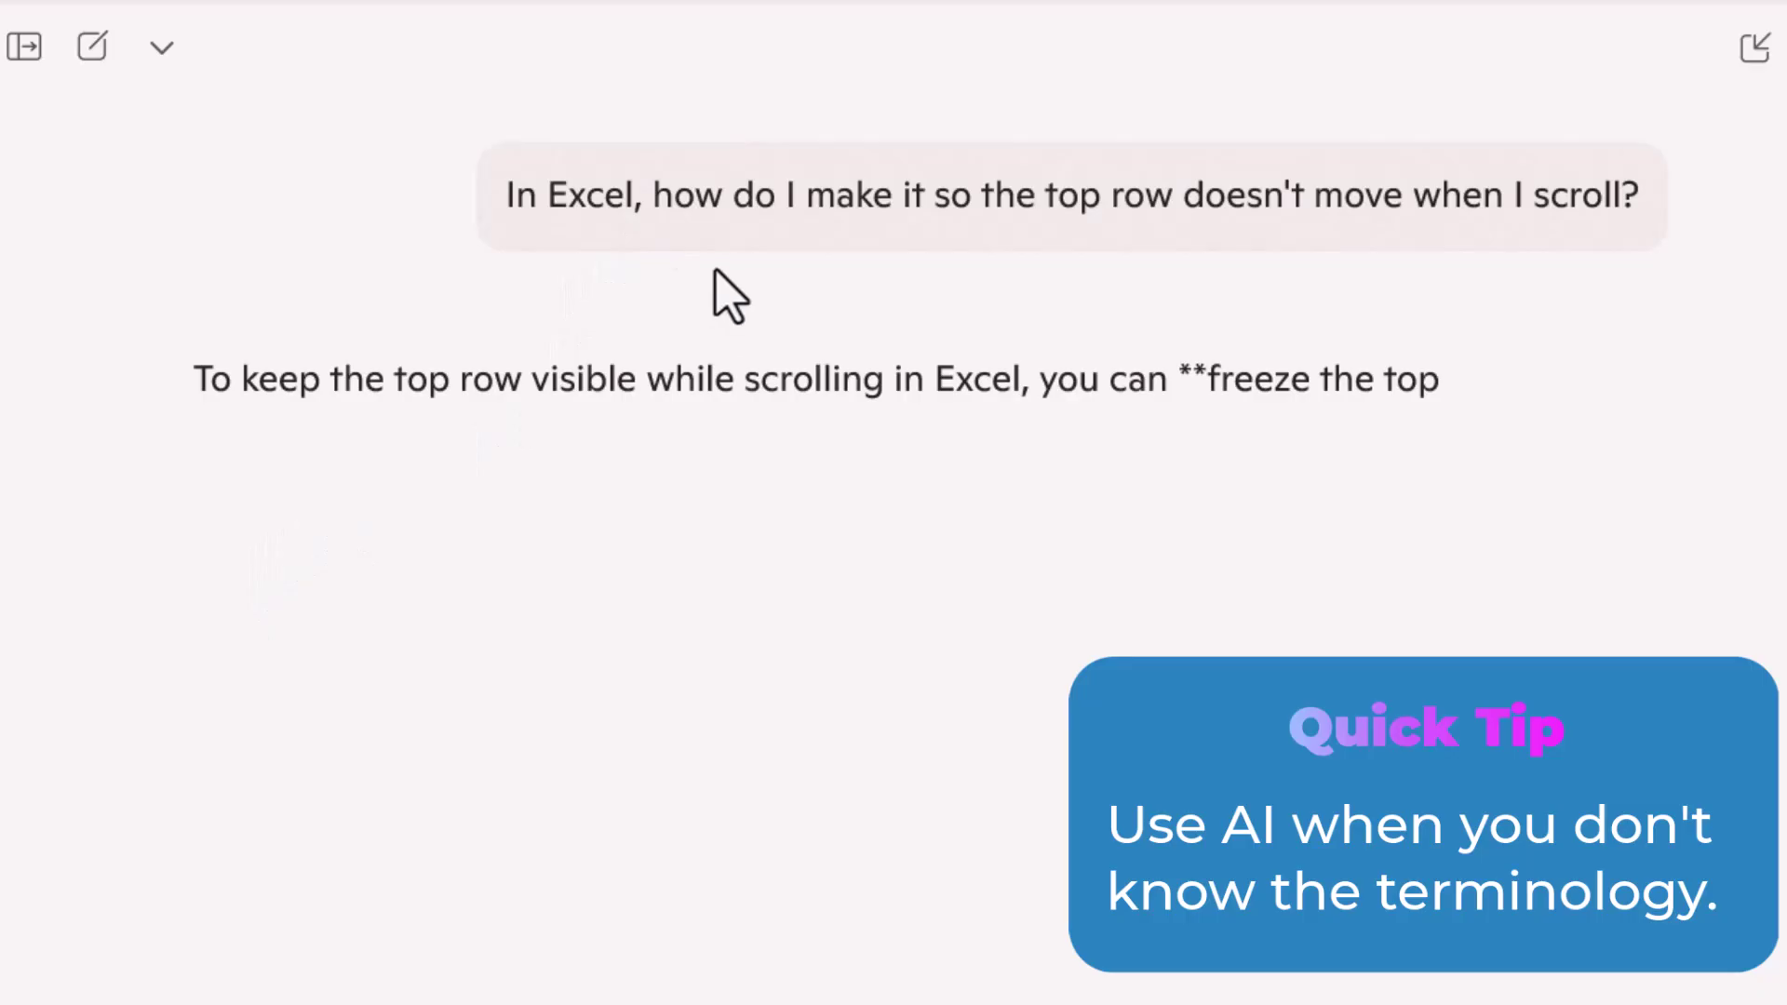
Read Copilot's answer: View > Freeze Panes > Freeze Top Row
left_click_drag(548, 197, 1638, 177)
left_click(1583, 189)
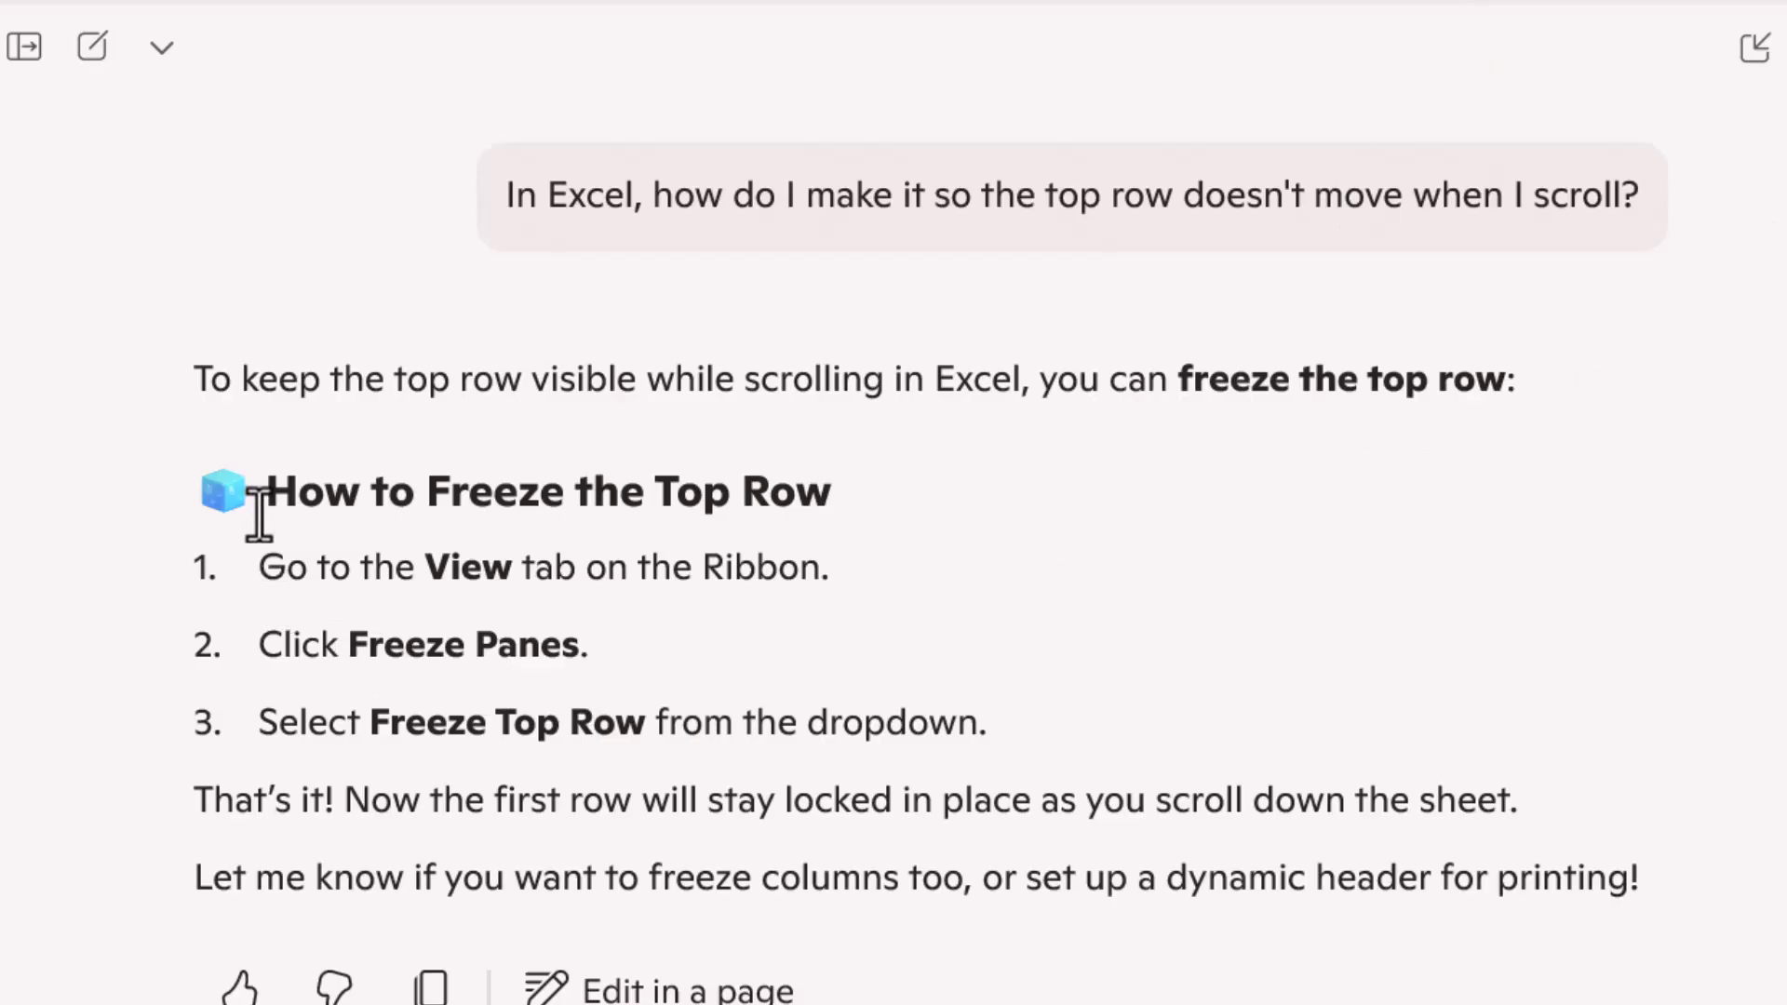
left_click_drag(260, 515, 1027, 729)
left_click(1026, 729)
left_click_drag(350, 645, 562, 656)
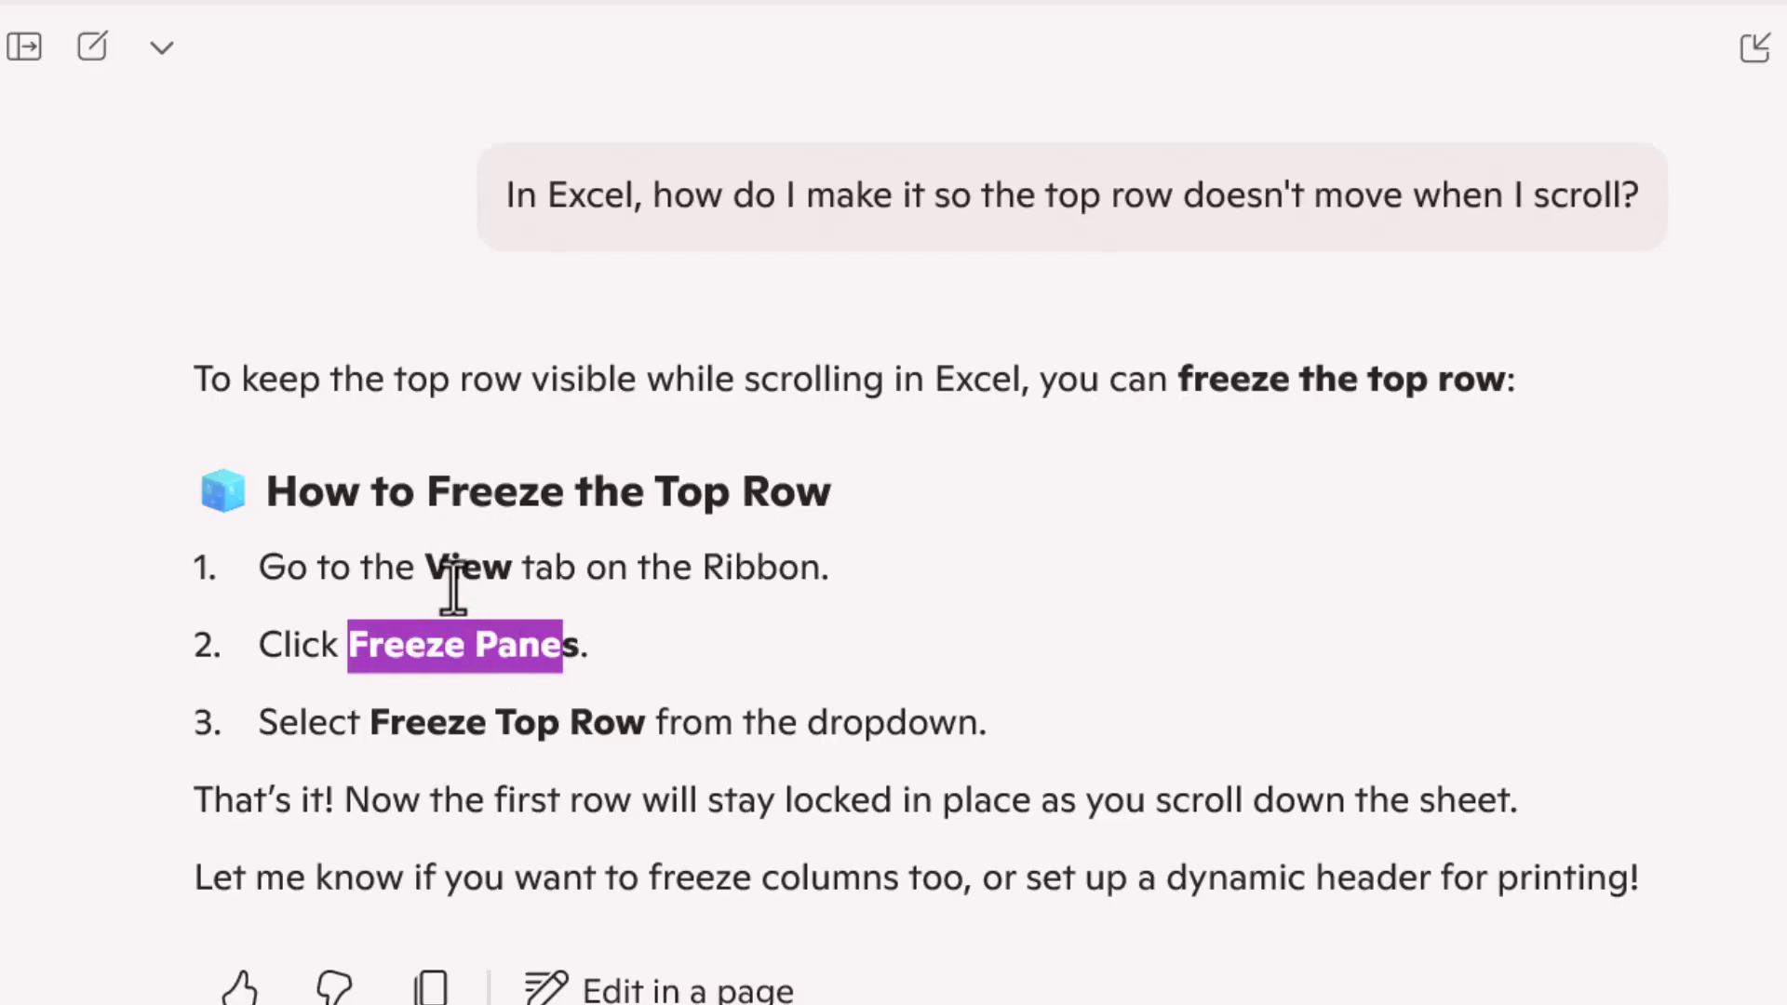
left_click_drag(427, 570, 527, 575)
left_click(575, 596)
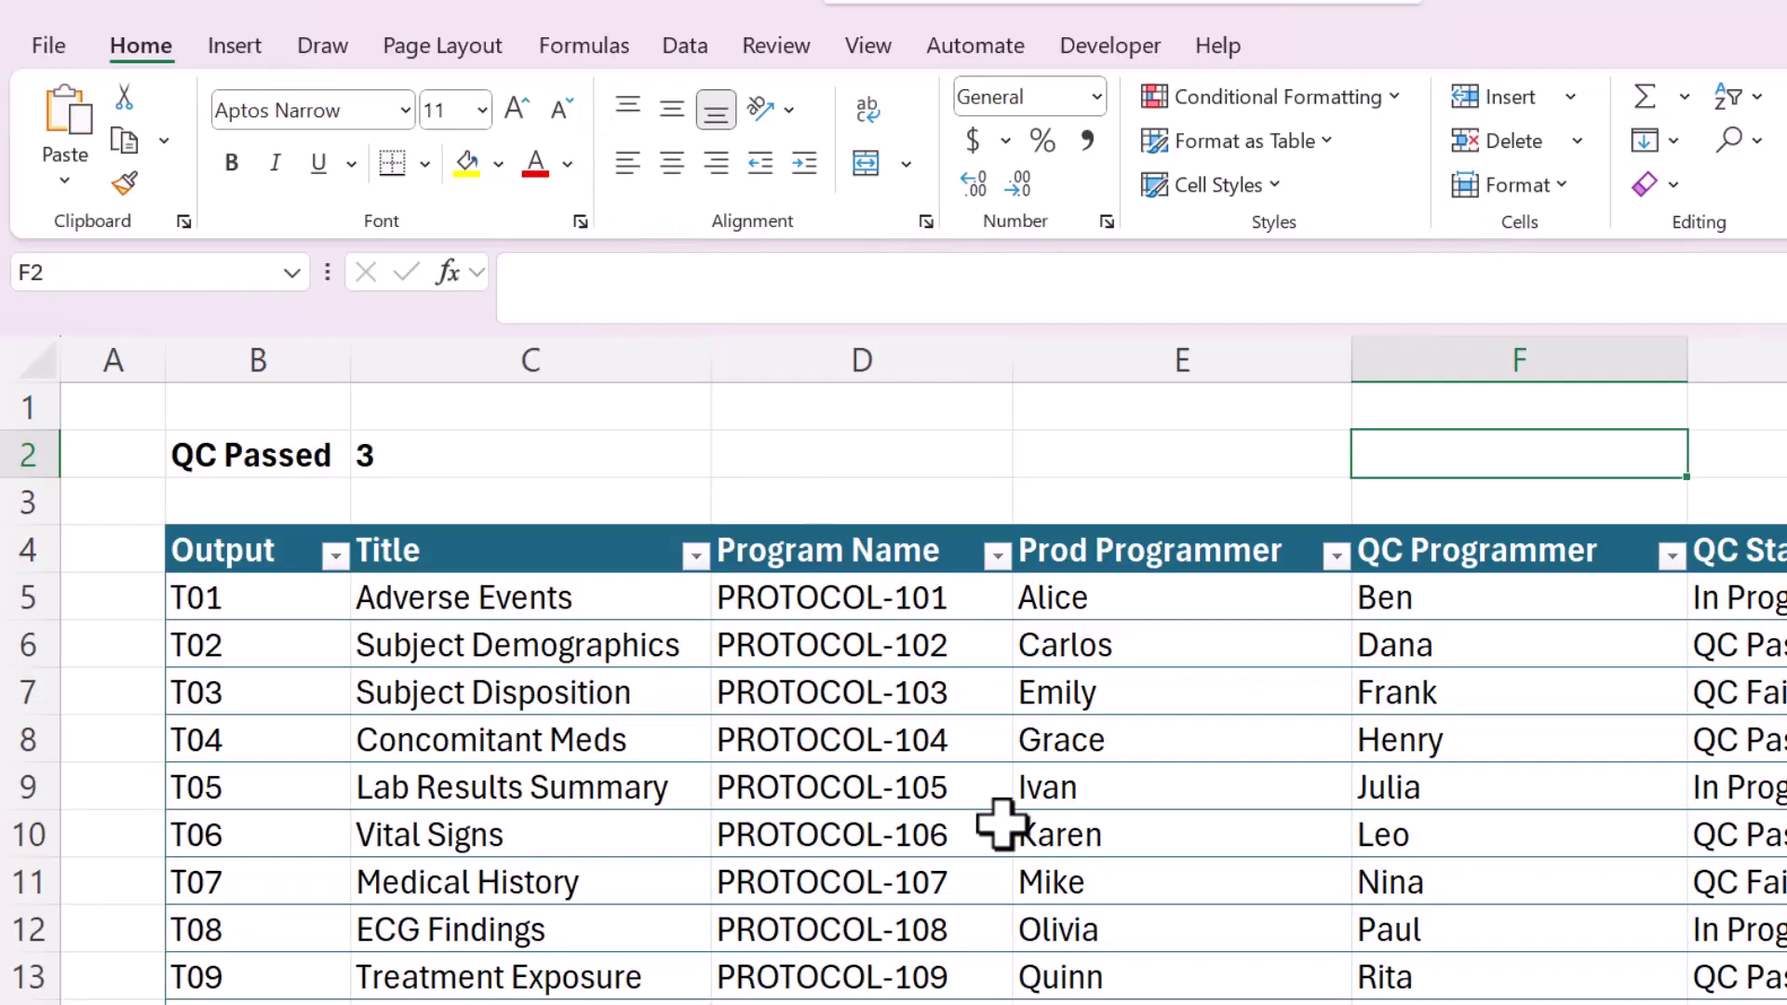
Freeze panes on the tracker with rows 1-4 selected, then scroll the table to test it
left_click_drag(33, 402, 28, 531)
left_click(678, 48)
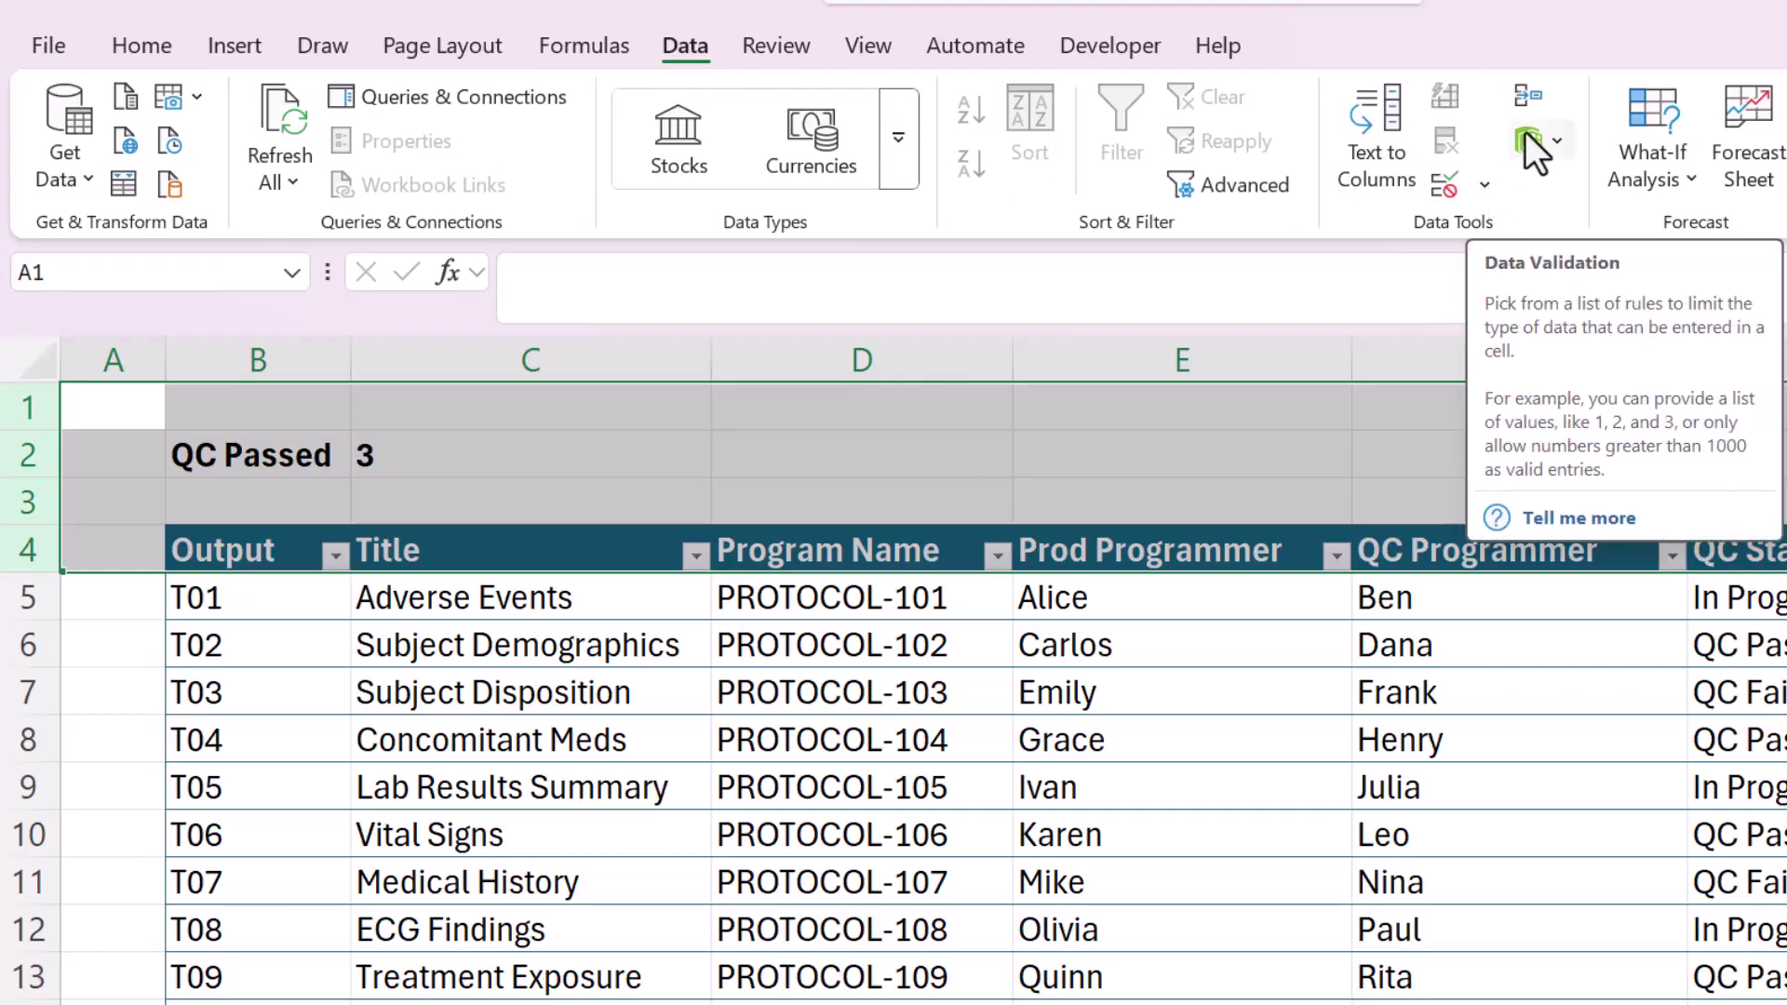
left_click(870, 46)
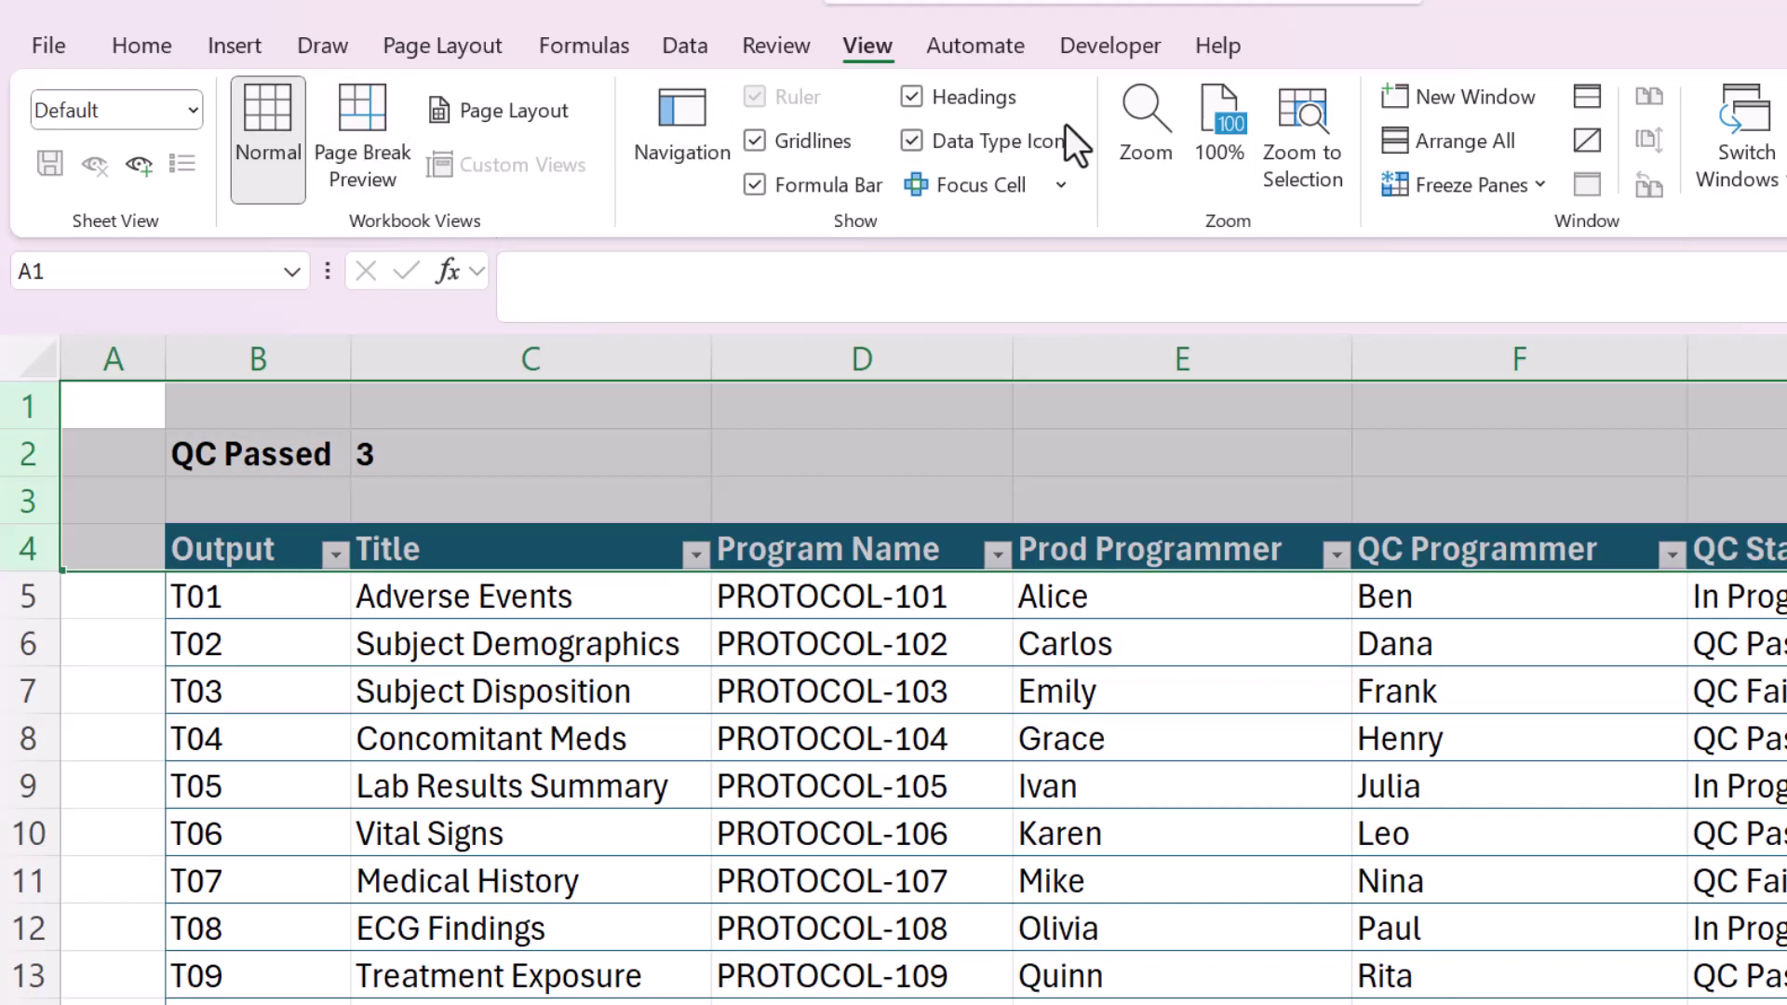
left_click(1470, 184)
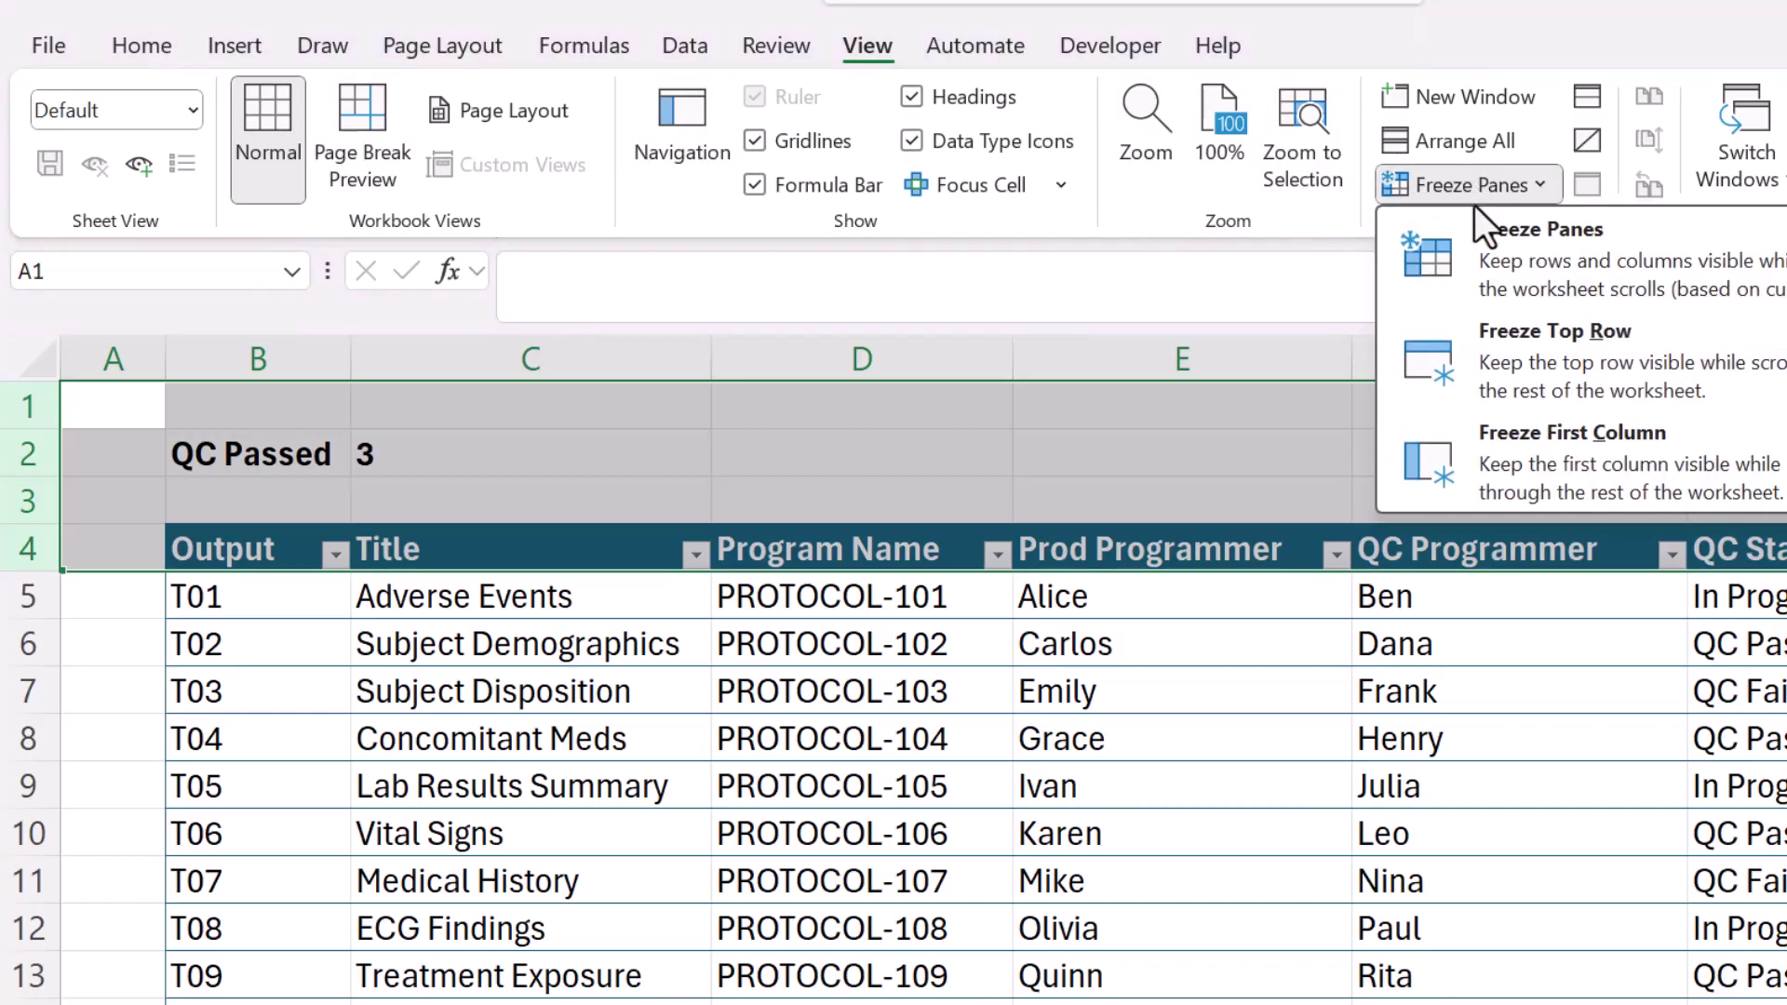
left_click(1483, 244)
left_click(601, 722)
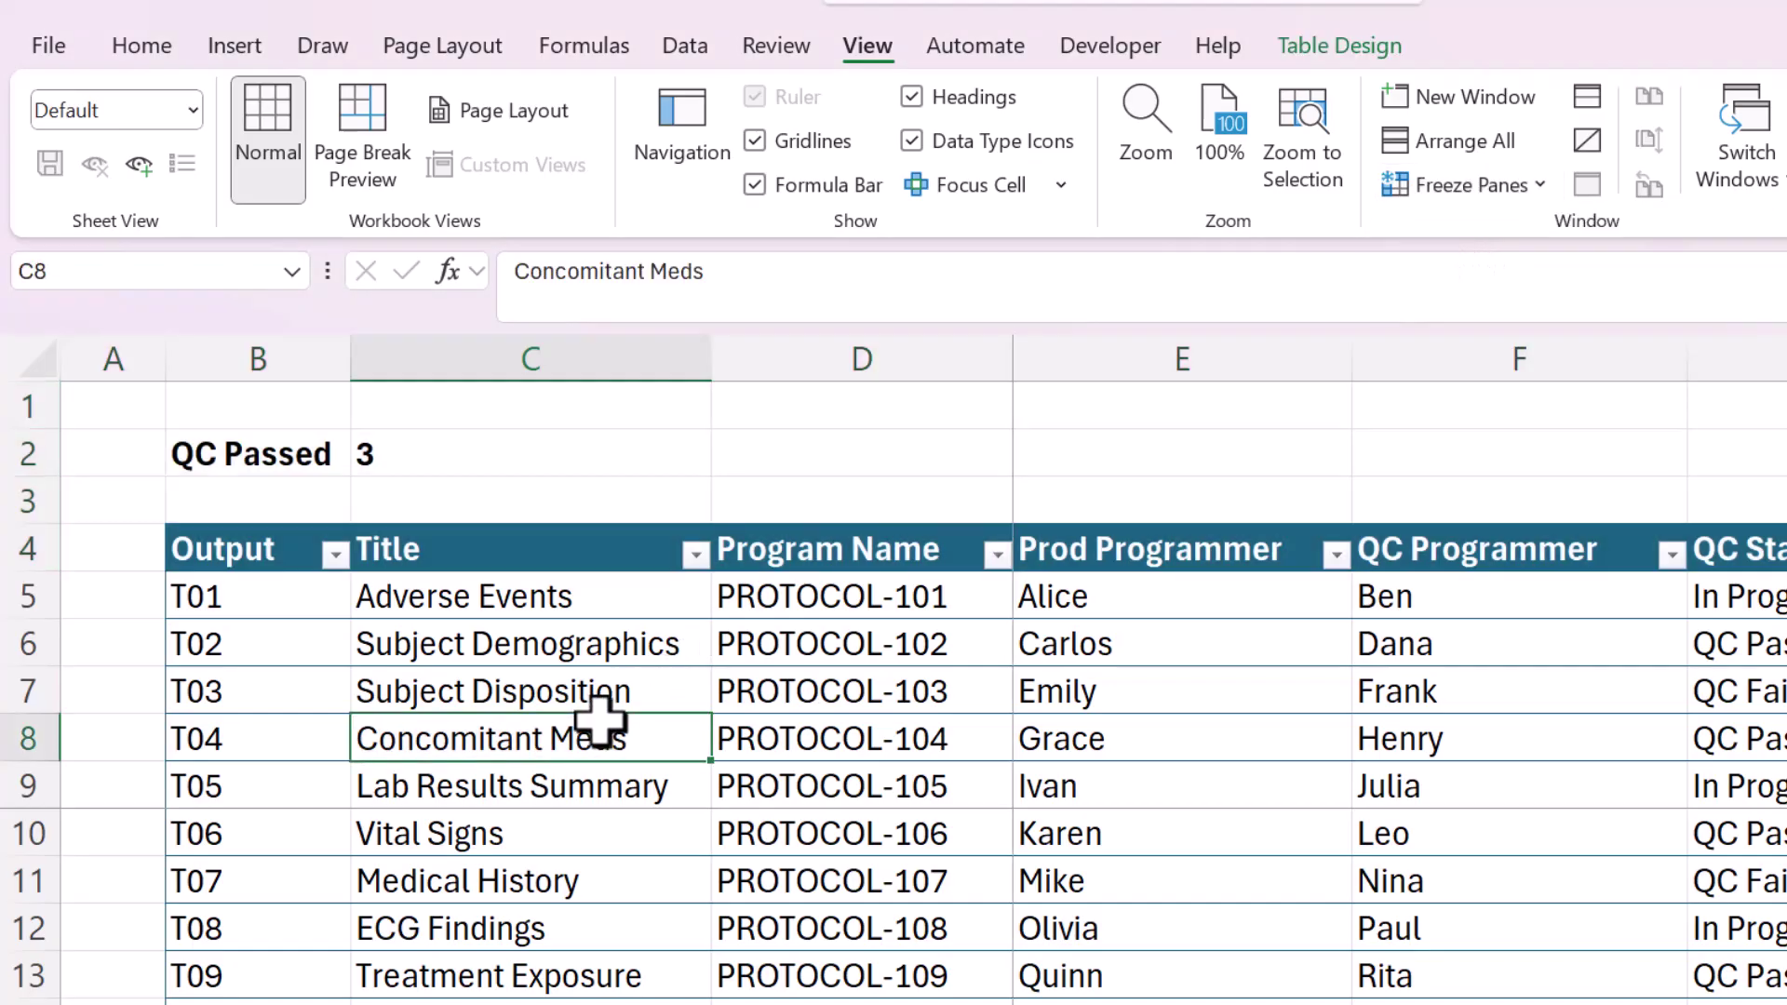
scroll(600, 722, "down", 3)
Scroll the cheat sheet to the User Features section and highlight 'Drop Down Menus'
scroll(600, 722, "up", 7)
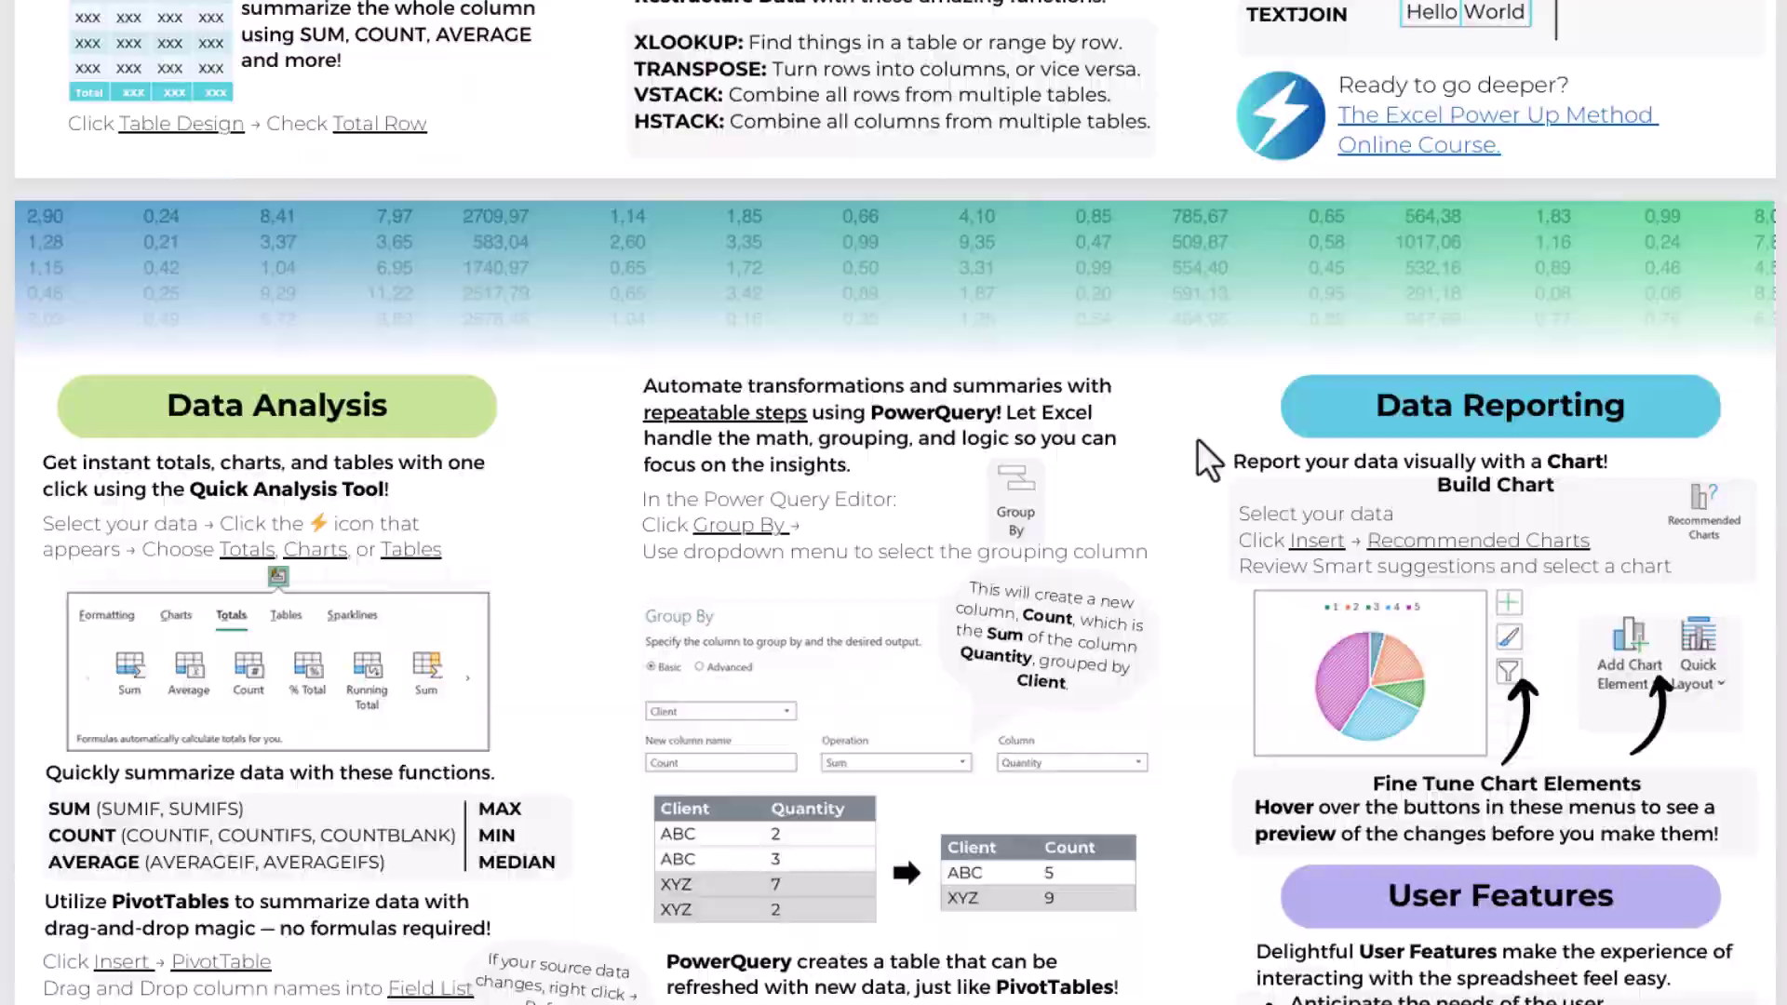
scroll(1200, 442, "down", 4)
scroll(1197, 438, "up", 3)
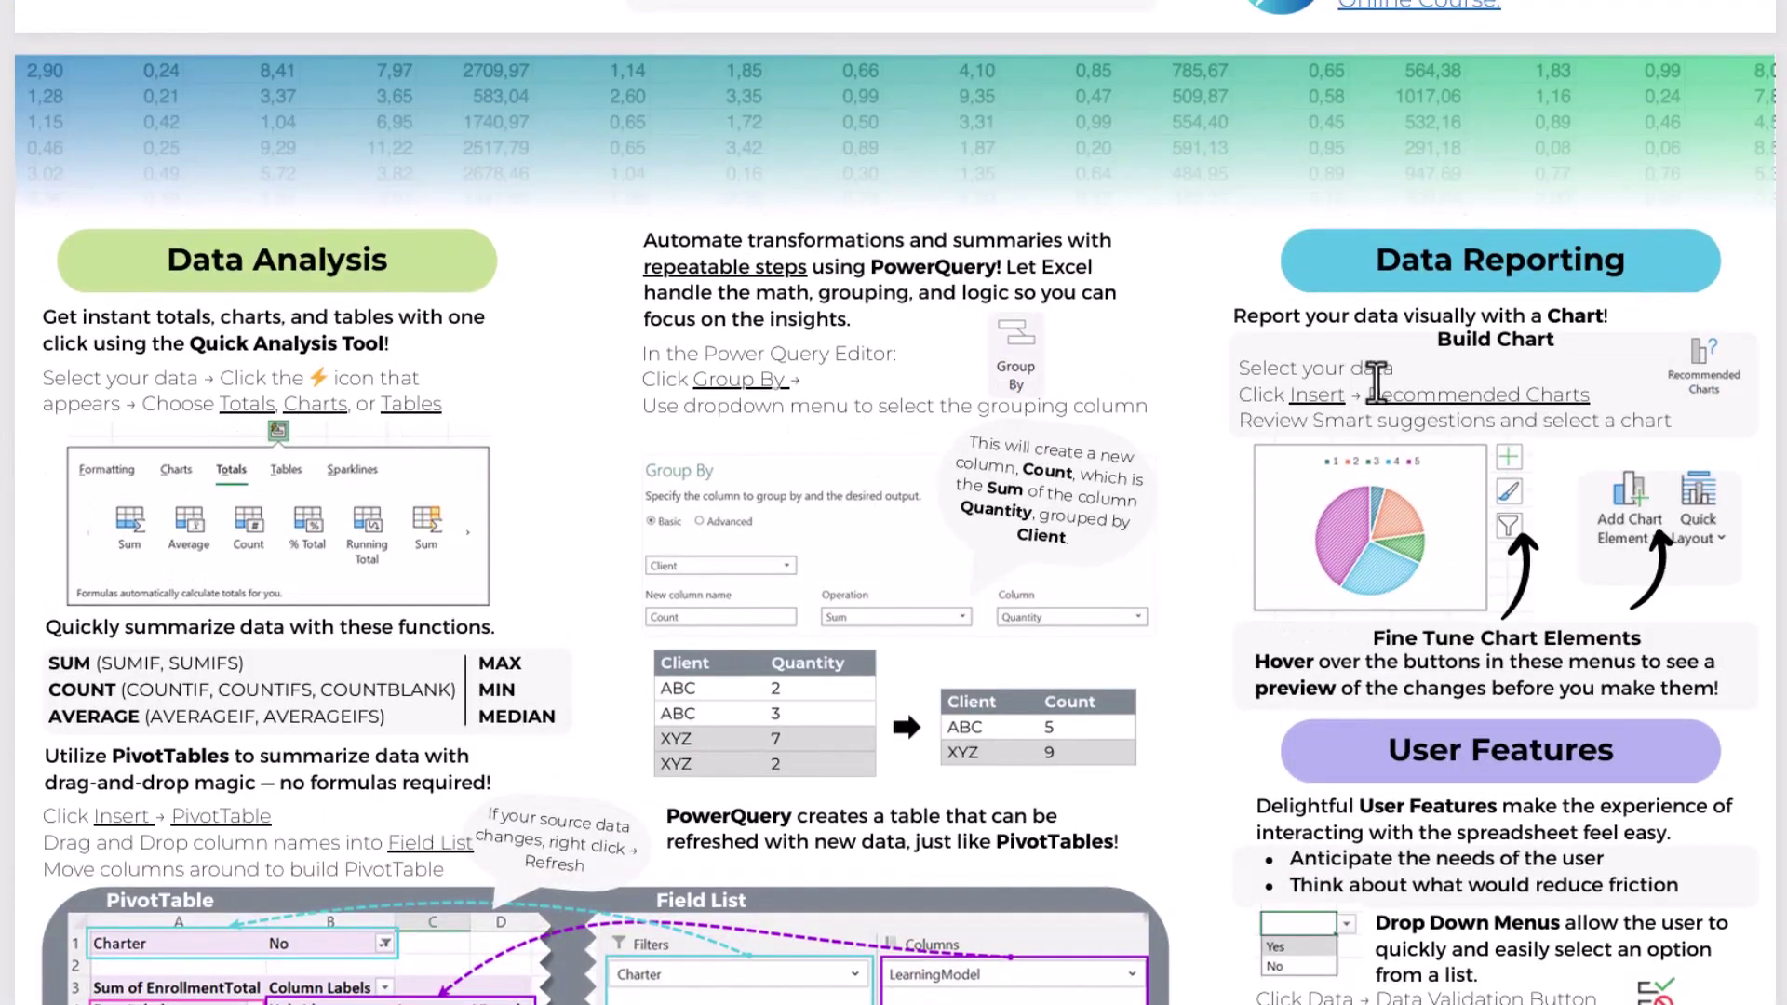
scroll(1376, 385, "down", 4)
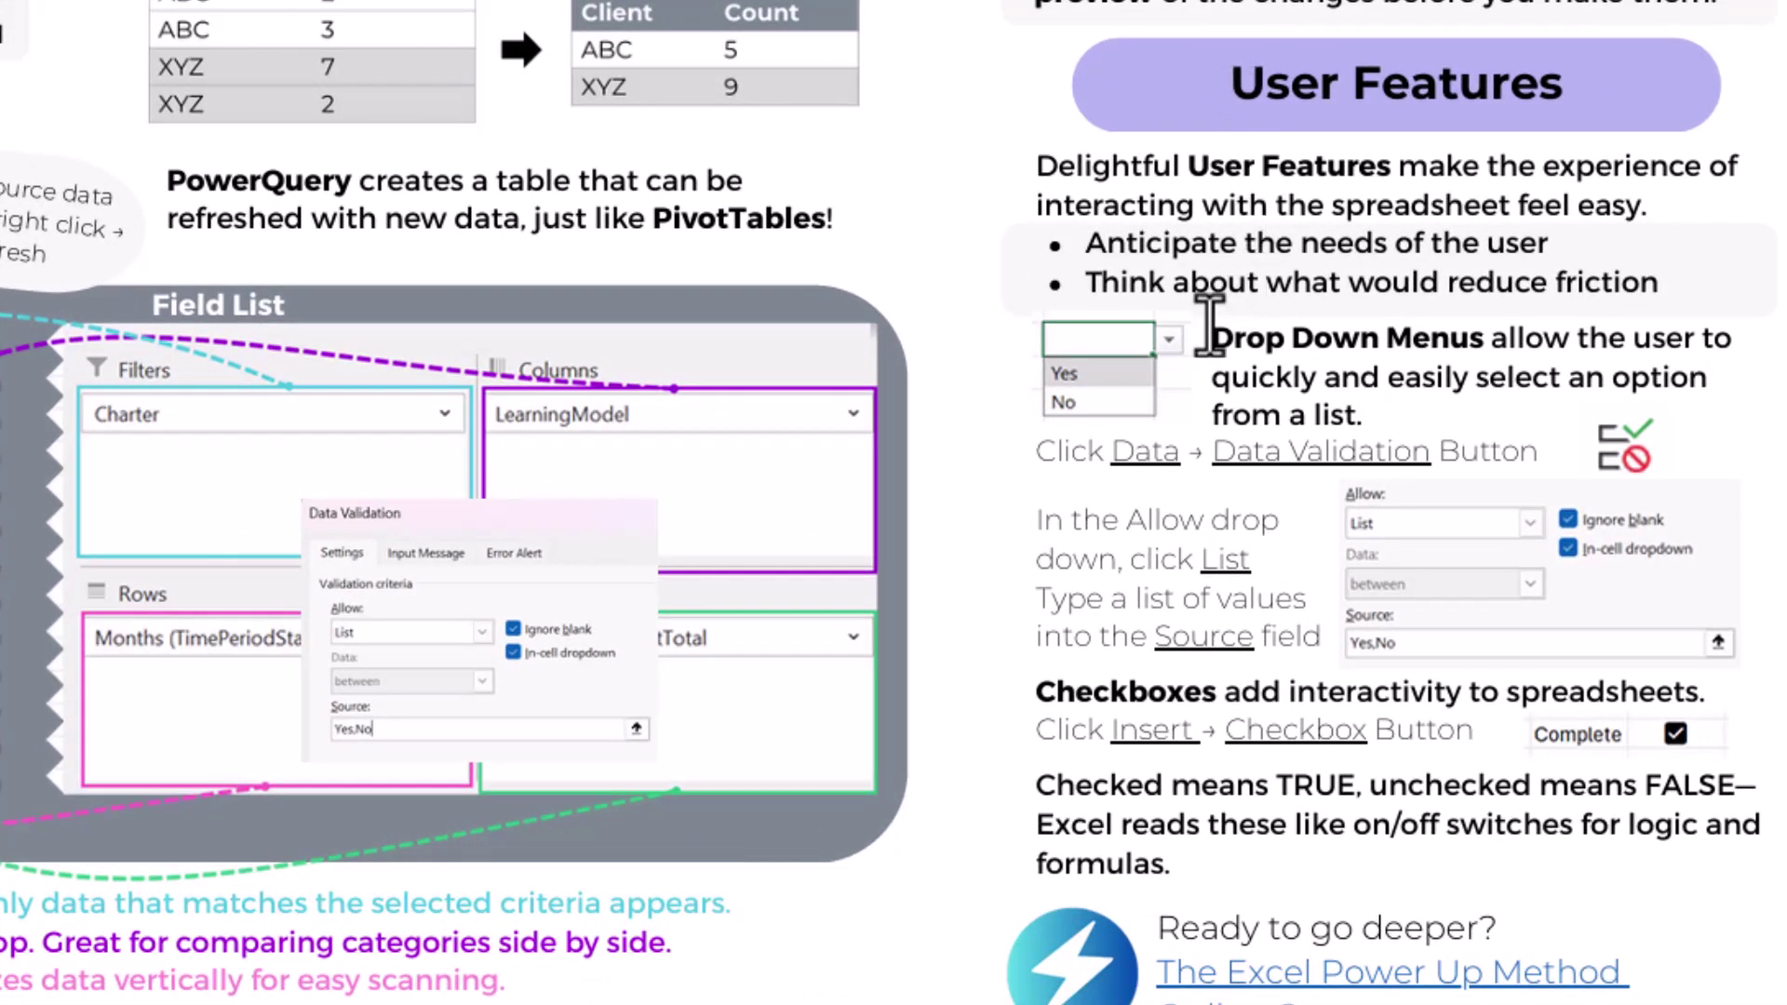
left_click_drag(1213, 340, 1483, 340)
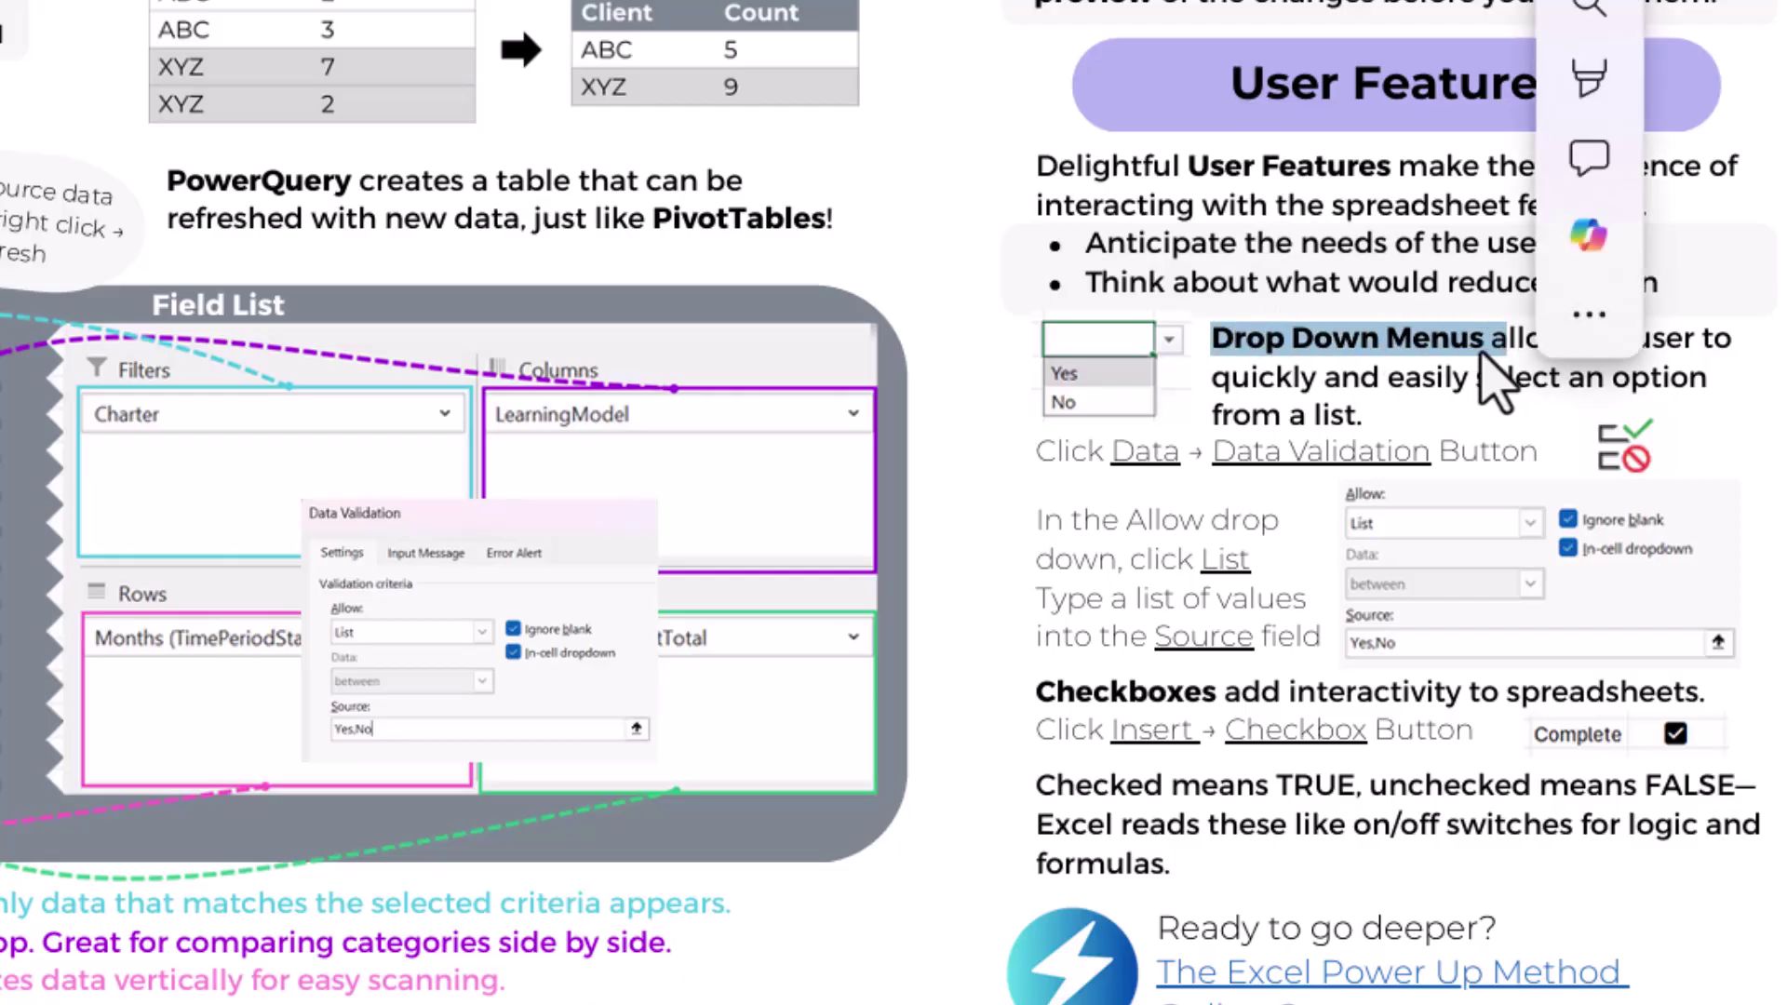
left_click(1448, 356)
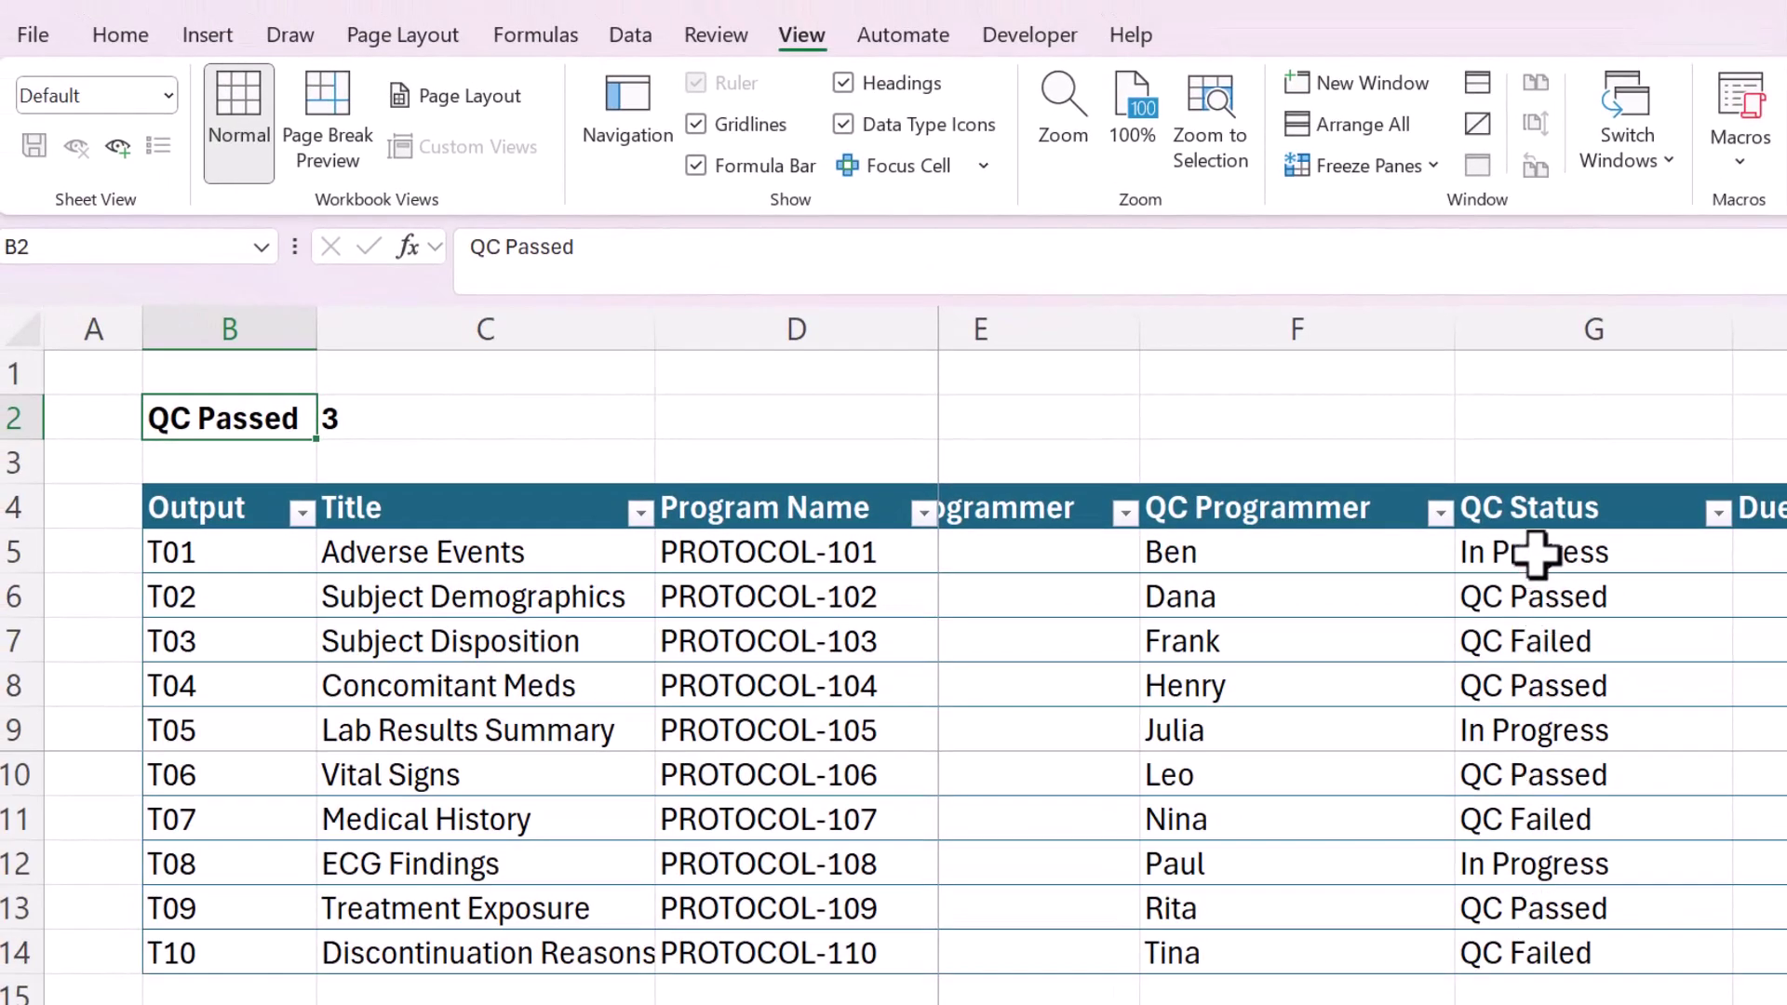
Select the QC Status cells and set Data Validation to allow a List
left_click_drag(1536, 554, 1547, 954)
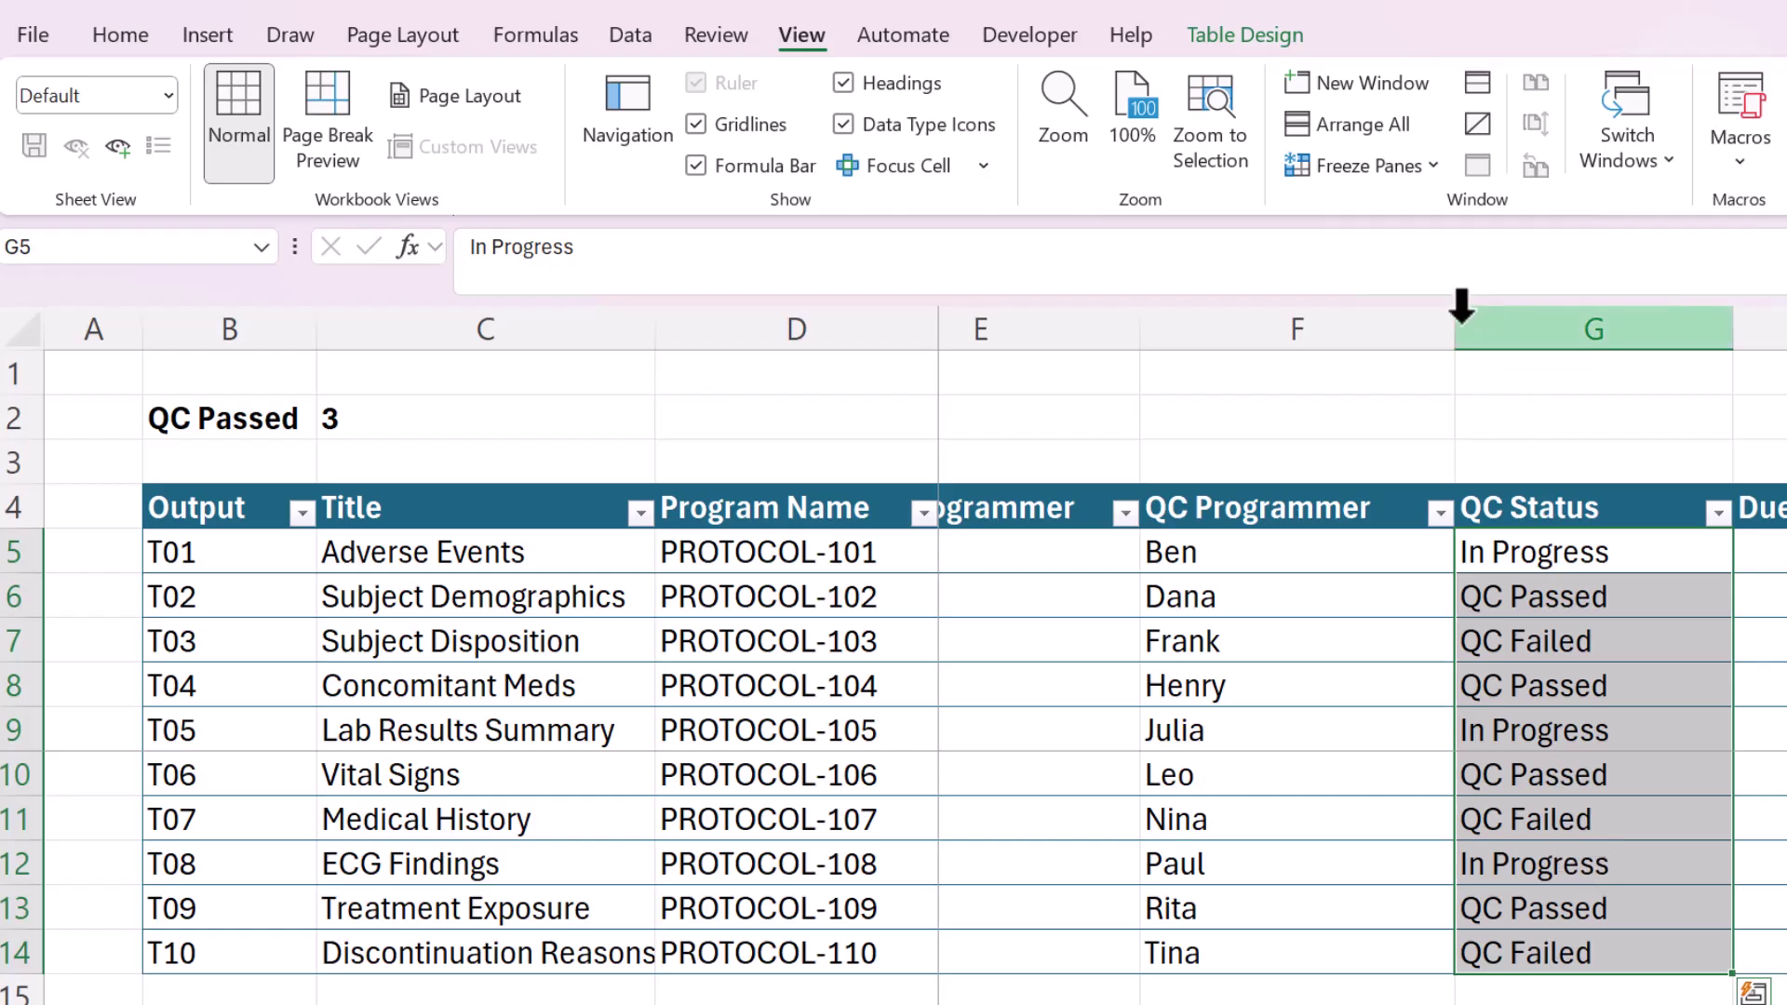
left_click(632, 35)
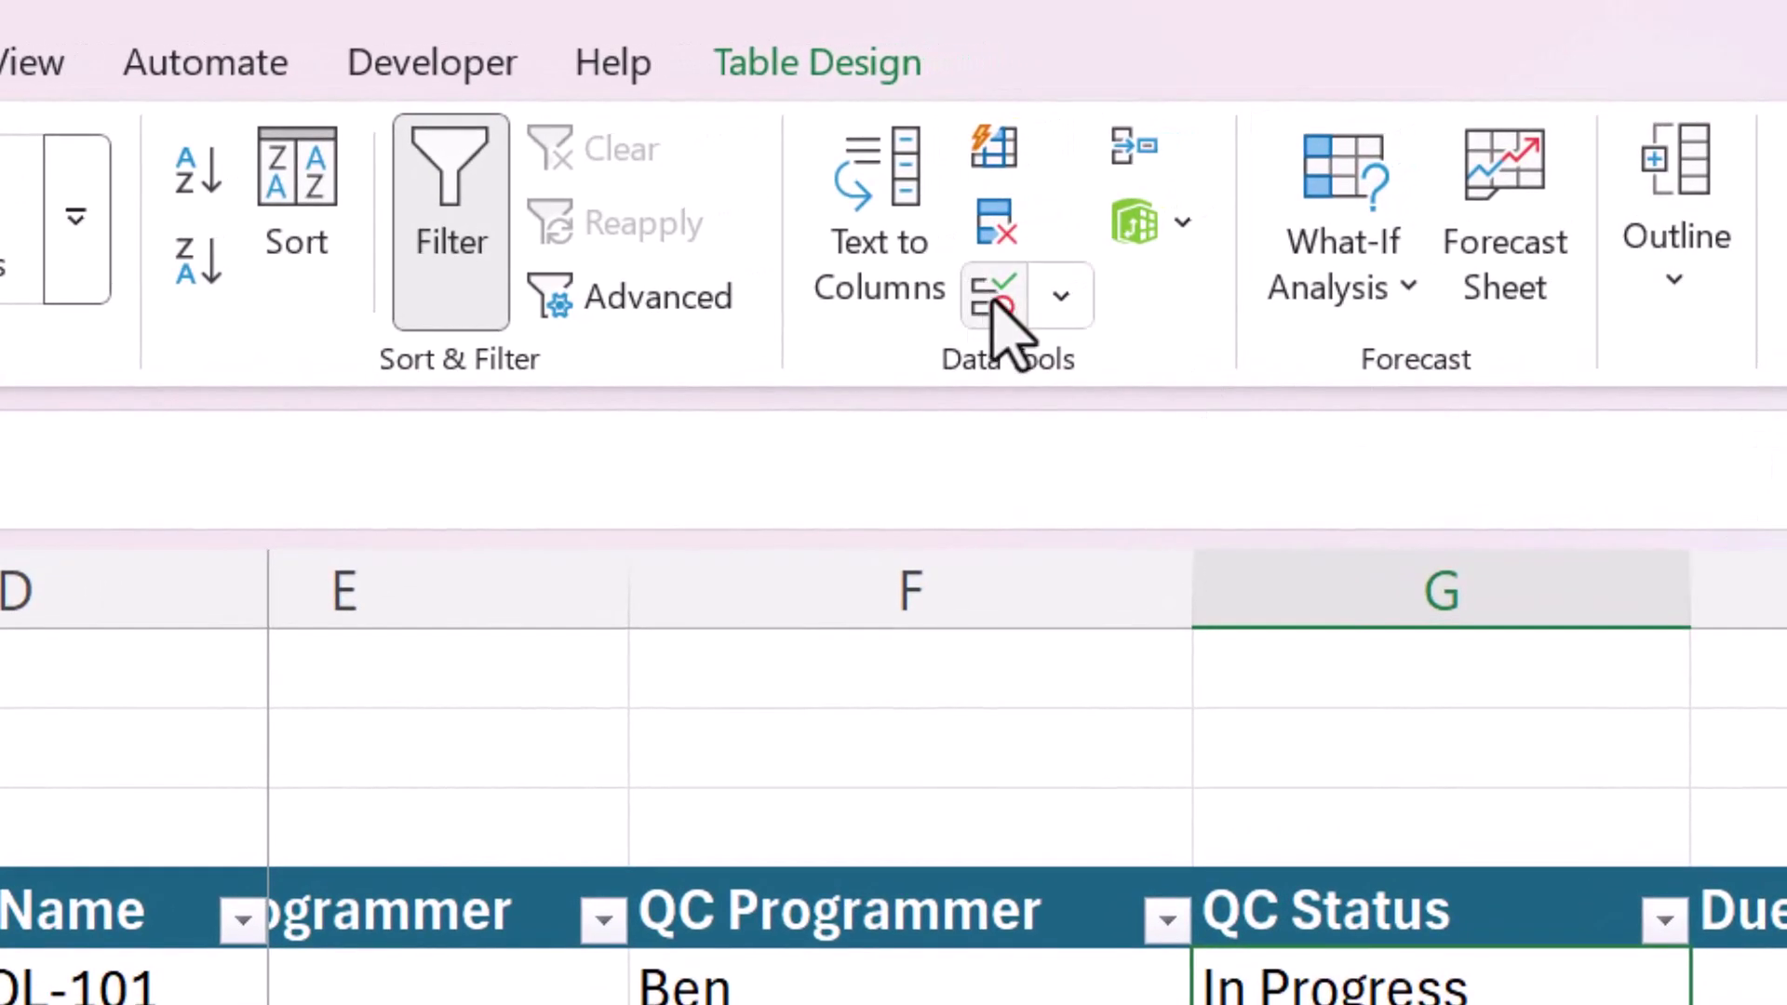
left_click(994, 300)
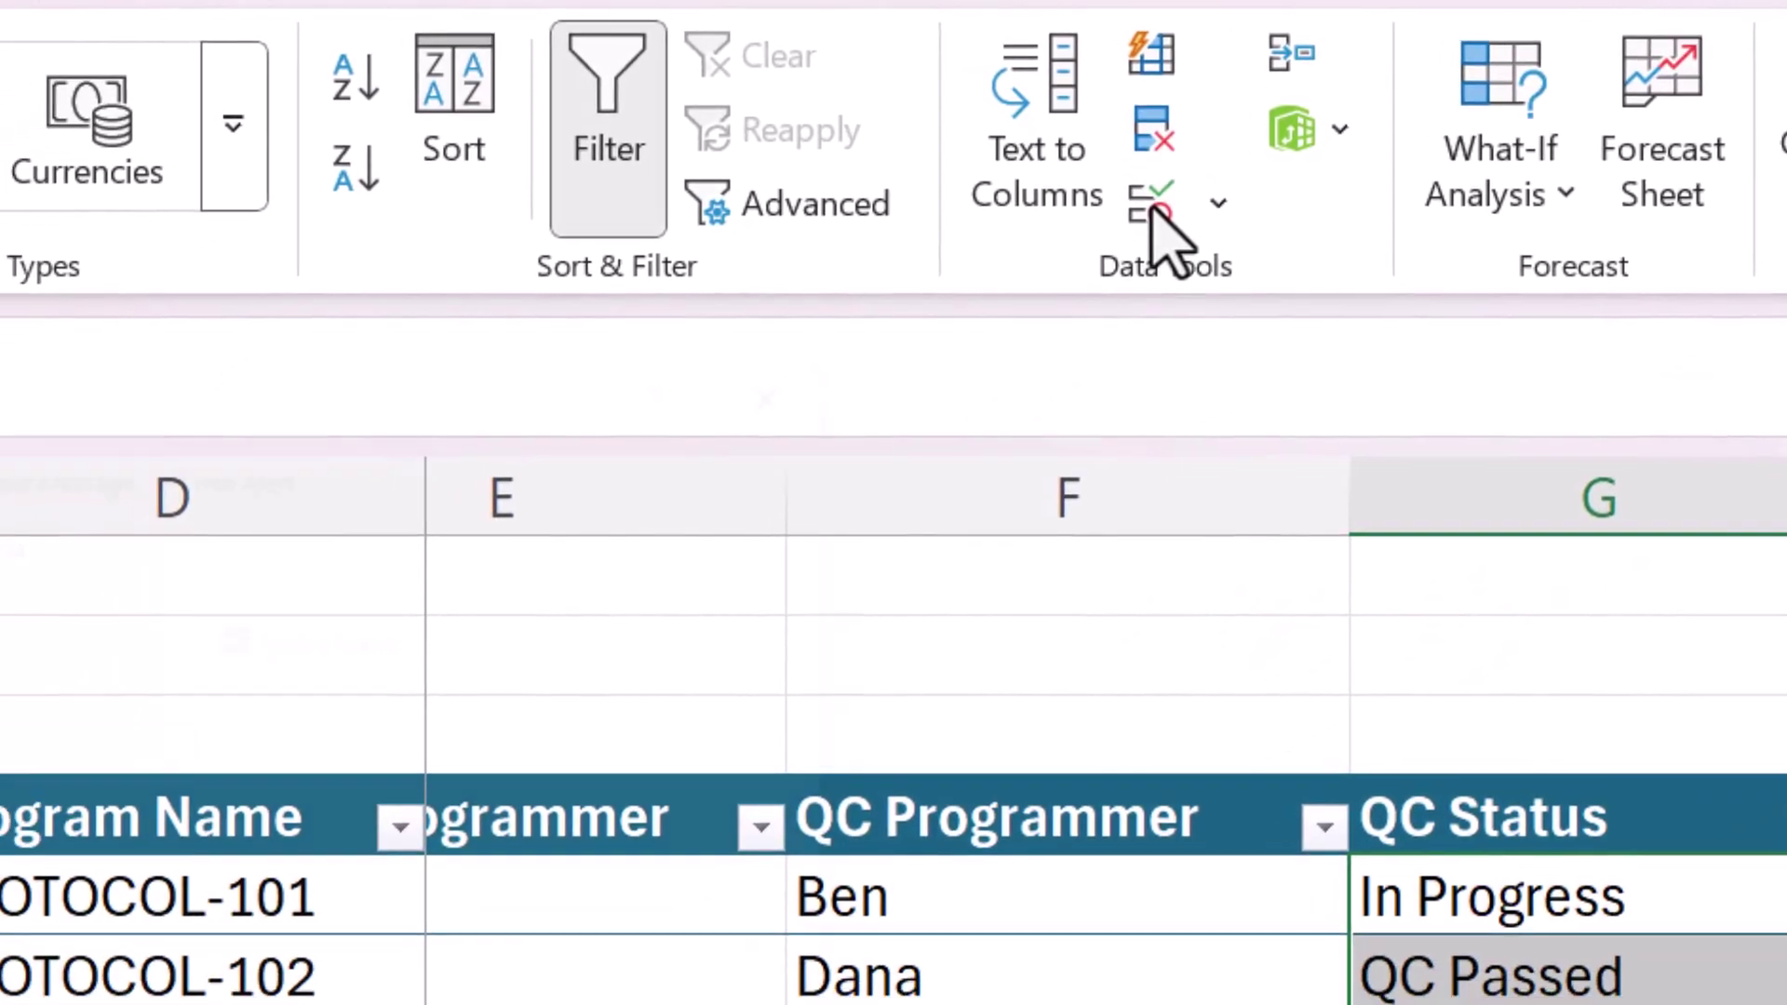
left_click(379, 358)
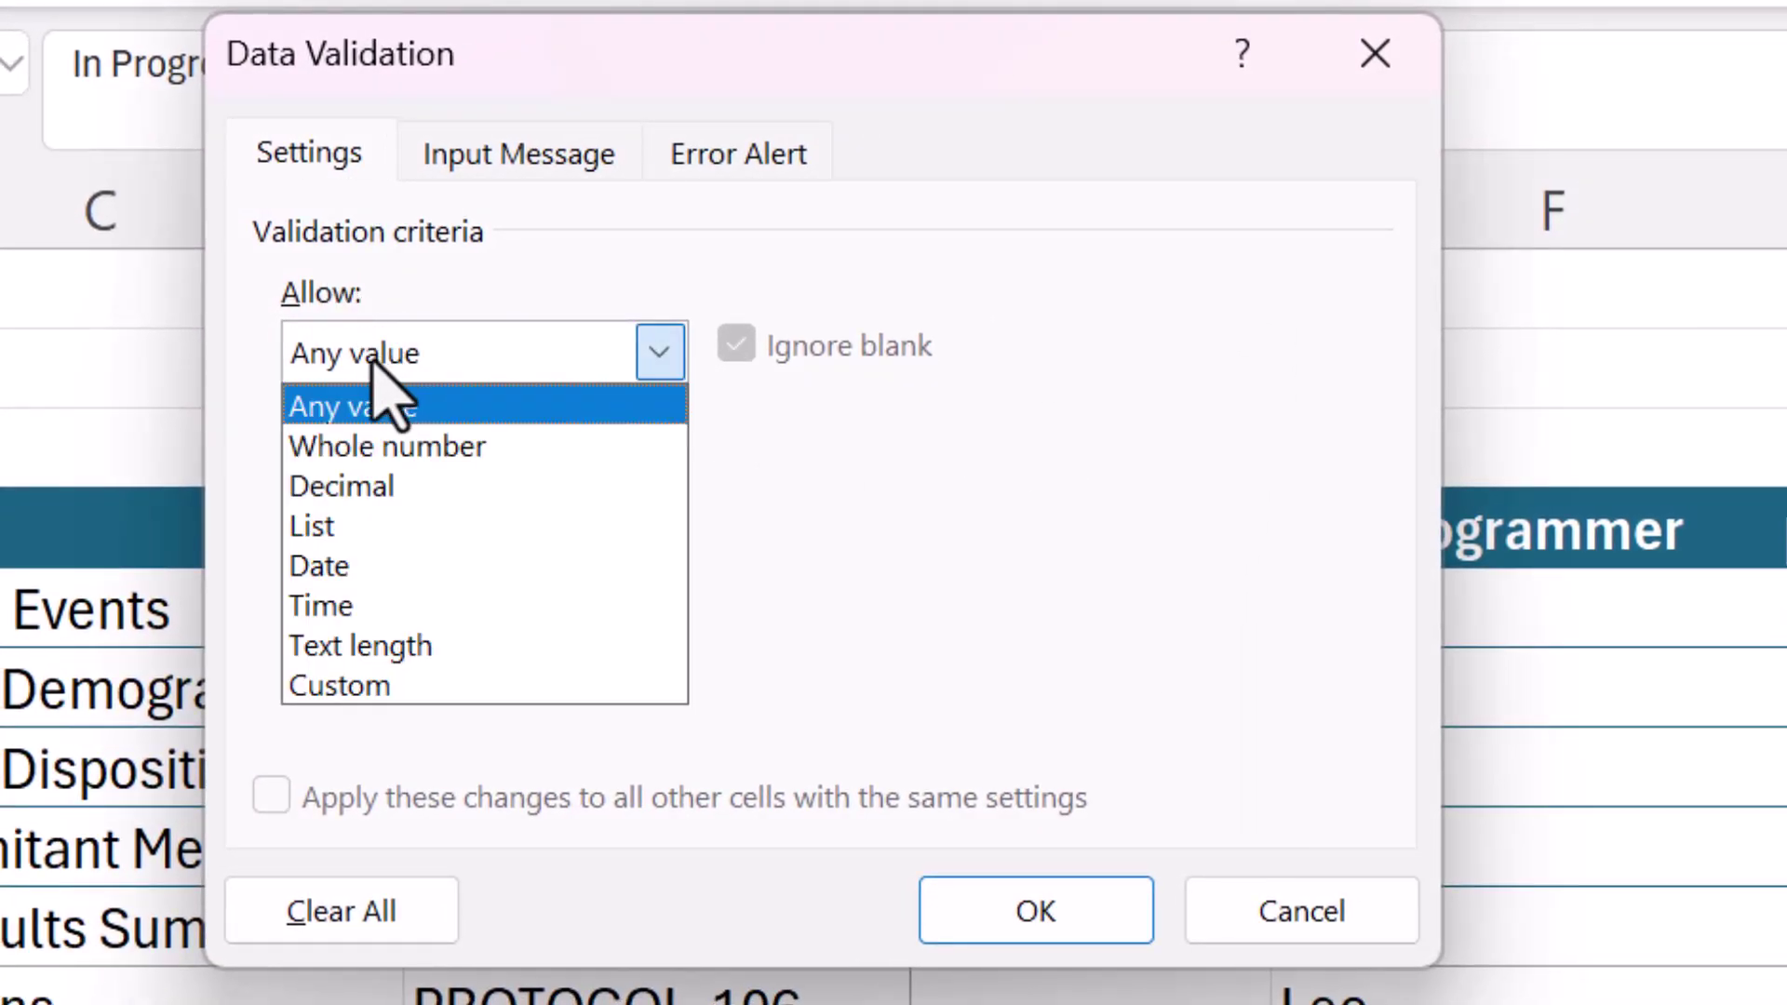
left_click(339, 522)
Enter the list source 'In Progress,QC Failed,QC Passed' and confirm the validation rule
left_click(333, 586)
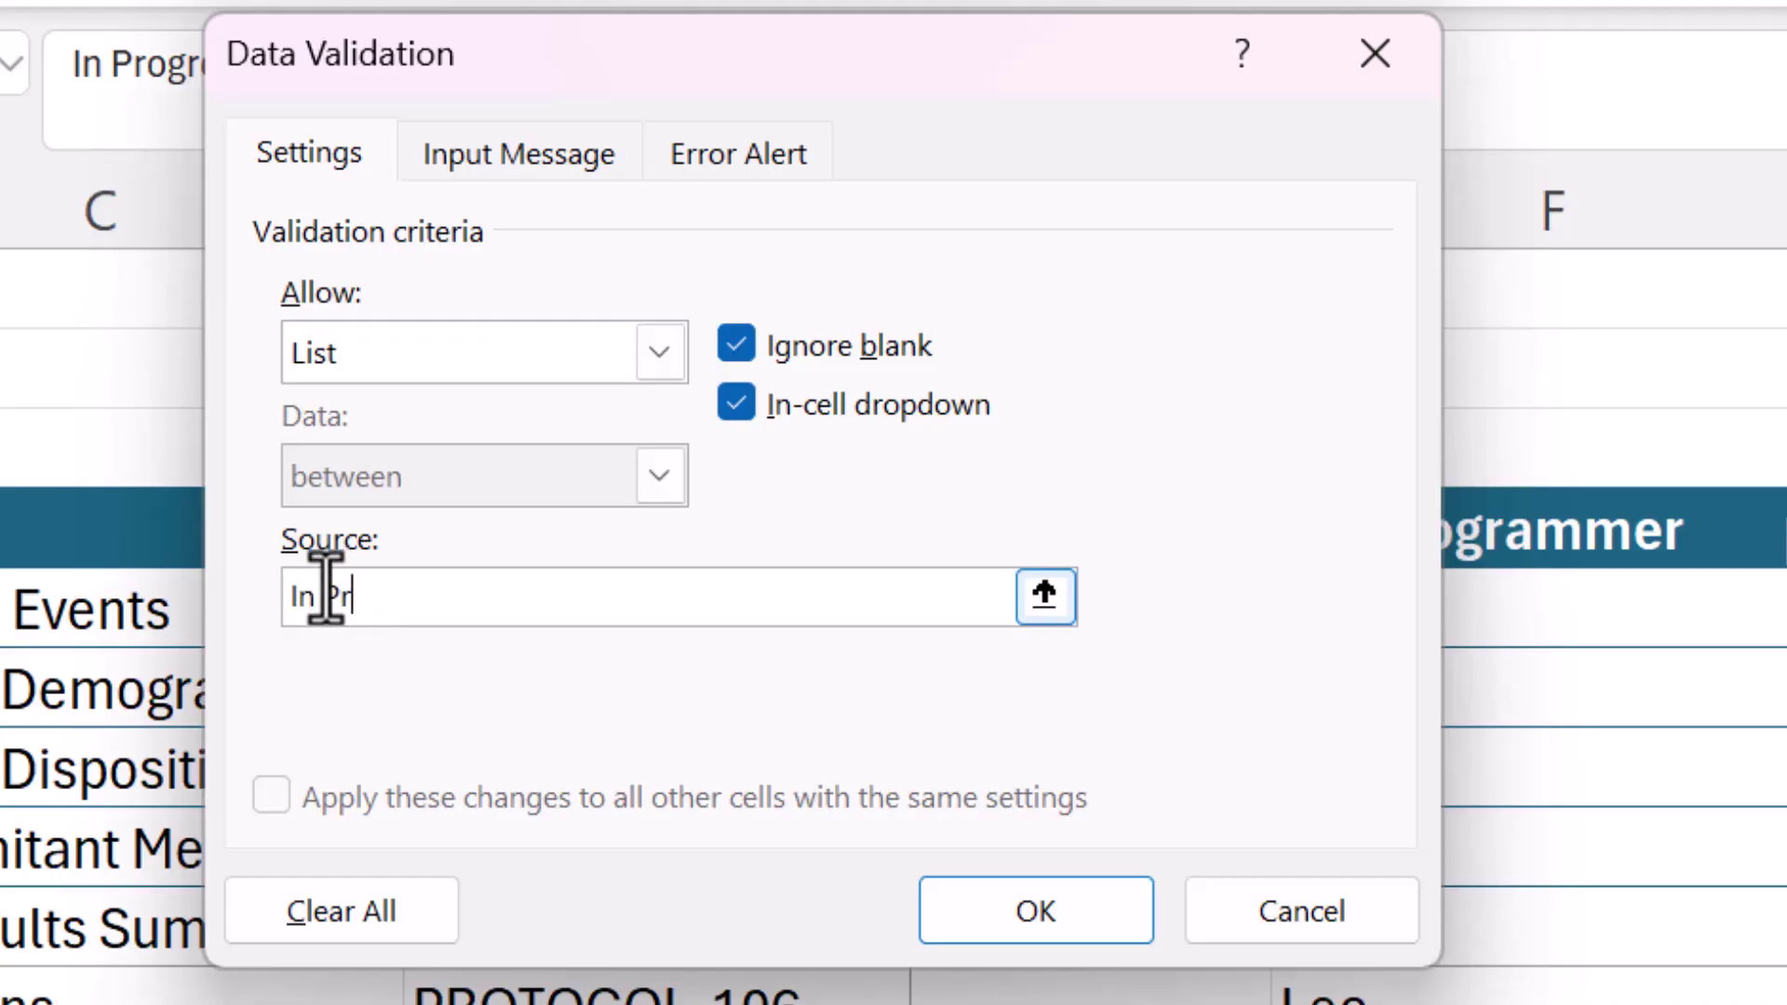
type("ress,QC")
key("Right")
type("Fai")
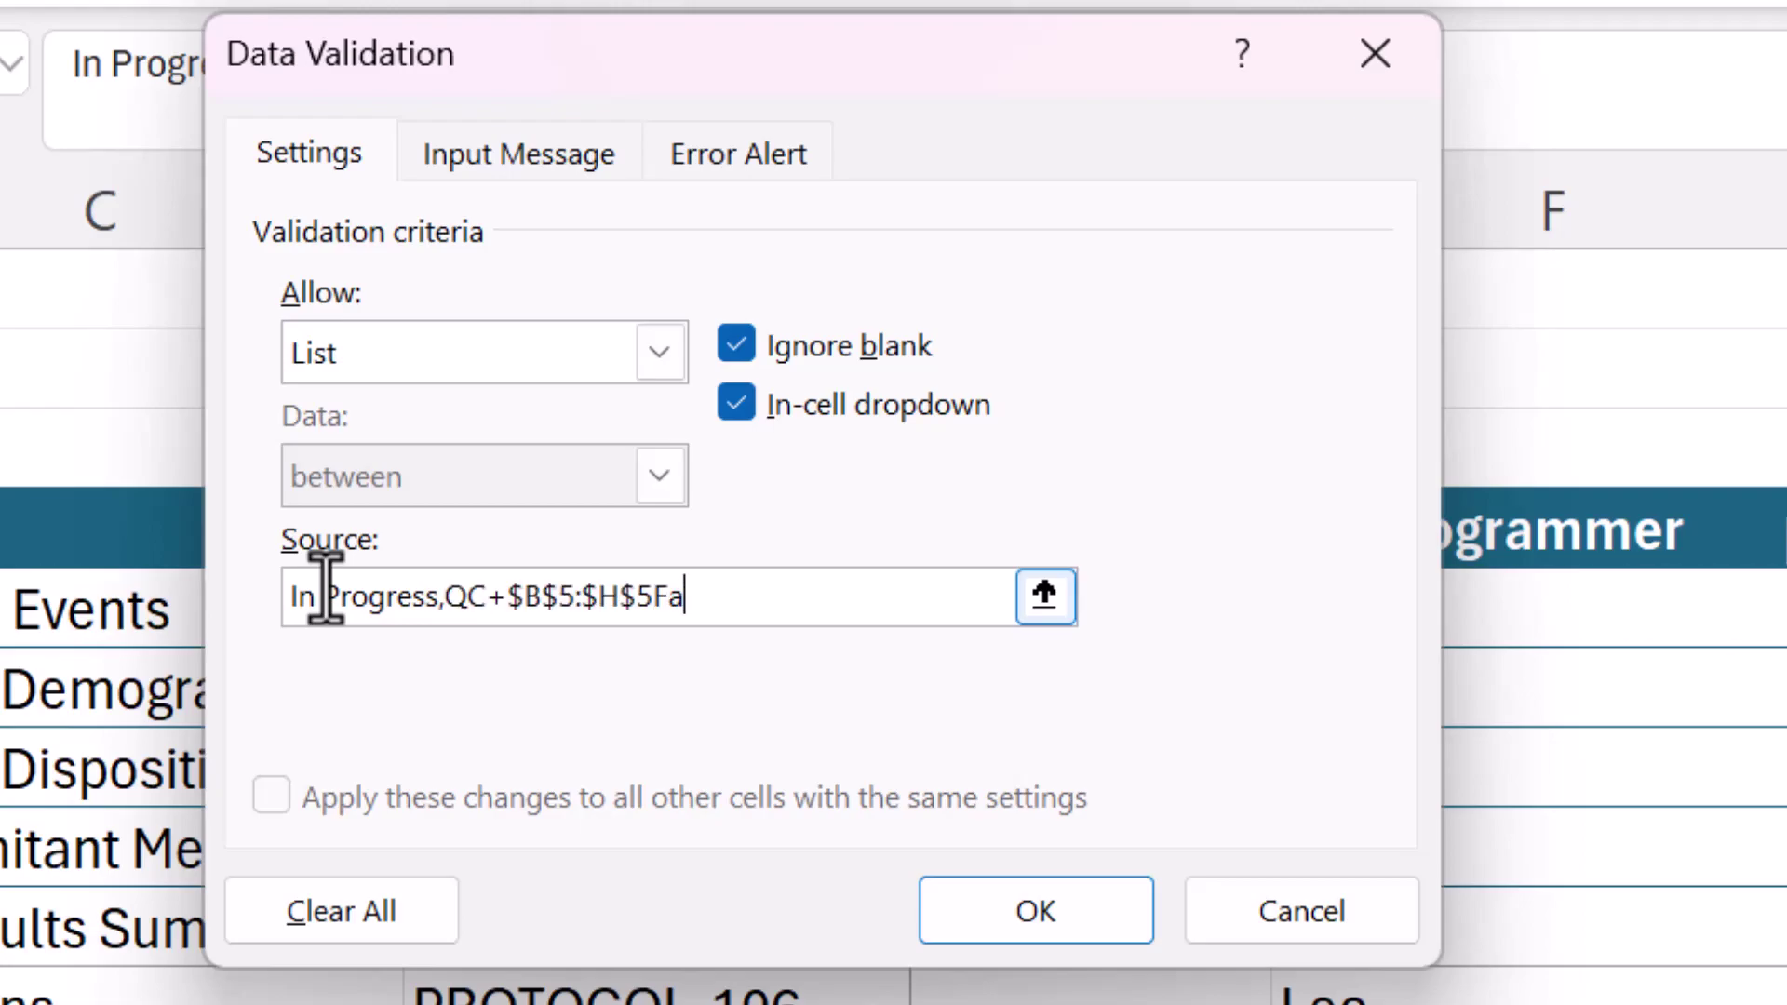
key("BackSpace")
key("BackSpace")
key("BackSpace")
key("BackSpace")
key("BackSpace")
key("BackSpace")
key("BackSpace")
key("BackSpace")
key("BackSpace")
key("BackSpace")
key("BackSpace")
key("BackSpace")
type("+$B$5:$H$5")
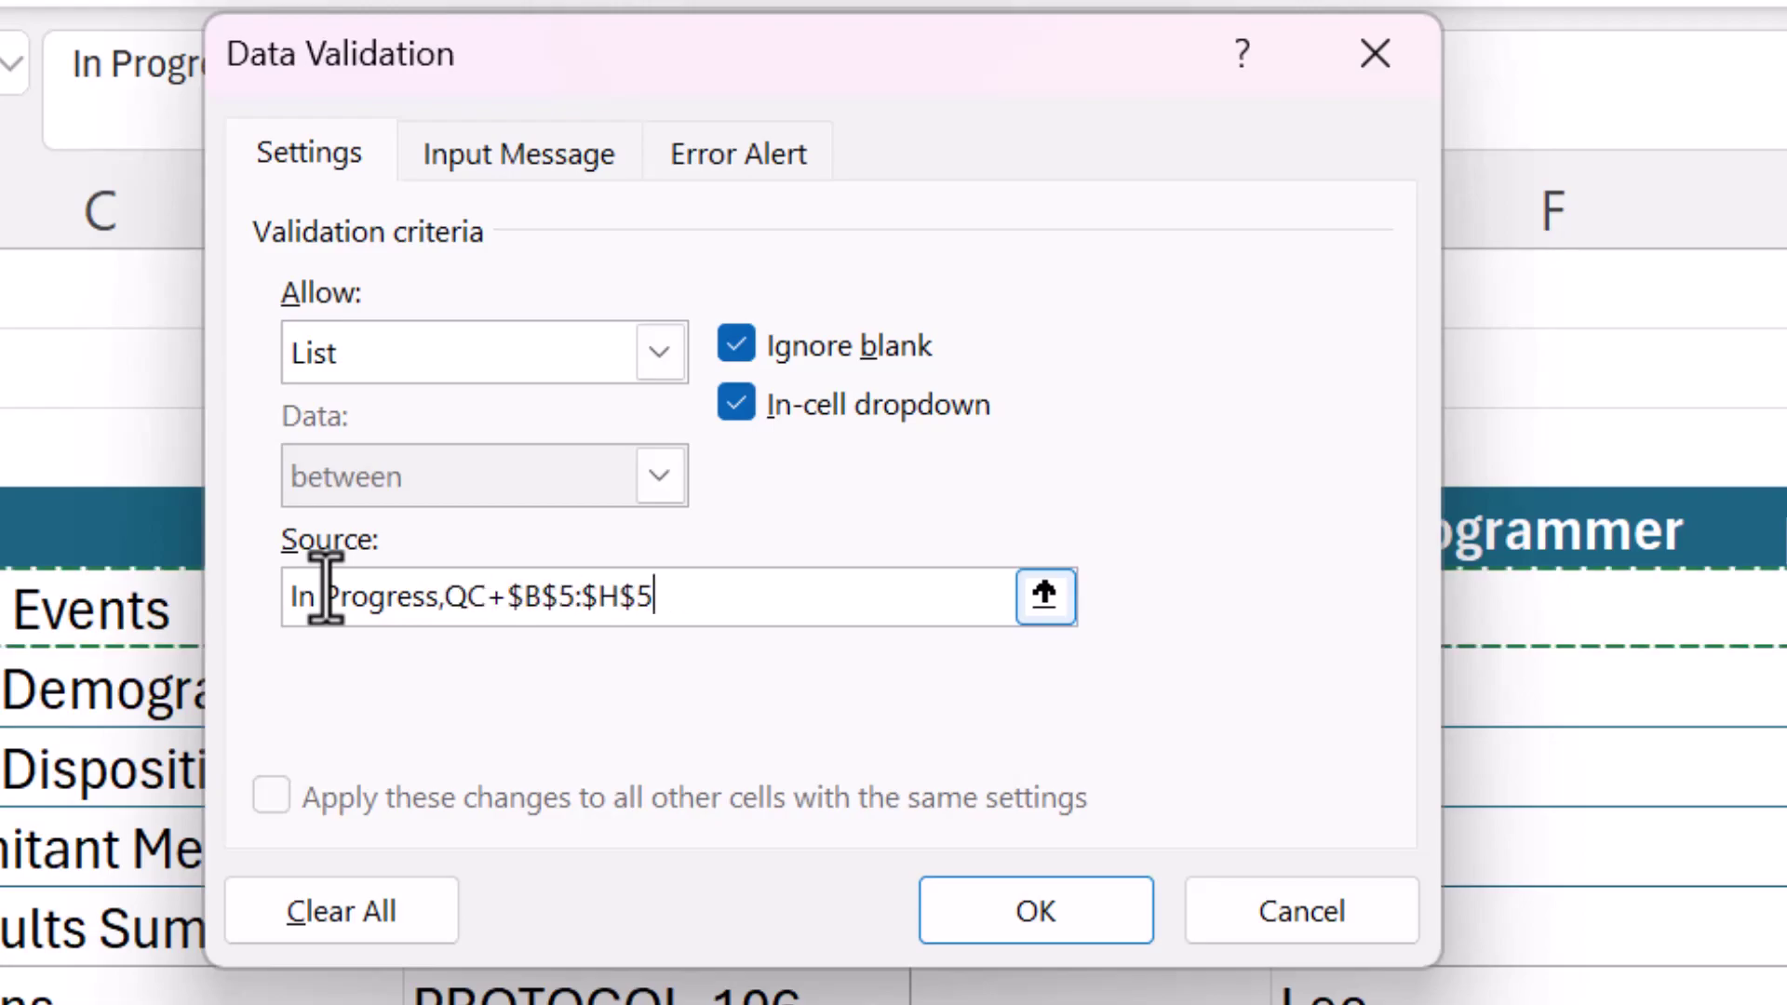
key("BackSpace")
key("BackSpace")
key("BackSpace")
key("BackSpace")
key("BackSpace")
key("BackSpace")
key("BackSpace")
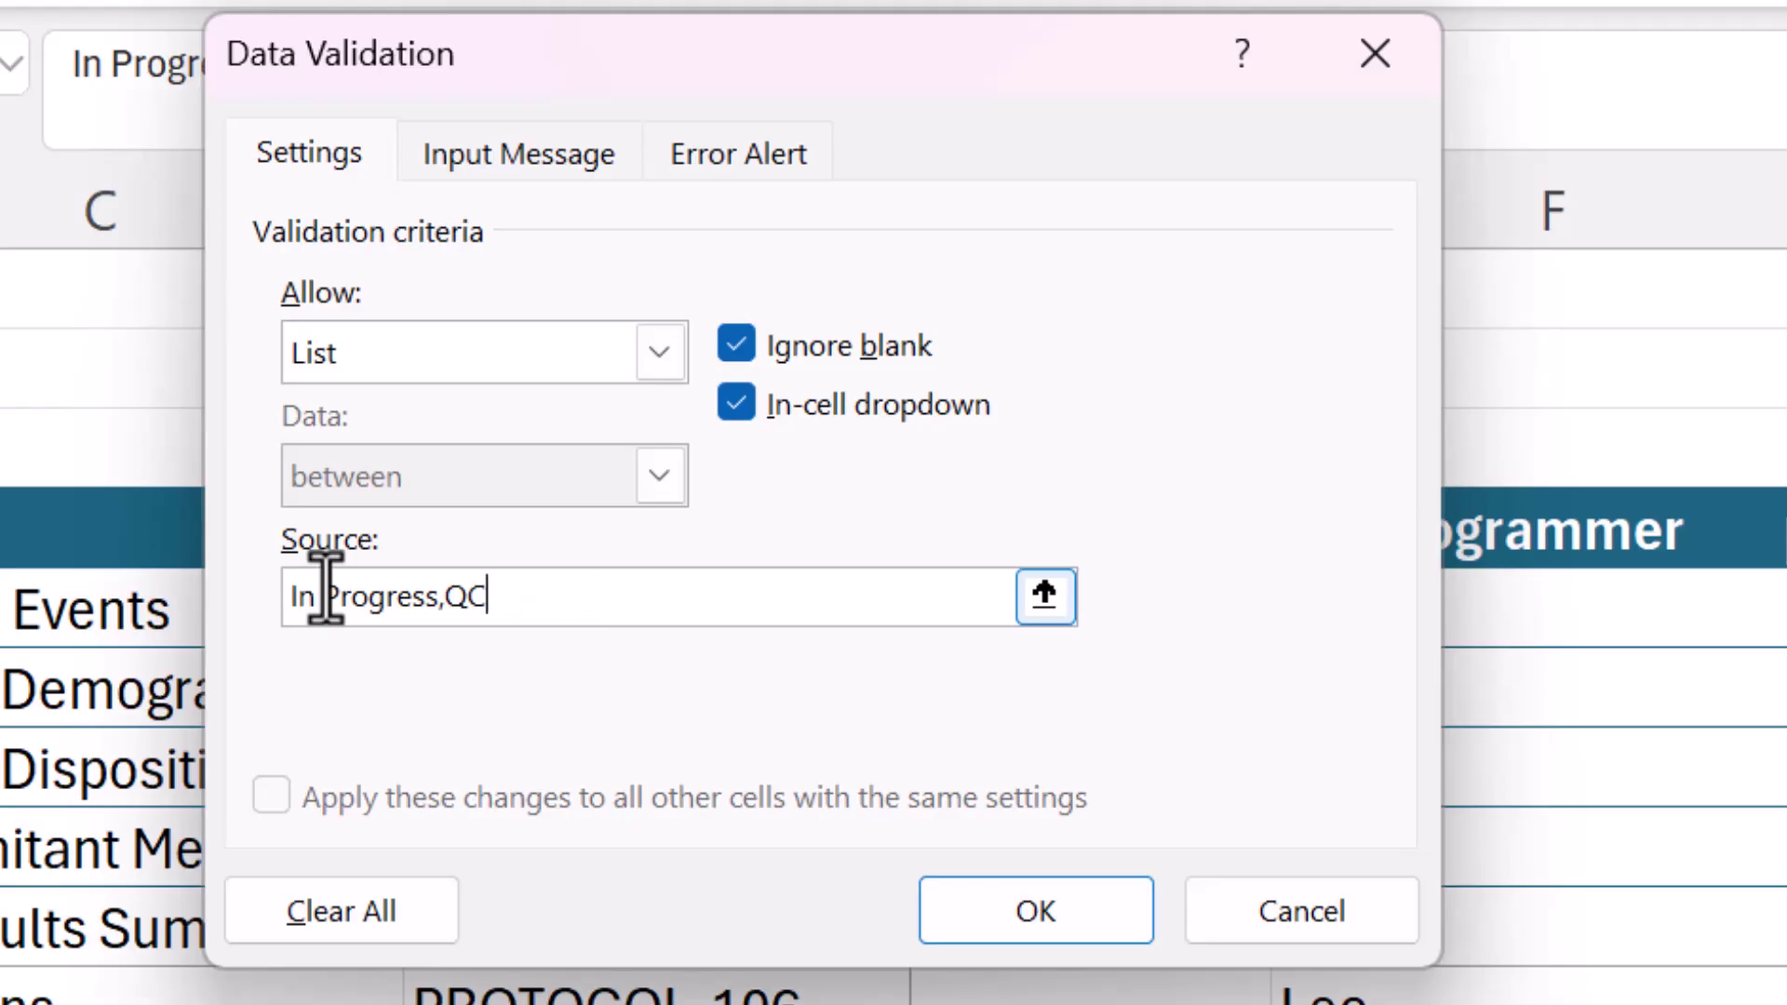
type("led")
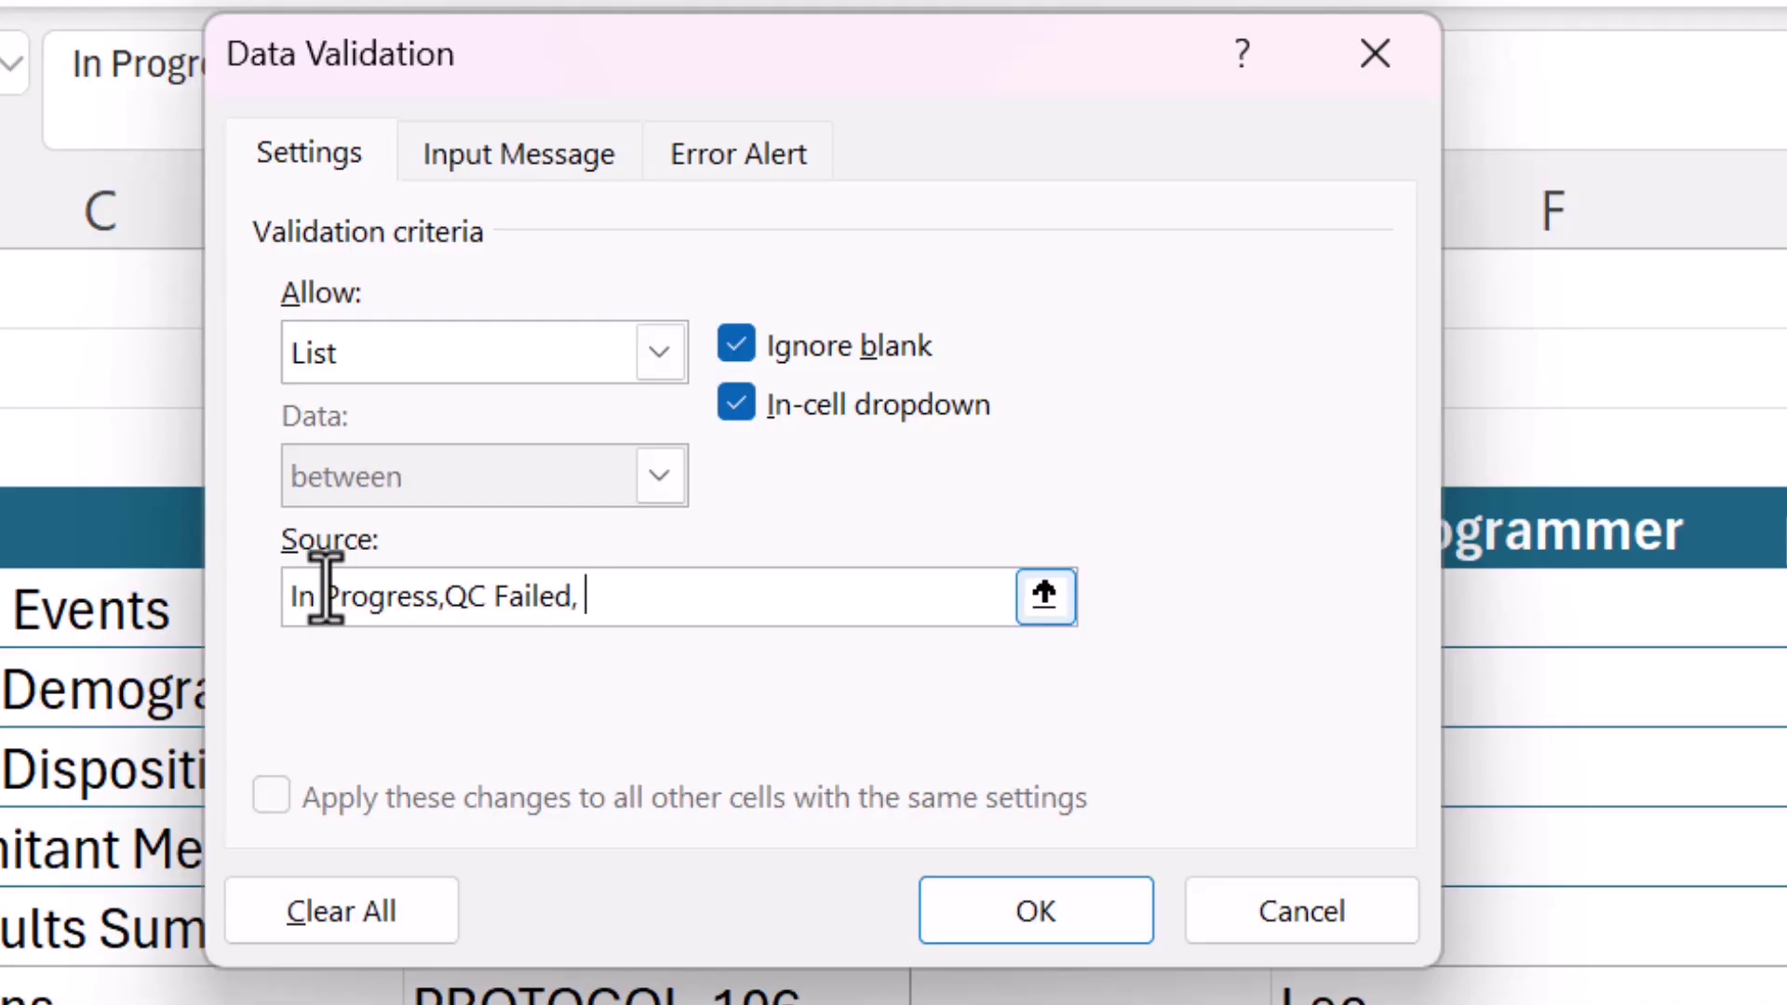
type(",QC Pass")
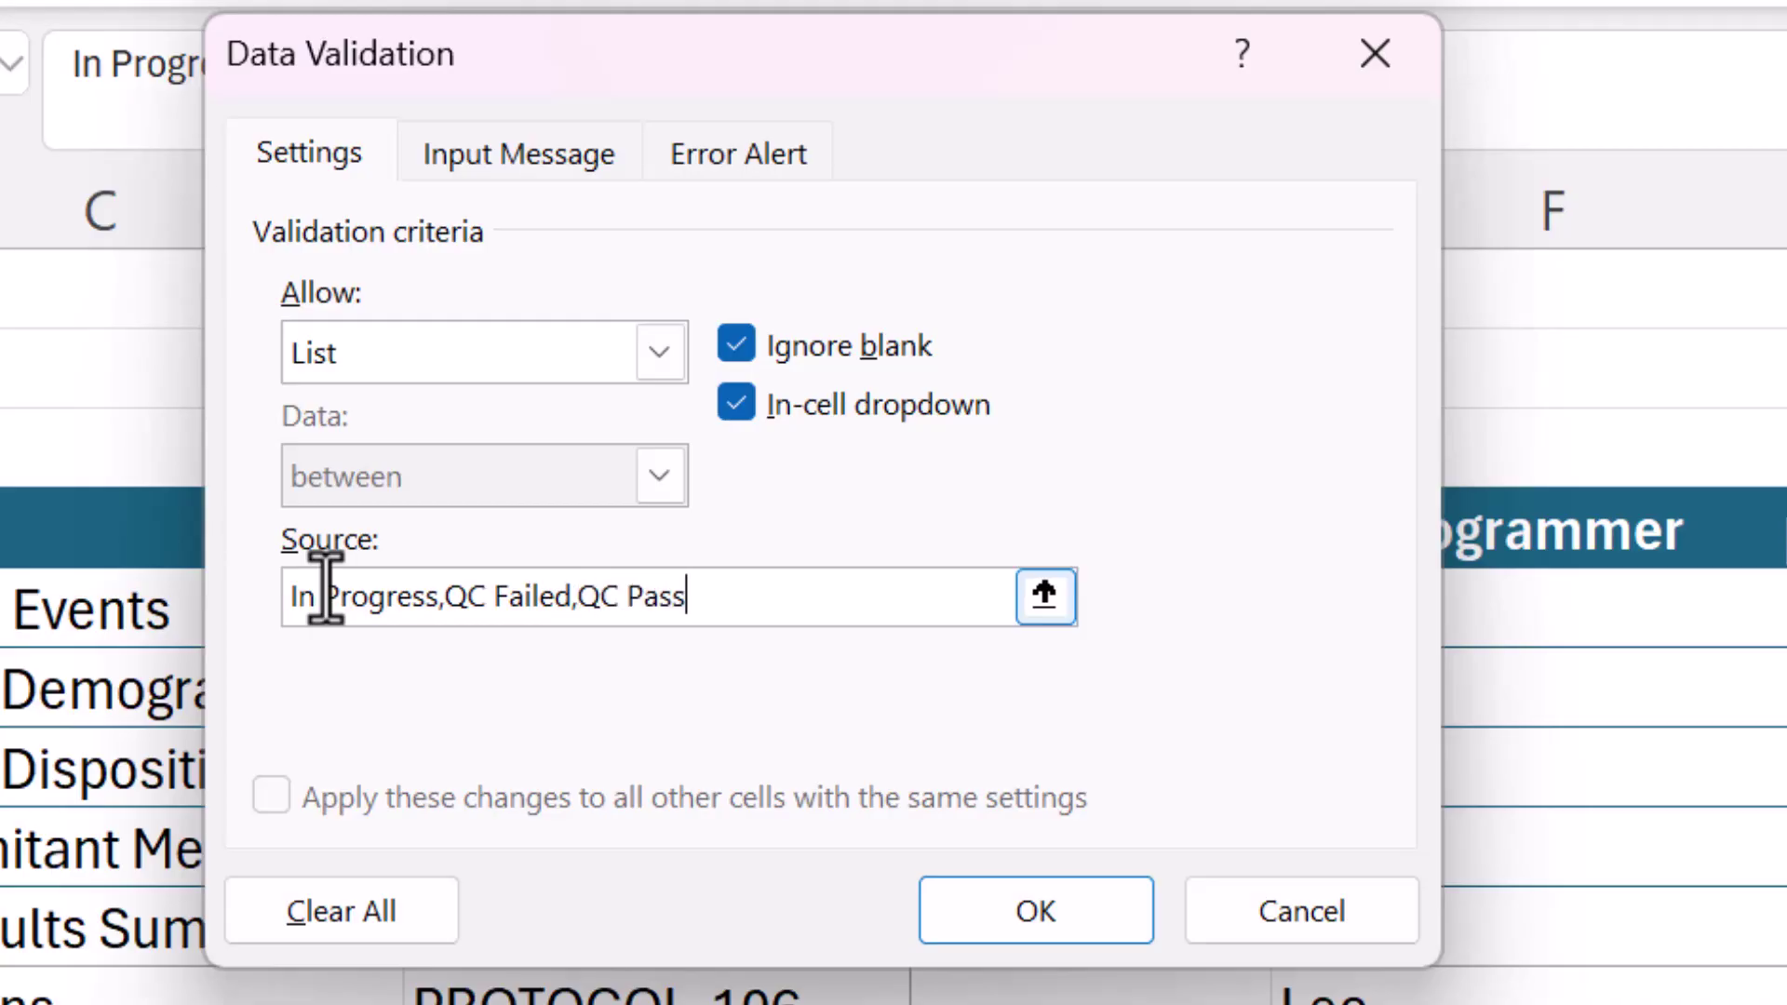
type("s")
key("BackSpace")
type("ed")
key("Return")
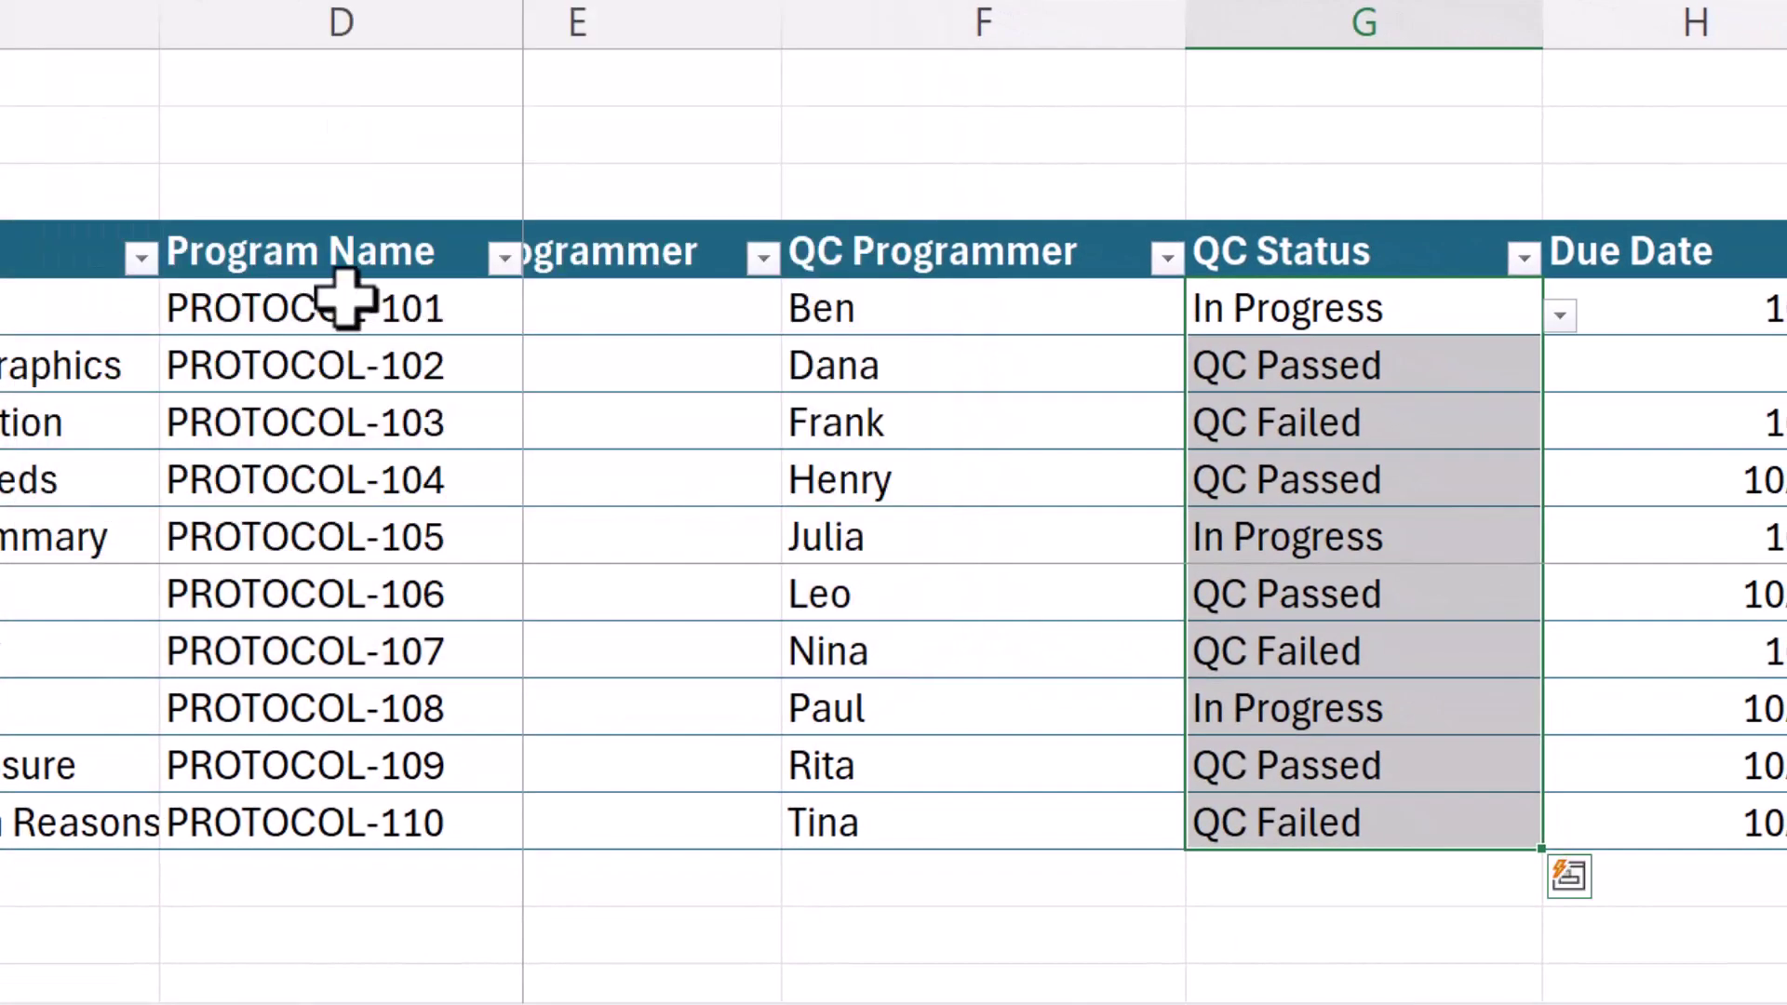
Test the dropdown on PROTOCOL-102, trying In Progress and then restoring QC Passed
left_click(1316, 376)
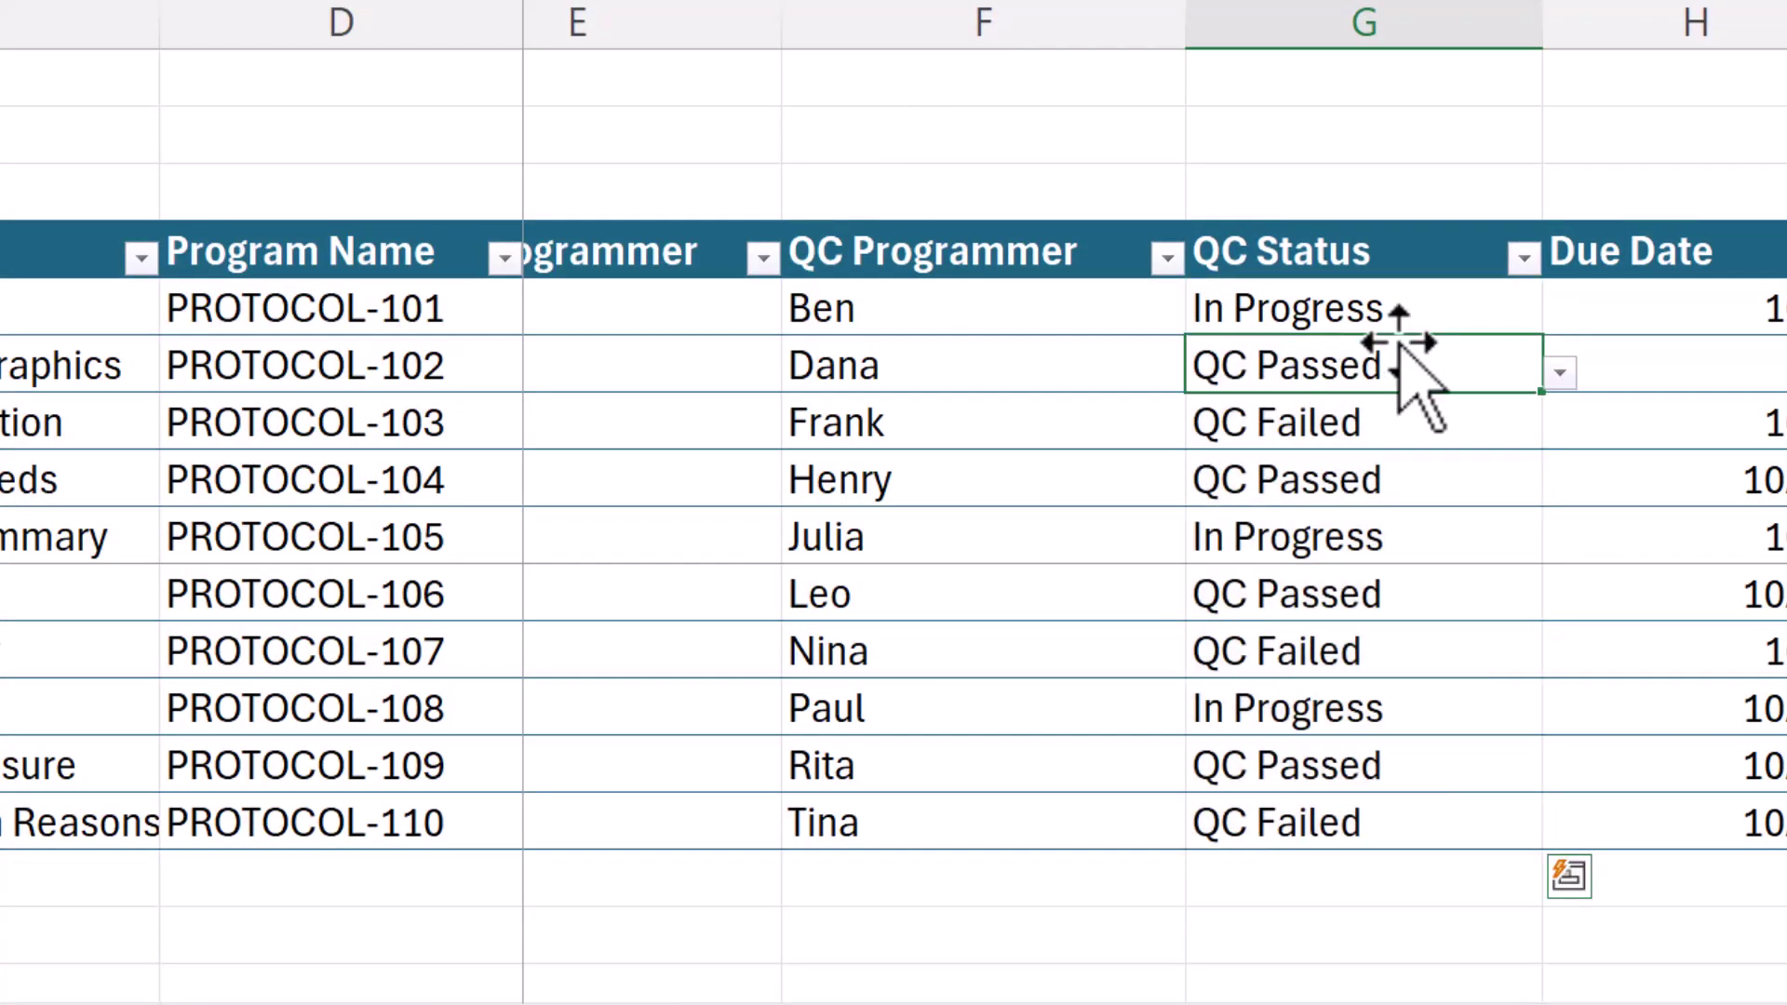
left_click(1562, 371)
key("Left")
left_click(1560, 372)
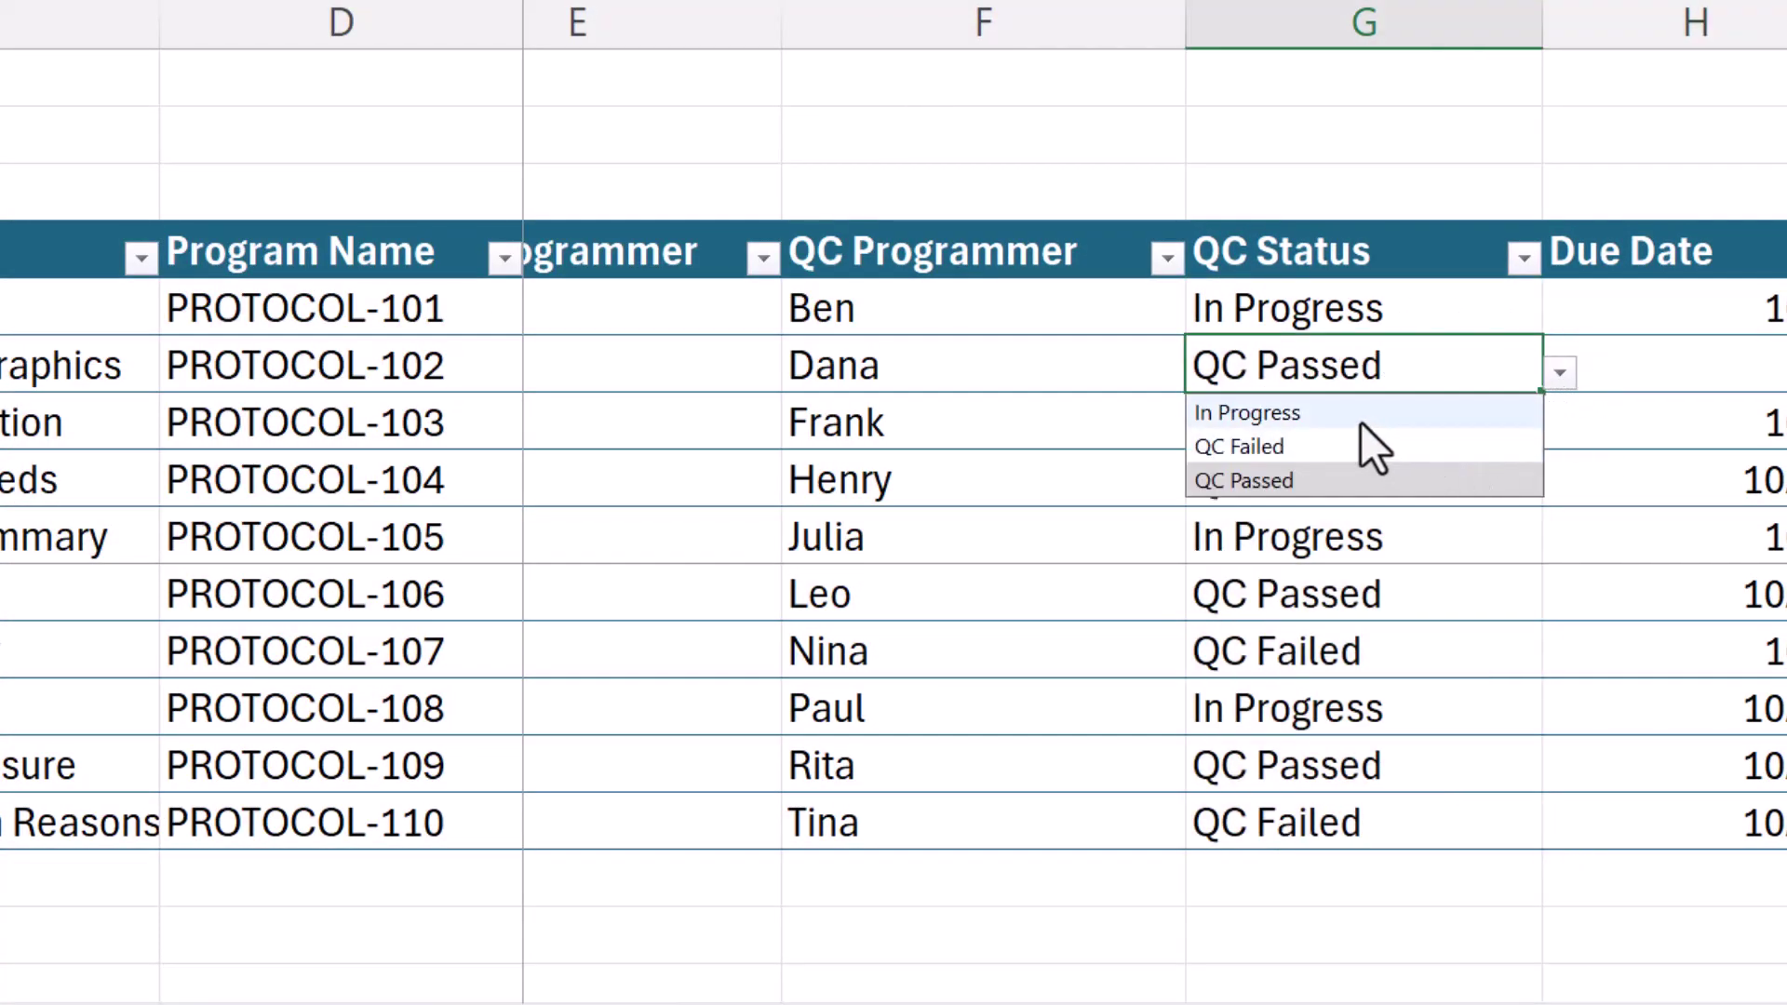
left_click(1360, 414)
left_click(1560, 373)
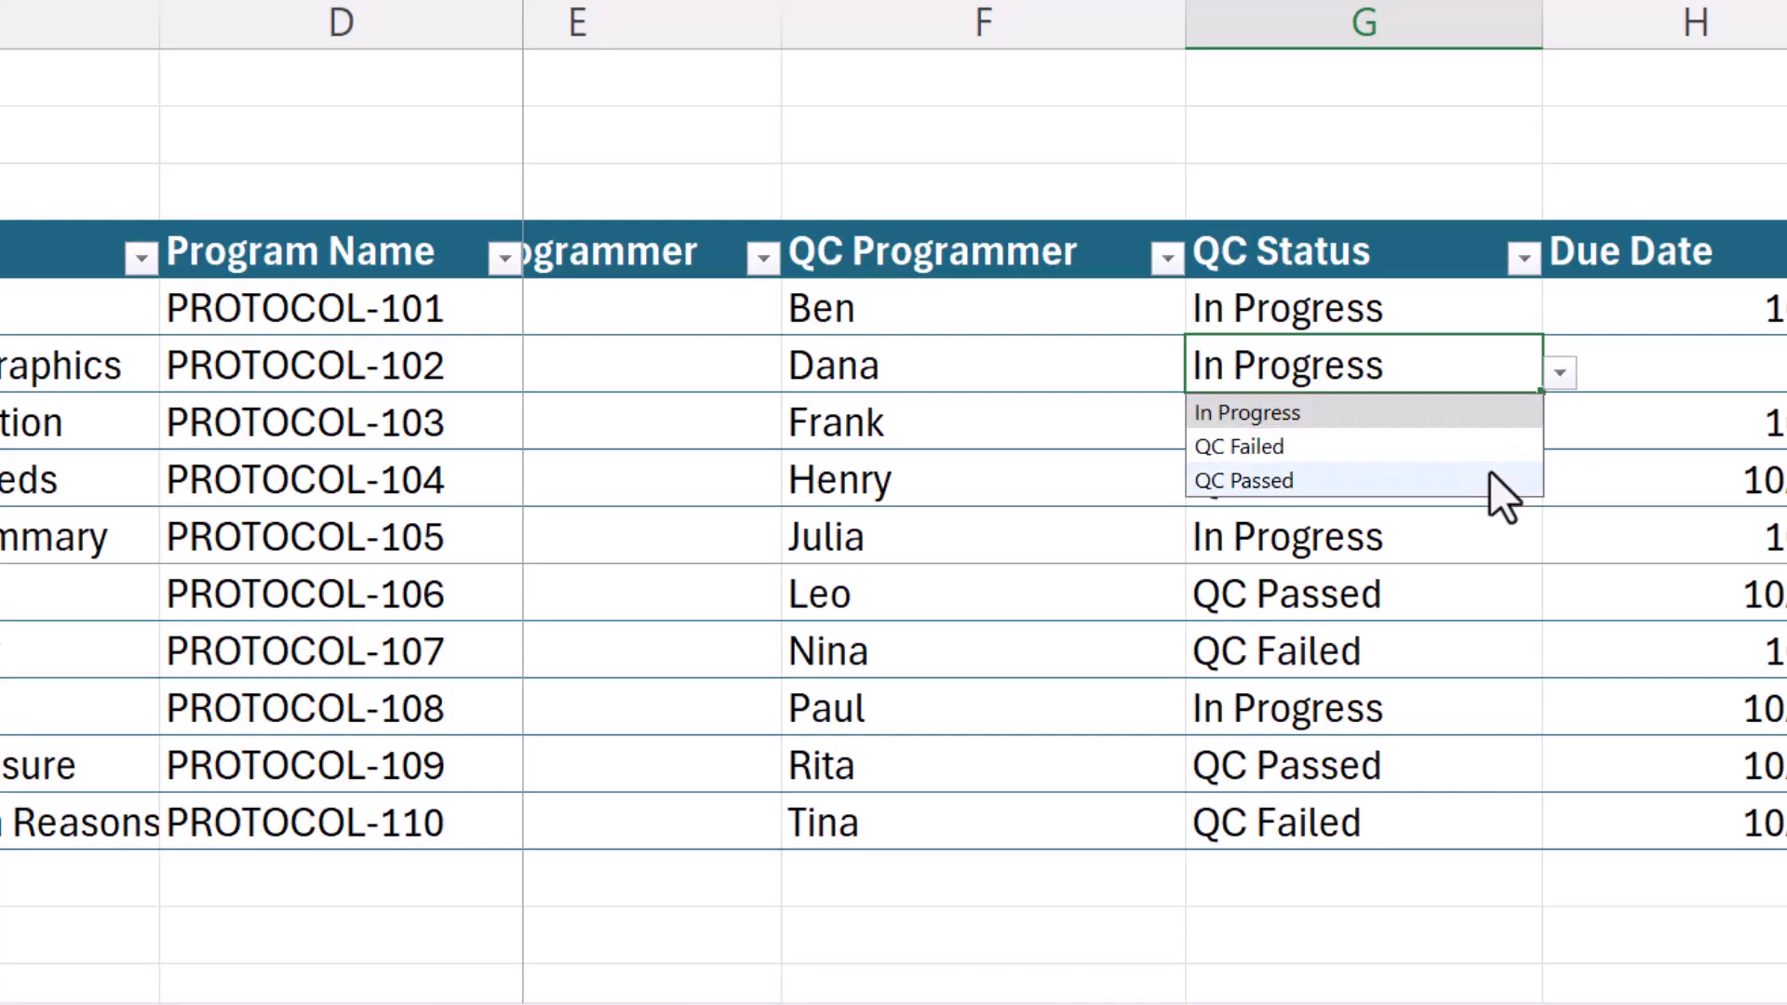
left_click(1489, 475)
Set the PROTOCOL-105 status to QC Failed from its dropdown
left_click(1266, 440)
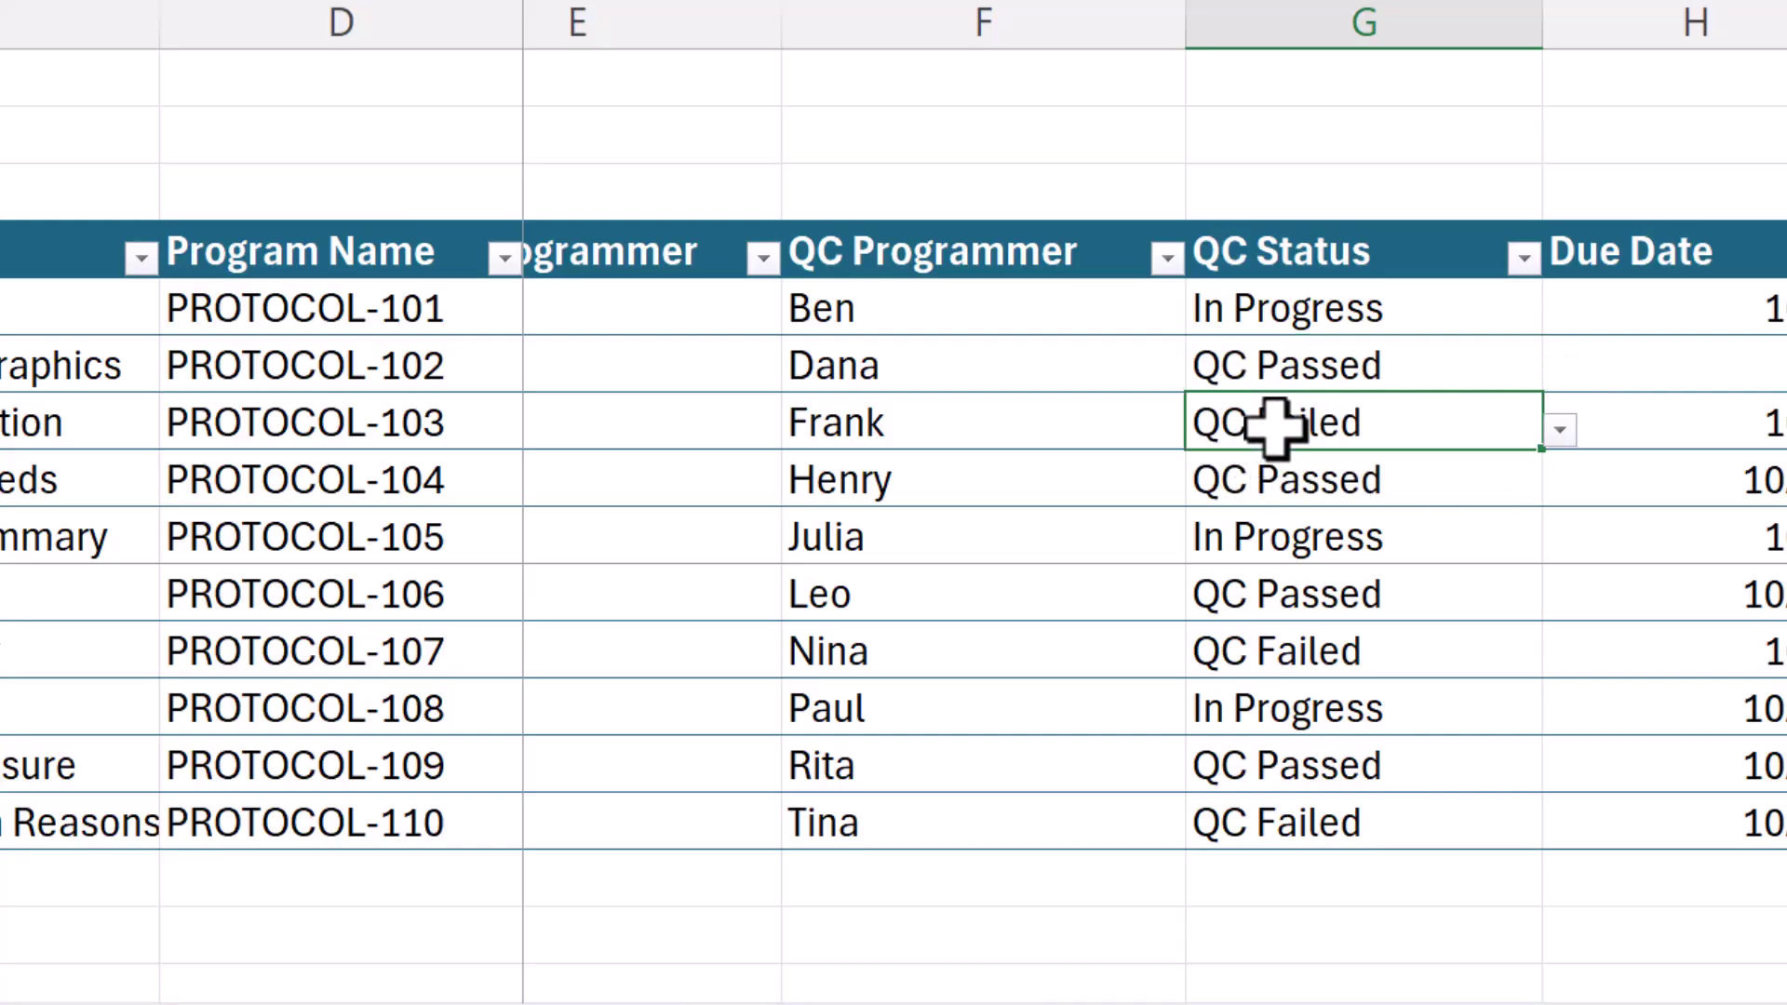
left_click(1212, 521)
left_click(1559, 543)
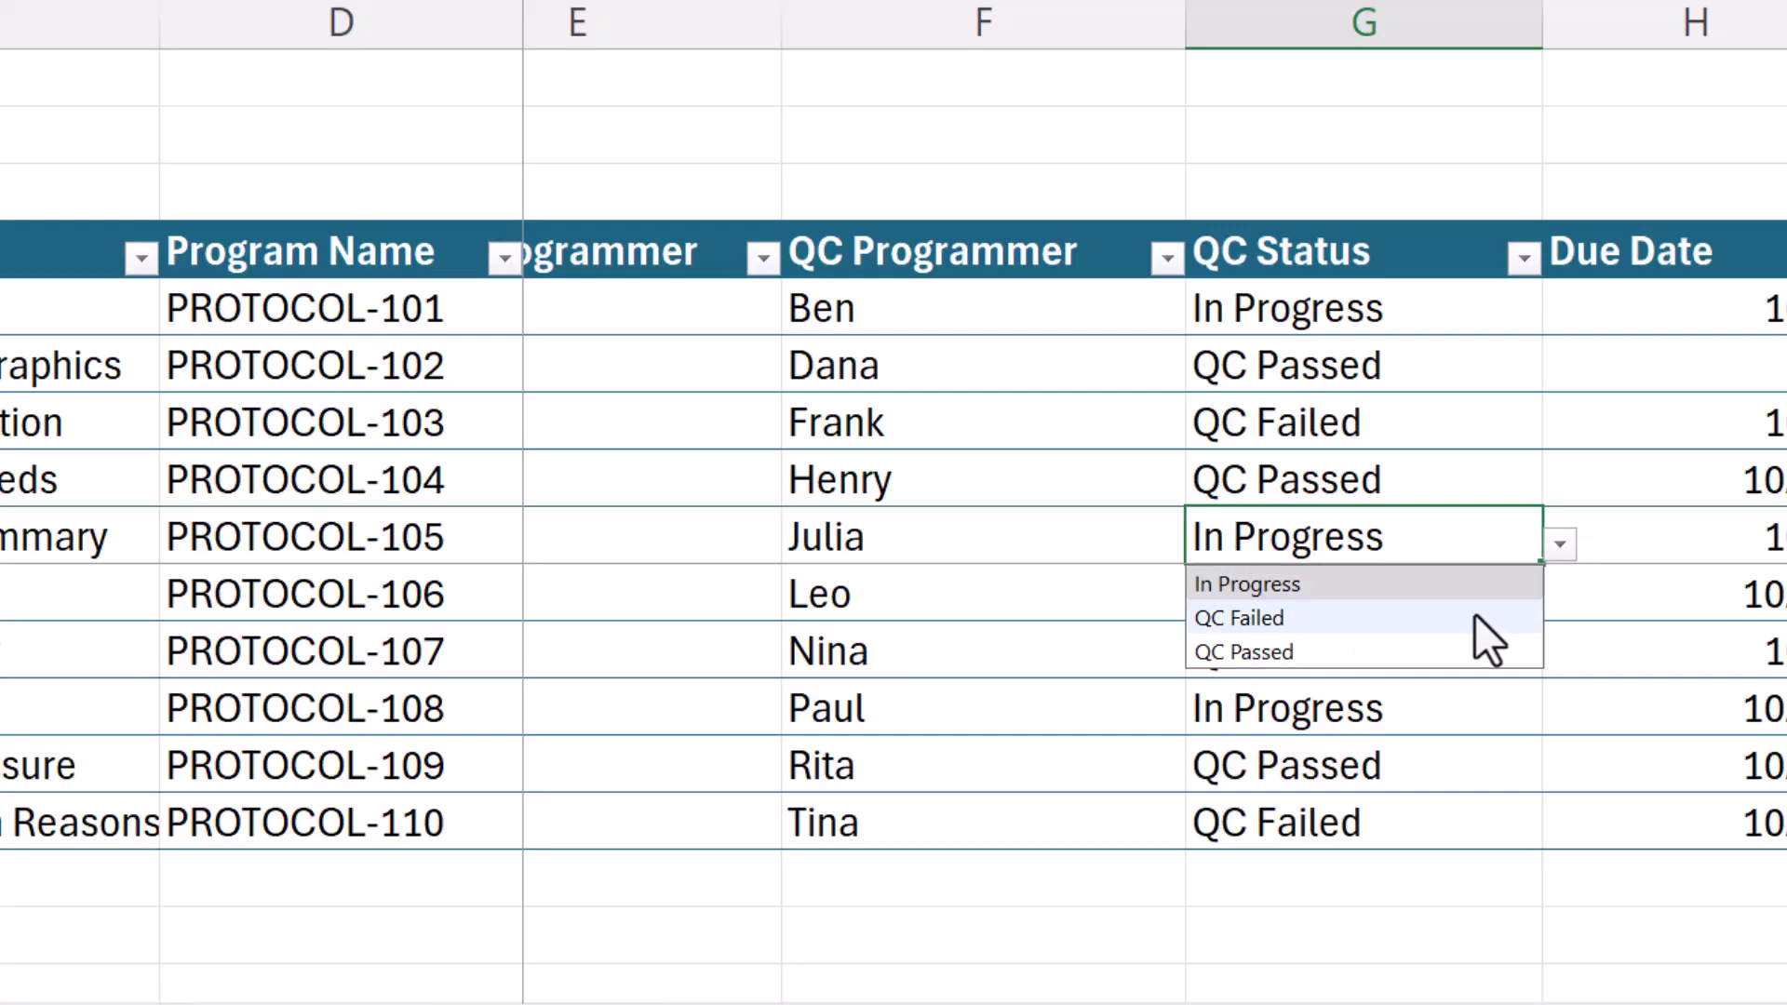